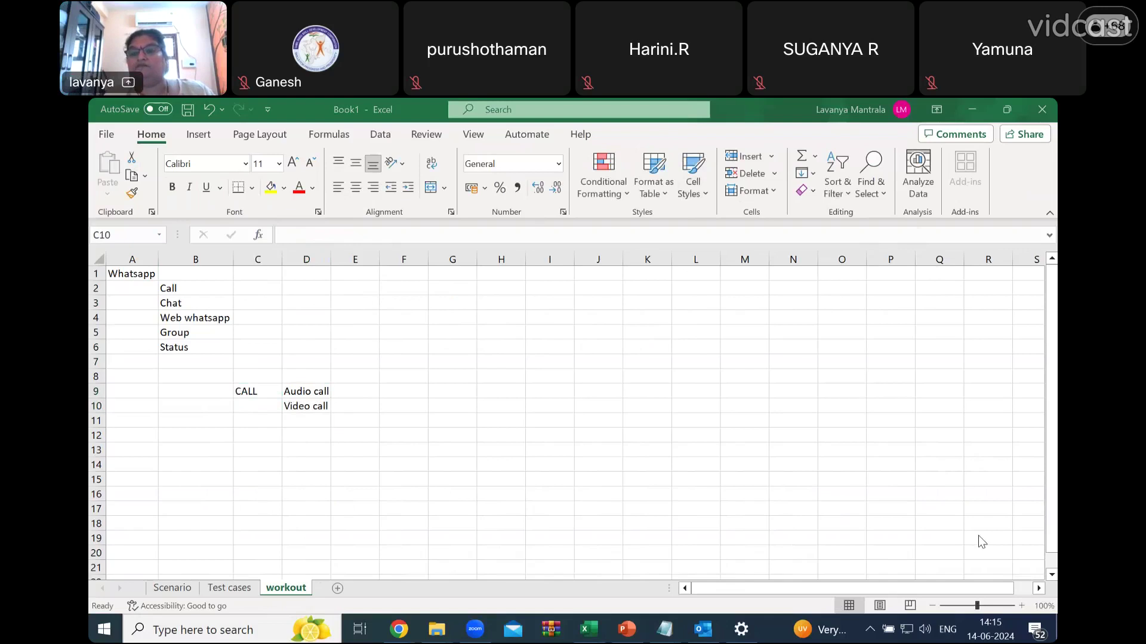
# - Enter the heading 'Chat' in cell C12 below the Call entries
pyautogui.click(388, 405)
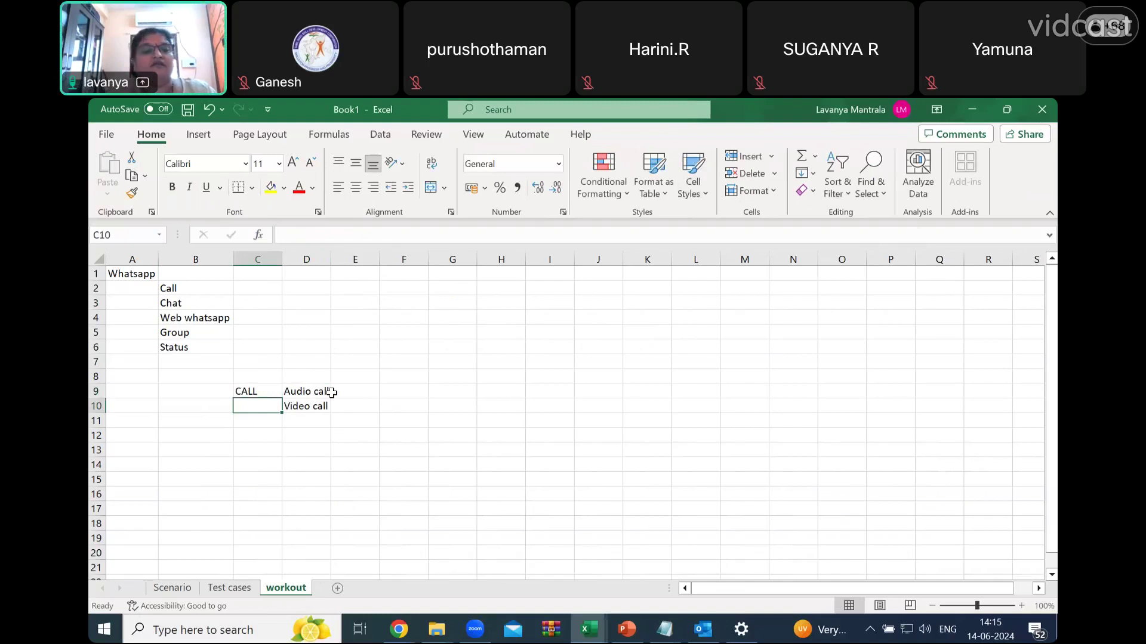
pyautogui.click(316, 432)
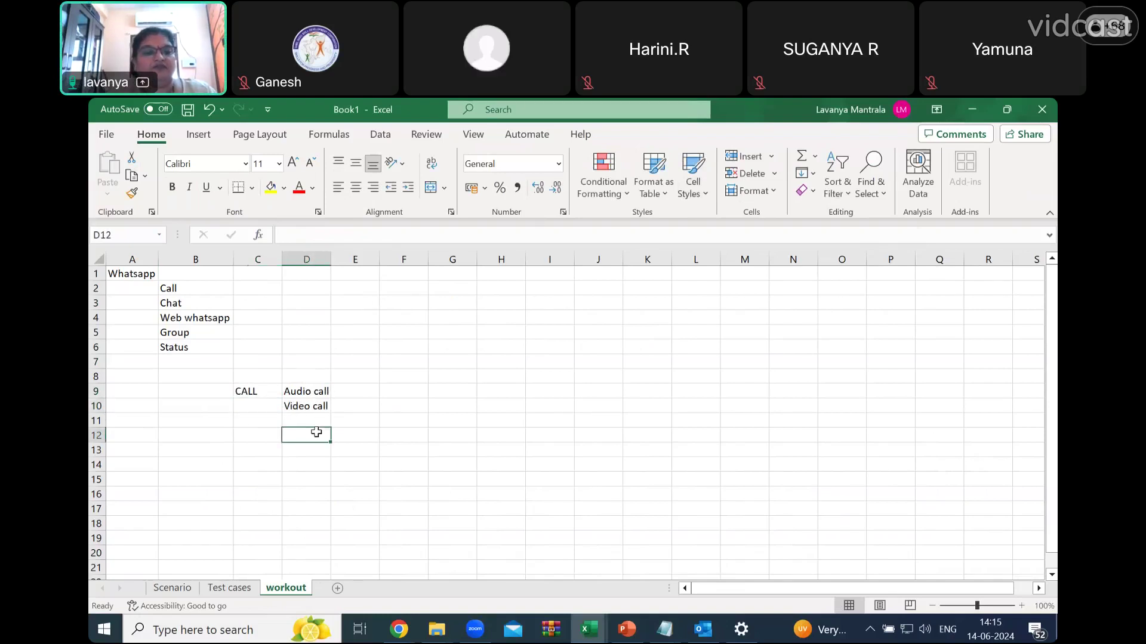
pyautogui.click(251, 430)
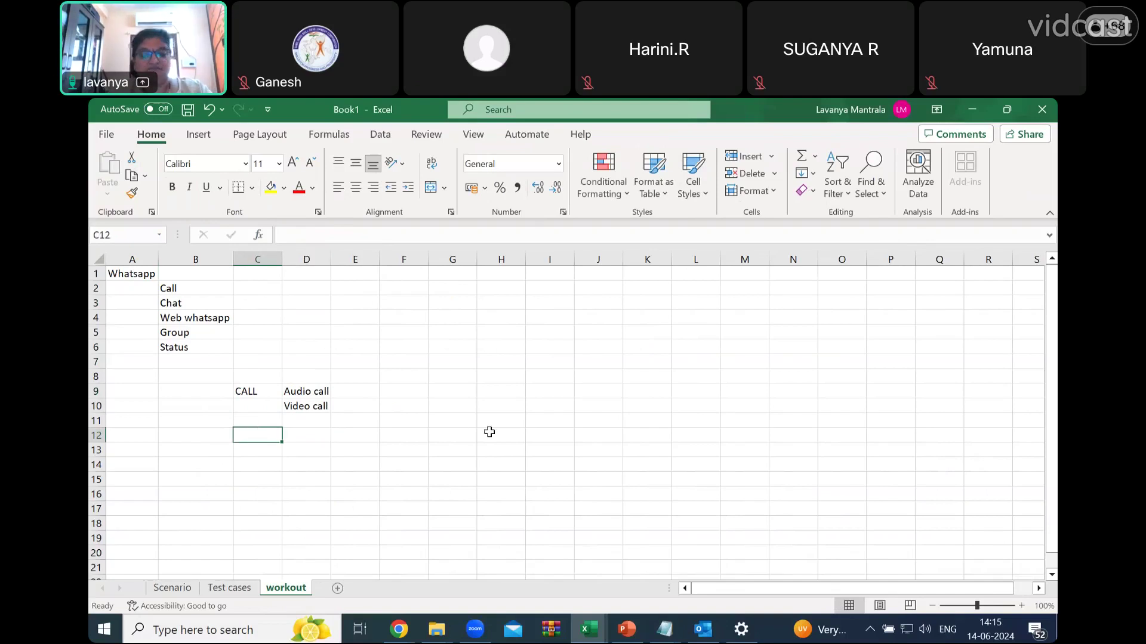
pyautogui.write('Chat')
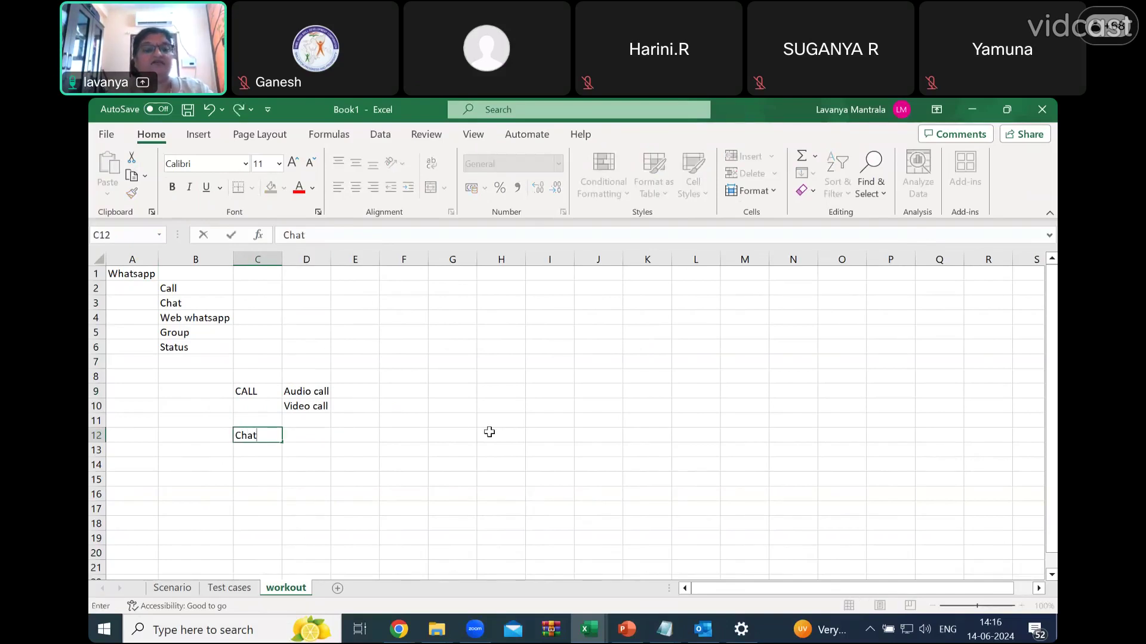
pyautogui.press('Tab')
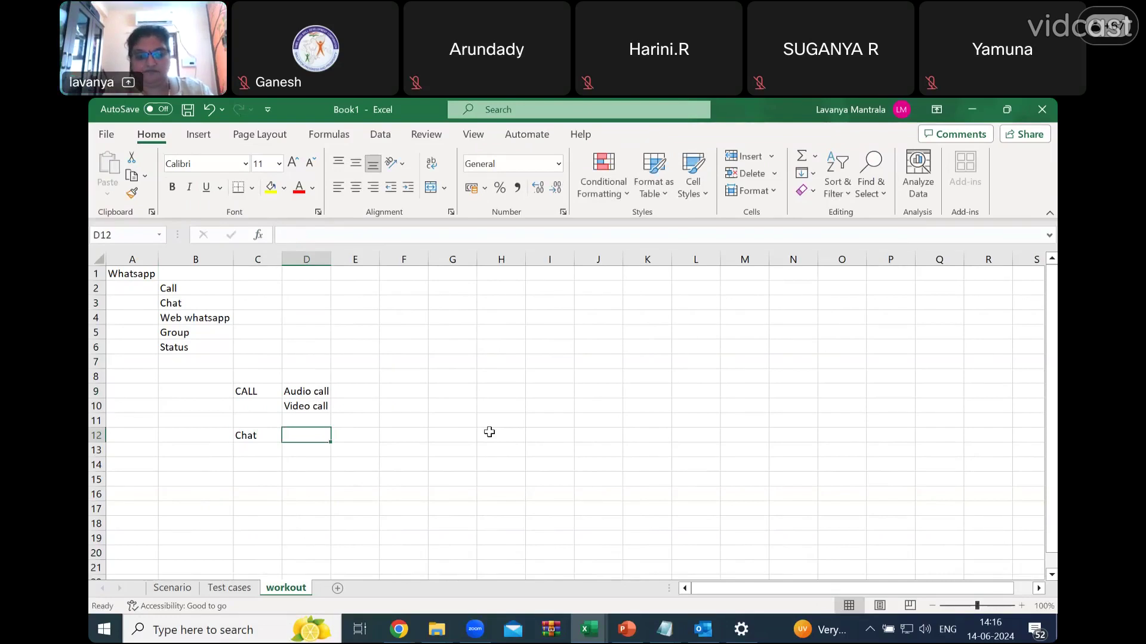
# - Try 'Text' and 'Images' in D12 and D13, then clear both cells
pyautogui.write('Text')
pyautogui.press('Return')
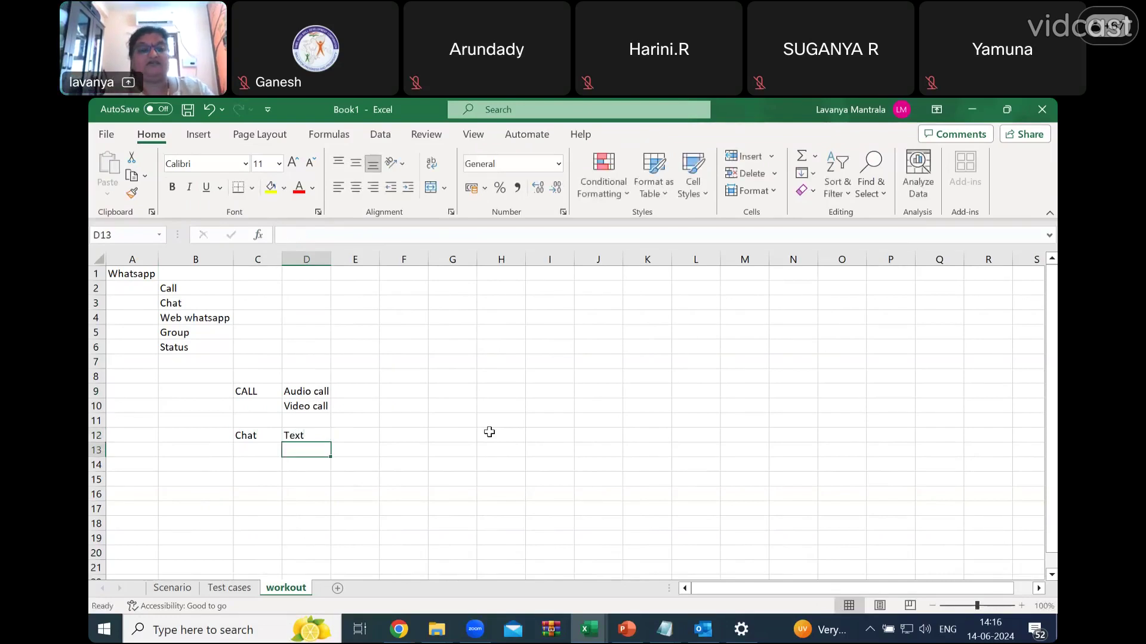
pyautogui.write('Images')
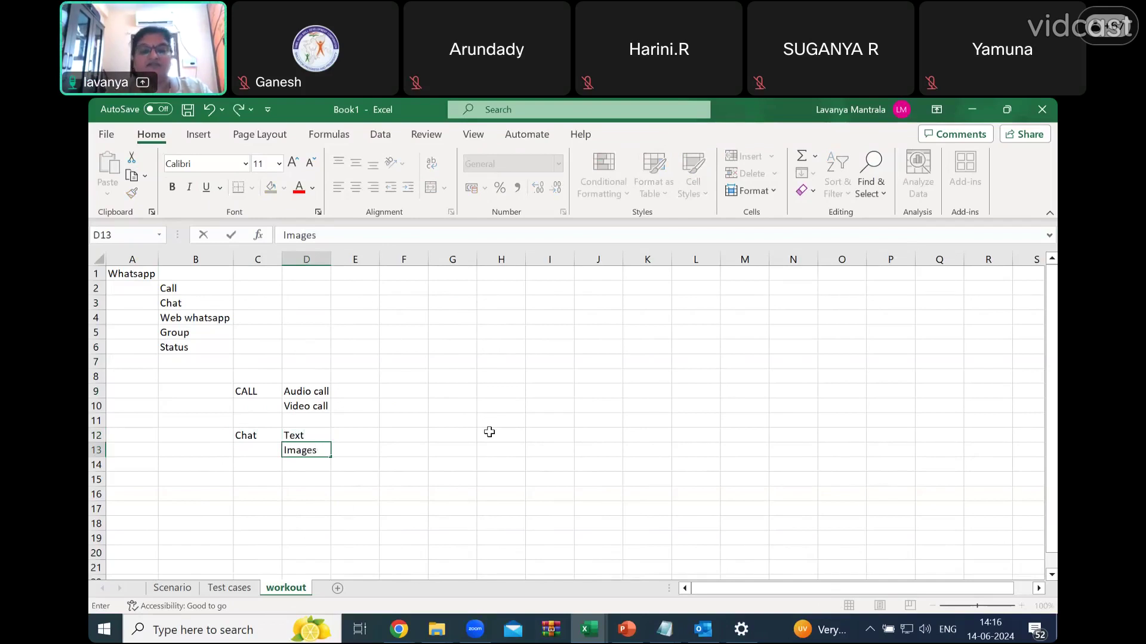
pyautogui.press('BackSpace')
pyautogui.press('BackSpace')
pyautogui.press('BackSpace')
pyautogui.press('BackSpace')
pyautogui.press('BackSpace')
pyautogui.press('BackSpace')
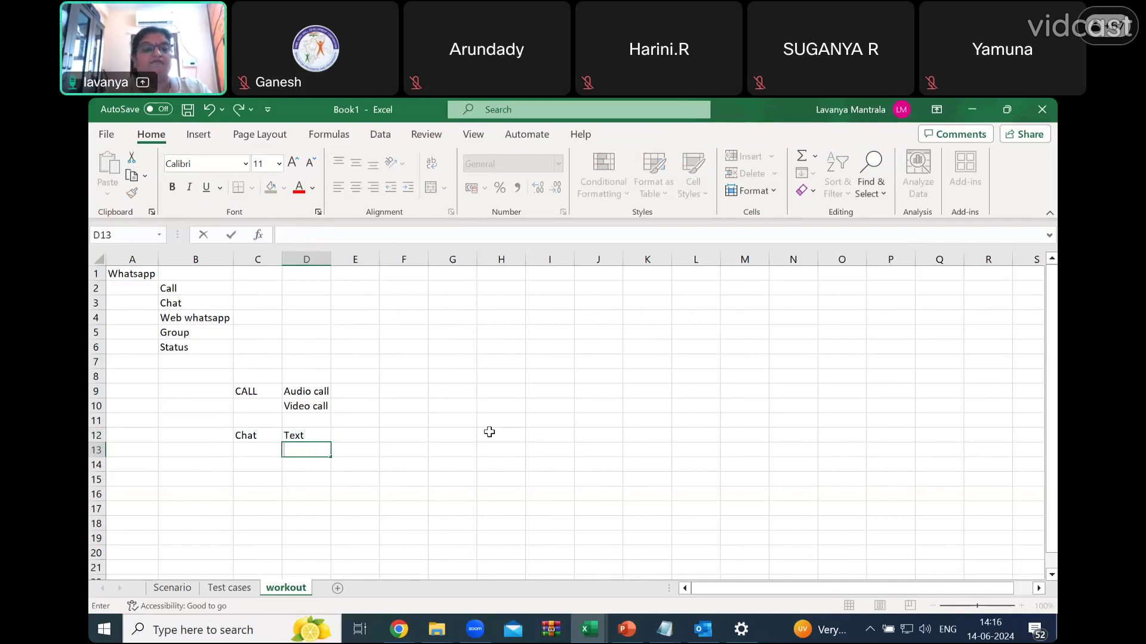
pyautogui.click(321, 434)
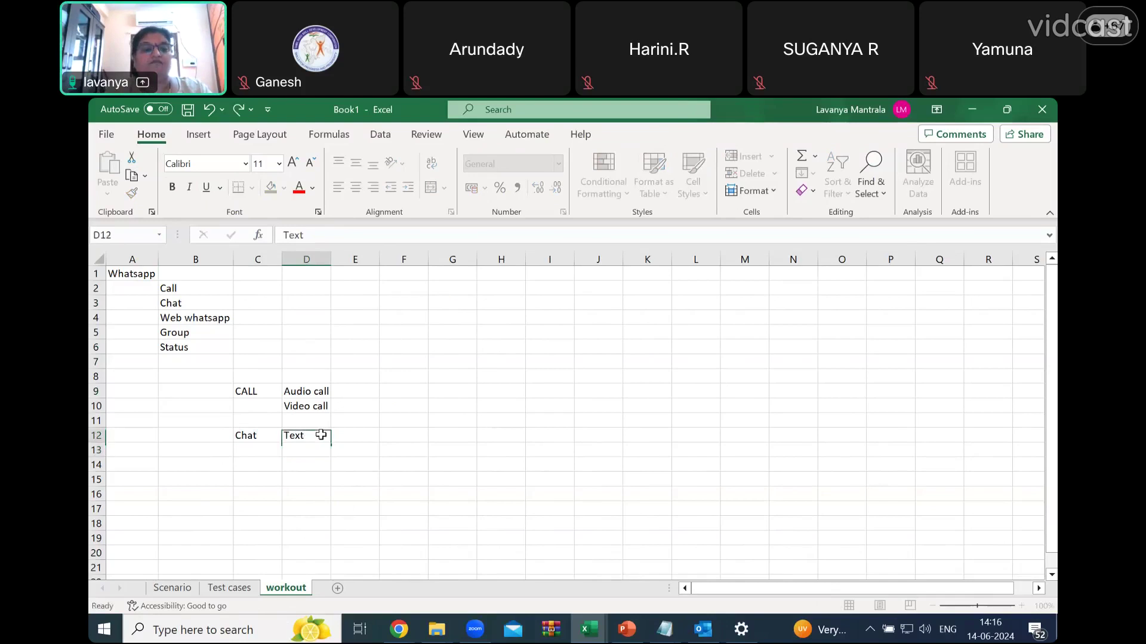
pyautogui.press('Delete')
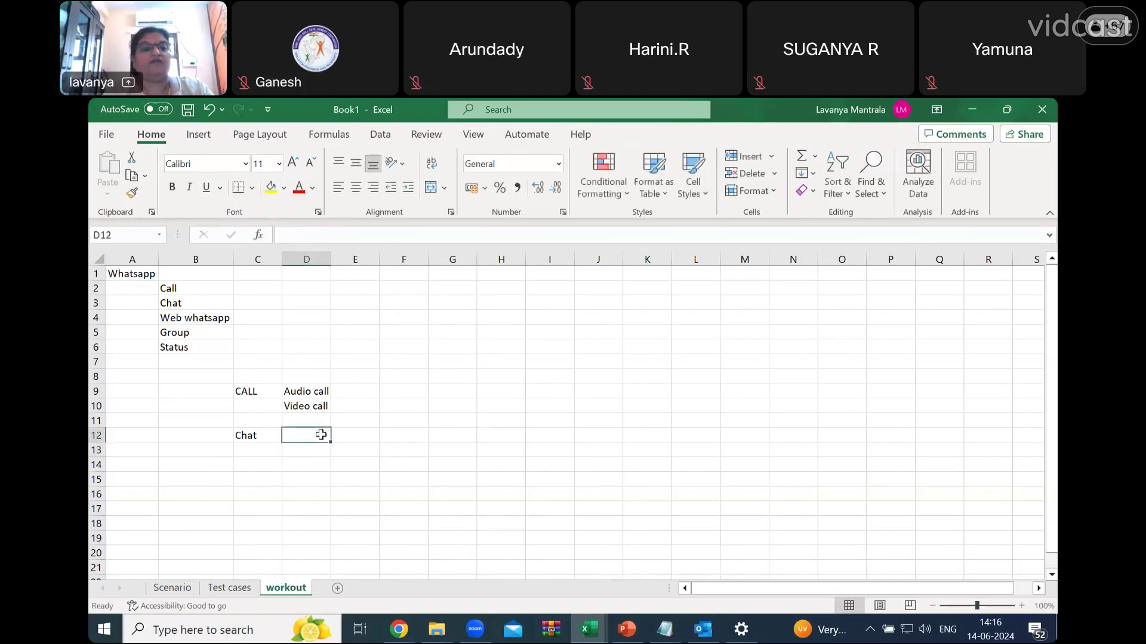
# - Add 'Groups' in C14 with 'Communities' in D14 and 'Normal group' in D15
pyautogui.click(251, 461)
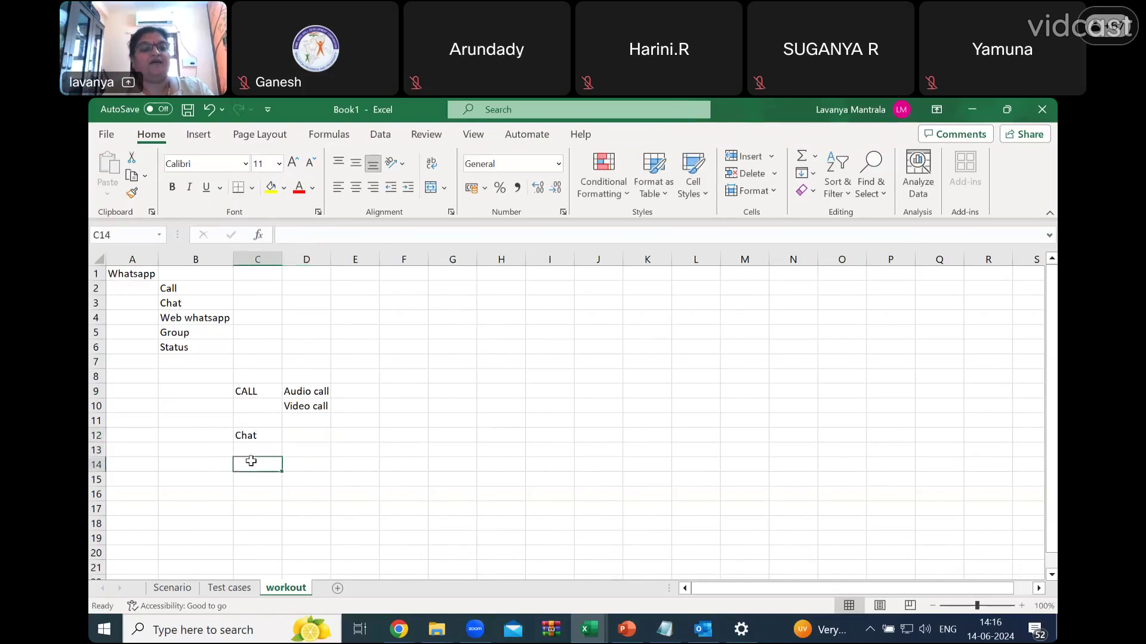
pyautogui.write('Group')
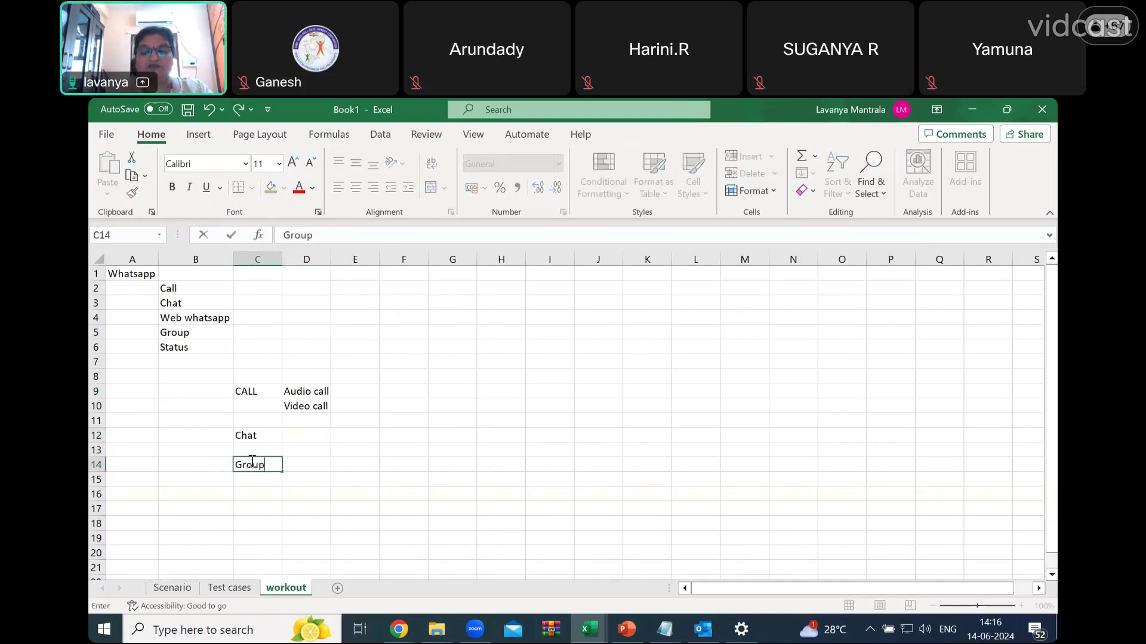
pyautogui.write('s')
pyautogui.press('Tab')
pyautogui.write('C')
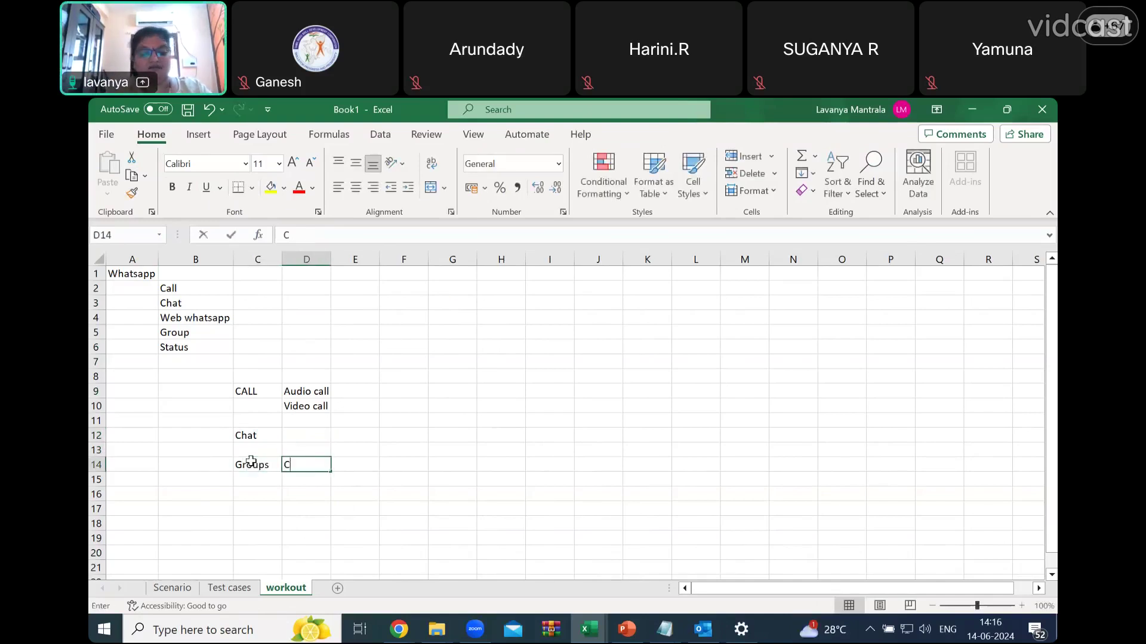
pyautogui.write('ommunities')
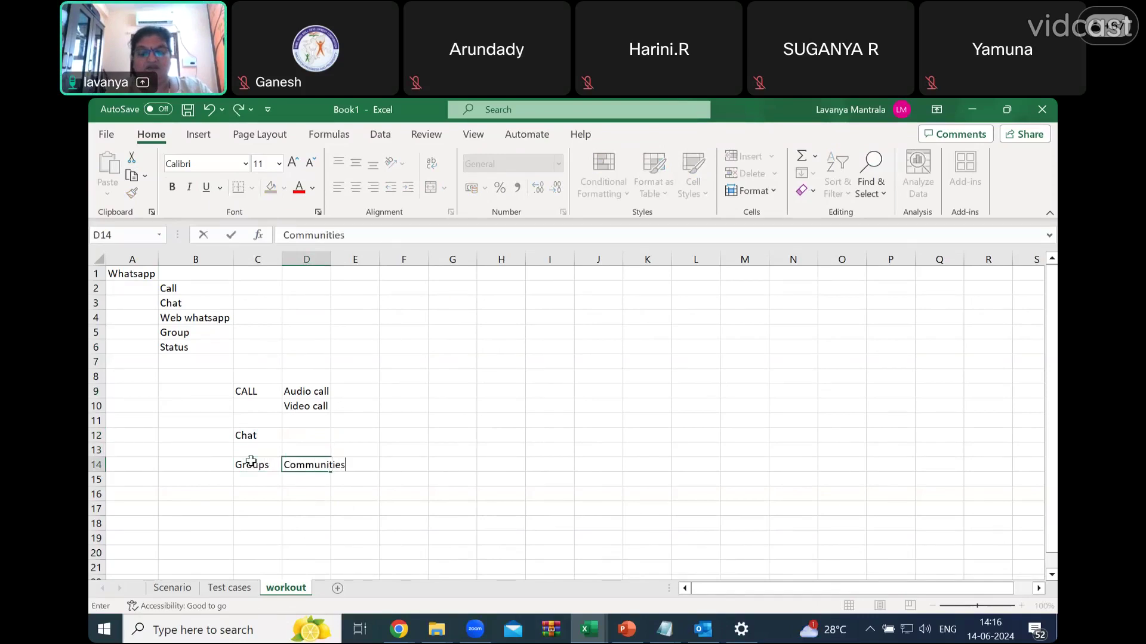
pyautogui.press('Return')
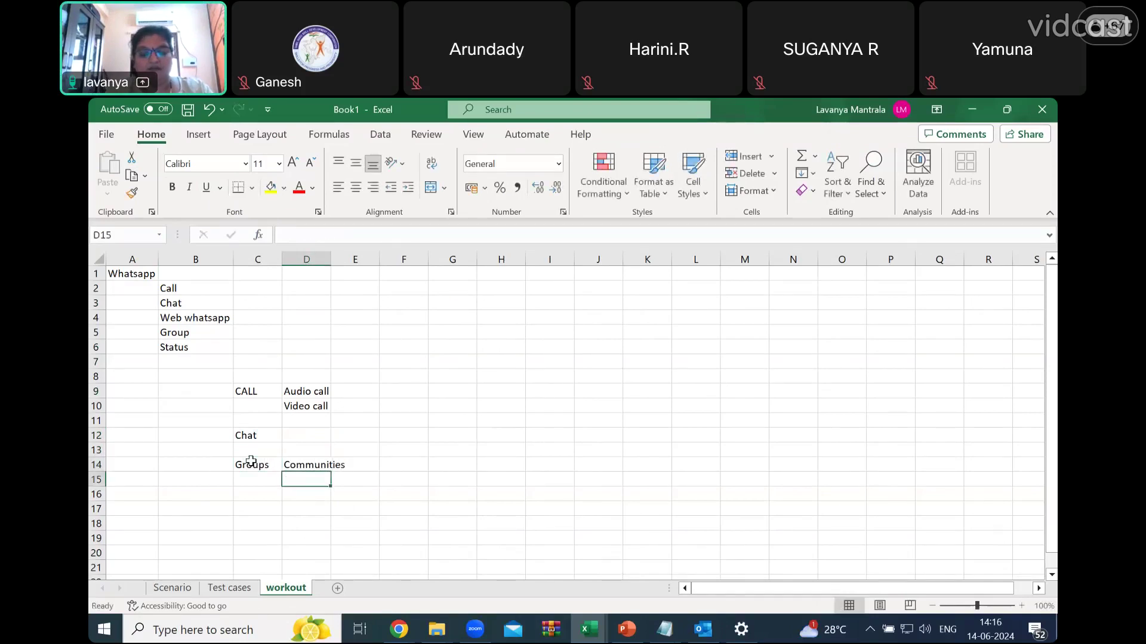
pyautogui.write('Normal ')
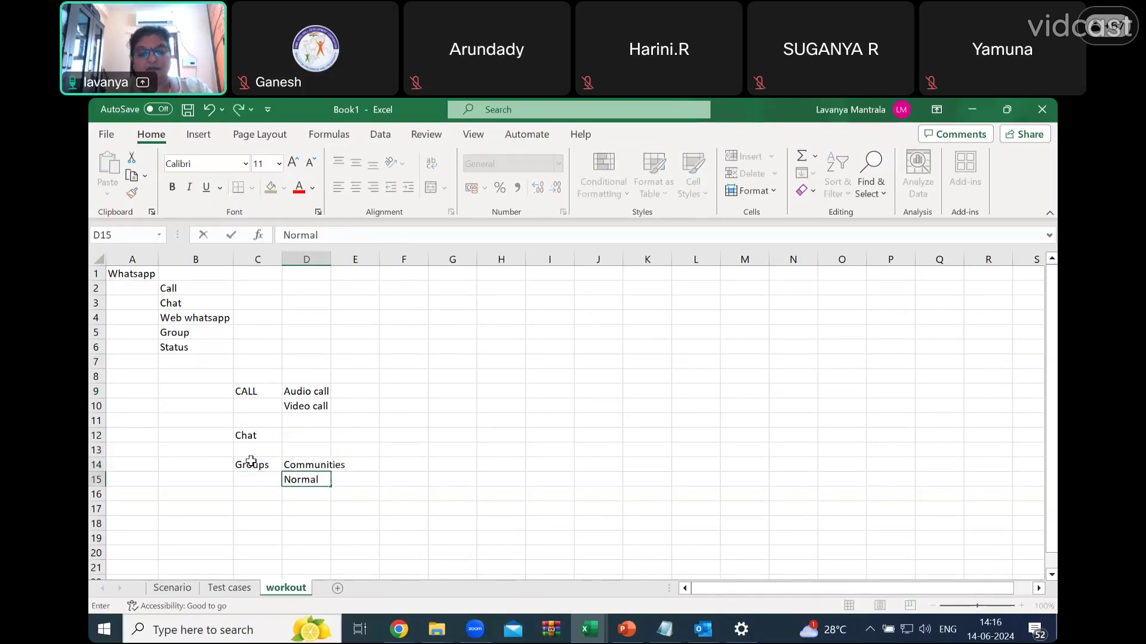
pyautogui.write('group')
pyautogui.press('Return')
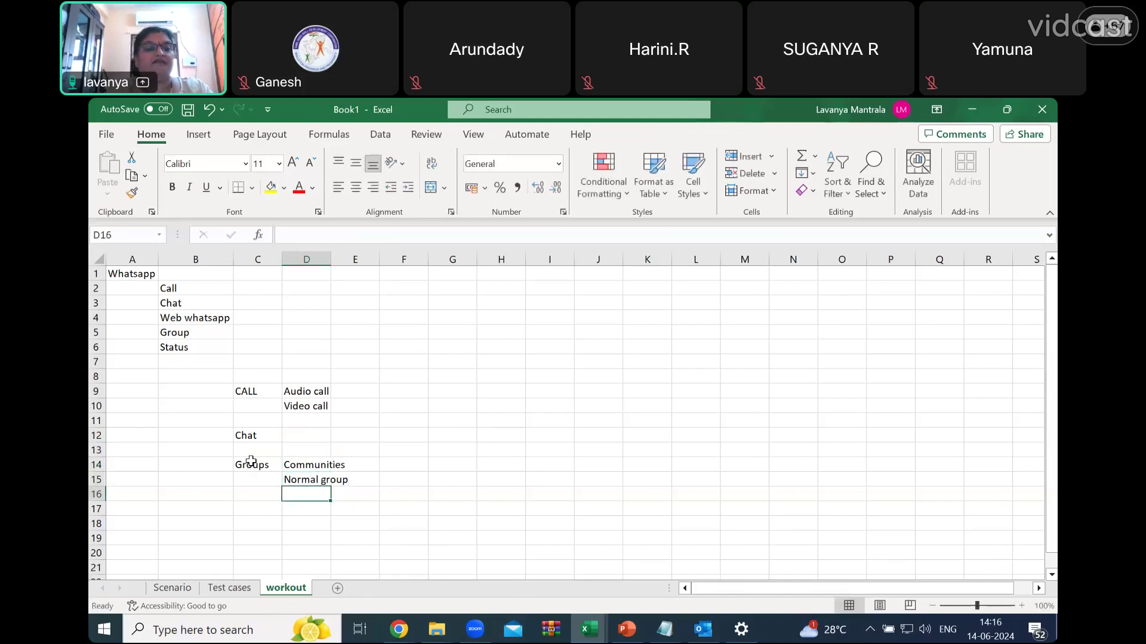
# - Add the 'Status' heading in cell C17
pyautogui.press('Down')
pyautogui.press('Left')
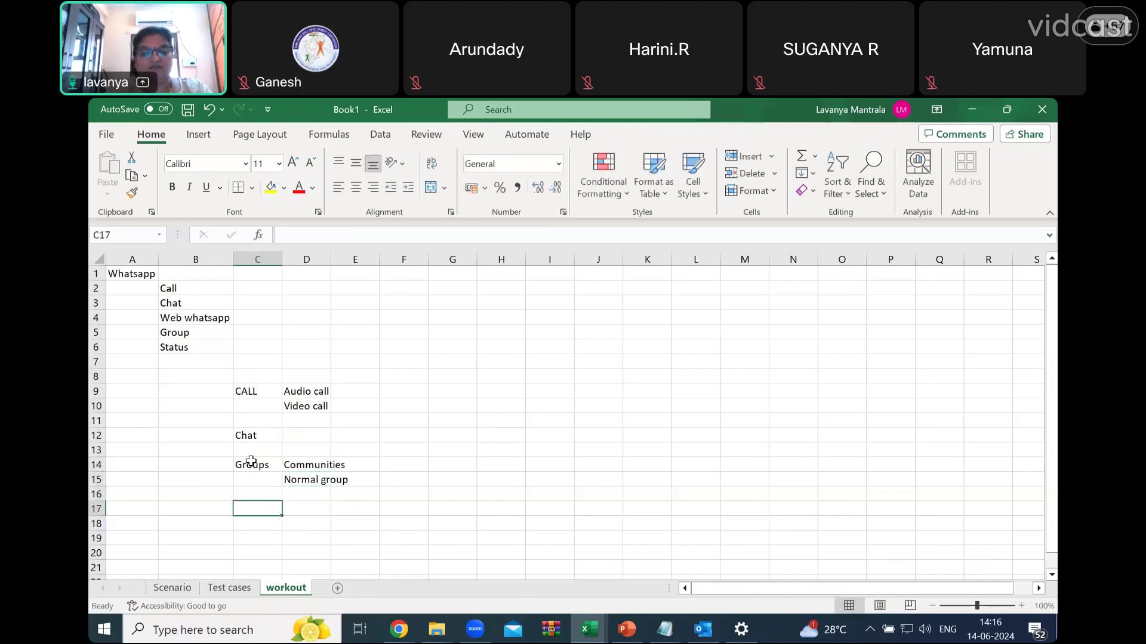
pyautogui.write('Statu')
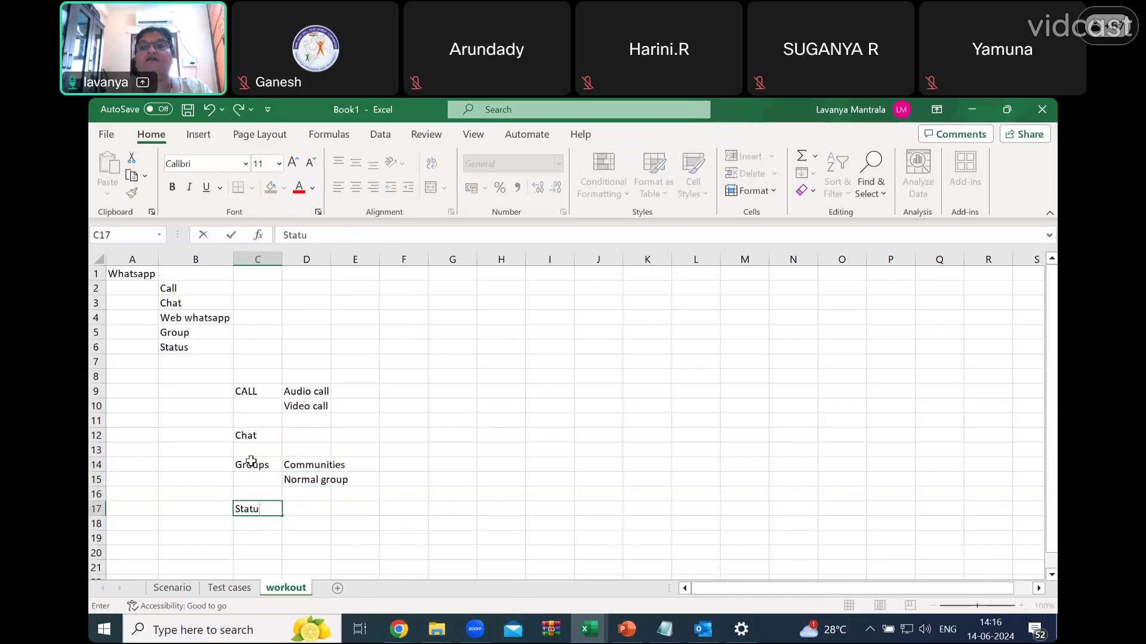
pyautogui.write('s')
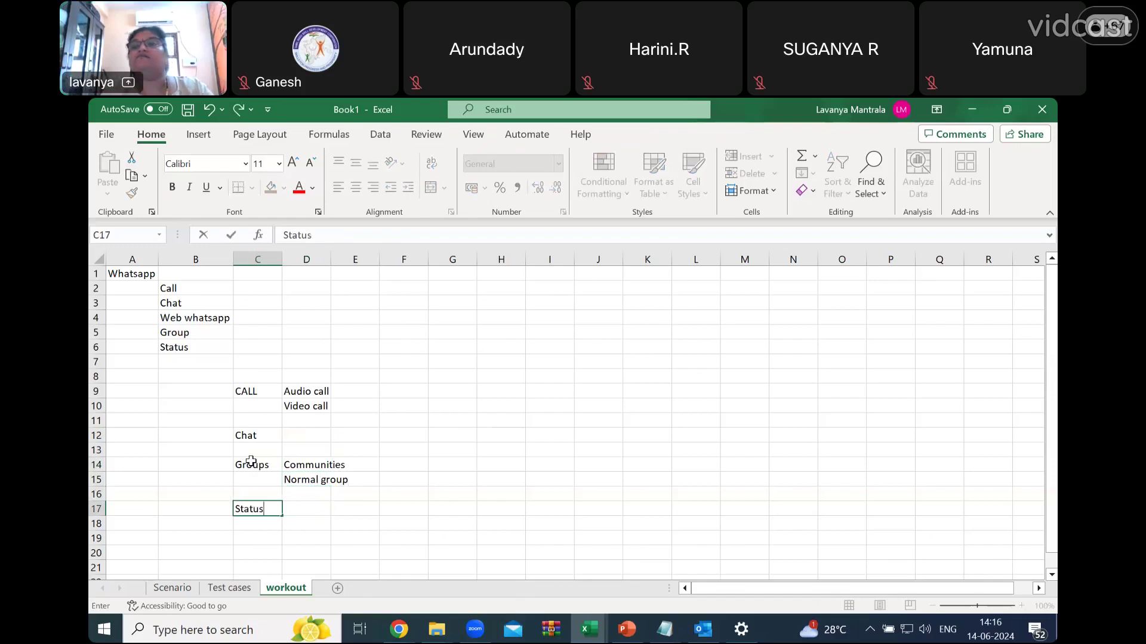
pyautogui.press('Tab')
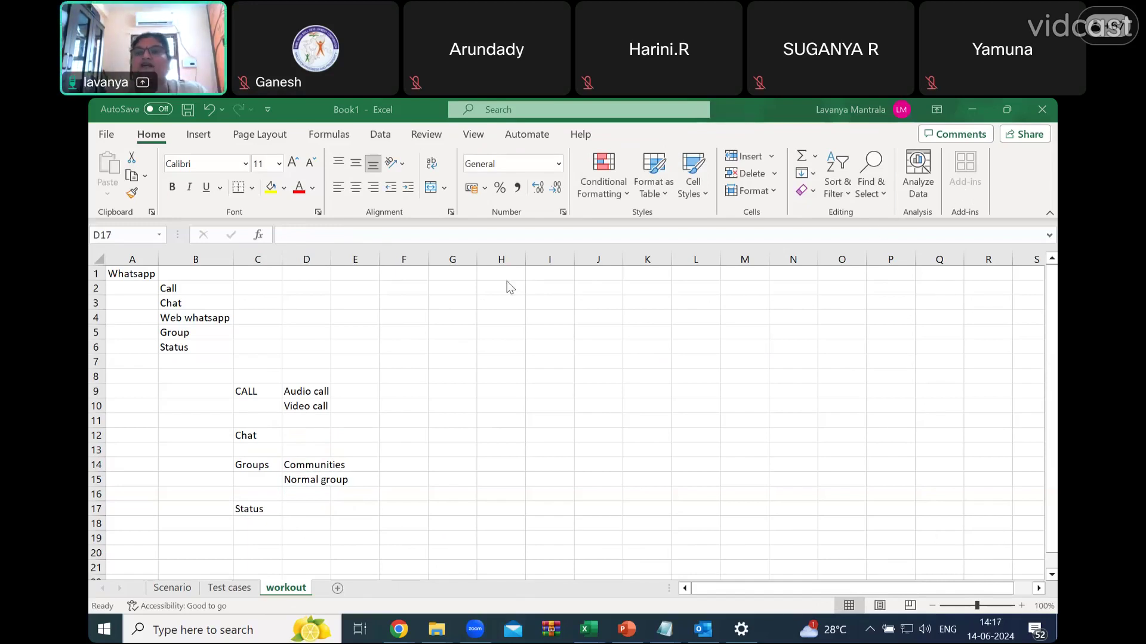
# - Stop sharing the Excel spreadsheet from the Webex toolbar
pyautogui.click(664, 113)
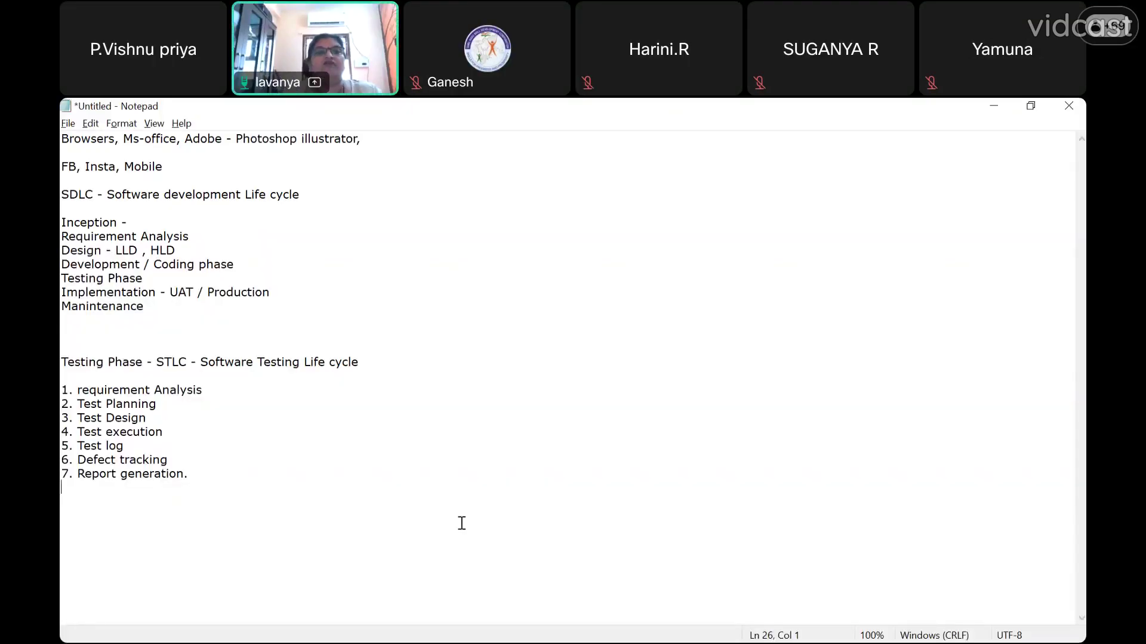
# - Below the STLC list, add a 'Whatsapp' heading with an indented 'Scenario' line beneath it
pyautogui.click(272, 481)
pyautogui.click(223, 475)
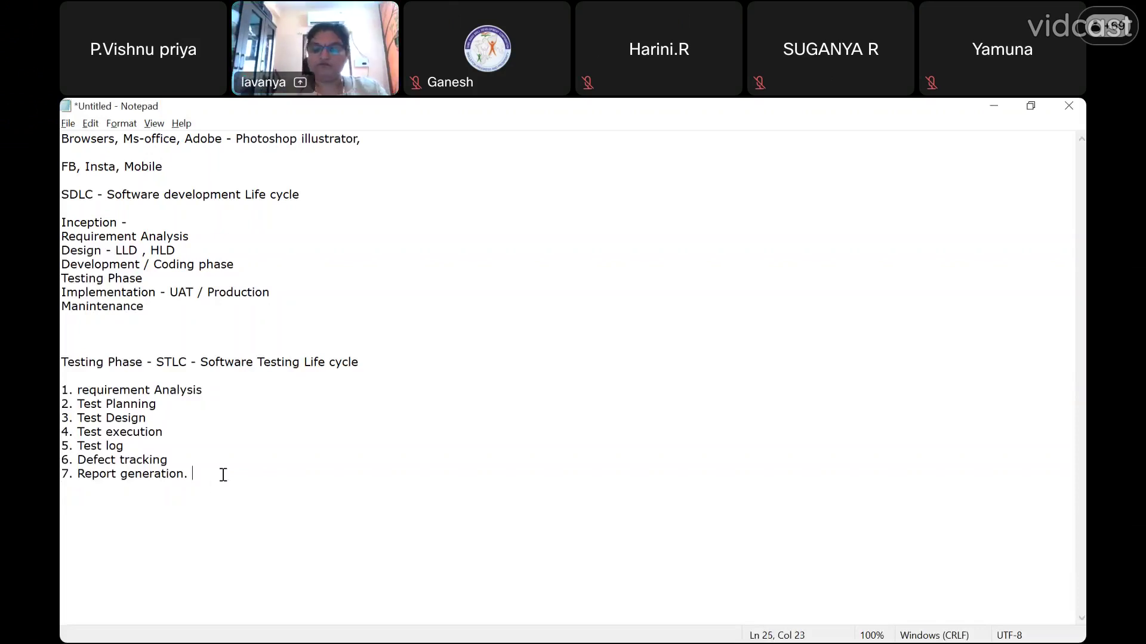
pyautogui.press('Return')
pyautogui.press('Return')
pyautogui.press('Return')
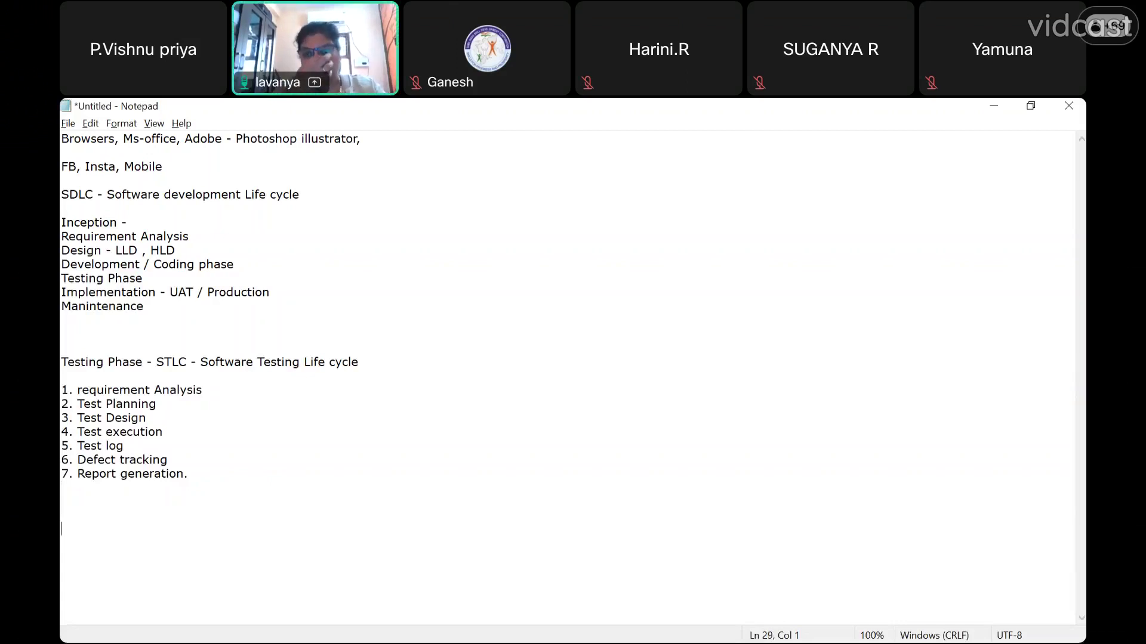
pyautogui.write('Whats')
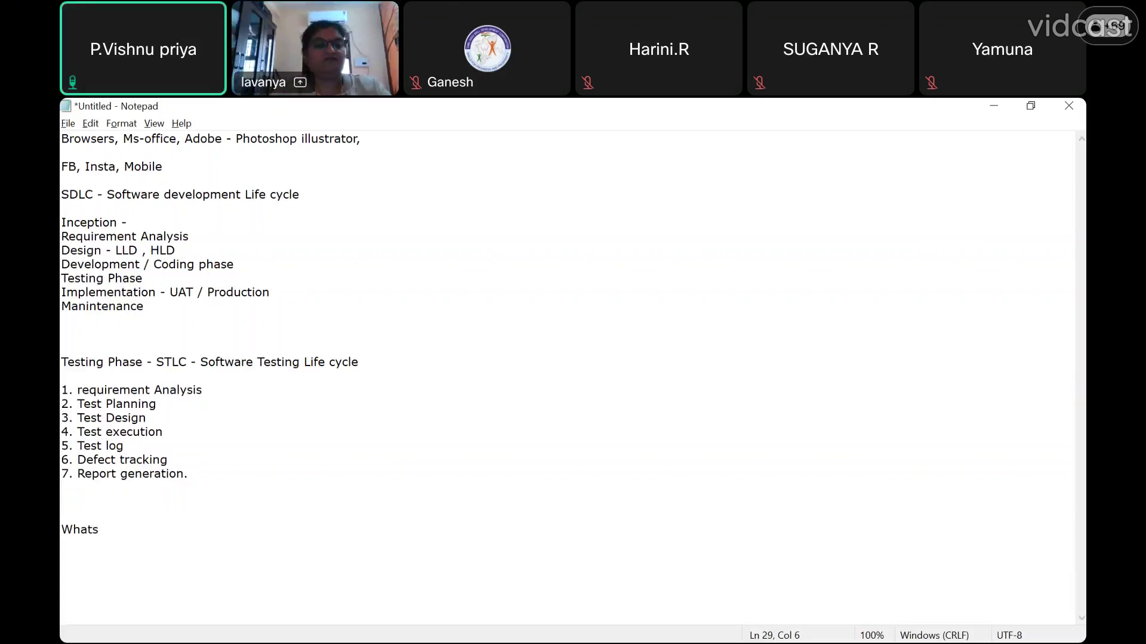
pyautogui.write('app')
pyautogui.press('Return')
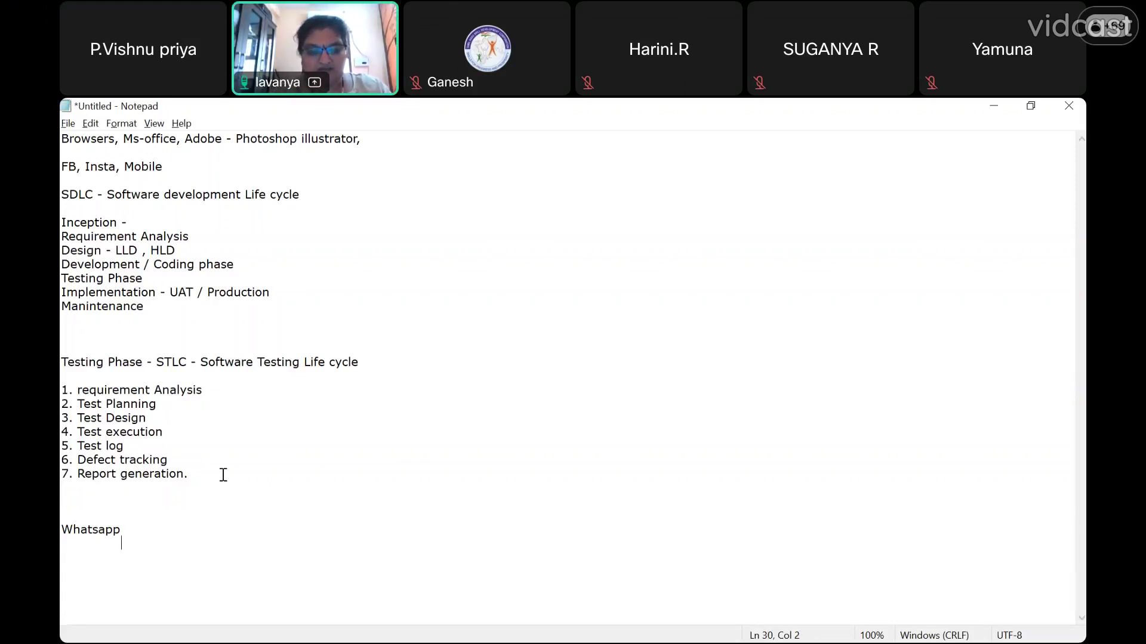
pyautogui.write('Scena')
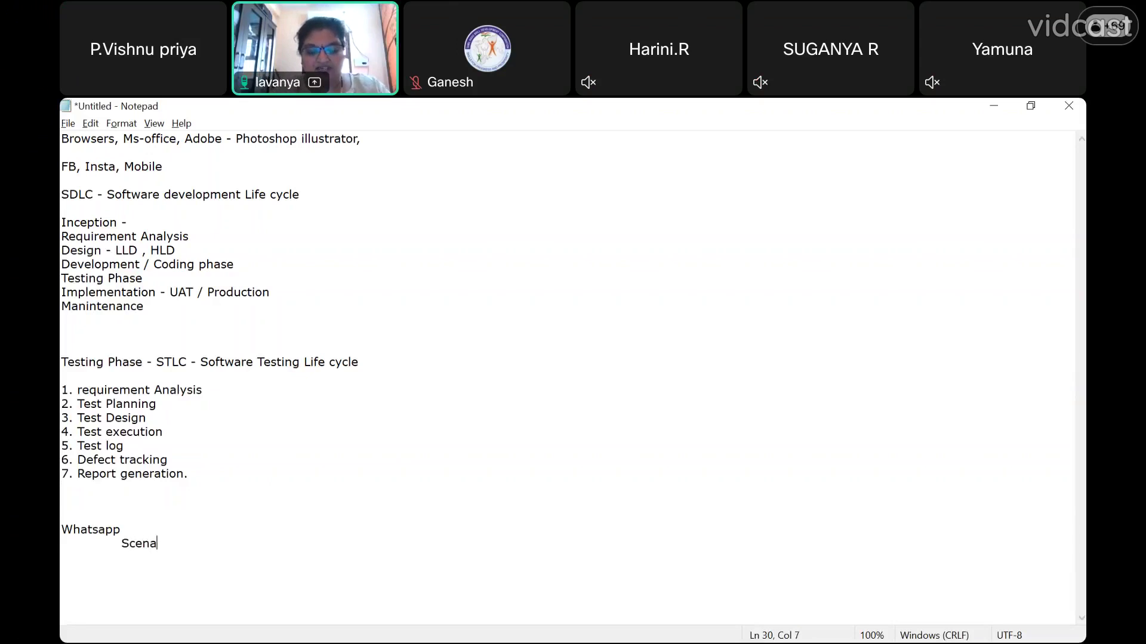
pyautogui.write('rio -')
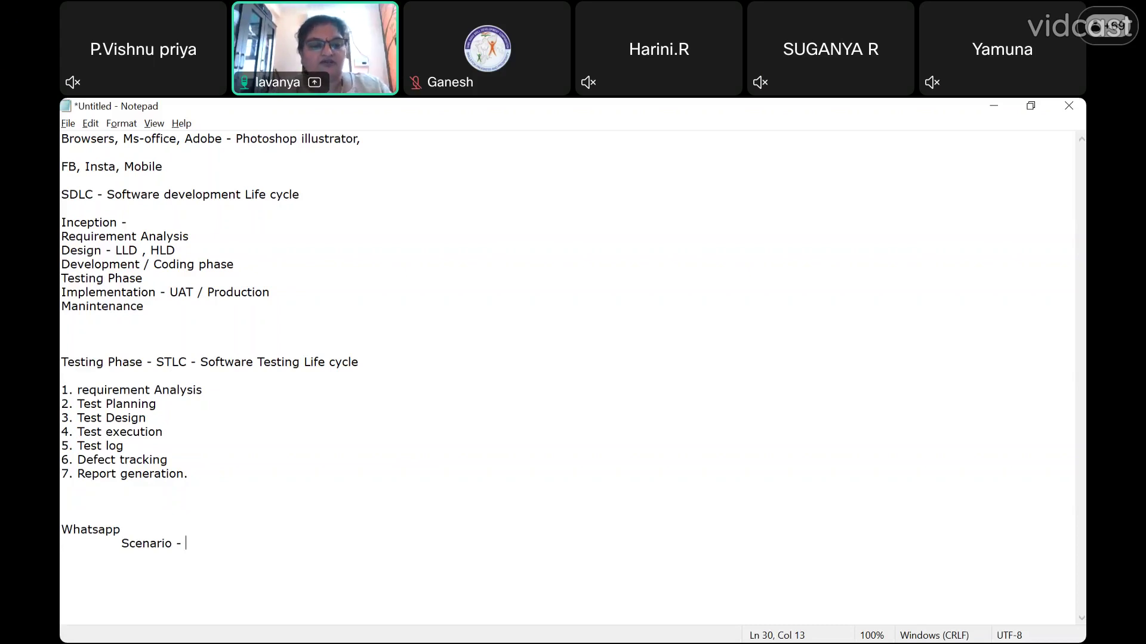
pyautogui.write('Veri')
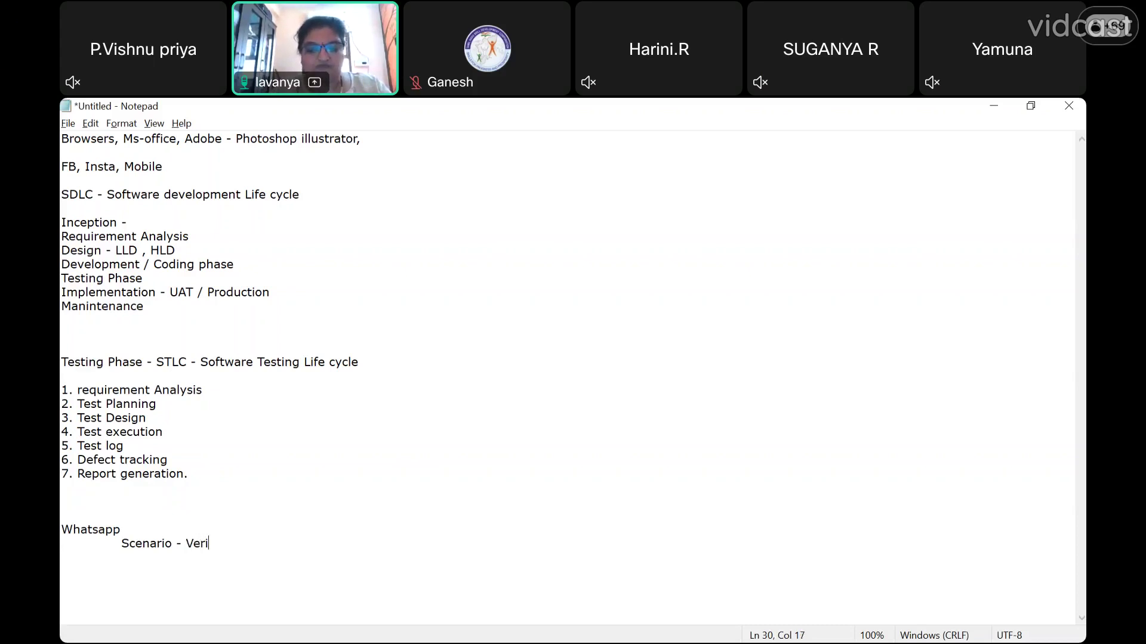
pyautogui.press('BackSpace')
pyautogui.press('BackSpace')
pyautogui.press('BackSpace')
pyautogui.press('BackSpace')
pyautogui.press('BackSpace')
pyautogui.press('BackSpace')
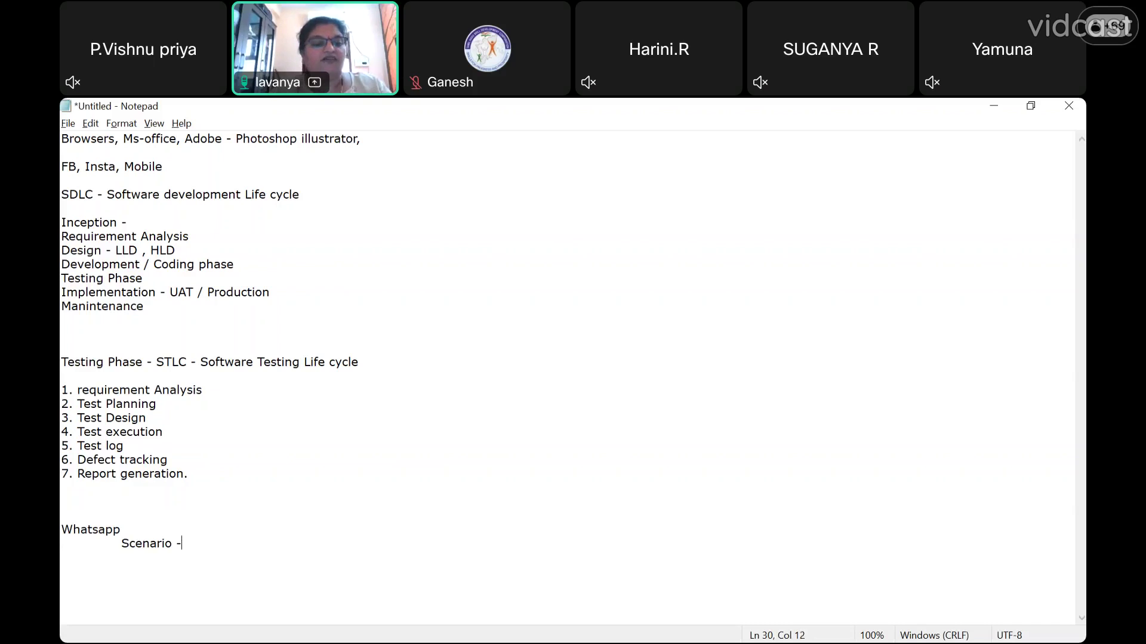
pyautogui.click(136, 533)
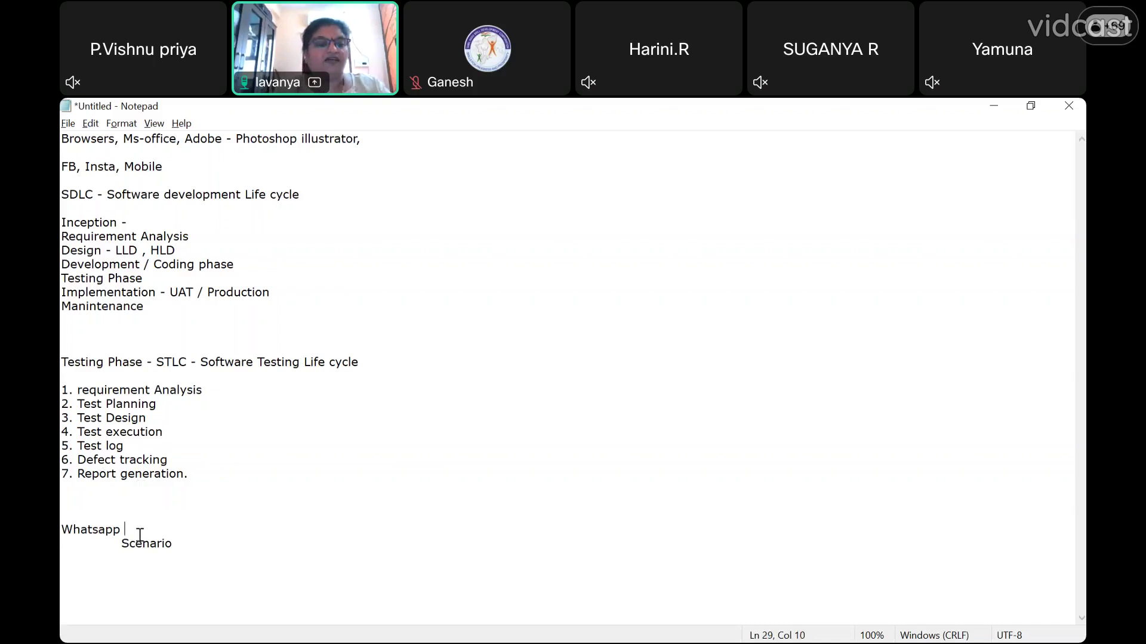
# - Add a 'Call' heading and the scenario '- Verify user able to do a audio call'
pyautogui.press('Return')
pyautogui.press('Return')
pyautogui.write('Call -')
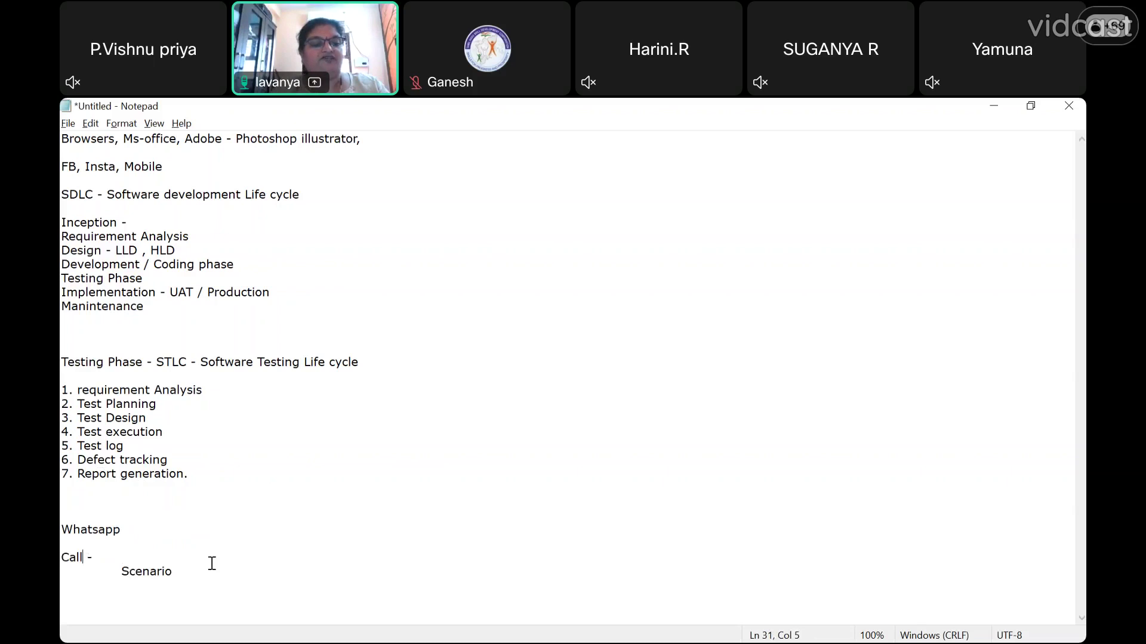
pyautogui.click(190, 578)
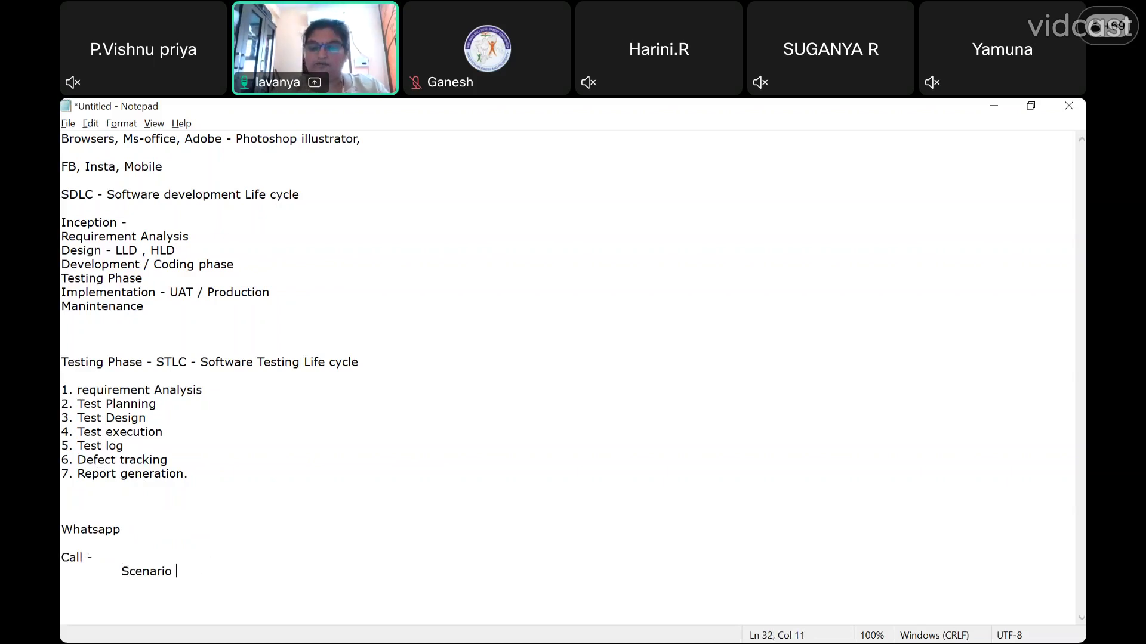
pyautogui.write('- Ver')
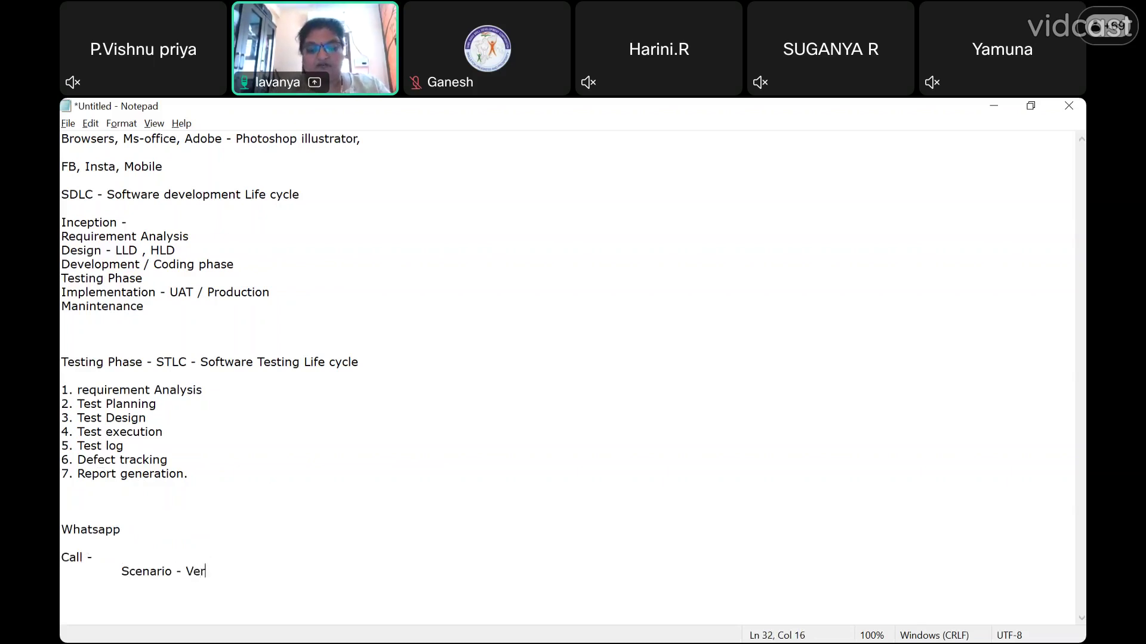
pyautogui.write('ify user ')
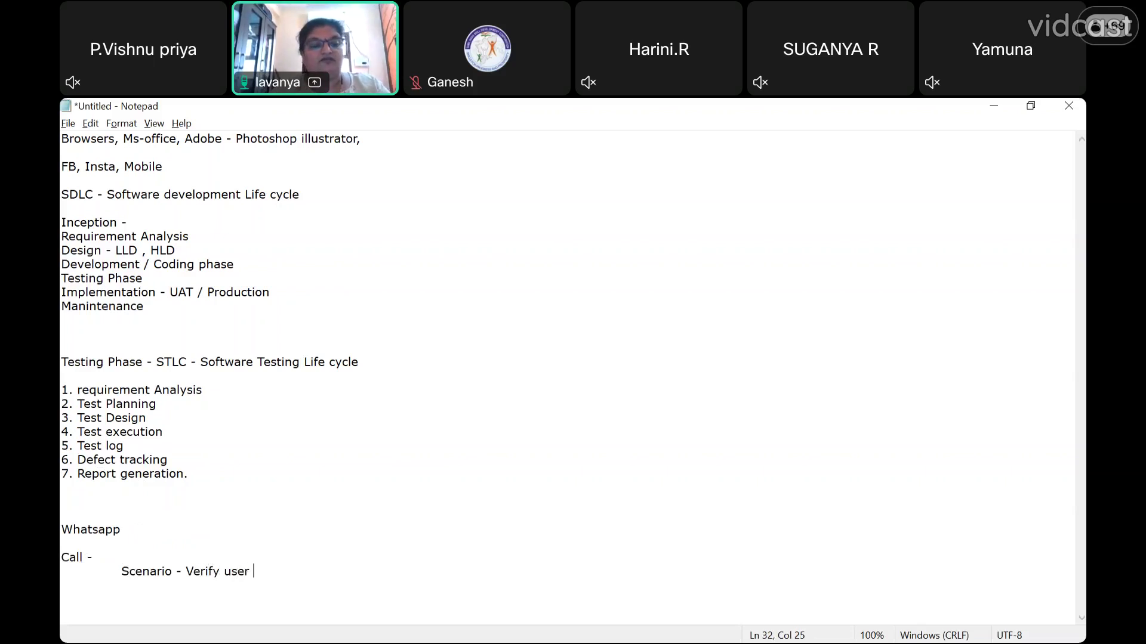
pyautogui.write('able to ')
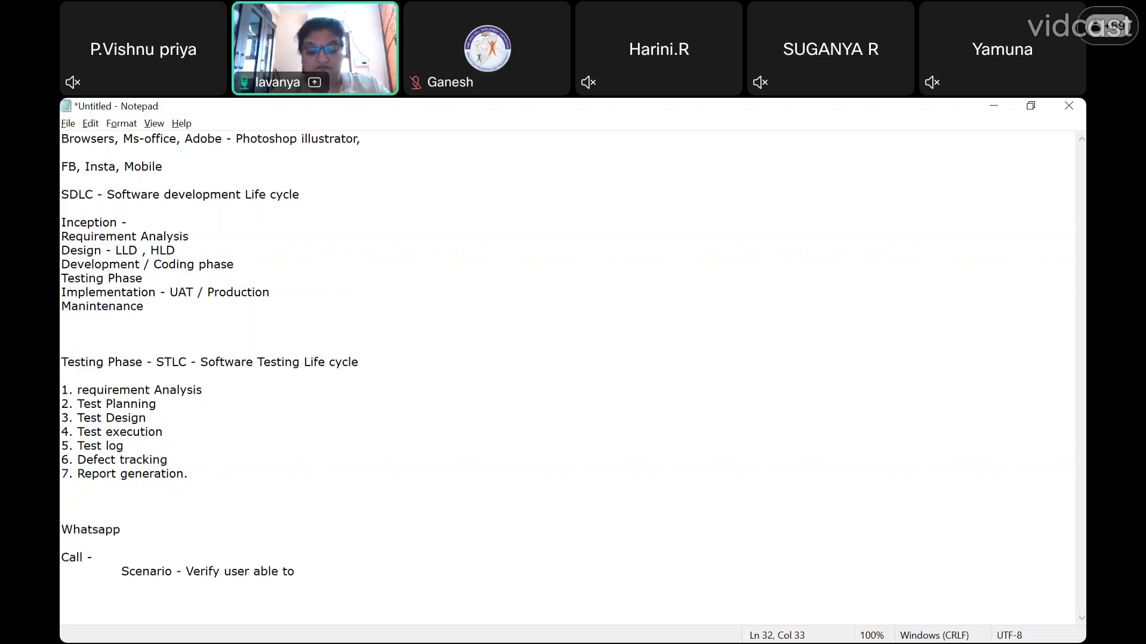
pyautogui.write('make')
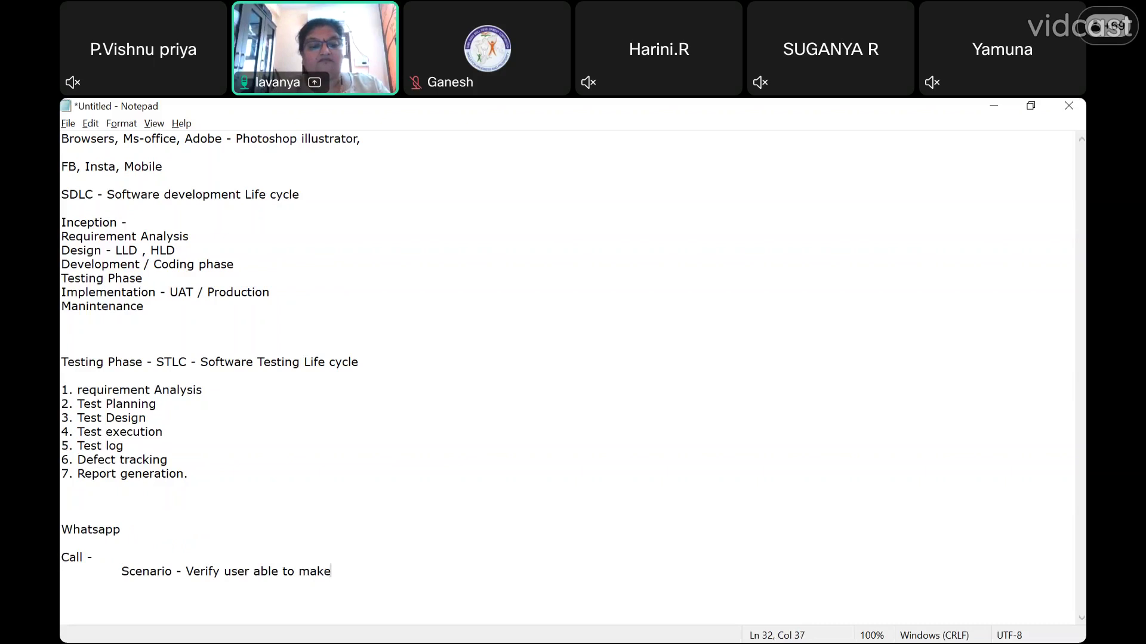
pyautogui.press('BackSpace')
pyautogui.press('BackSpace')
pyautogui.press('BackSpace')
pyautogui.press('BackSpace')
pyautogui.write('do a')
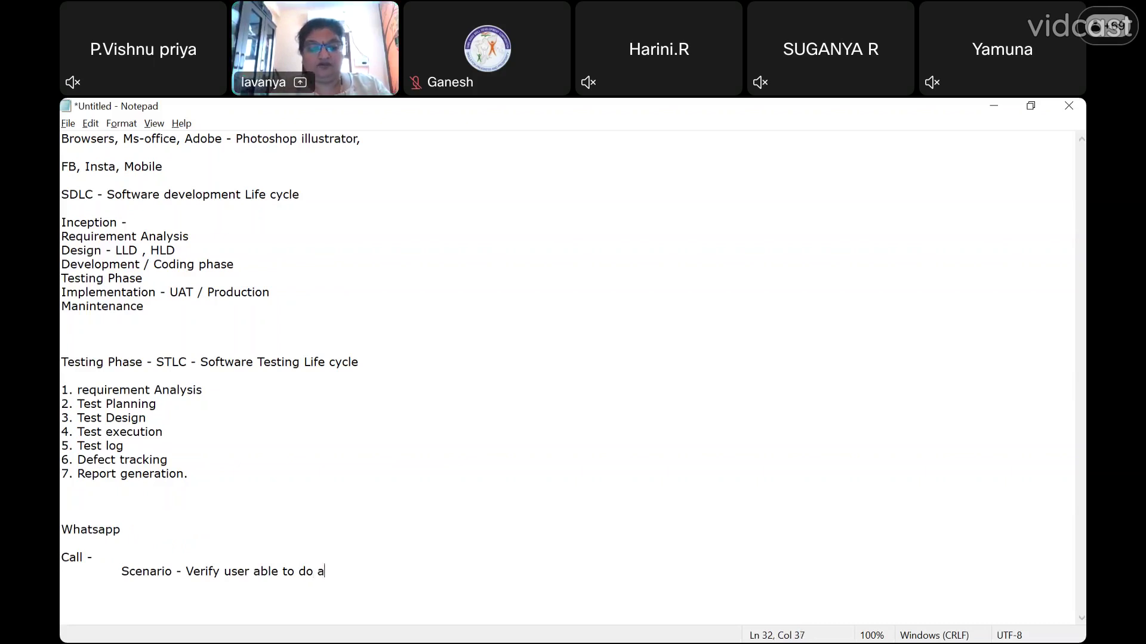
pyautogui.write(' audi')
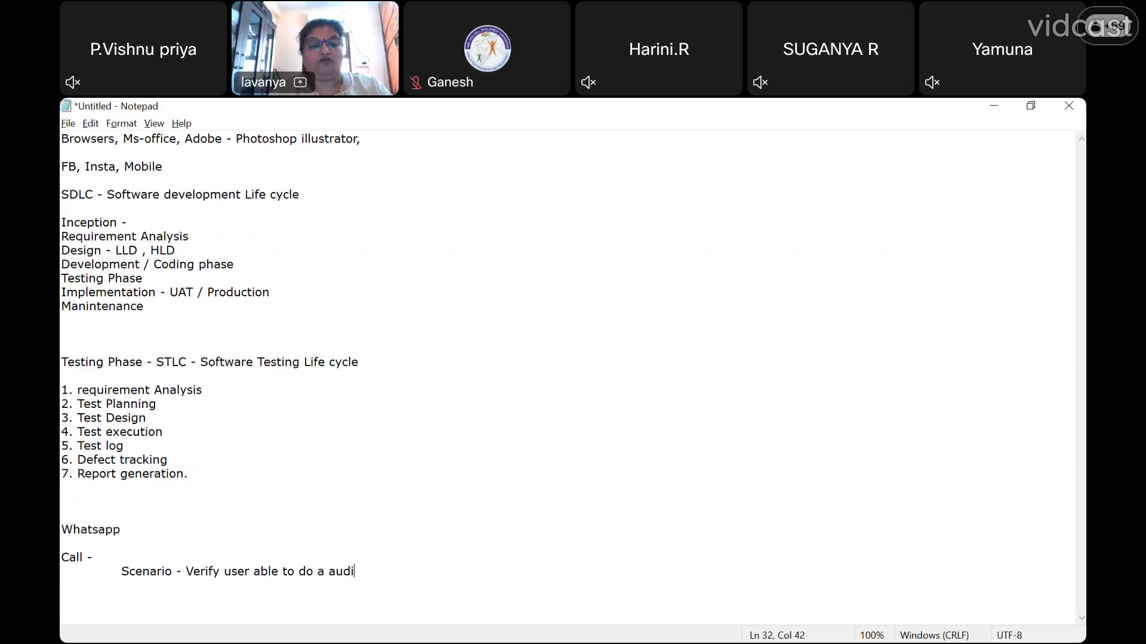
pyautogui.write('o call')
pyautogui.press('Return')
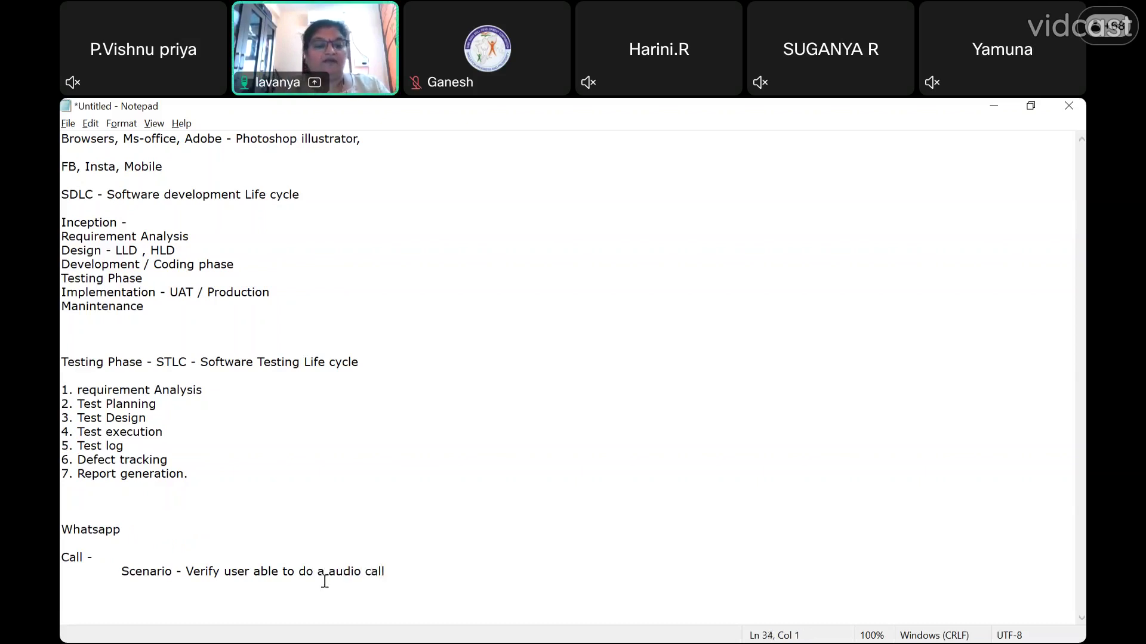
# - Paste a copy of the audio call scenario on an indented line, changing 'audio' to 'Video'
pyautogui.click(398, 572)
pyautogui.press('Return')
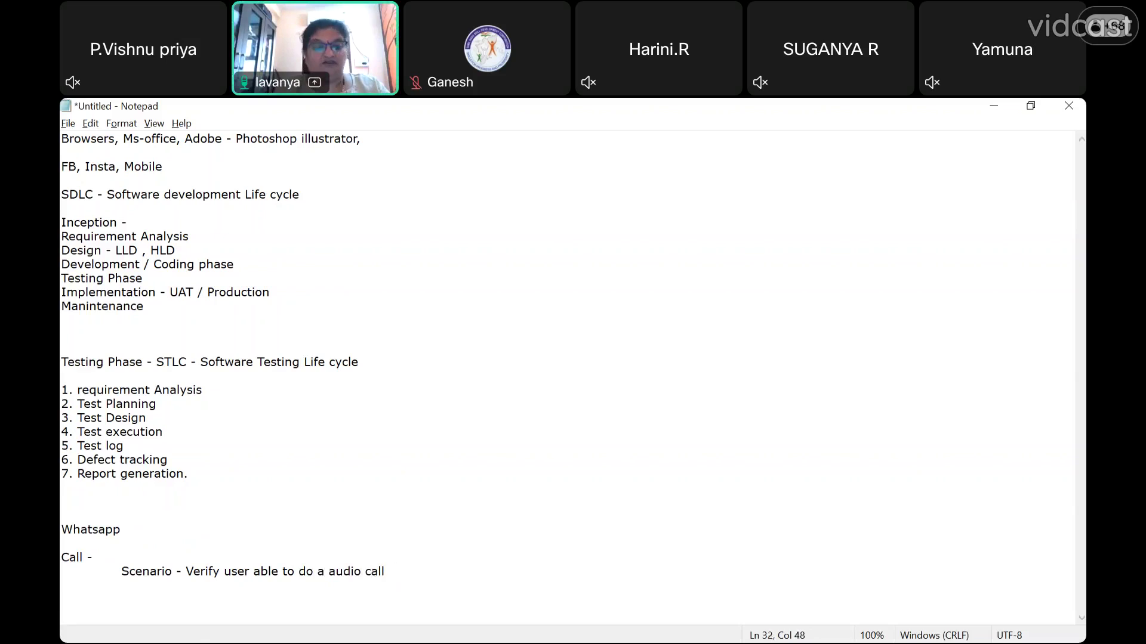
pyautogui.press('Tab')
pyautogui.press('Tab')
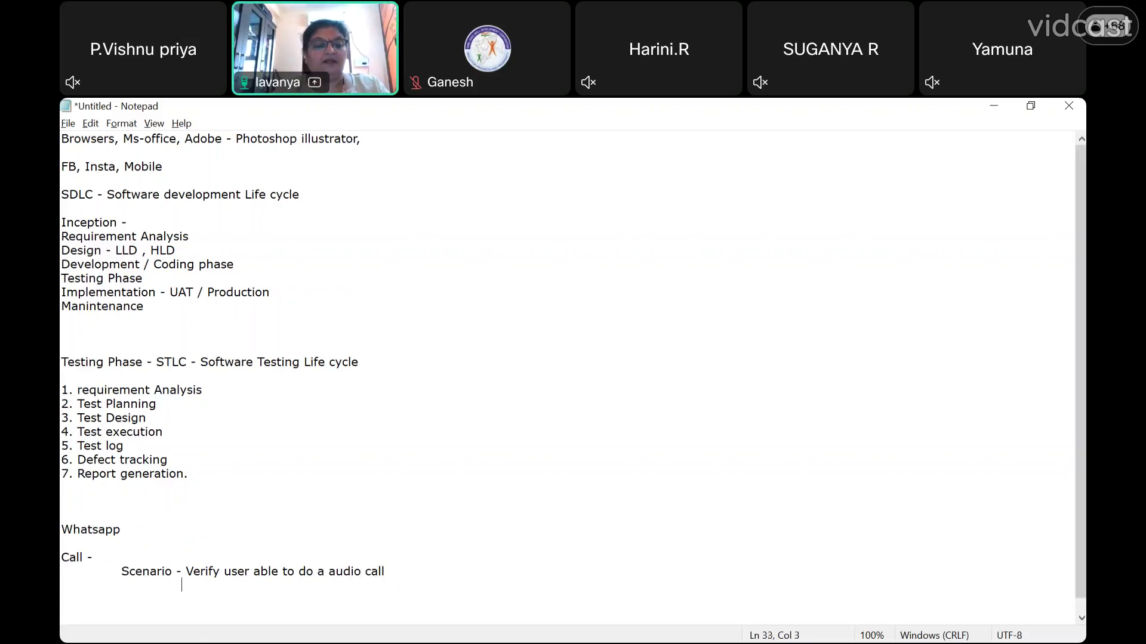
pyautogui.moveTo(64, 572); pyautogui.dragTo(188, 570)
pyautogui.hotkey('ctrl', 'c')
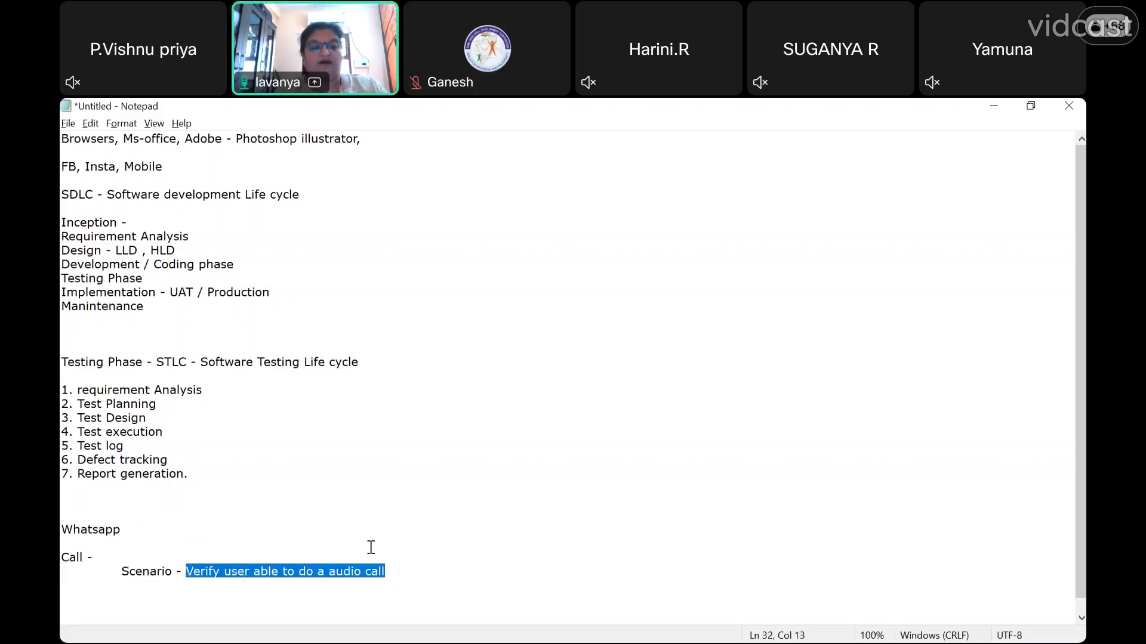
pyautogui.click(404, 576)
pyautogui.press('Return')
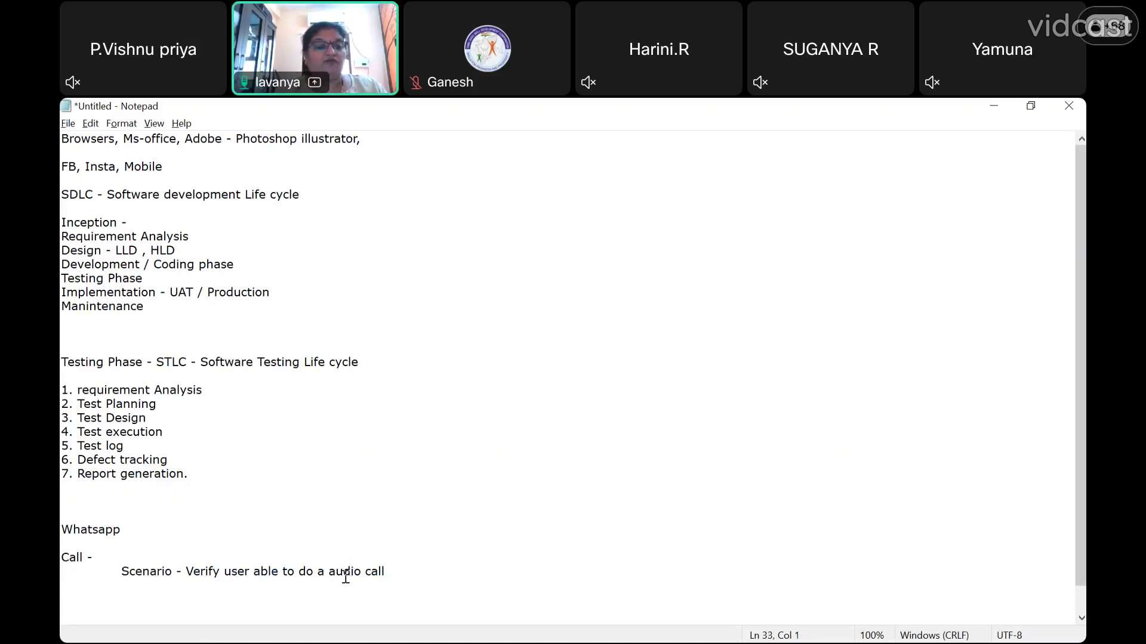
pyautogui.press('Tab')
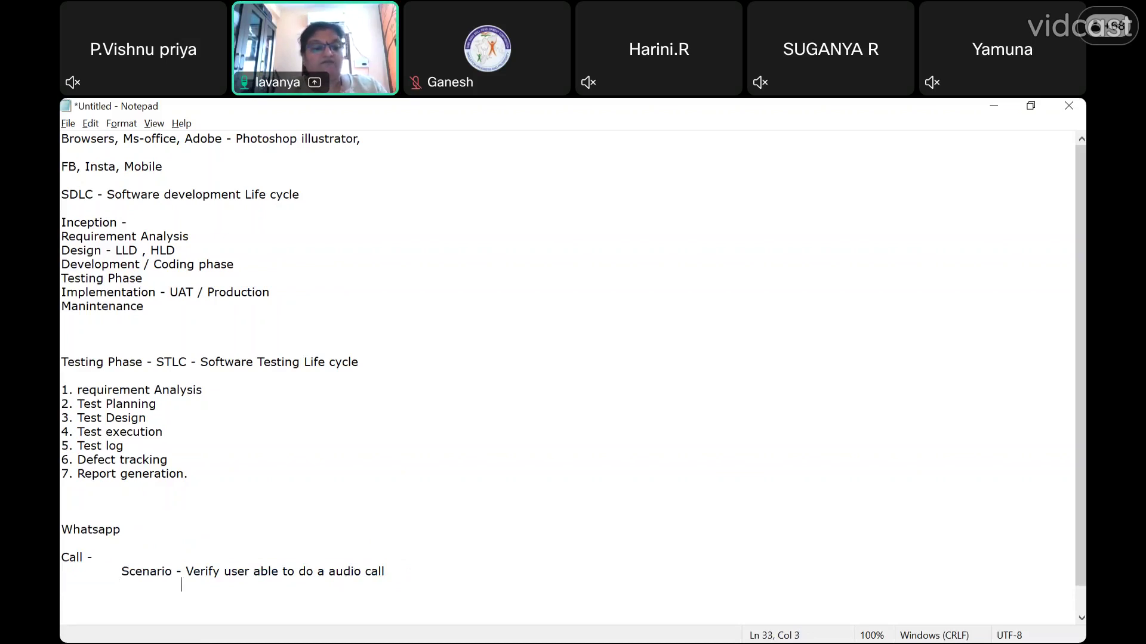
pyautogui.hotkey('ctrl', 'v')
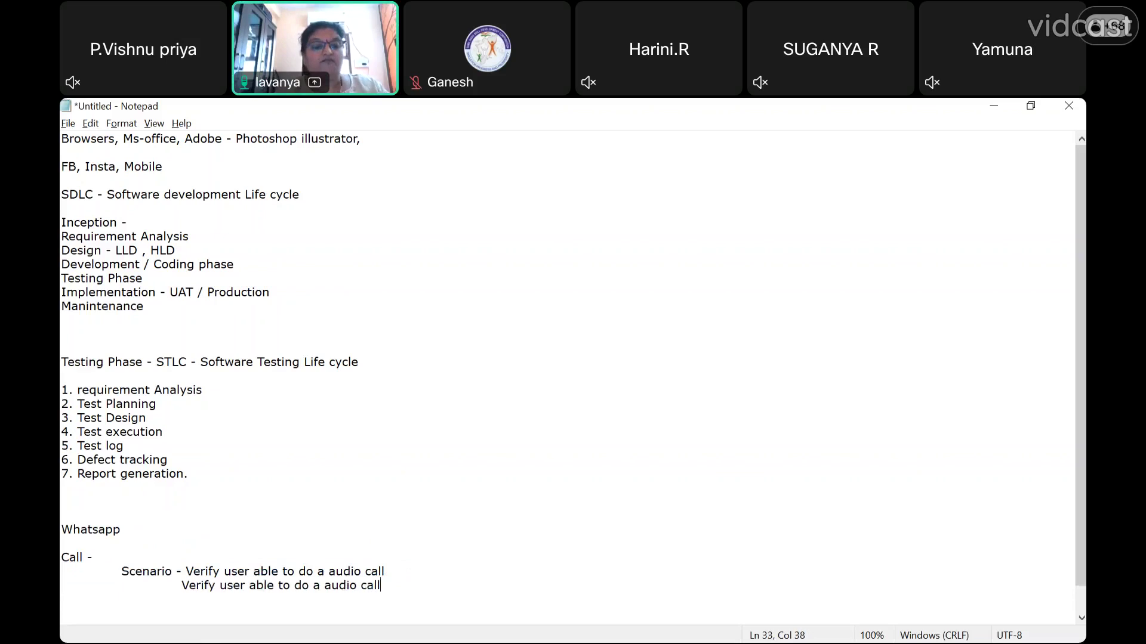
pyautogui.press('Return')
pyautogui.press('Tab')
pyautogui.press('Tab')
pyautogui.doubleClick(340, 586)
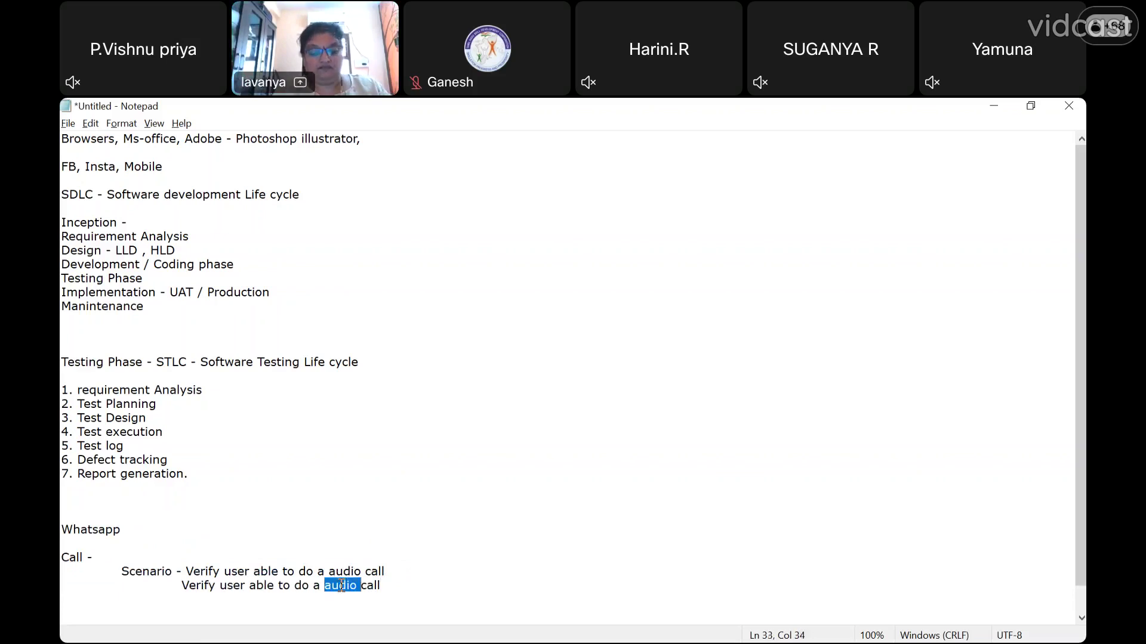
pyautogui.write('Video')
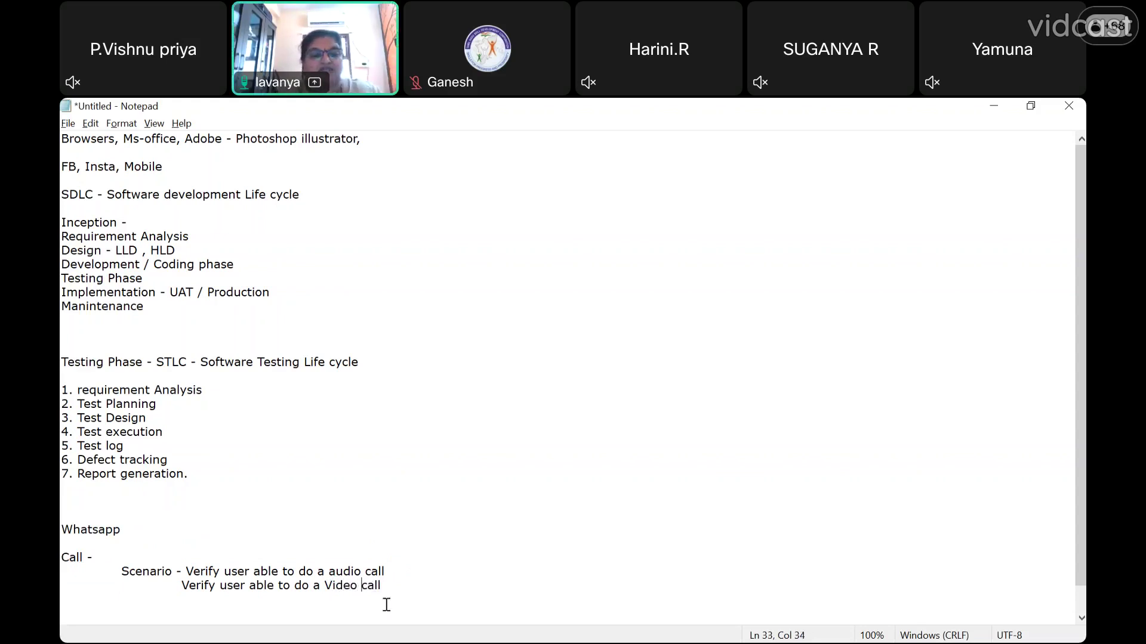
# - Highlight the audio and Video call scenarios to point them out
pyautogui.moveTo(392, 593); pyautogui.dragTo(62, 557)
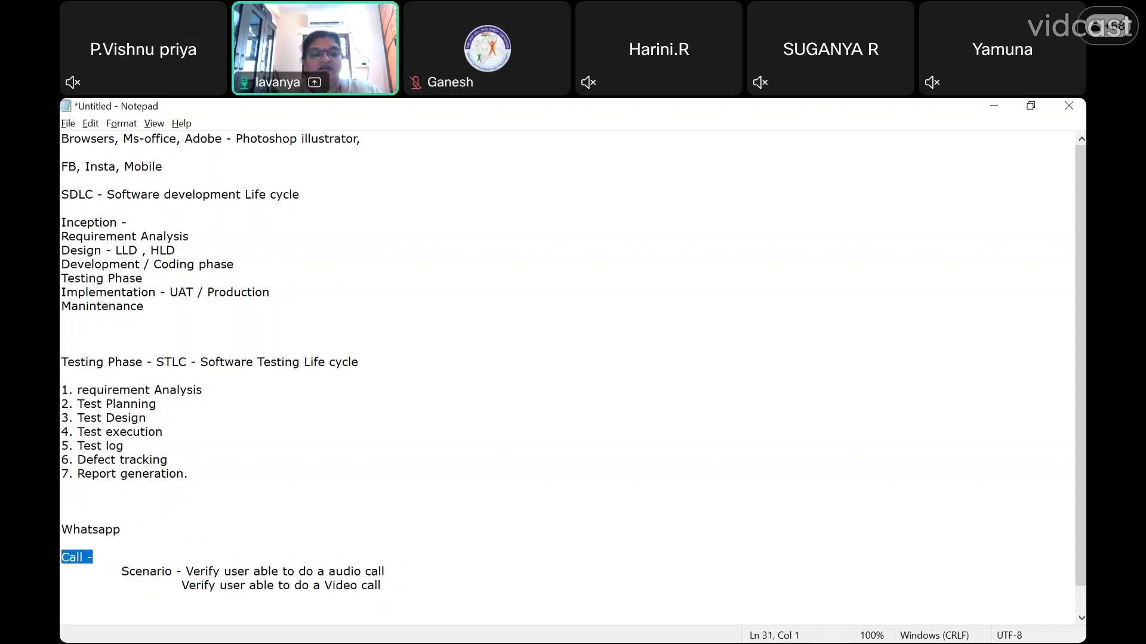
pyautogui.click(396, 585)
pyautogui.moveTo(256, 572); pyautogui.dragTo(173, 571)
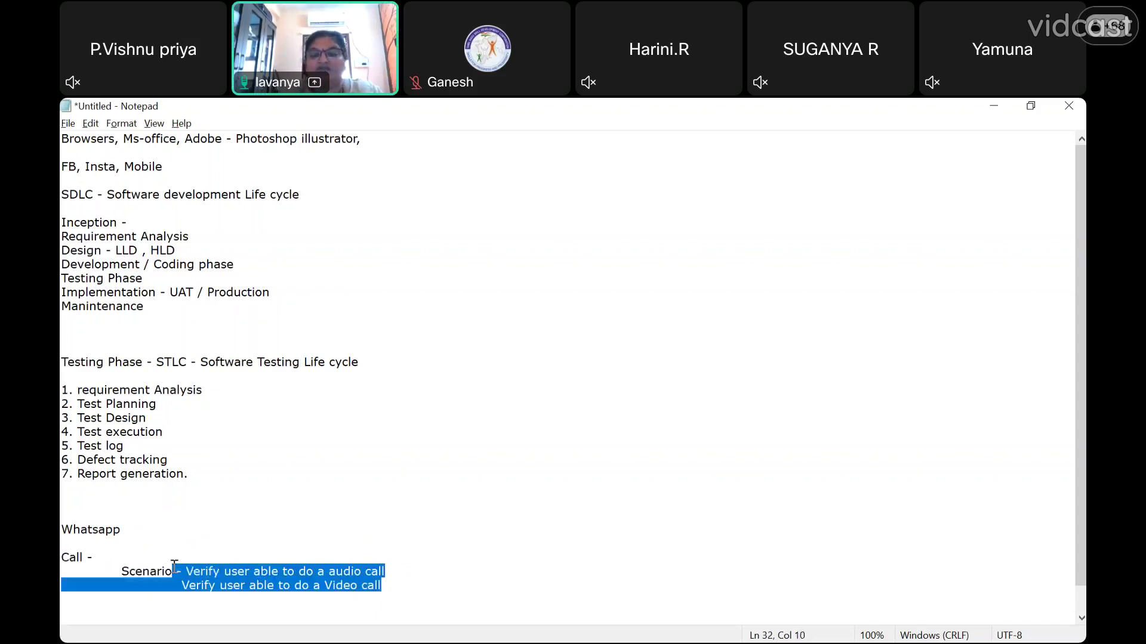
pyautogui.click(385, 597)
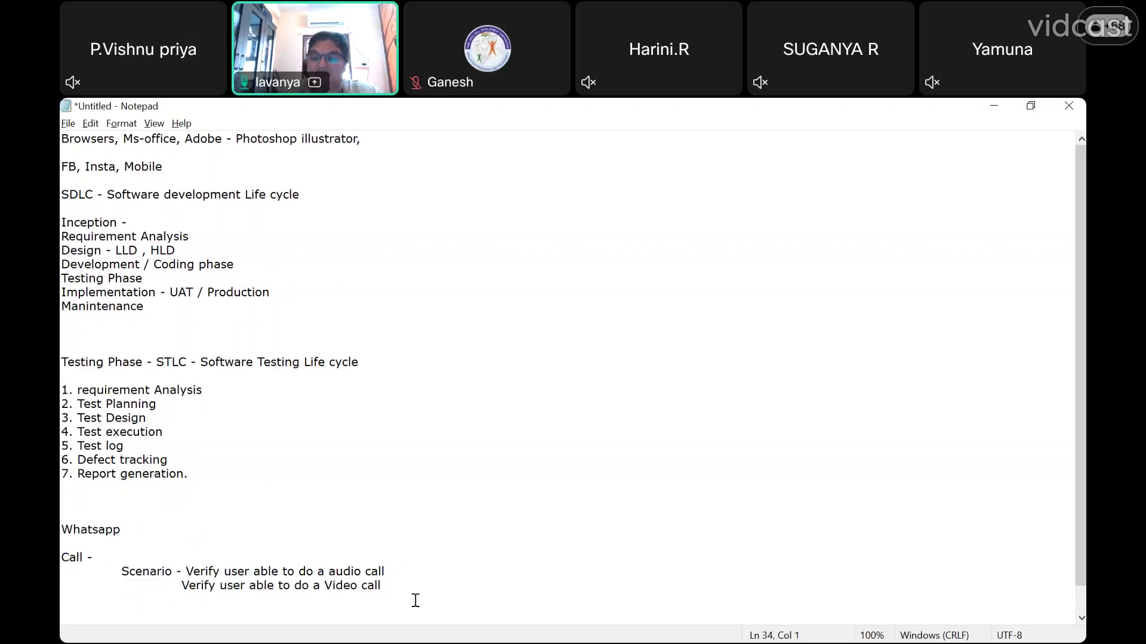
# - Add 'Test cases :' with the bullet '- verify user able to do a audio call for a single contact'
pyautogui.press('Return')
pyautogui.press('Return')
pyautogui.press('Return')
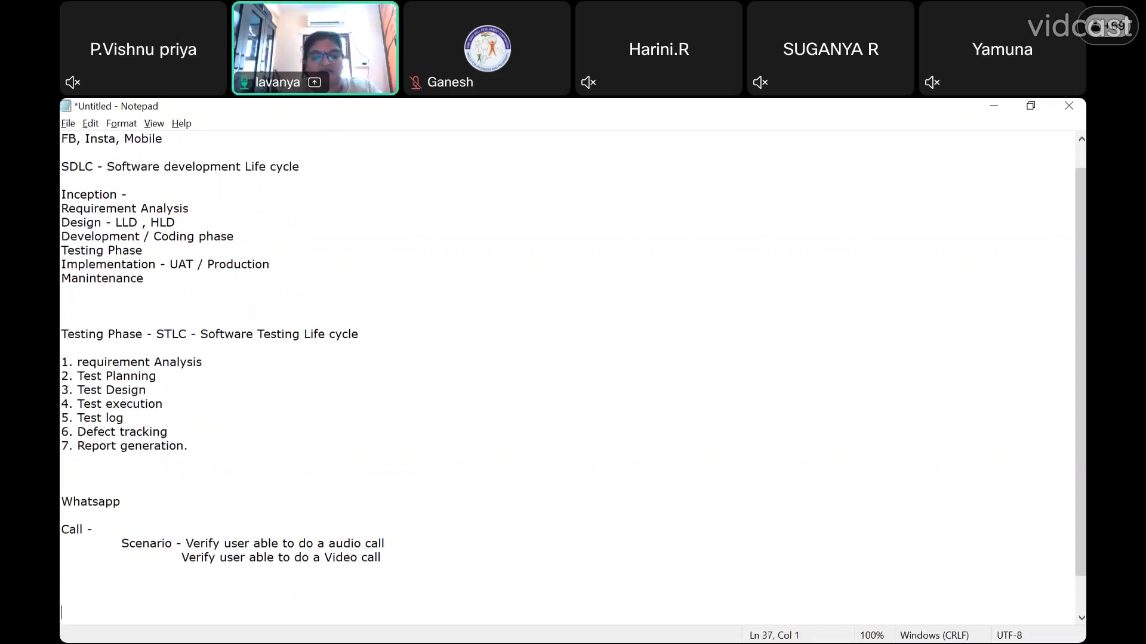
pyautogui.write('Test c')
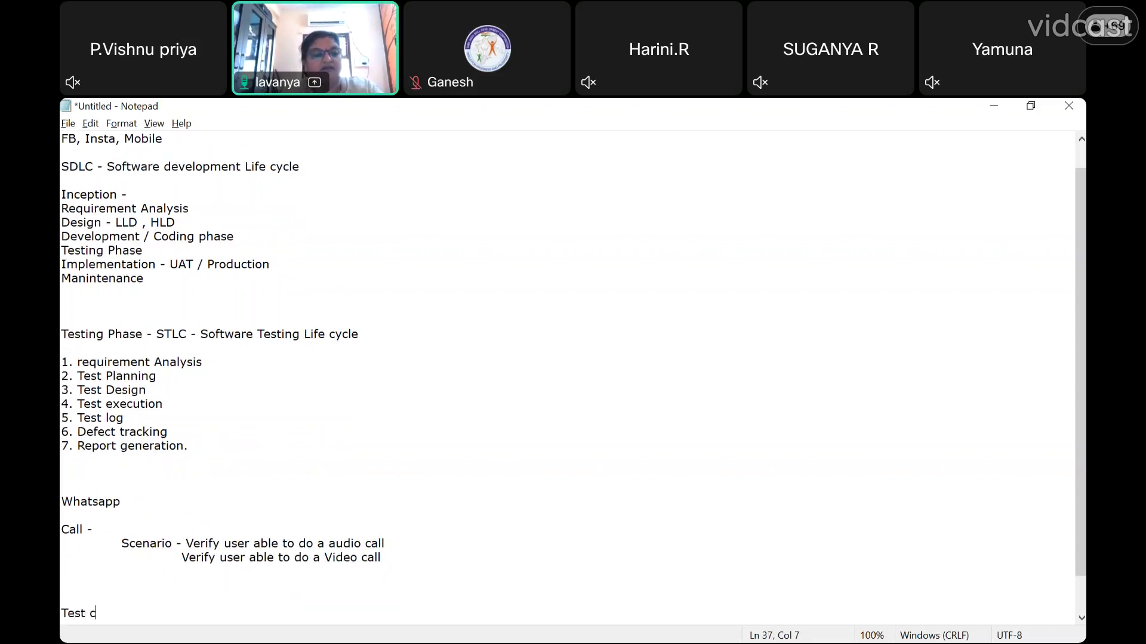
pyautogui.write('ases')
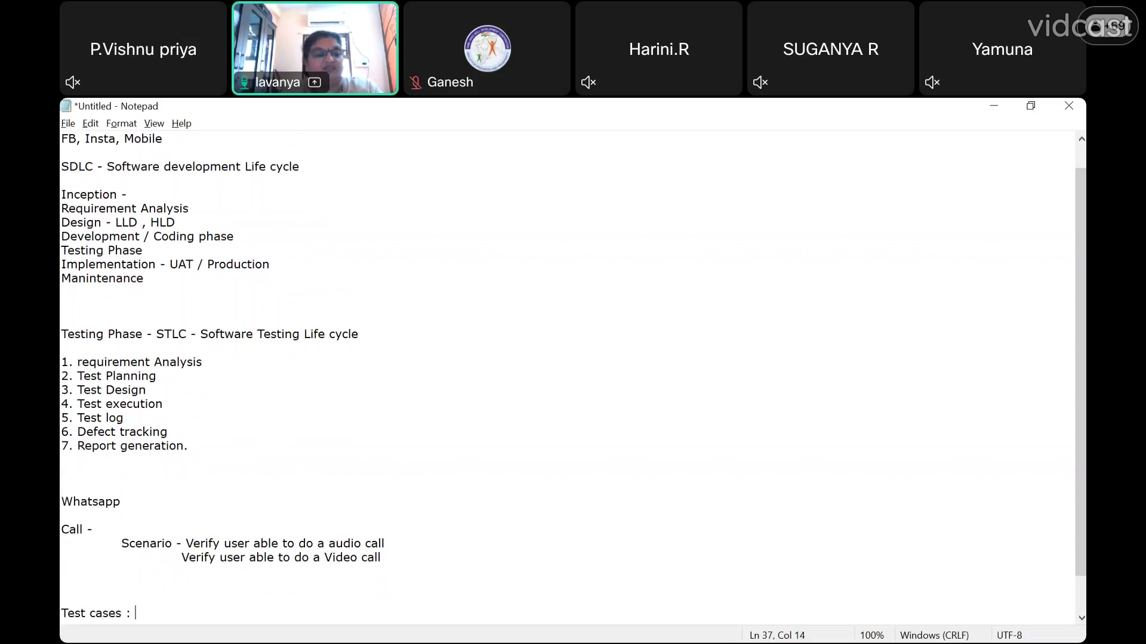
pyautogui.write(' :')
pyautogui.press('Return')
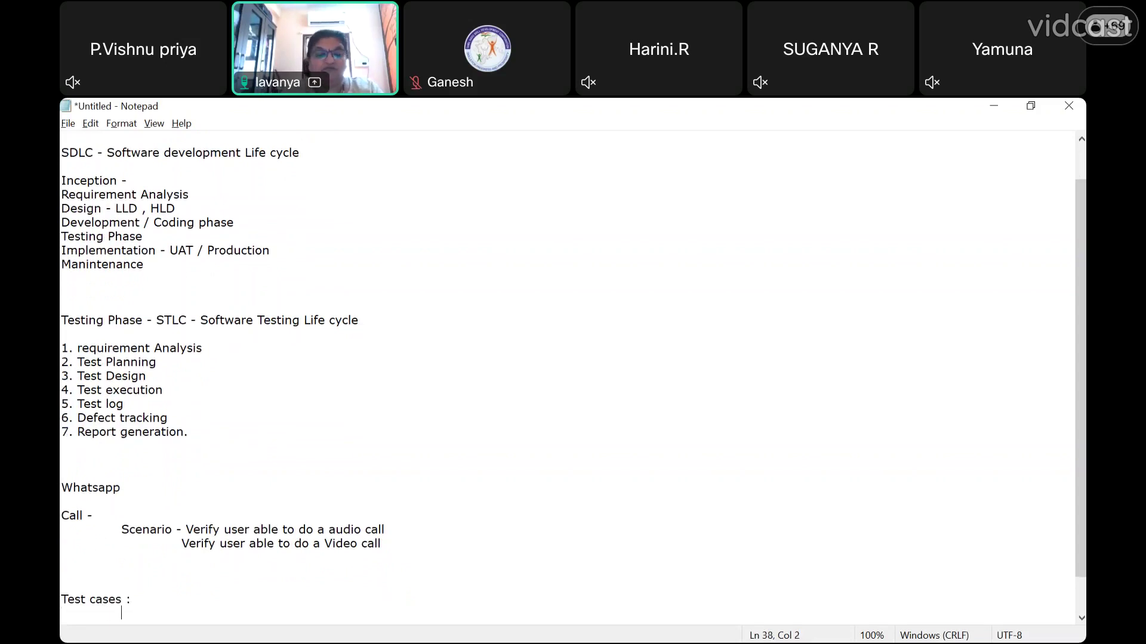
pyautogui.write('-')
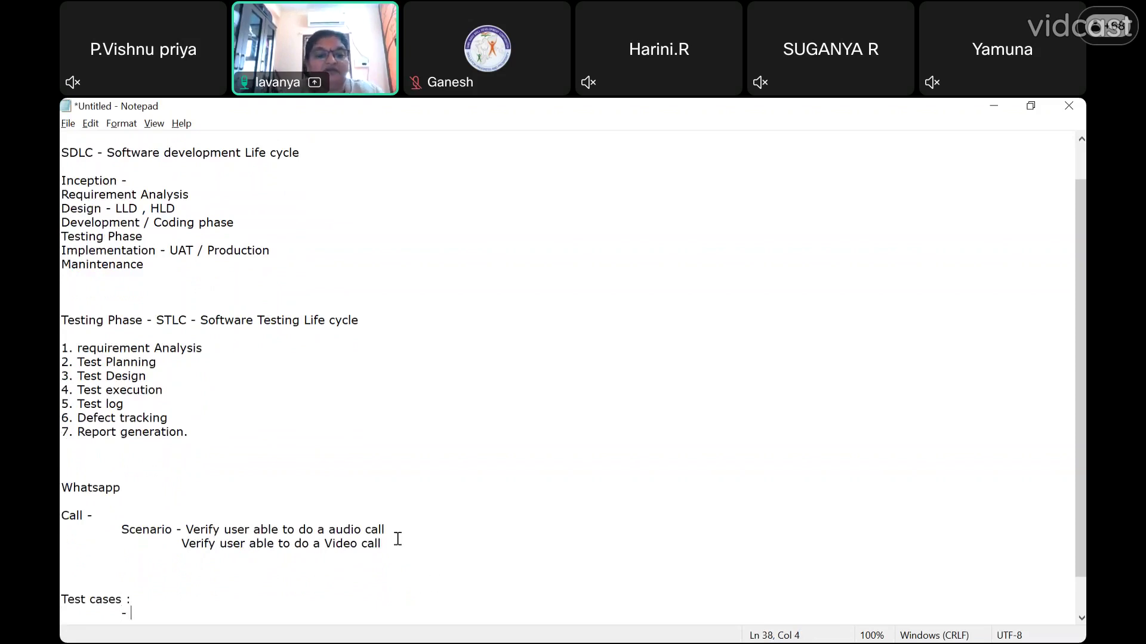
pyautogui.moveTo(388, 530); pyautogui.dragTo(183, 529)
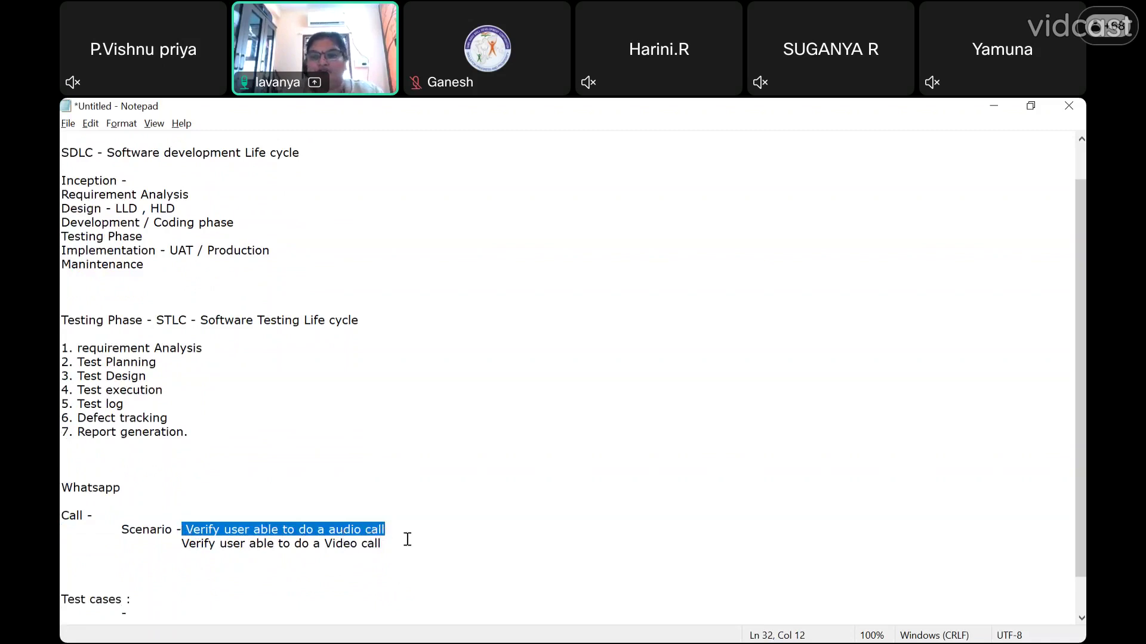
pyautogui.click(177, 607)
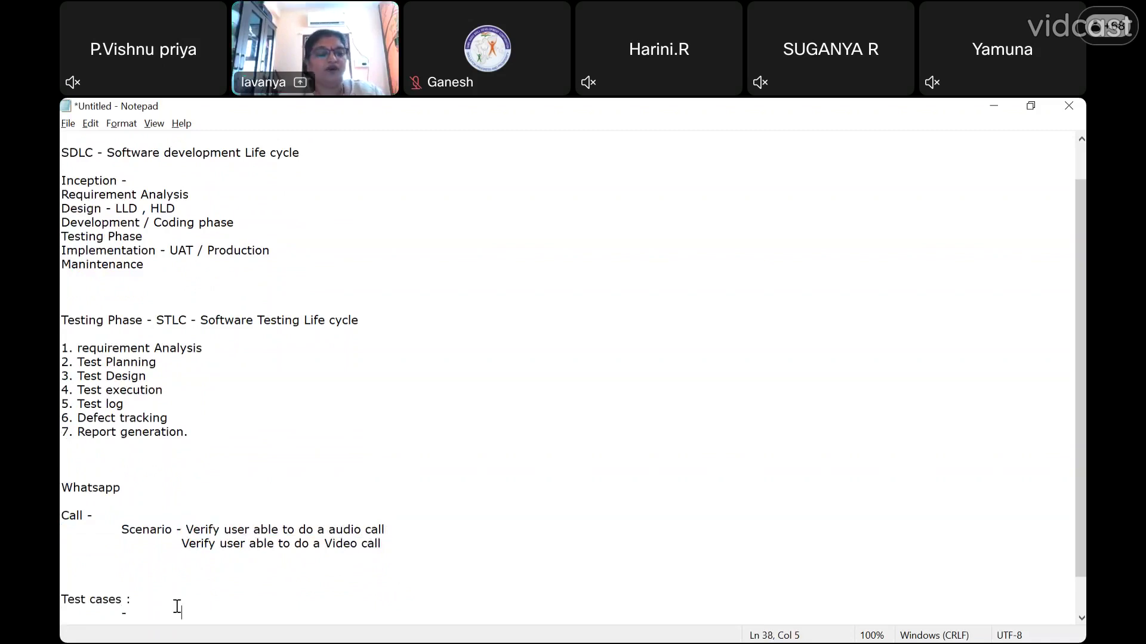
pyautogui.click(142, 614)
pyautogui.write('verify u')
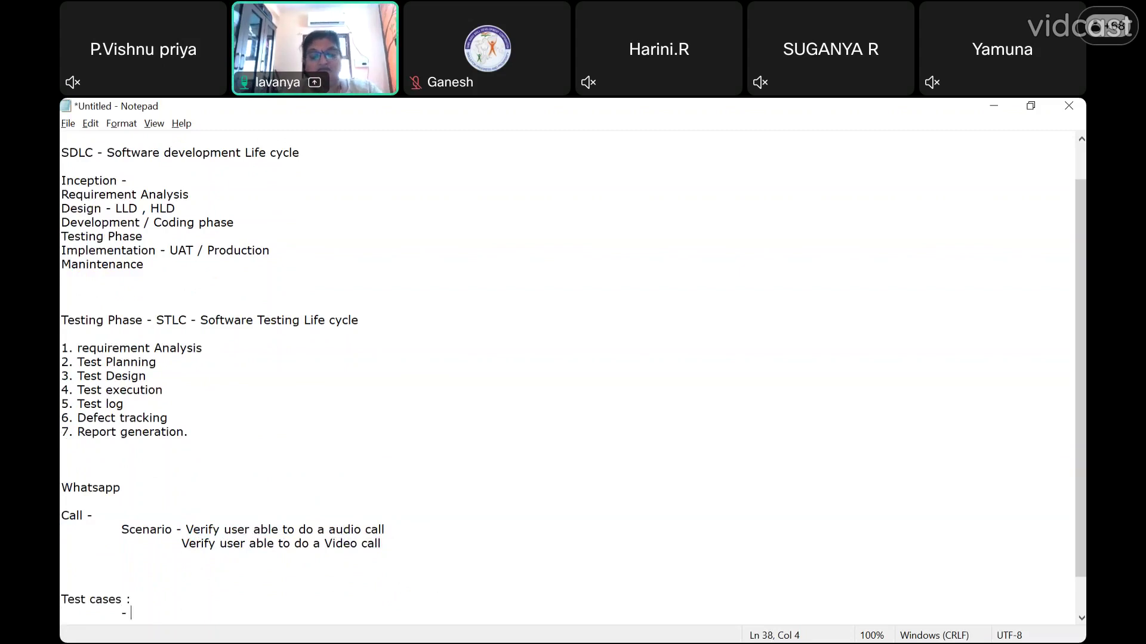
pyautogui.write('ser able to ')
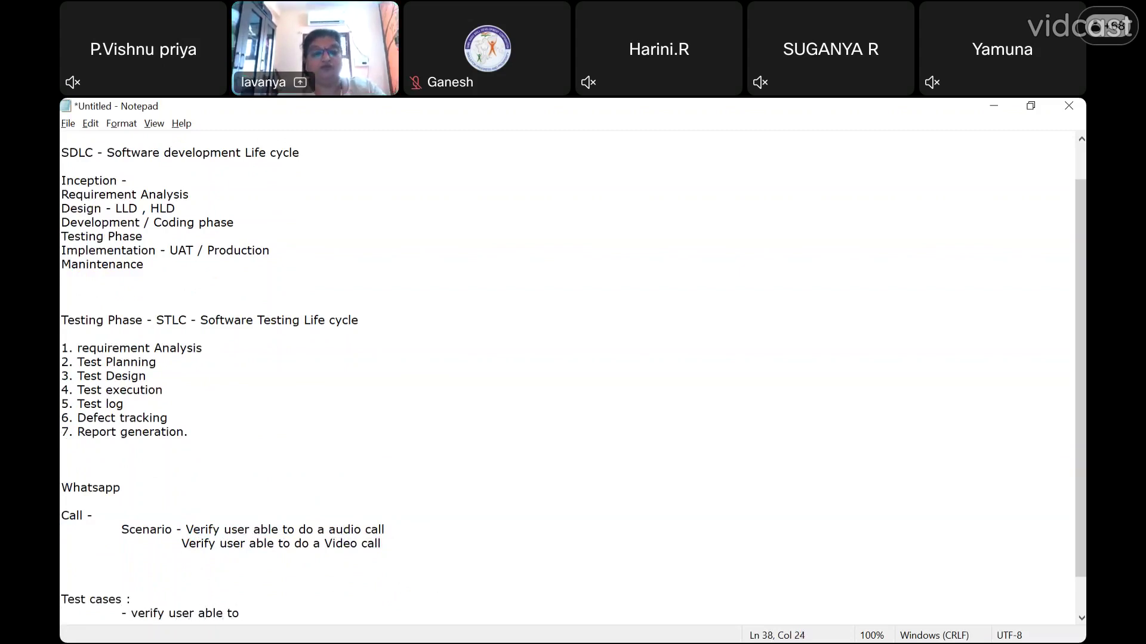
pyautogui.write('do a')
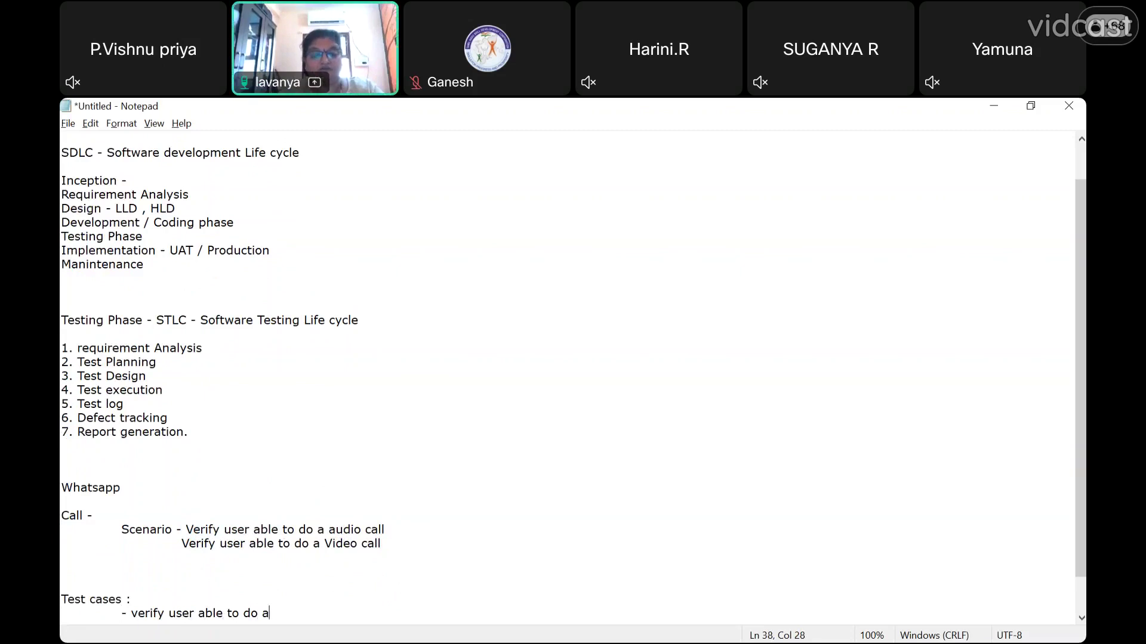
pyautogui.write(' audio call for a si')
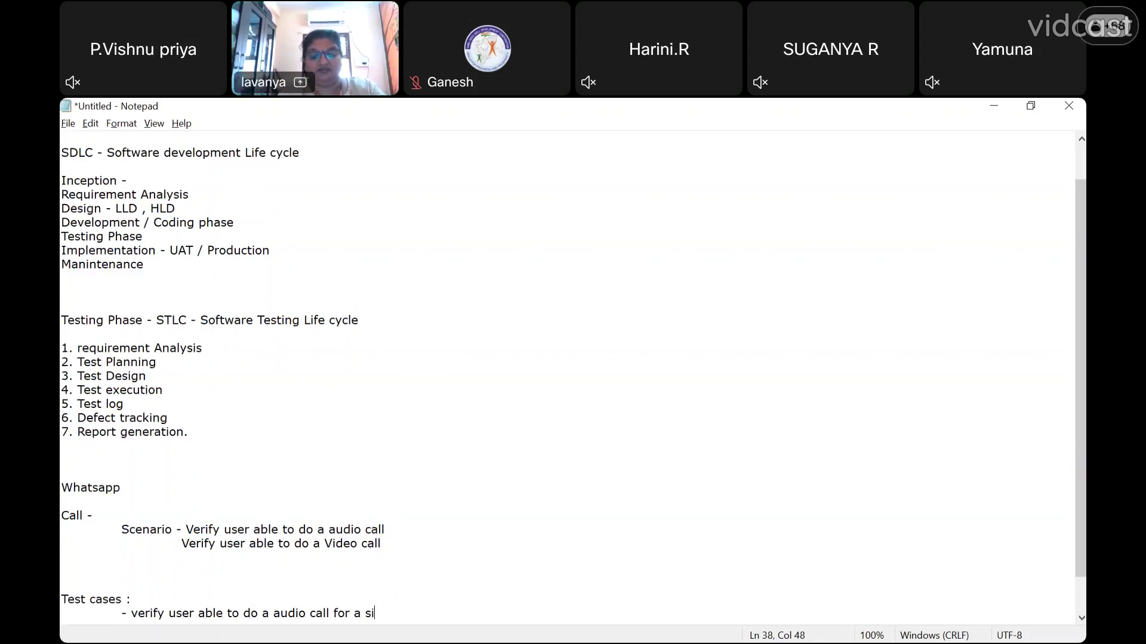
pyautogui.write('ngle u')
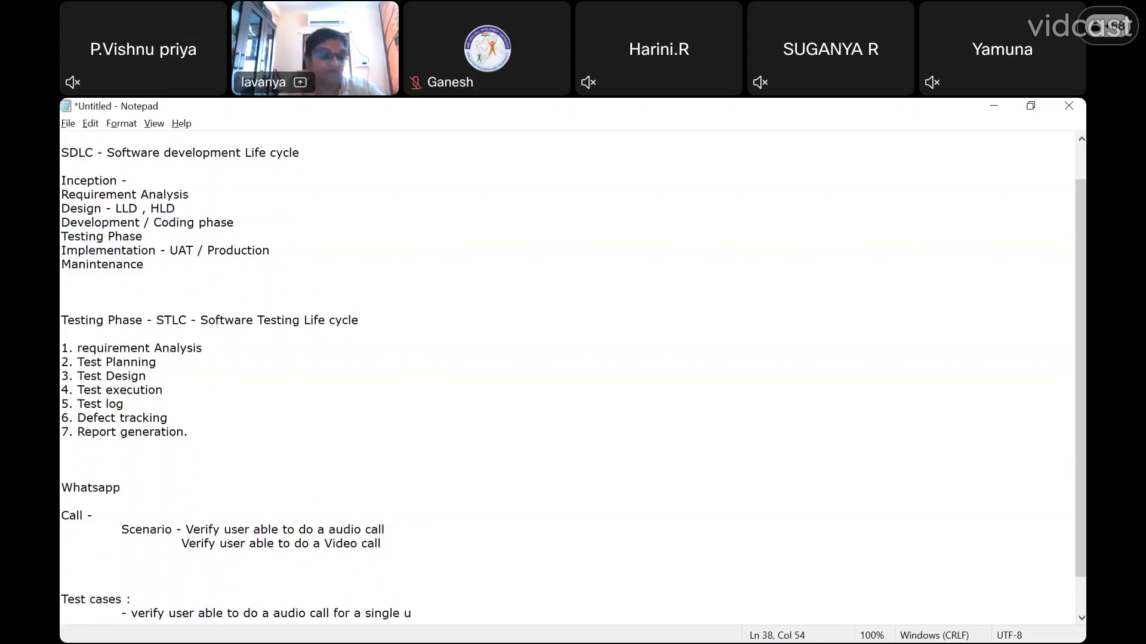
pyautogui.write('ser')
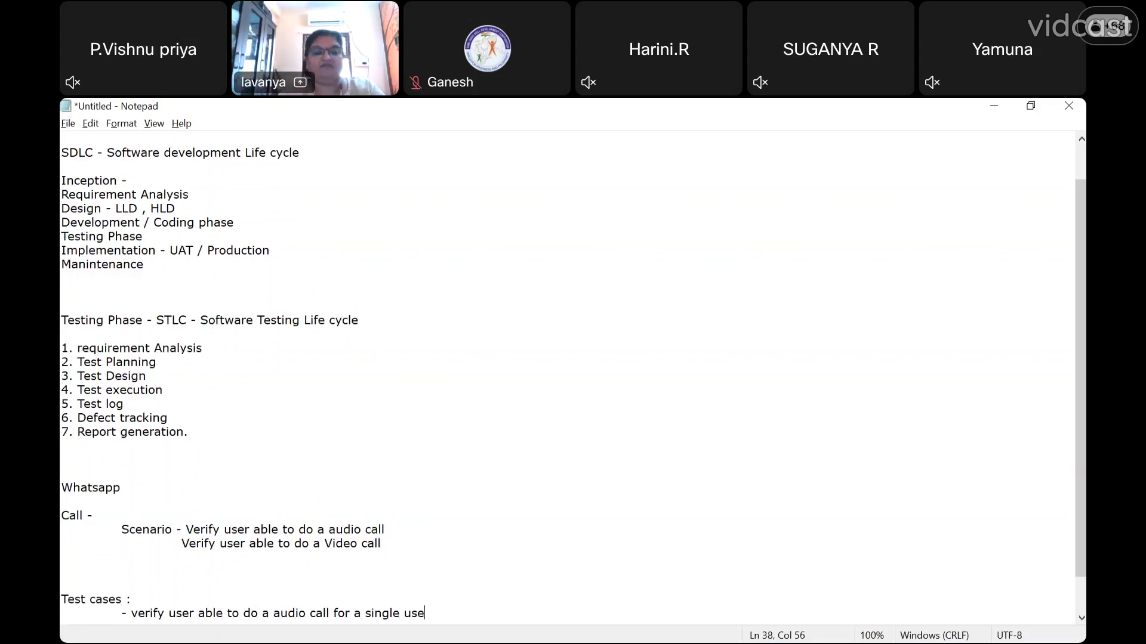
pyautogui.press('BackSpace')
pyautogui.press('BackSpace')
pyautogui.press('BackSpace')
pyautogui.press('BackSpace')
pyautogui.write('con')
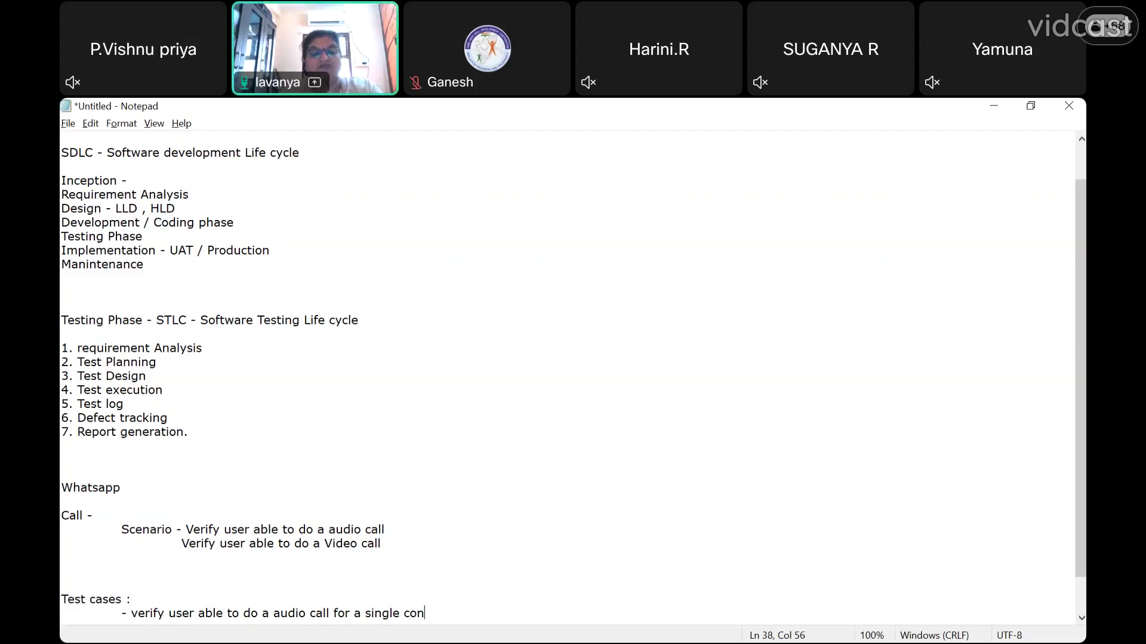
pyautogui.write('tact')
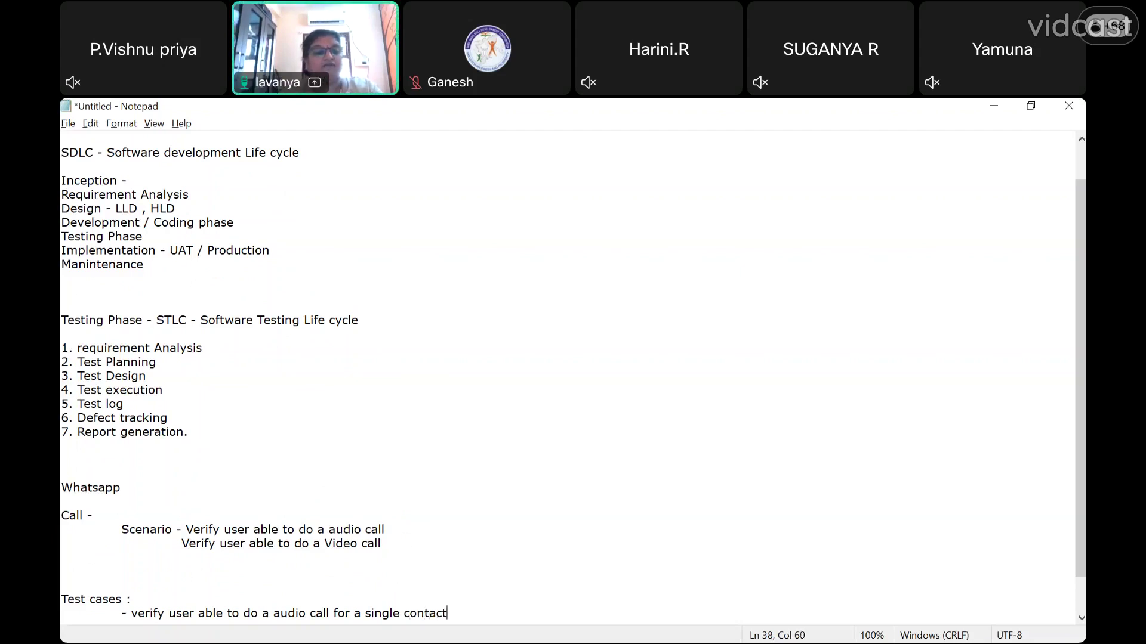
pyautogui.press('Return')
# - Add the test case '- verify user able to do a audio call for multiple contacts'
pyautogui.write('-')
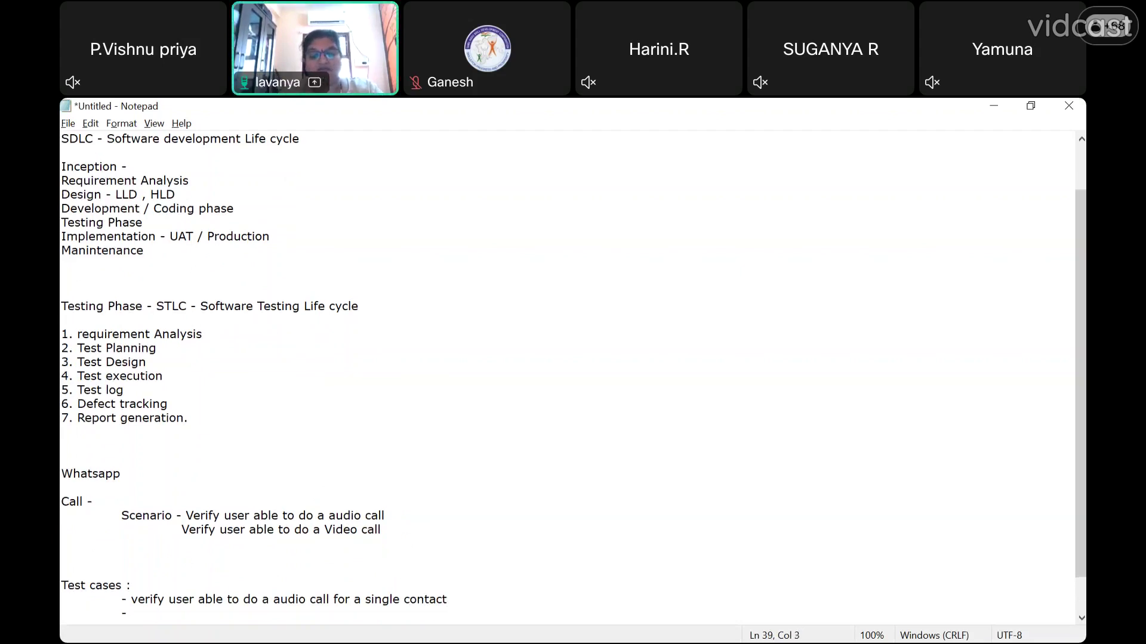
pyautogui.write(' verify')
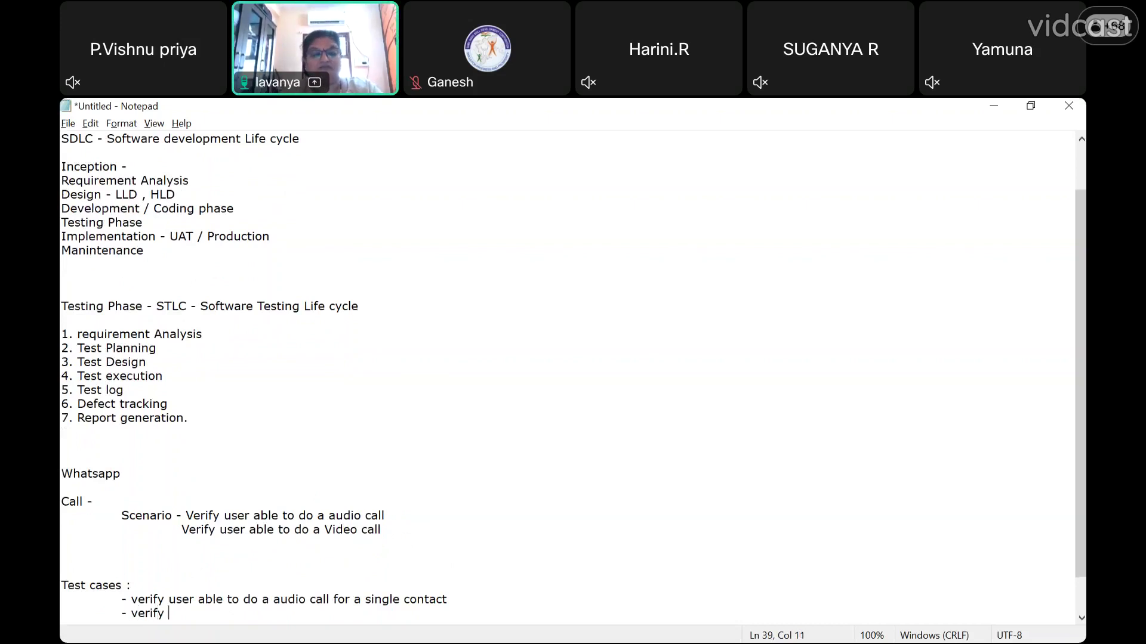
pyautogui.write(' user able t')
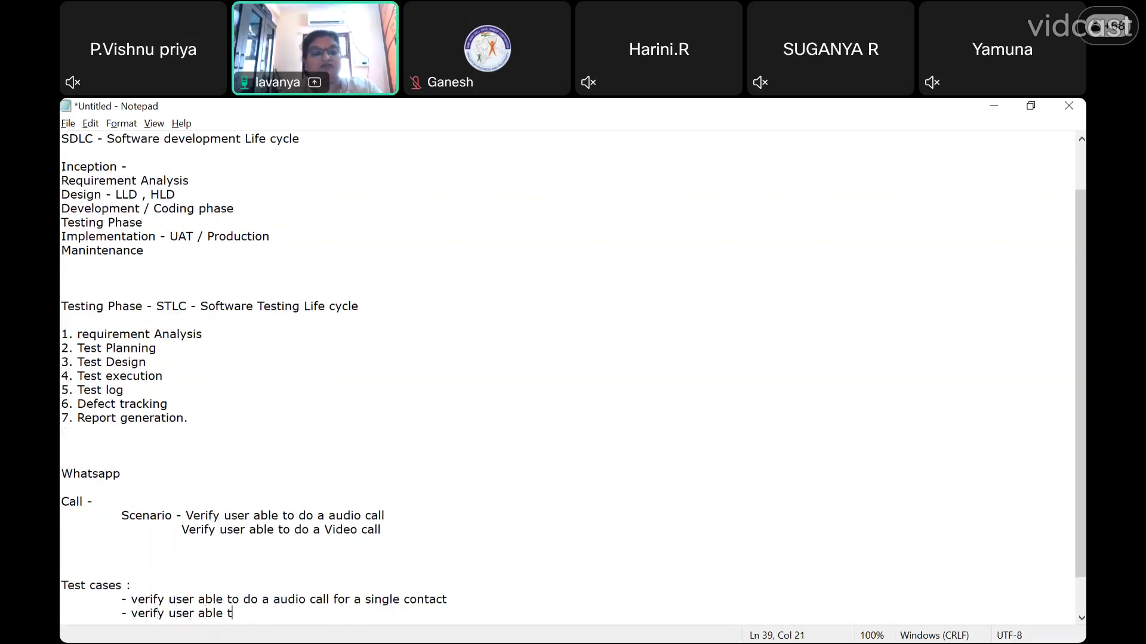
pyautogui.write('o do a a')
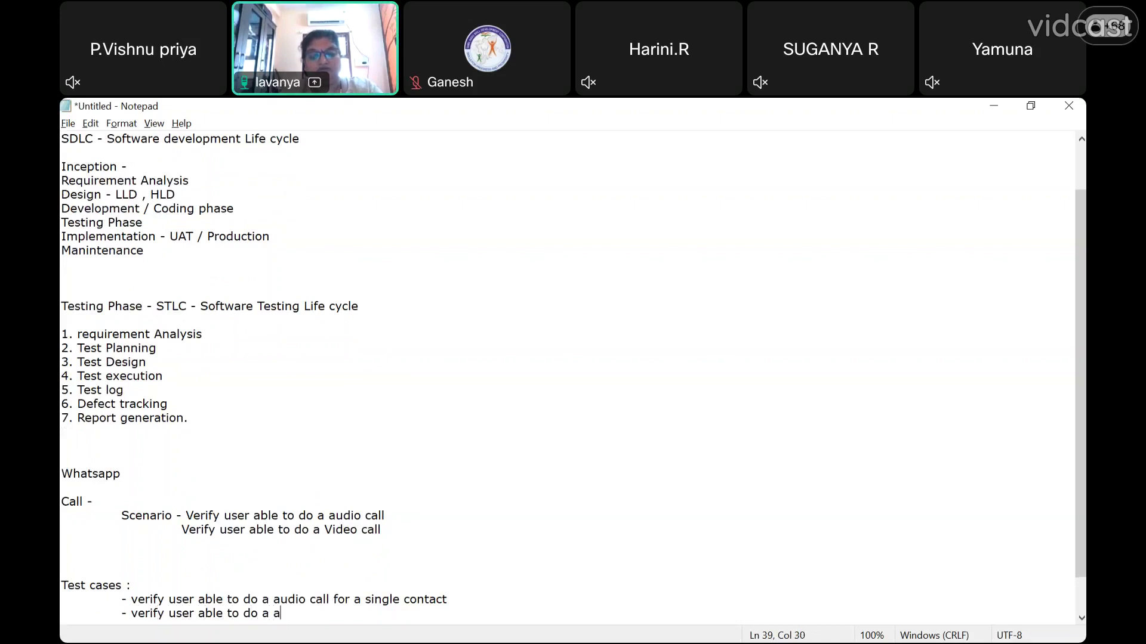
pyautogui.write('udioc')
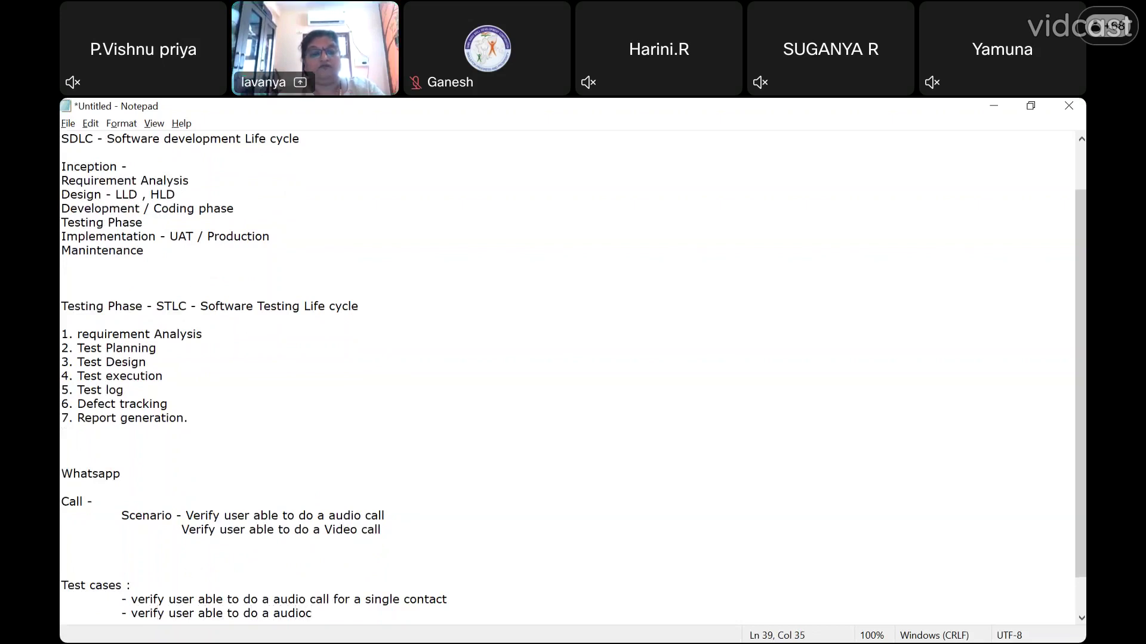
pyautogui.press('BackSpace')
pyautogui.write(' call for more than')
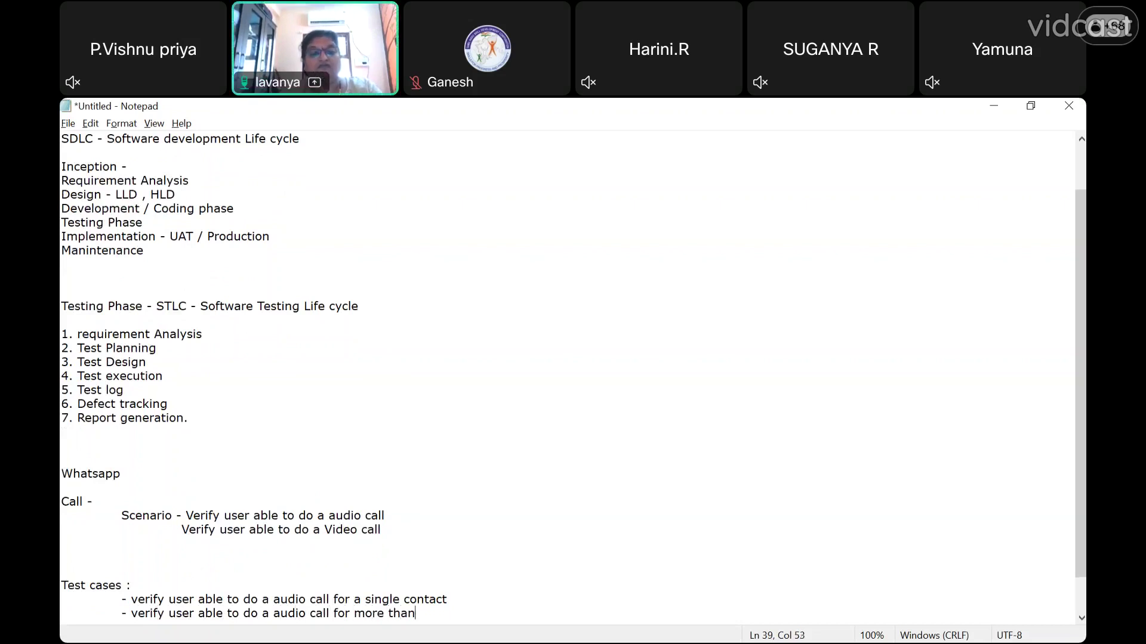
pyautogui.press('BackSpace')
pyautogui.press('BackSpace')
pyautogui.press('BackSpace')
pyautogui.press('BackSpace')
pyautogui.press('BackSpace')
pyautogui.press('BackSpace')
pyautogui.press('BackSpace')
pyautogui.press('BackSpace')
pyautogui.press('BackSpace')
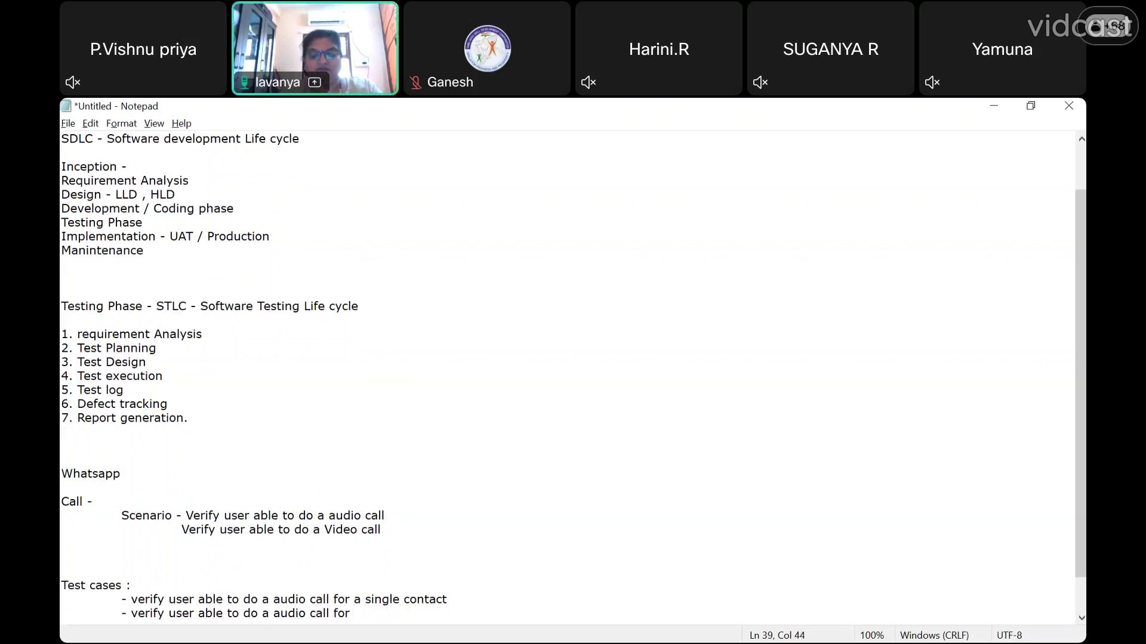
pyautogui.write('multiple ')
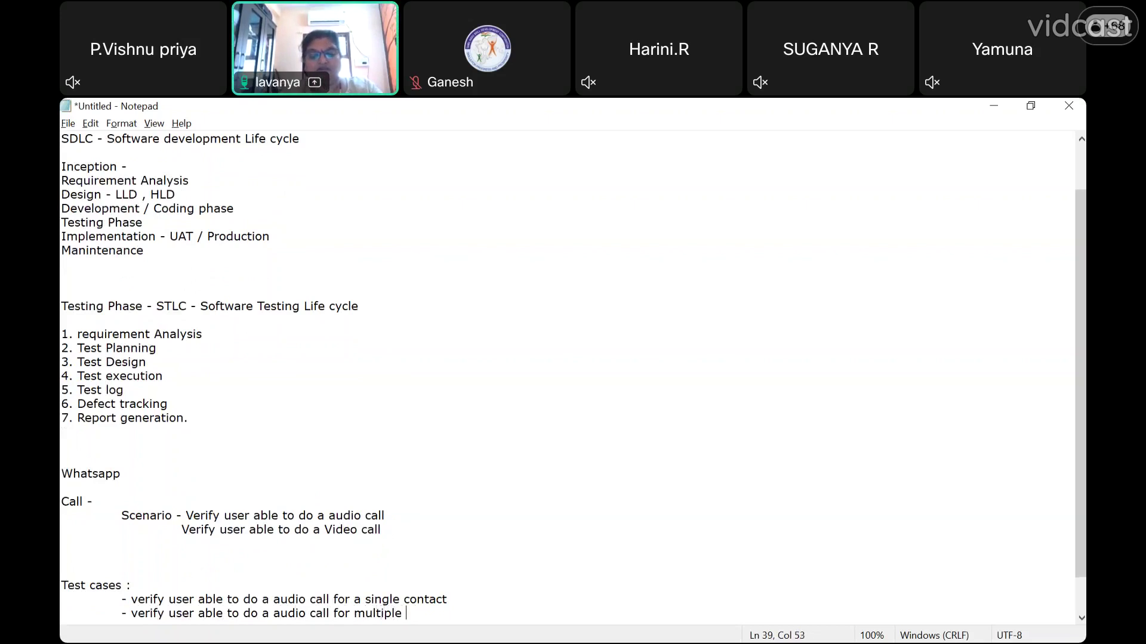
pyautogui.write('contacts')
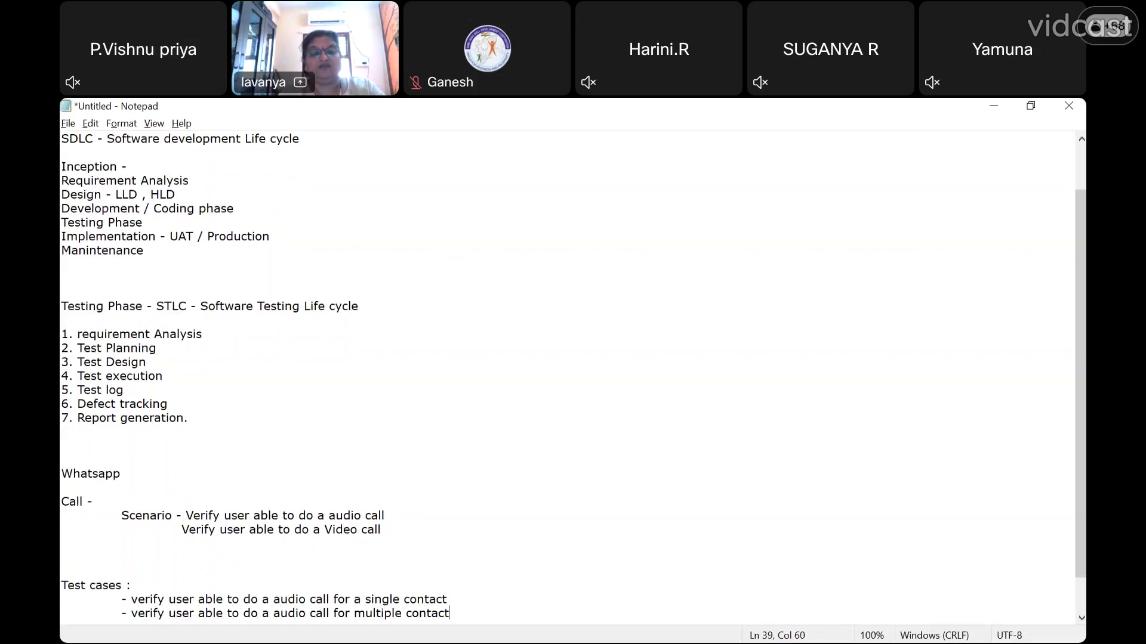
pyautogui.press('Return')
# - Add the indented test case 'verify user able to chat to a different contact during the audio call'
pyautogui.press('Tab')
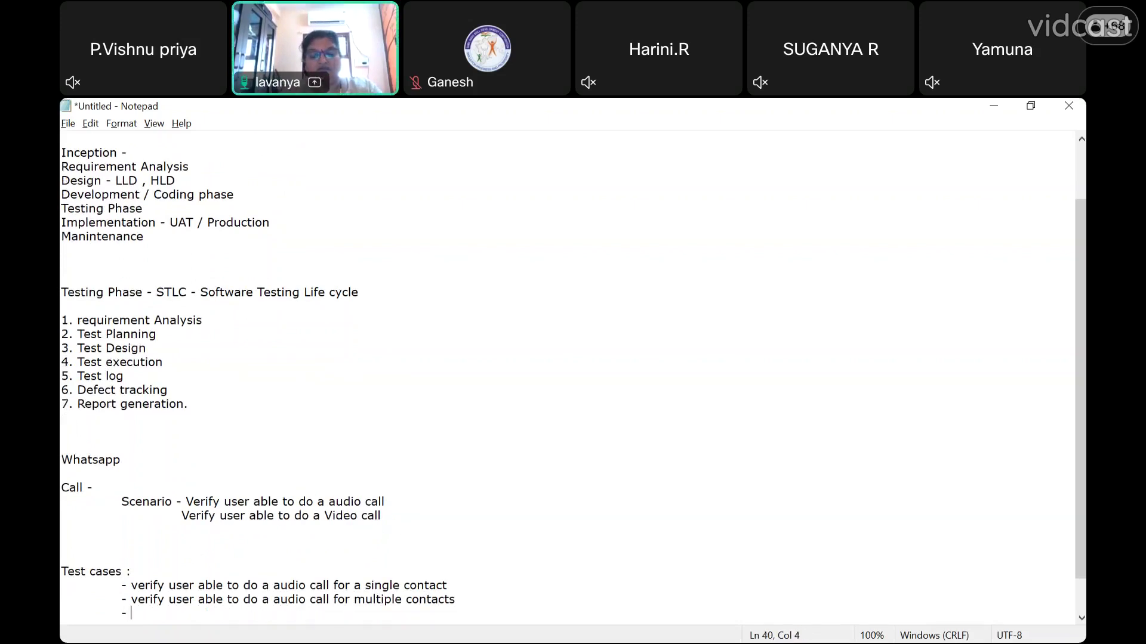
pyautogui.write('- verify ')
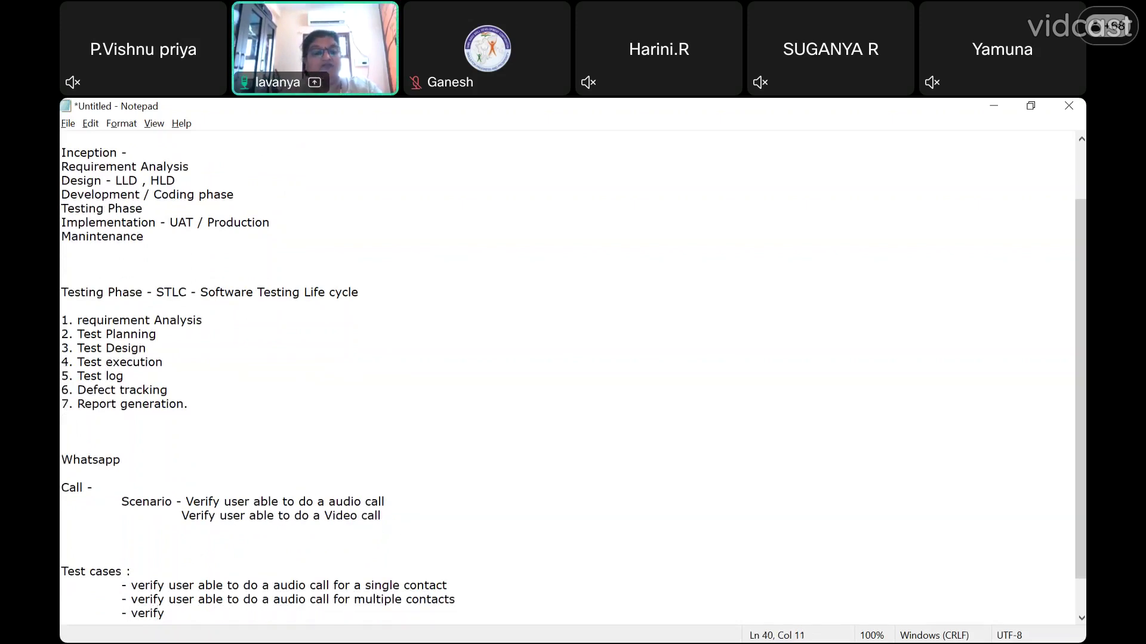
pyautogui.write('b')
pyautogui.press('BackSpace')
pyautogui.write('us')
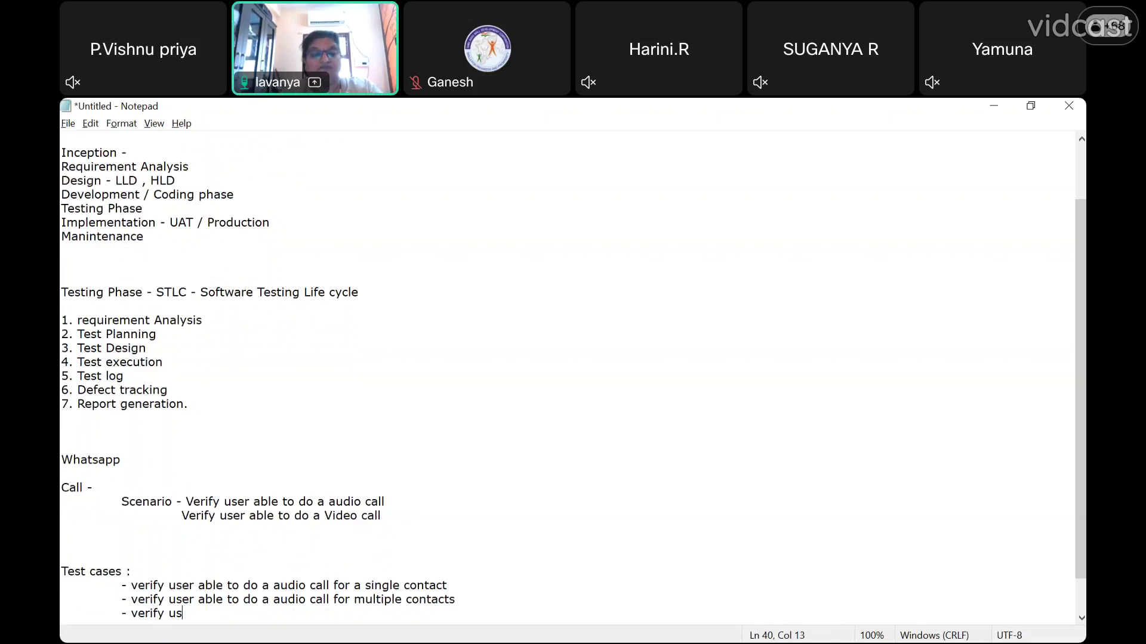
pyautogui.write('er able to c')
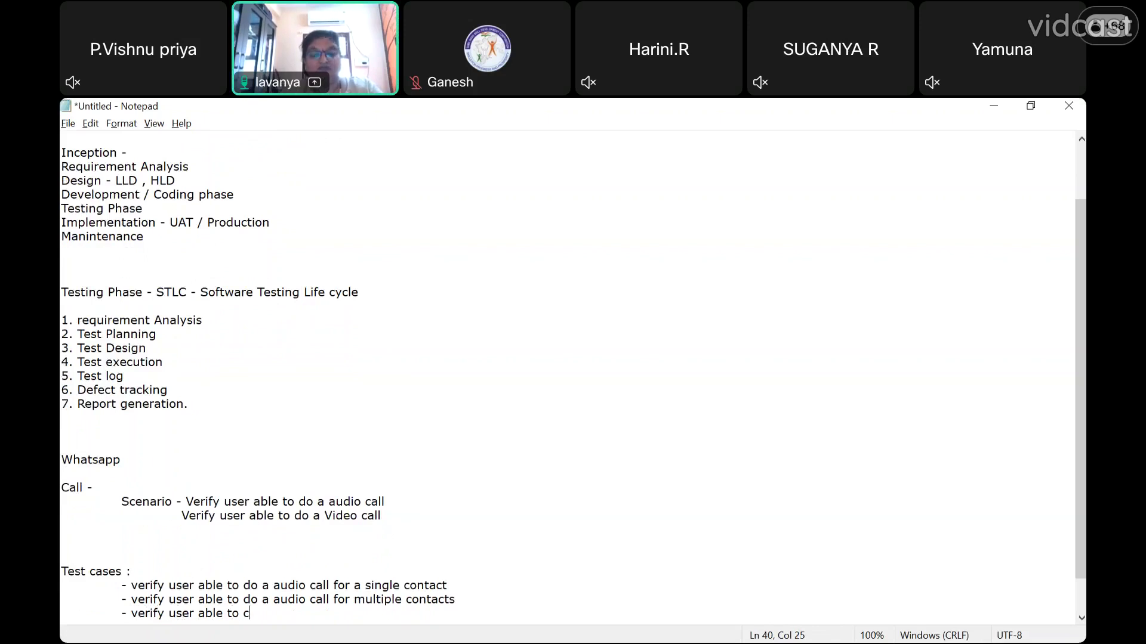
pyautogui.write('hat du')
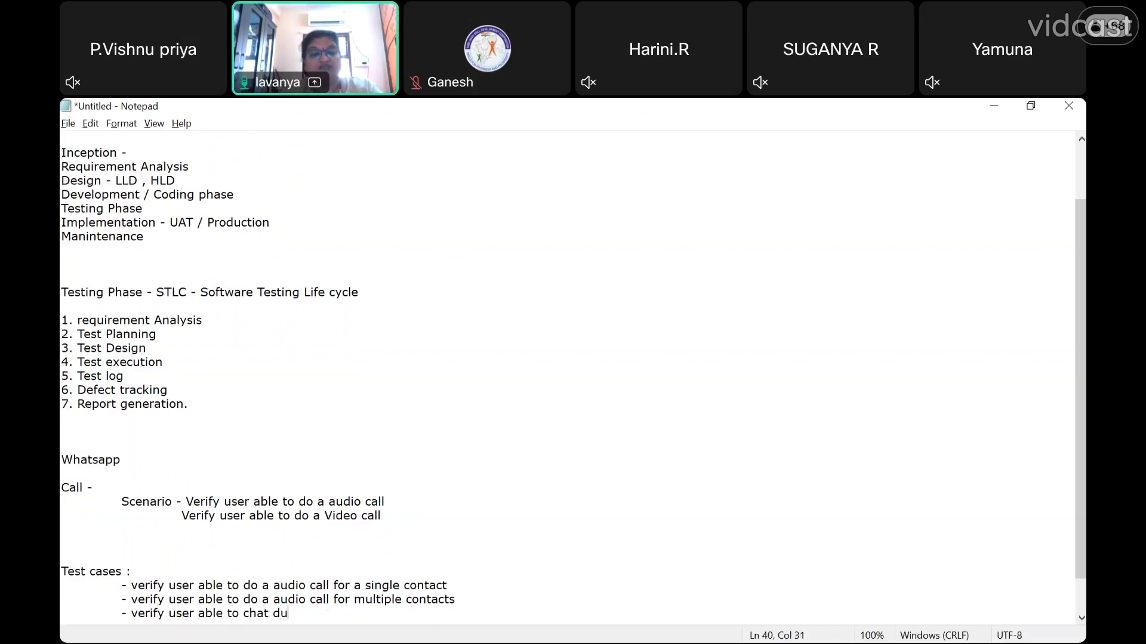
pyautogui.write('ring the aur')
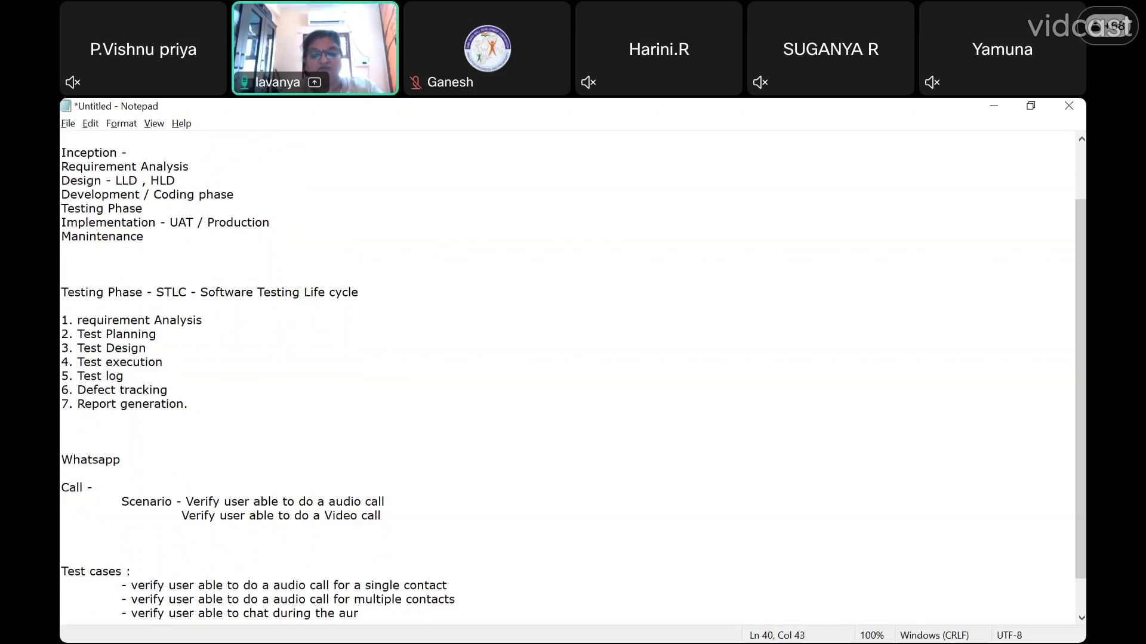
pyautogui.press('BackSpace')
pyautogui.write('dio call')
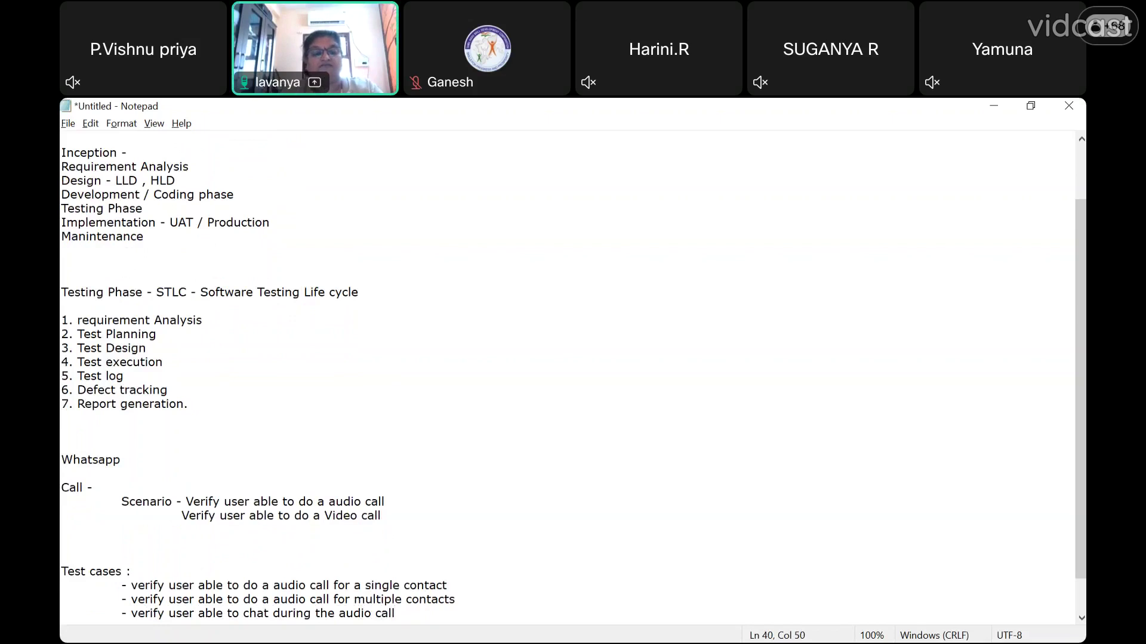
pyautogui.click(272, 613)
pyautogui.write('to a ')
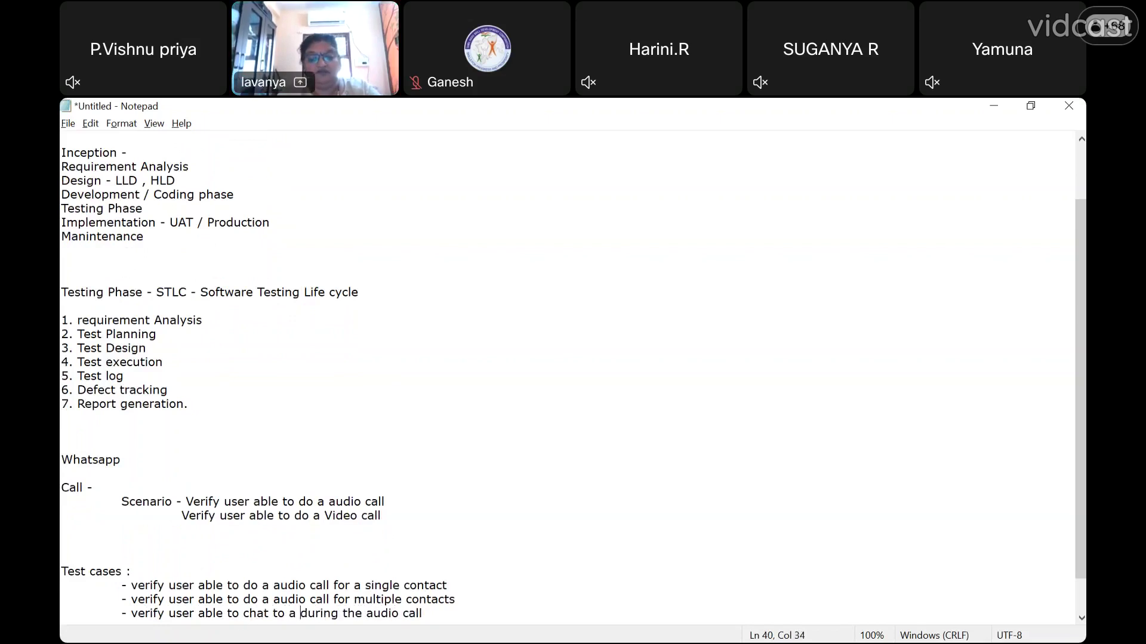
pyautogui.write('different c')
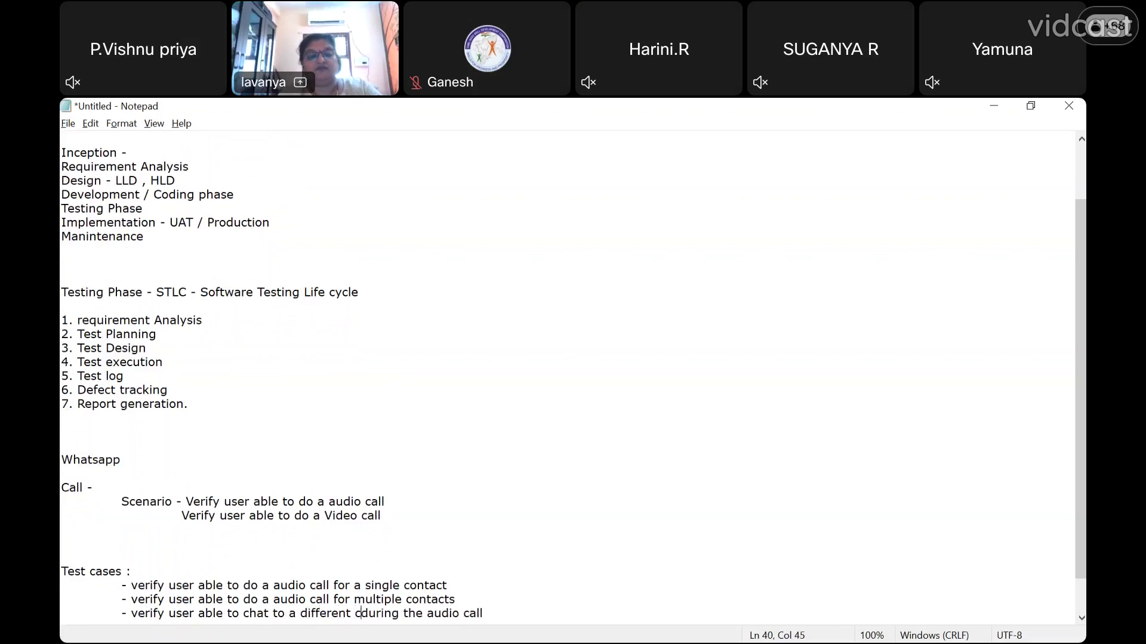
pyautogui.write('ontac')
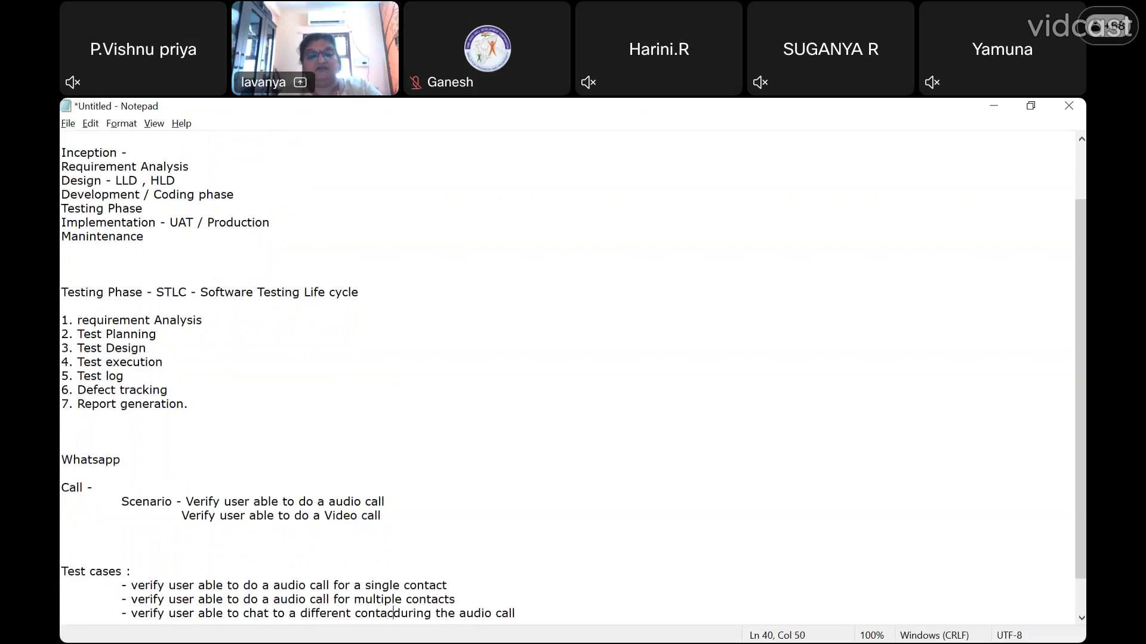
pyautogui.write('t')
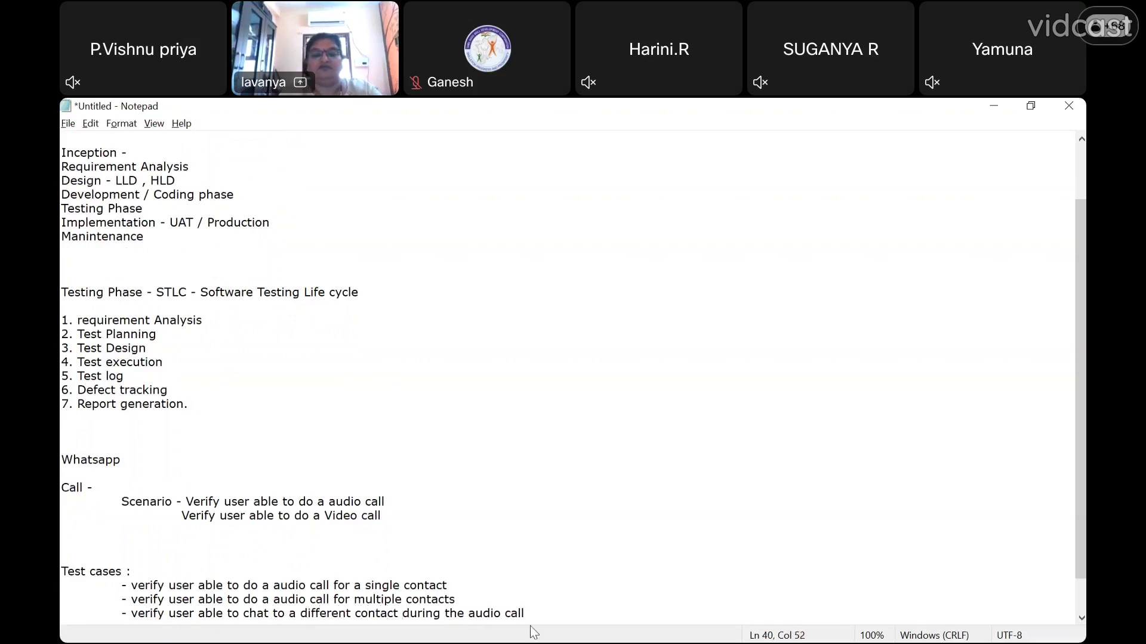
pyautogui.click(545, 616)
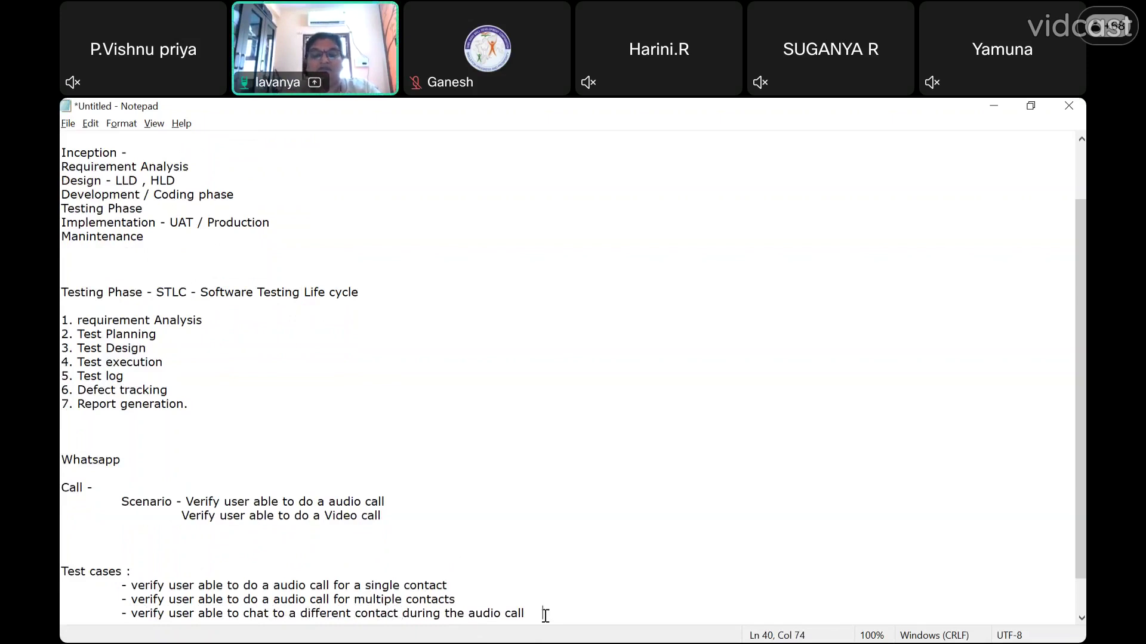
pyautogui.press('Return')
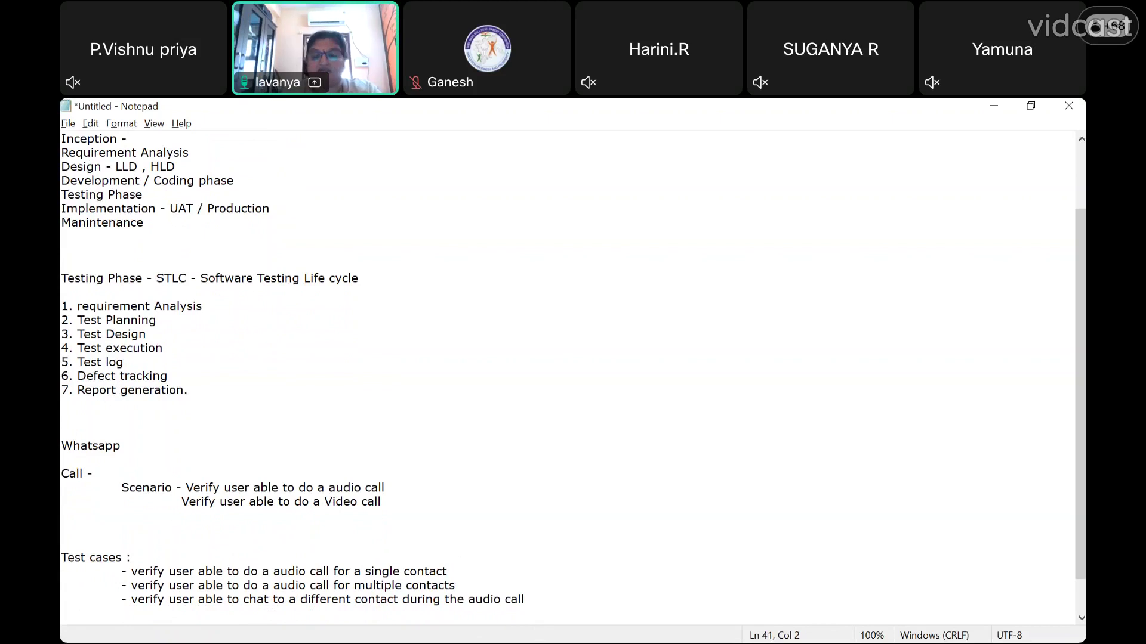
# - Type the test case '- Verify user able to switch to video call from audio', correcting typos along the way
pyautogui.write('- Ver')
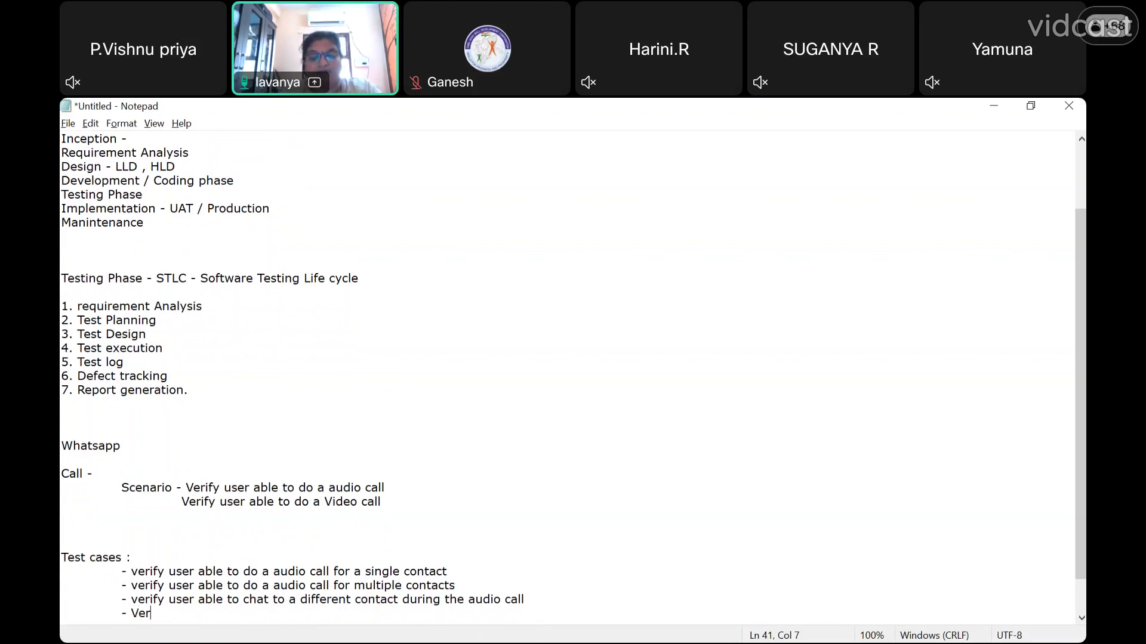
pyautogui.write('ify ha')
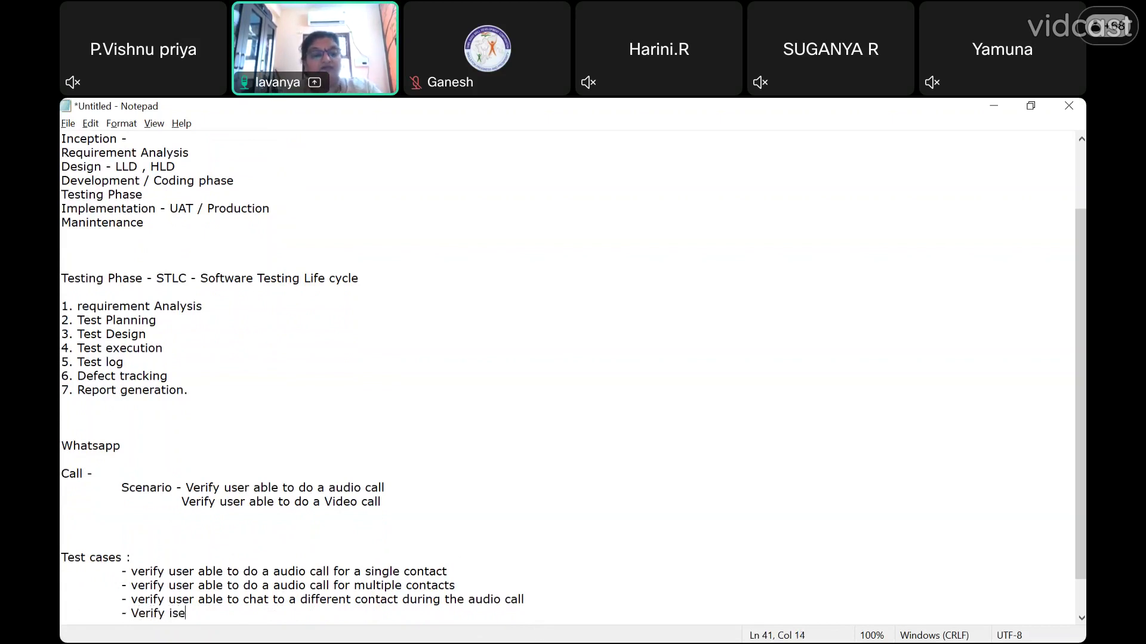
pyautogui.press('BackSpace')
pyautogui.press('BackSpace')
pyautogui.write('user able to')
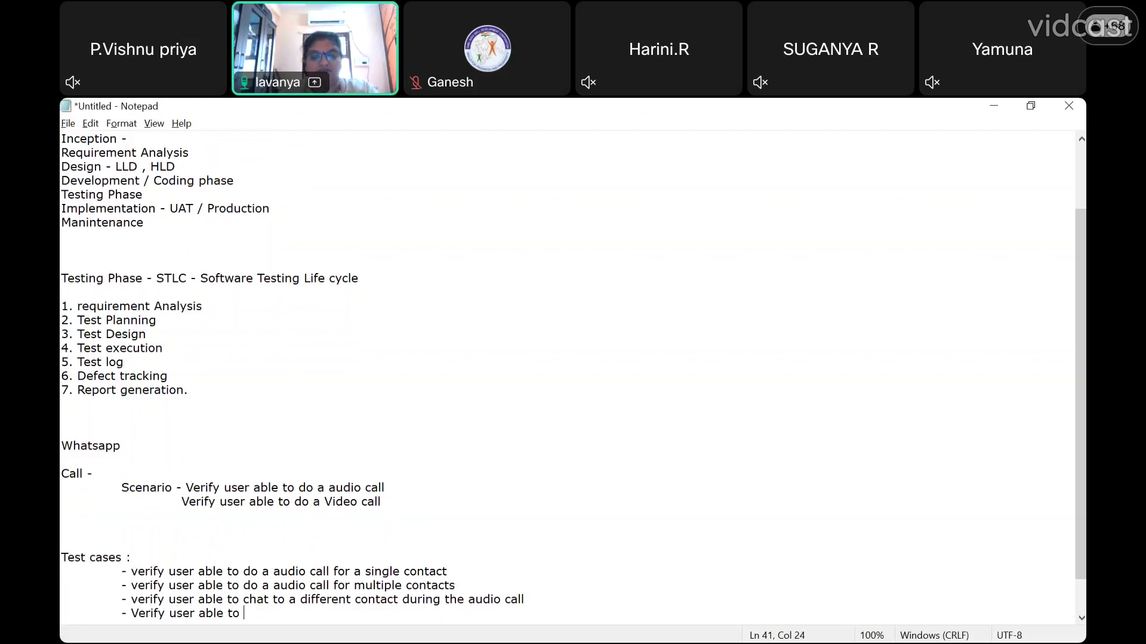
pyautogui.write('t')
pyautogui.press('BackSpace')
pyautogui.write('swtich')
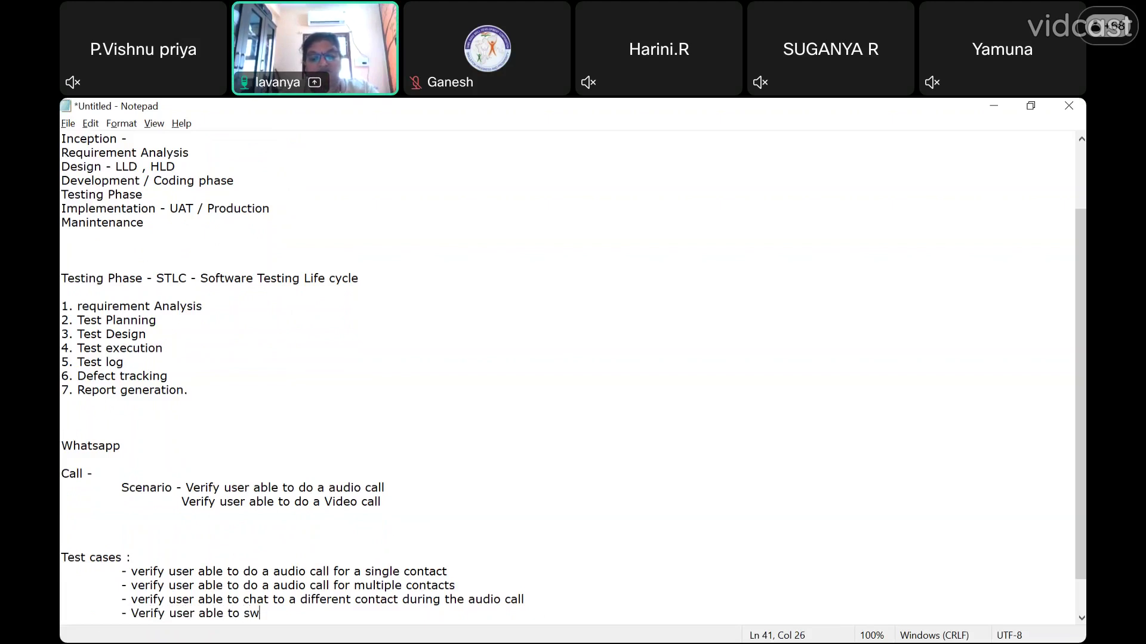
pyautogui.press('BackSpace')
pyautogui.press('BackSpace')
pyautogui.press('BackSpace')
pyautogui.press('BackSpace')
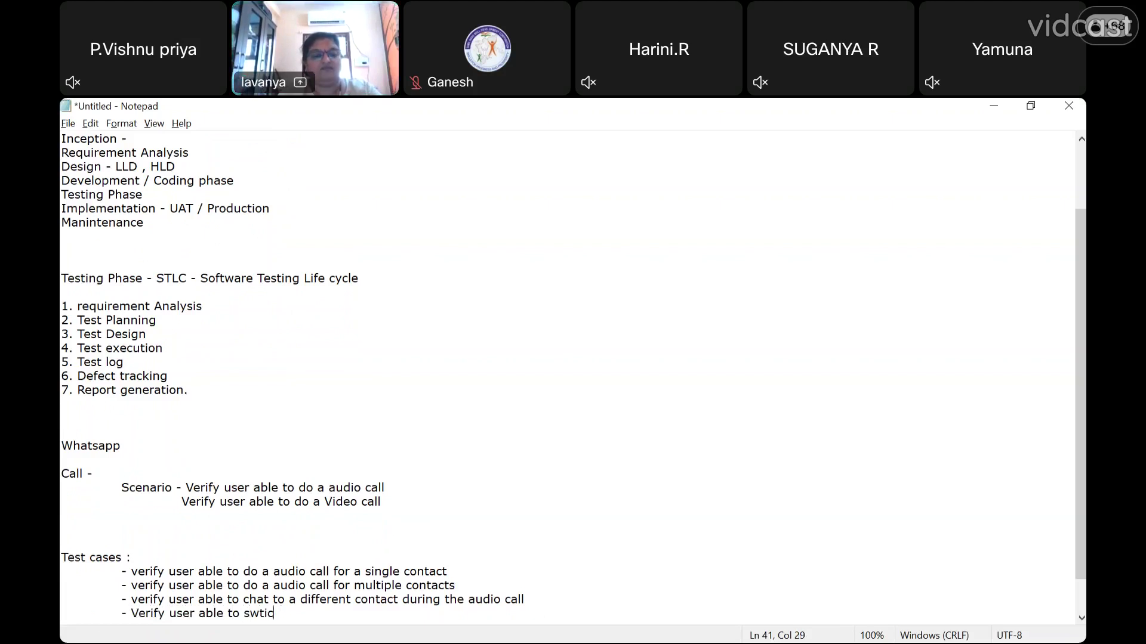
pyautogui.press('BackSpace')
pyautogui.write('itch fro')
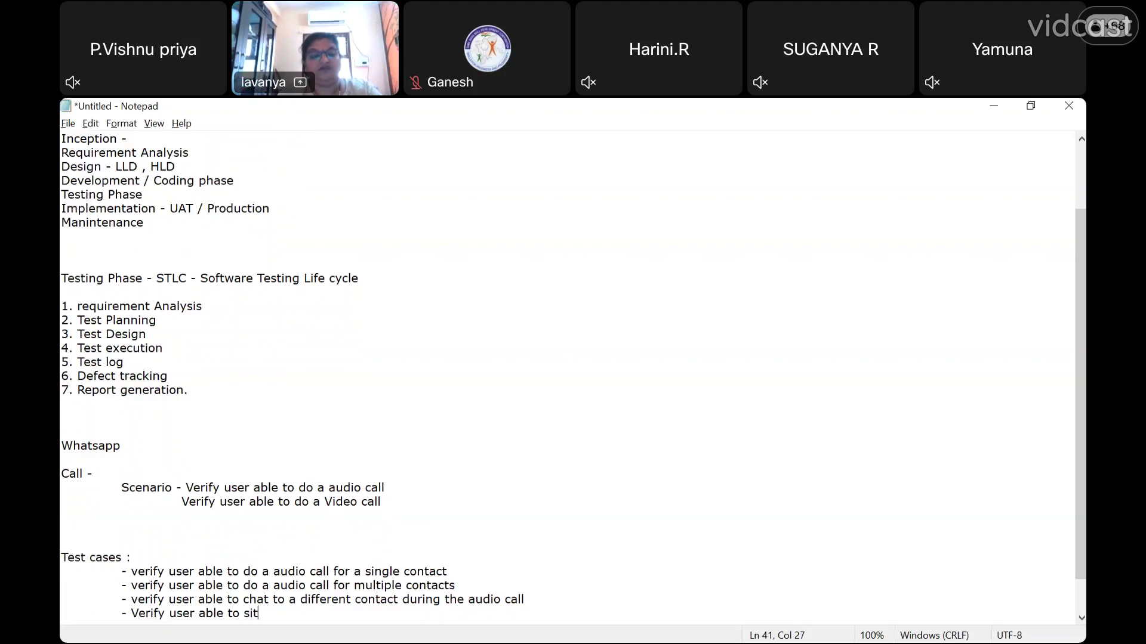
pyautogui.press('BackSpace')
pyautogui.press('BackSpace')
pyautogui.press('BackSpace')
pyautogui.press('BackSpace')
pyautogui.press('BackSpace')
pyautogui.press('BackSpace')
pyautogui.press('BackSpace')
pyautogui.press('BackSpace')
pyautogui.write('twi')
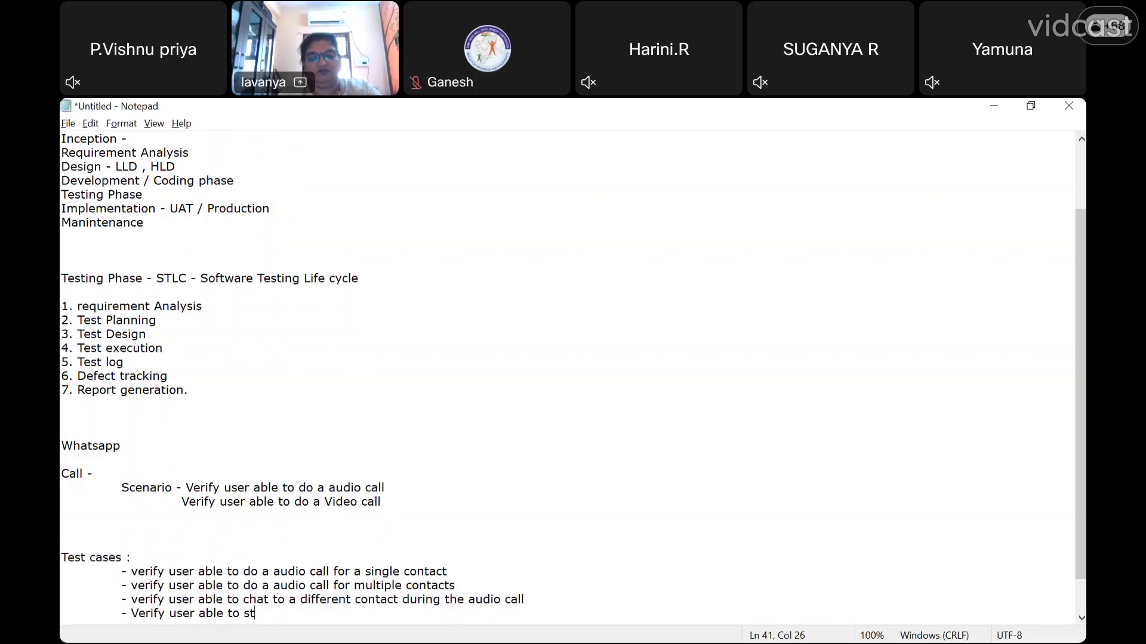
pyautogui.write('tch')
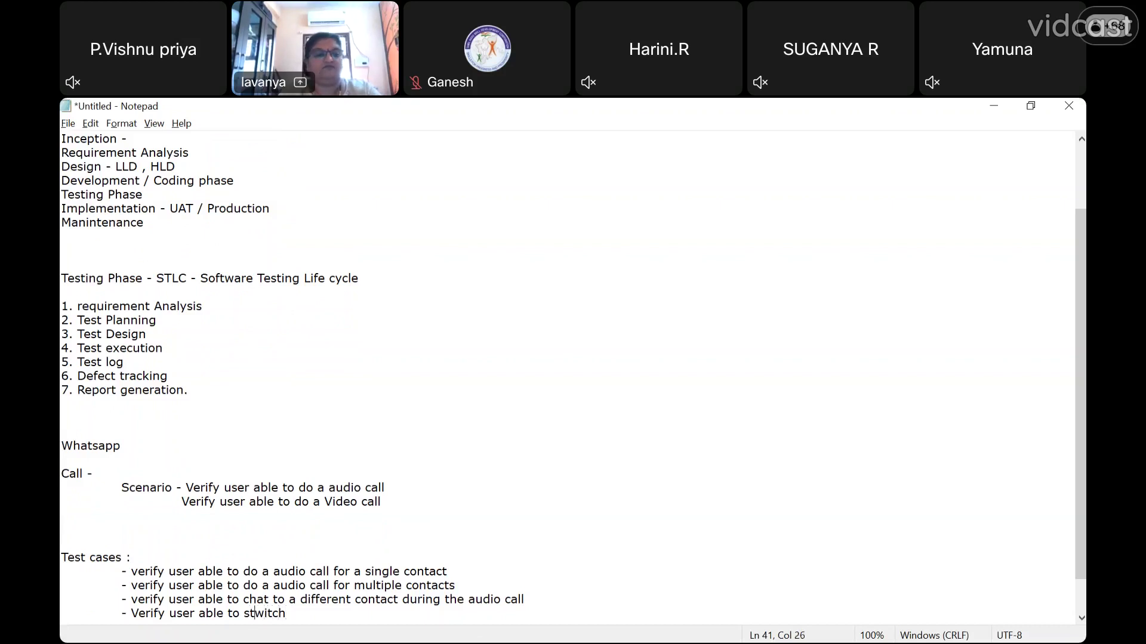
pyautogui.press('Delete')
pyautogui.click(263, 614)
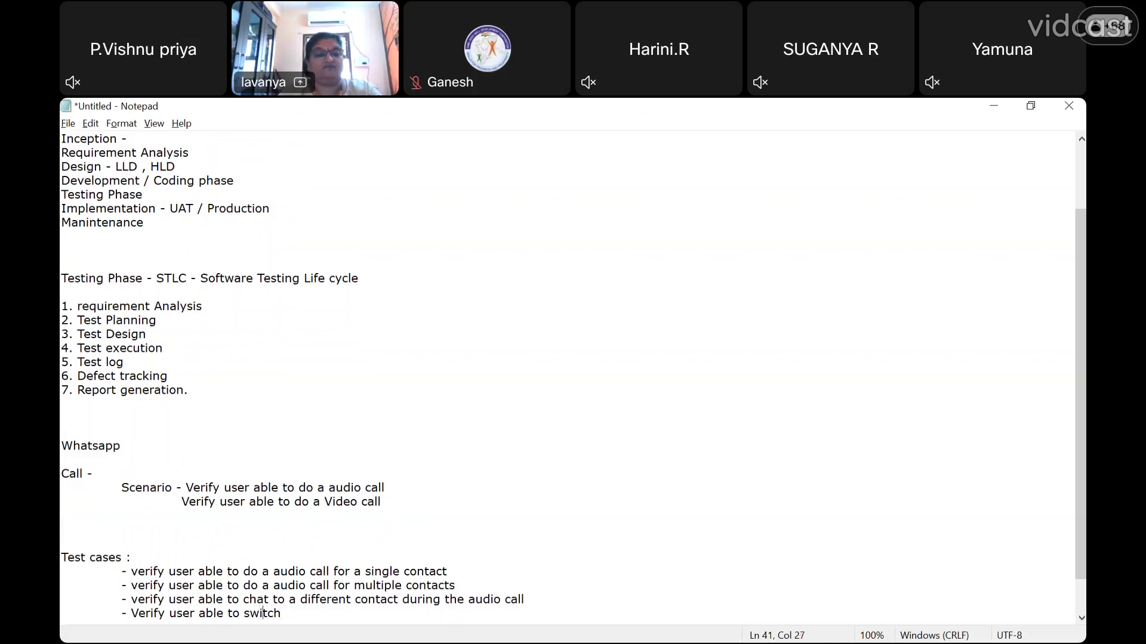
pyautogui.press('End')
pyautogui.write('to v')
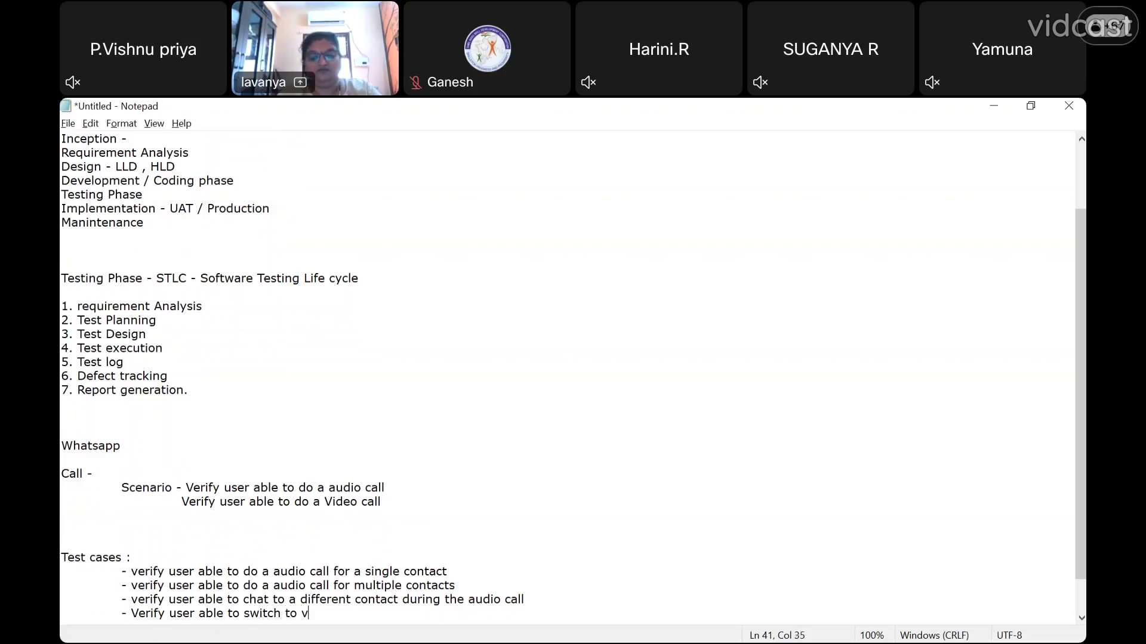
pyautogui.write('ideo call')
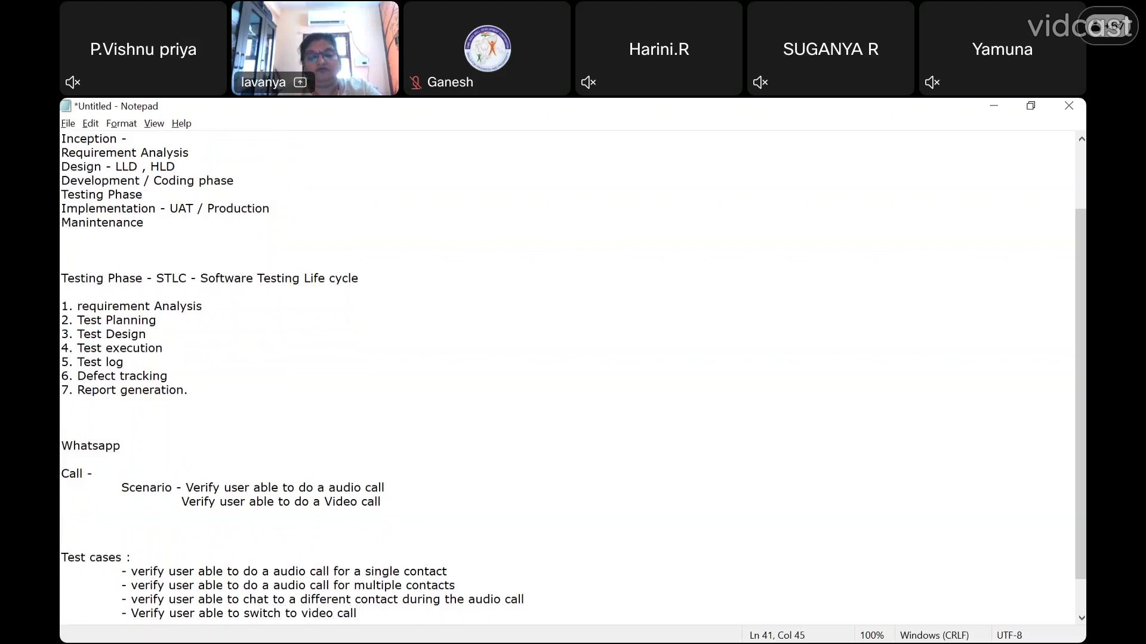
pyautogui.write(' from audio')
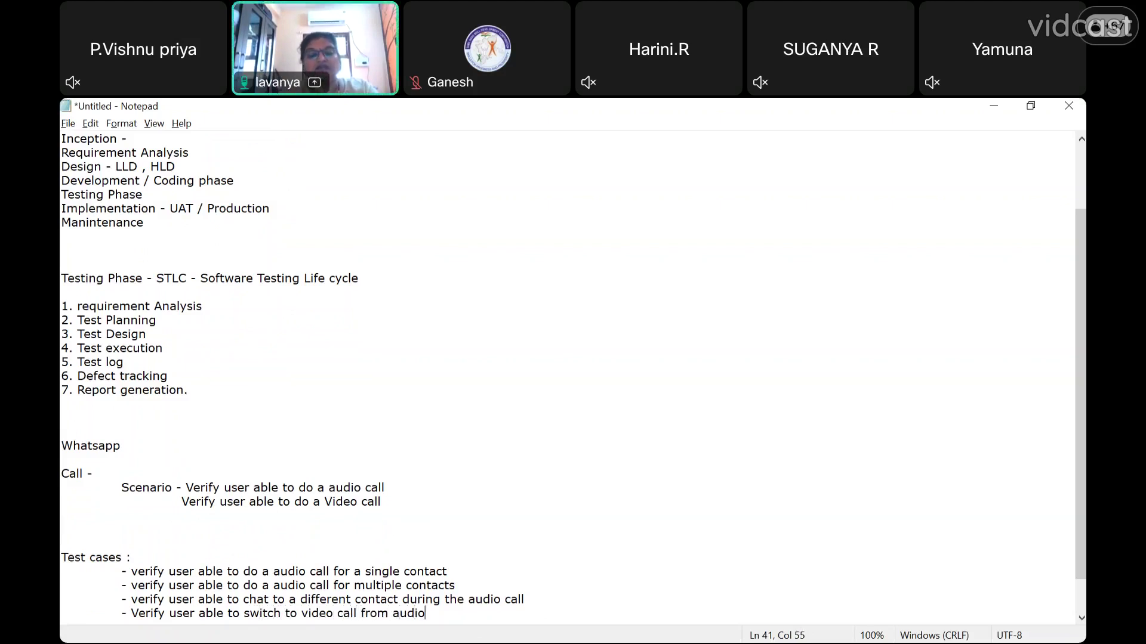
pyautogui.press('Return')
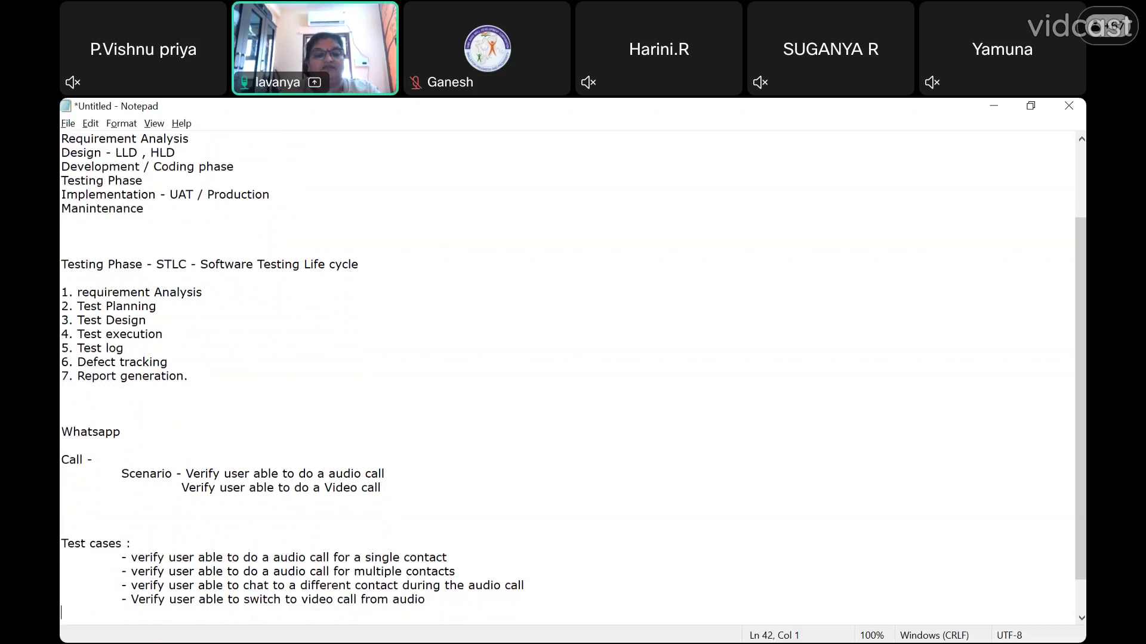
# - Add the test case '- Verify user able to turn -off the video call'
pyautogui.write('cal')
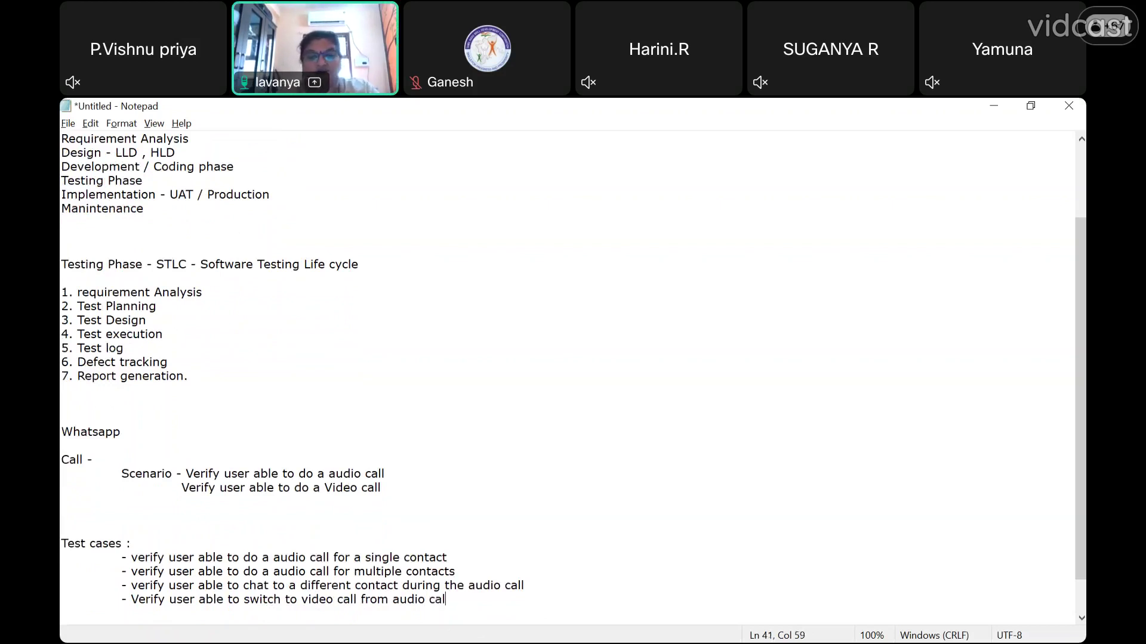
pyautogui.write('l')
pyautogui.press('Return')
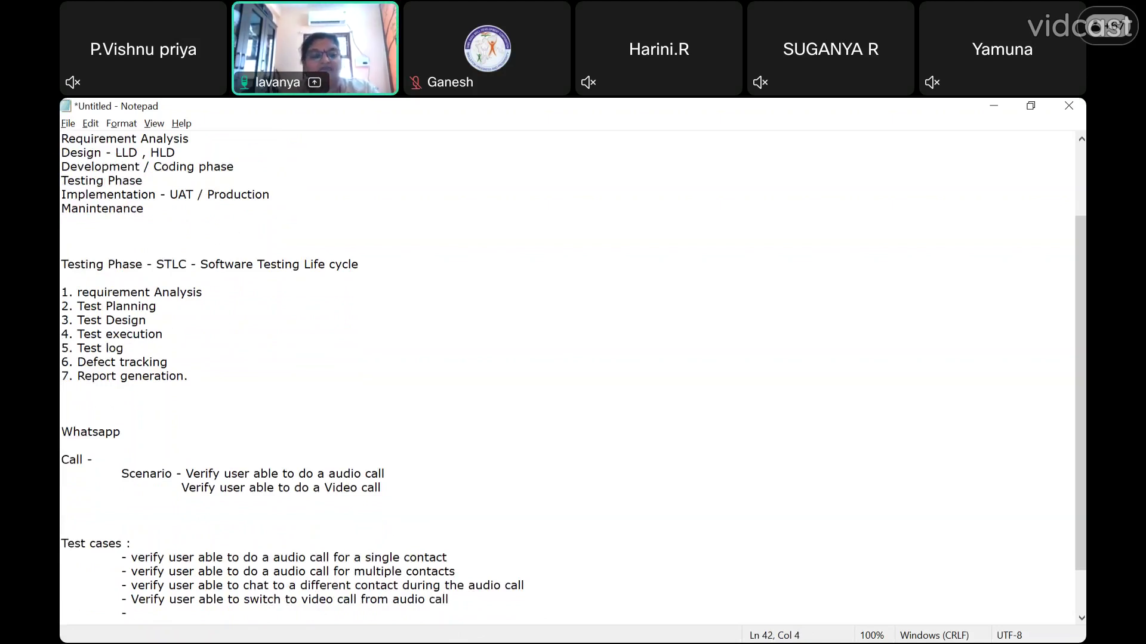
pyautogui.write('-  Ver')
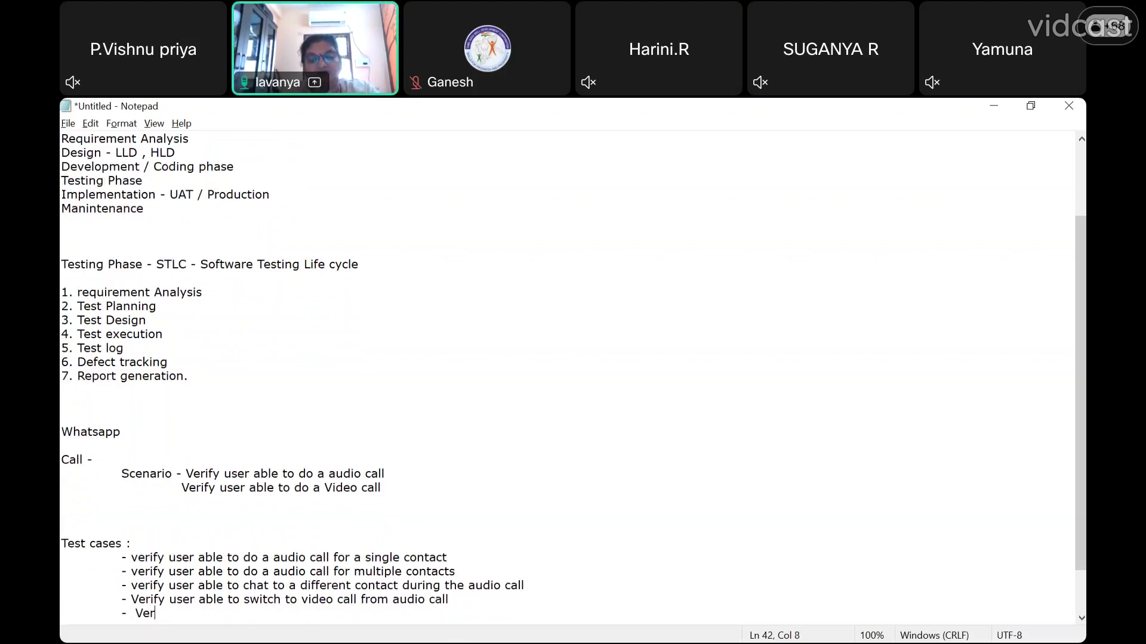
pyautogui.write('ify user able to')
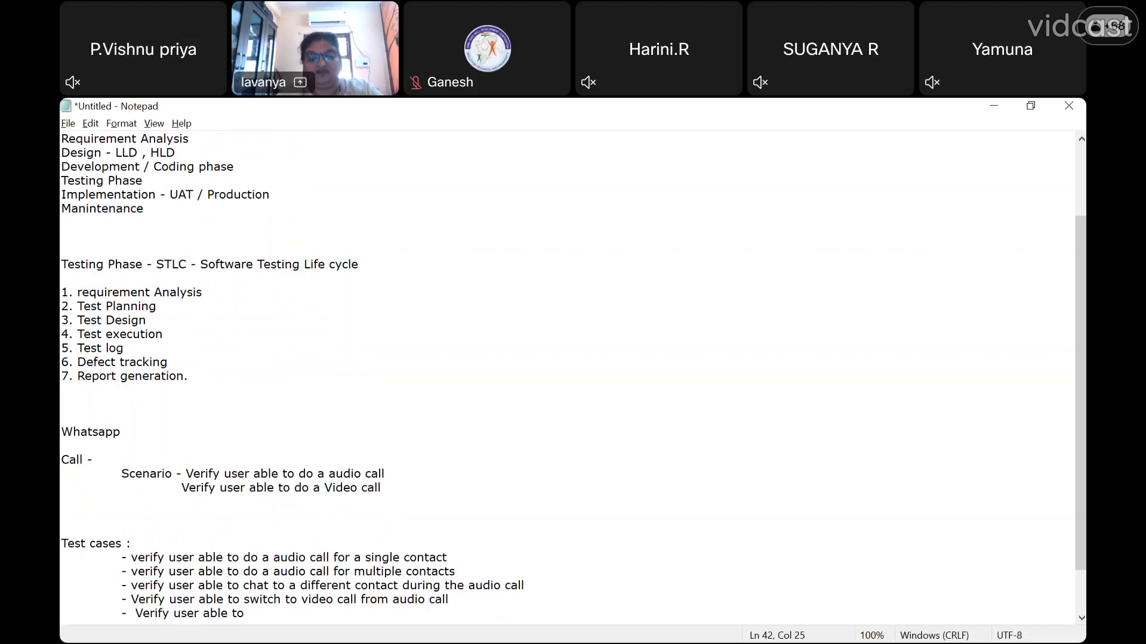
pyautogui.write('turn -of')
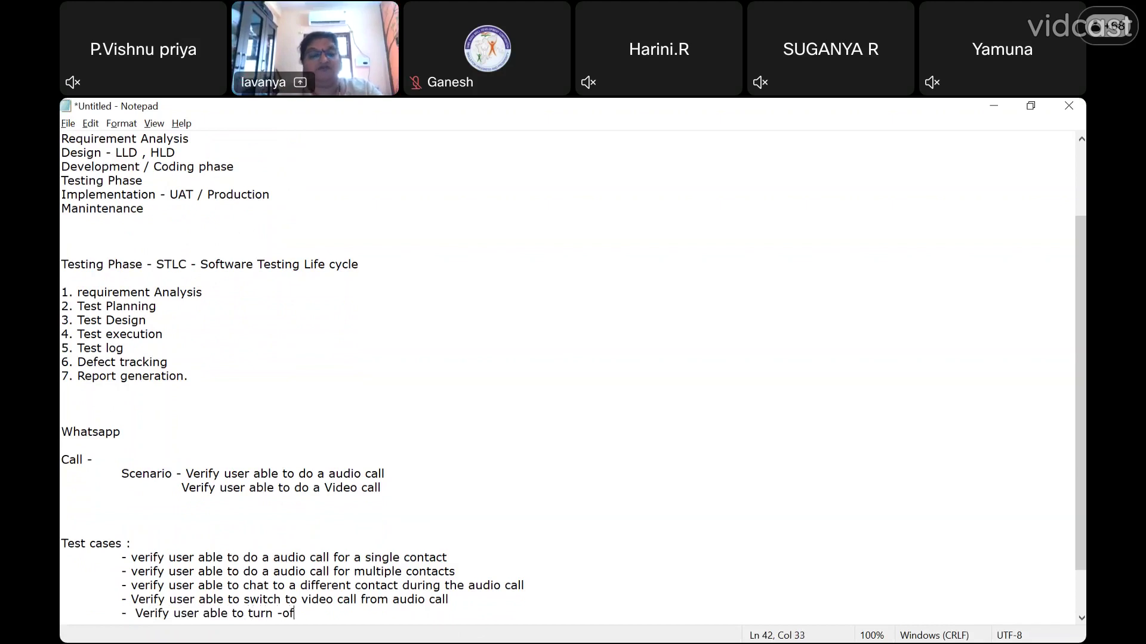
pyautogui.write('f the video call')
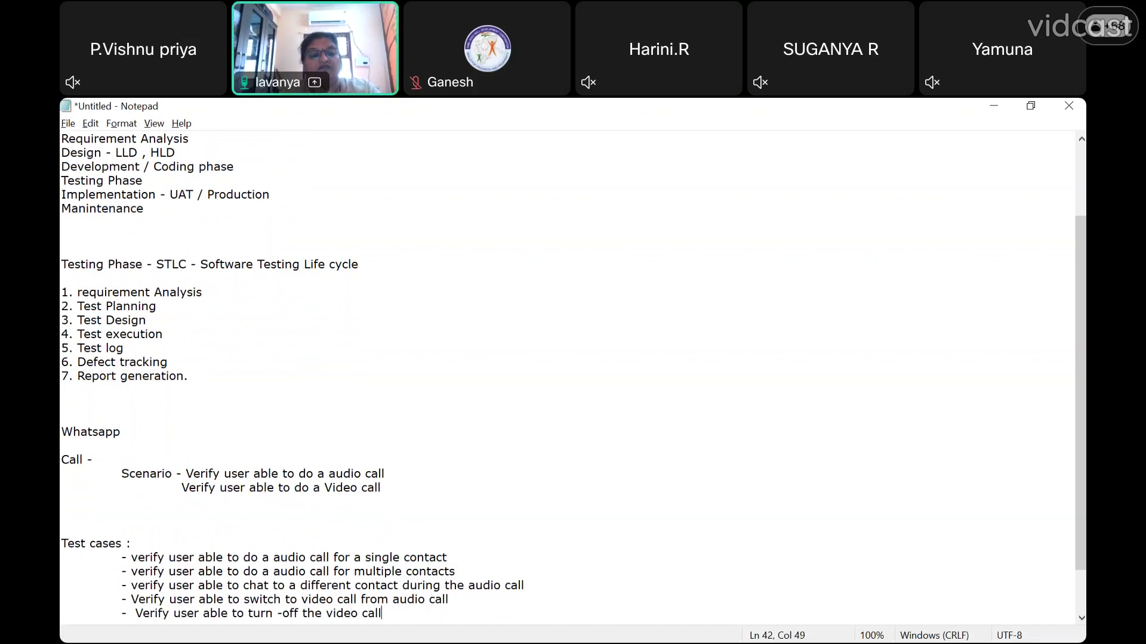
pyautogui.press('Return')
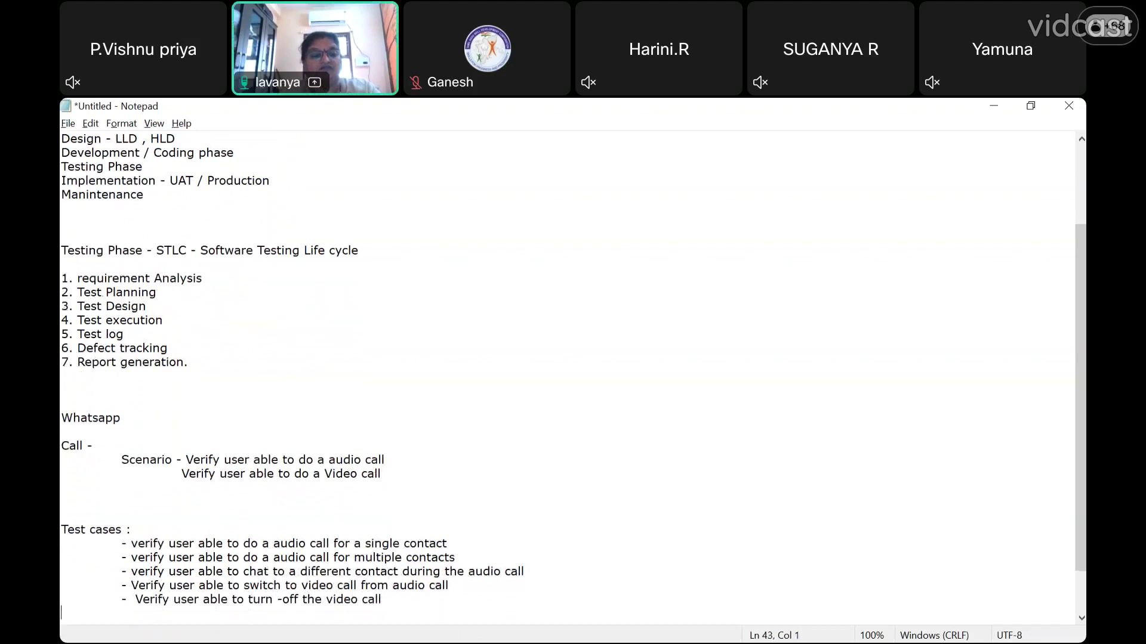
# - Add the test case '- Verify user able create the call link' and start a new dash line
pyautogui.write('- V')
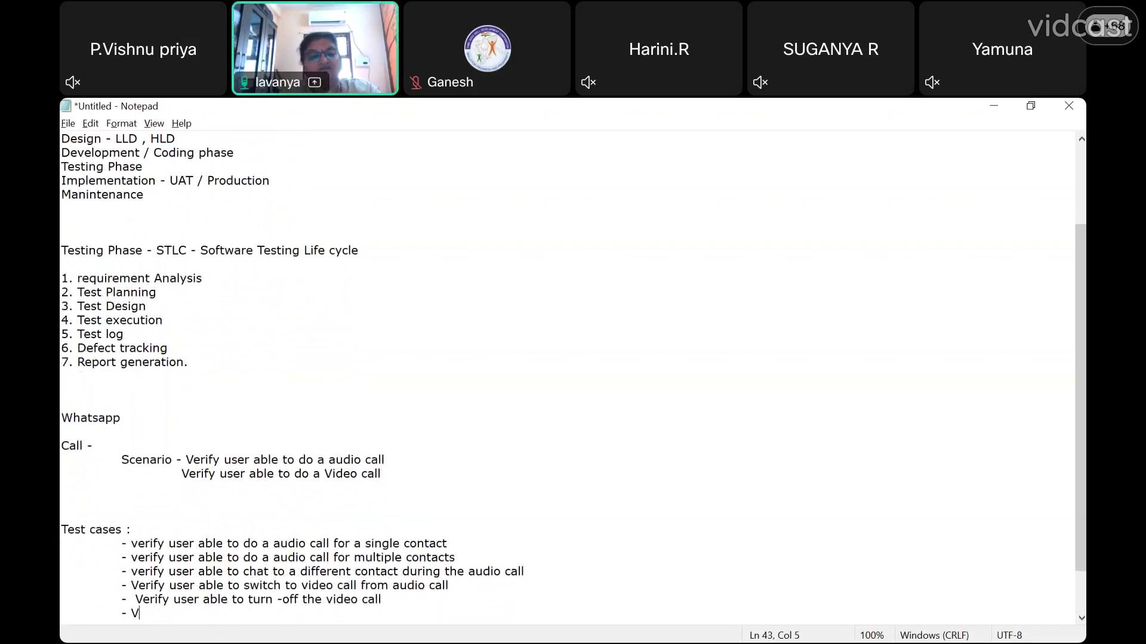
pyautogui.press('BackSpace')
pyautogui.write('Veri')
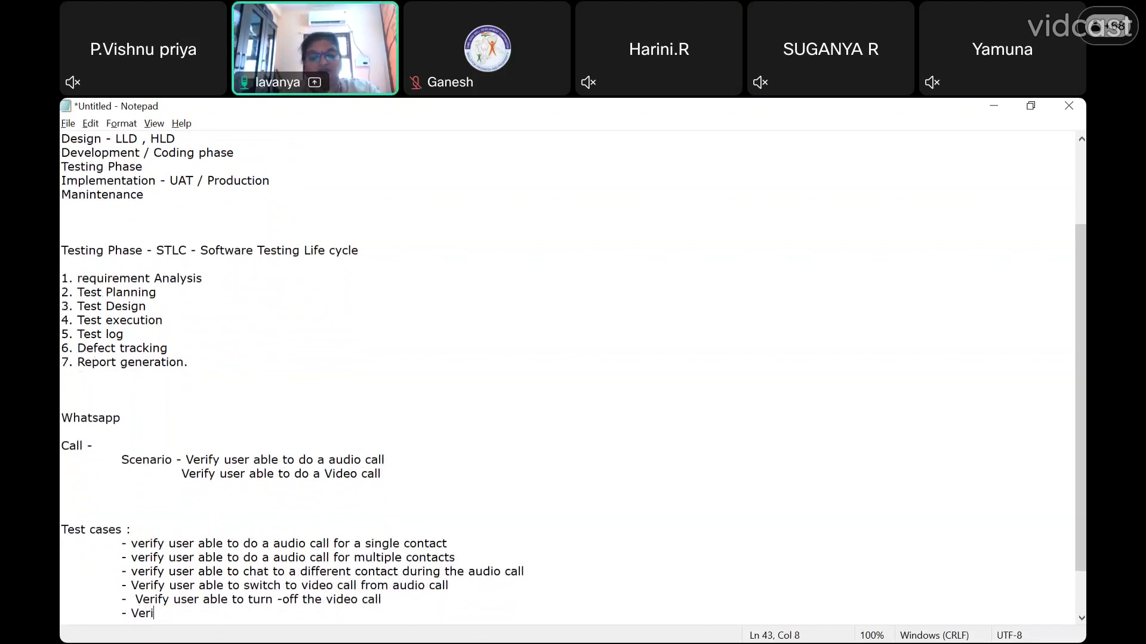
pyautogui.write('fy')
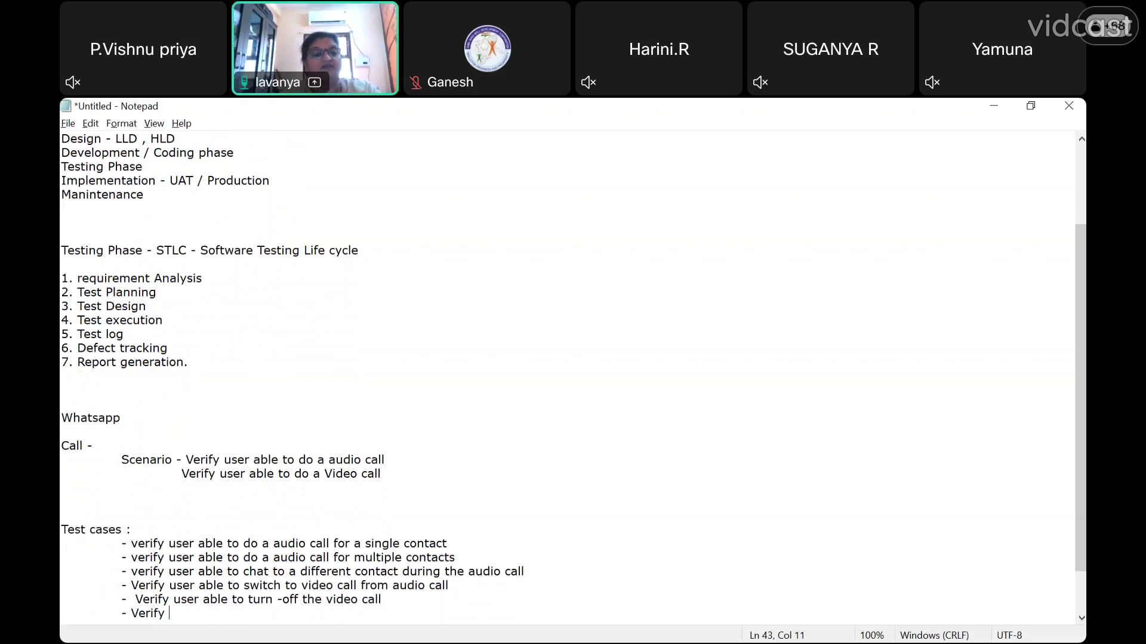
pyautogui.write(' user abel t')
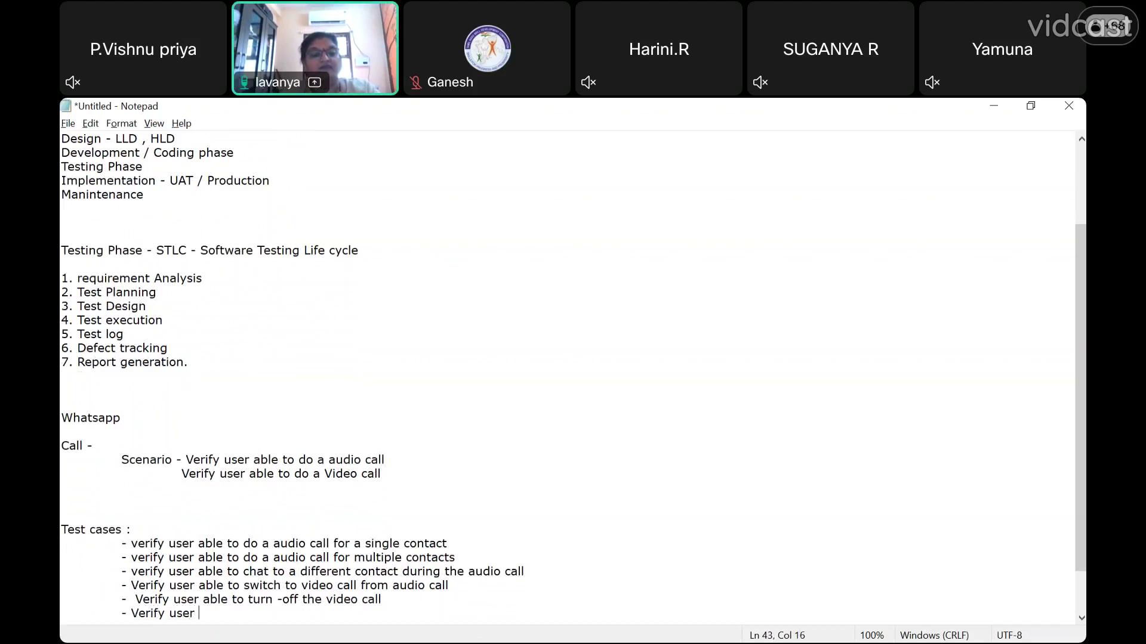
pyautogui.press('BackSpace')
pyautogui.press('BackSpace')
pyautogui.press('BackSpace')
pyautogui.press('BackSpace')
pyautogui.press('BackSpace')
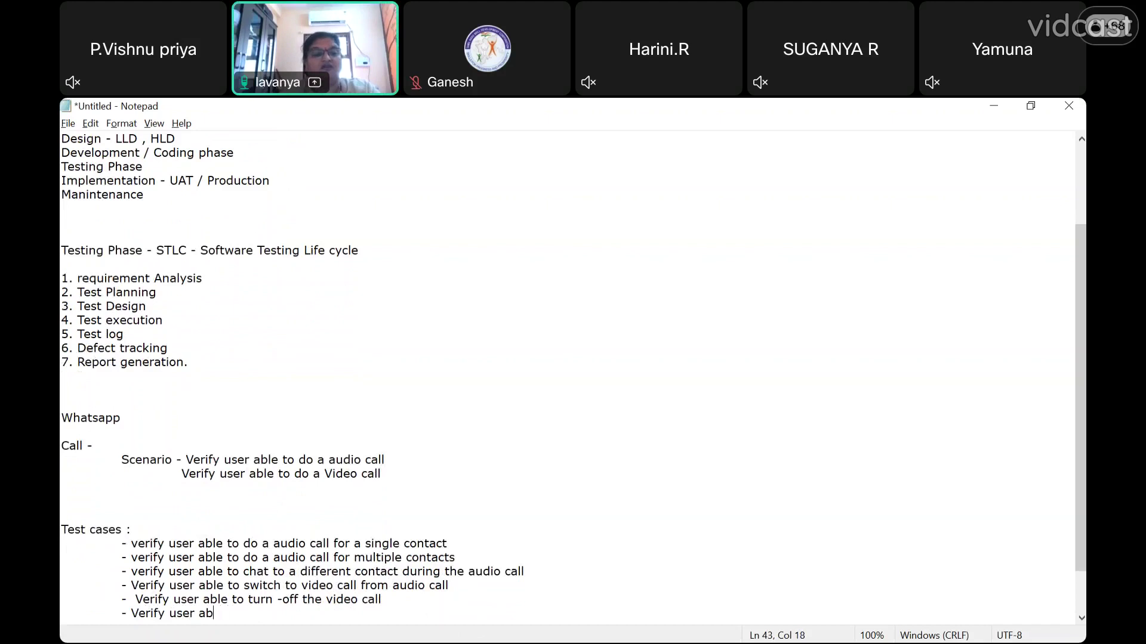
pyautogui.write('ble')
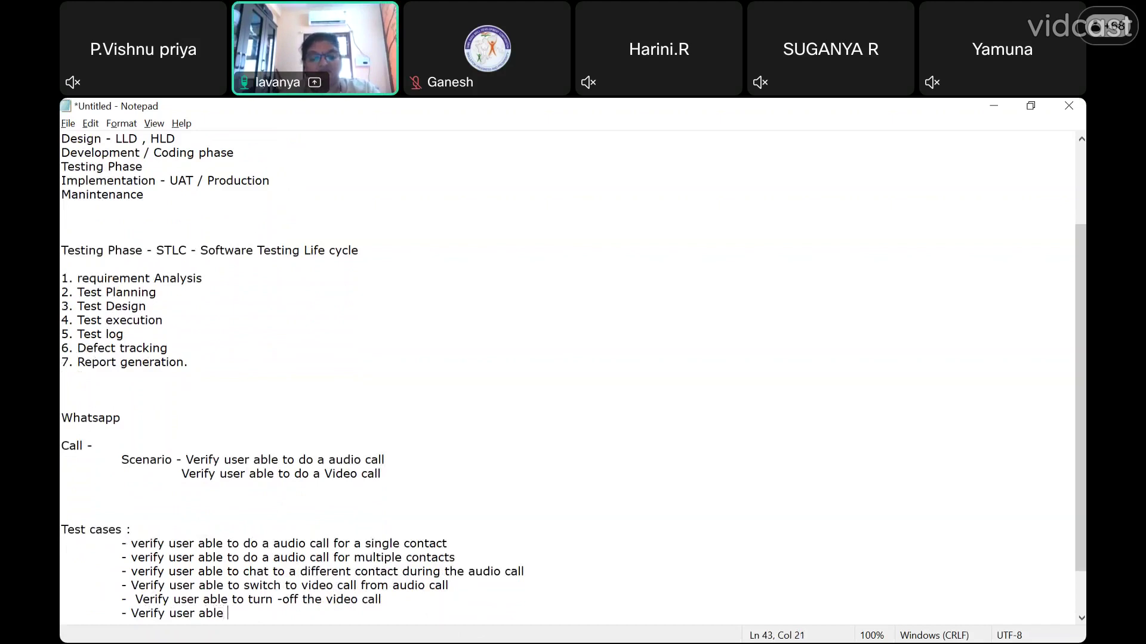
pyautogui.write(' cret')
pyautogui.press('BackSpace')
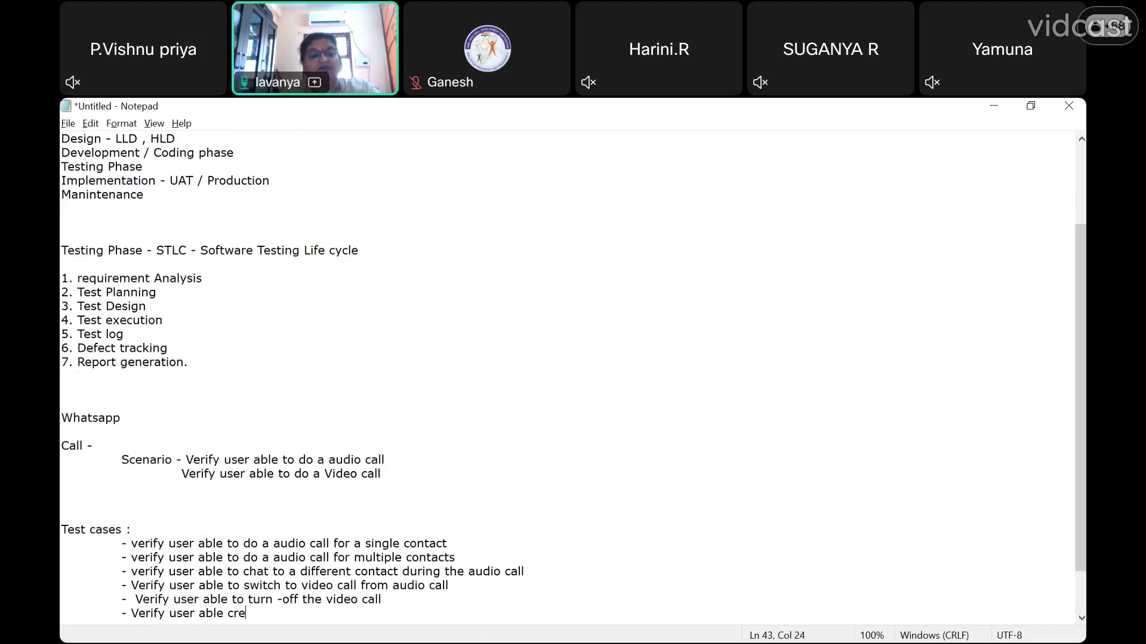
pyautogui.write('ate the ')
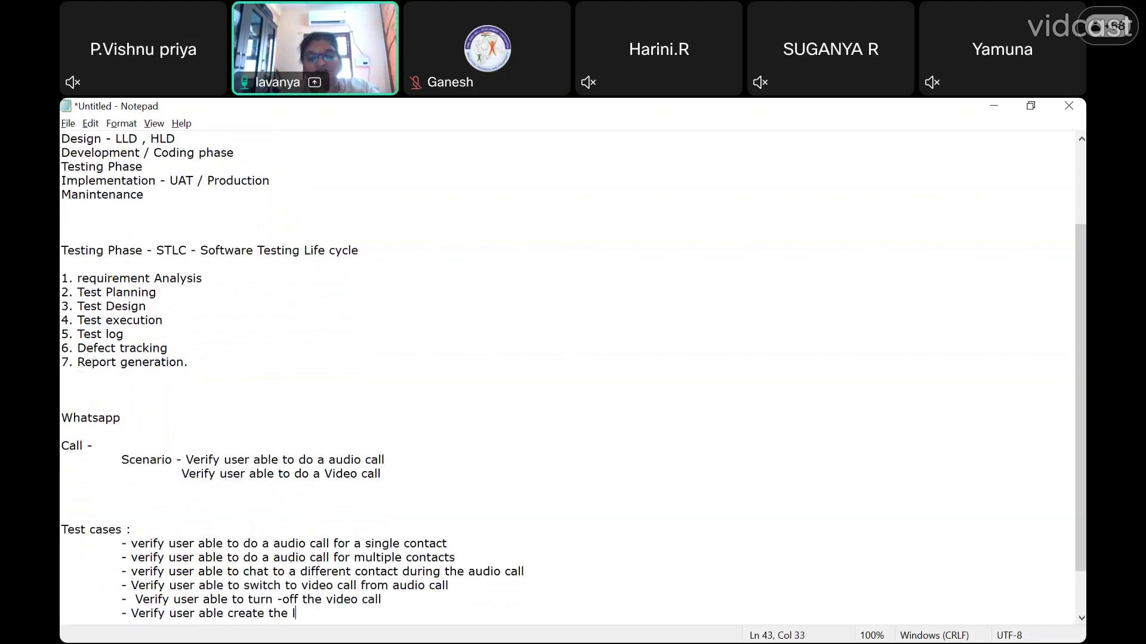
pyautogui.write('call link')
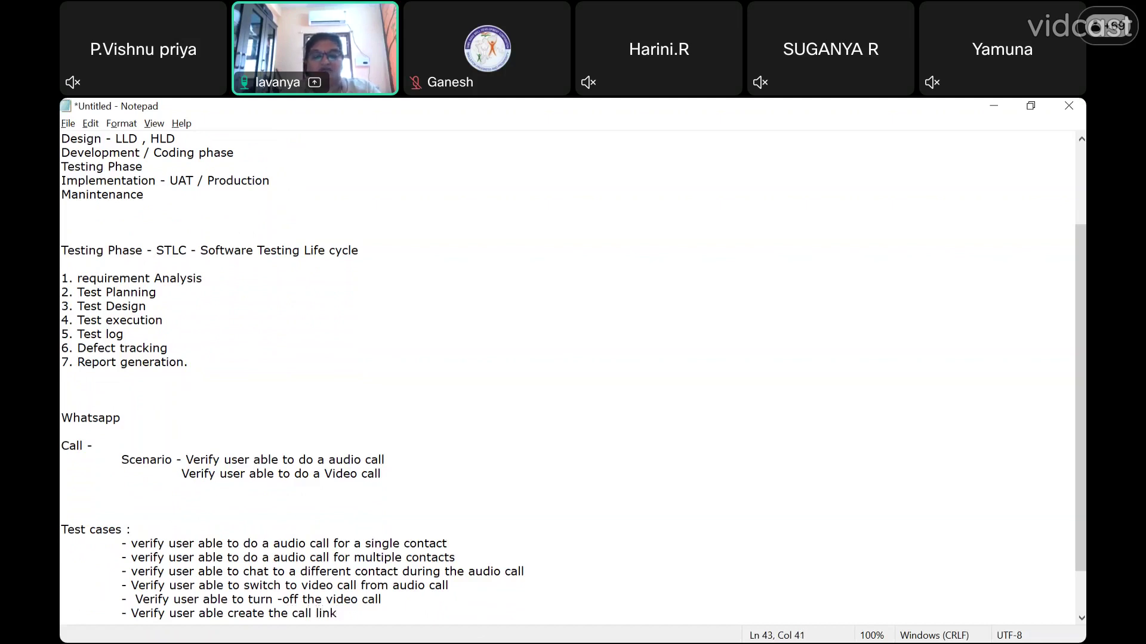
pyautogui.press('Return')
pyautogui.write('-')
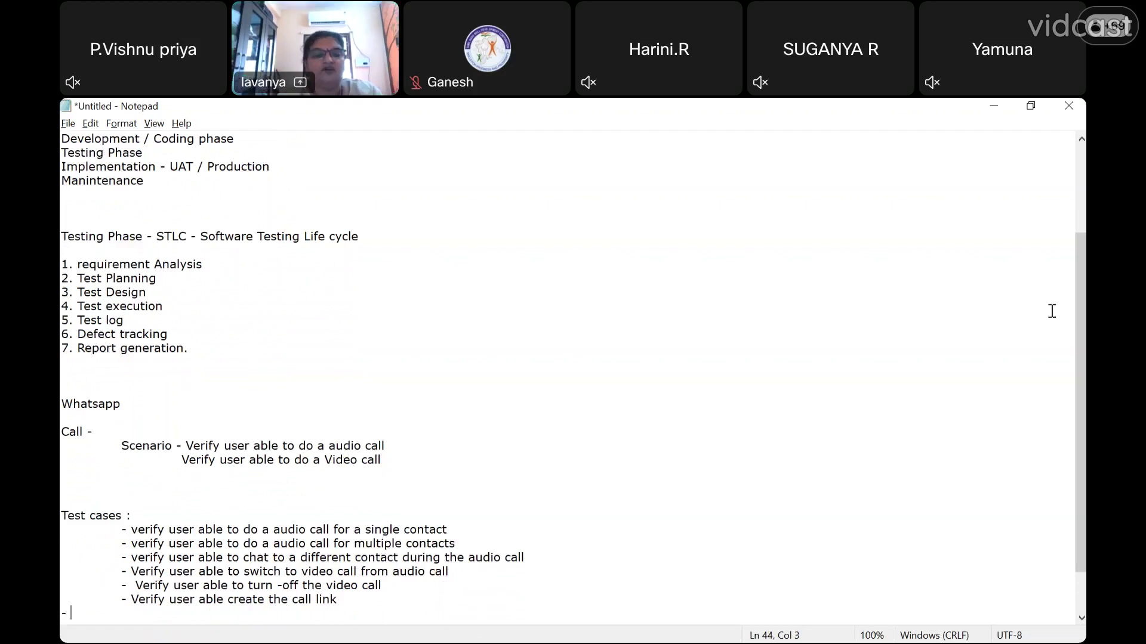
pyautogui.click(344, 599)
pyautogui.moveTo(208, 542); pyautogui.dragTo(122, 528)
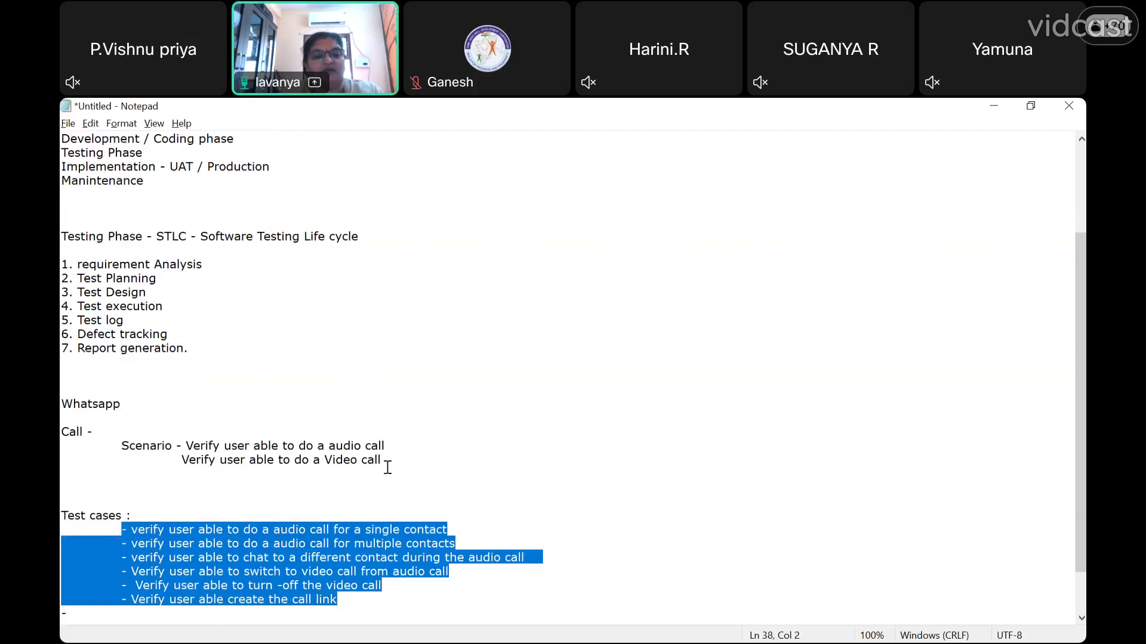
pyautogui.moveTo(382, 460); pyautogui.dragTo(114, 448)
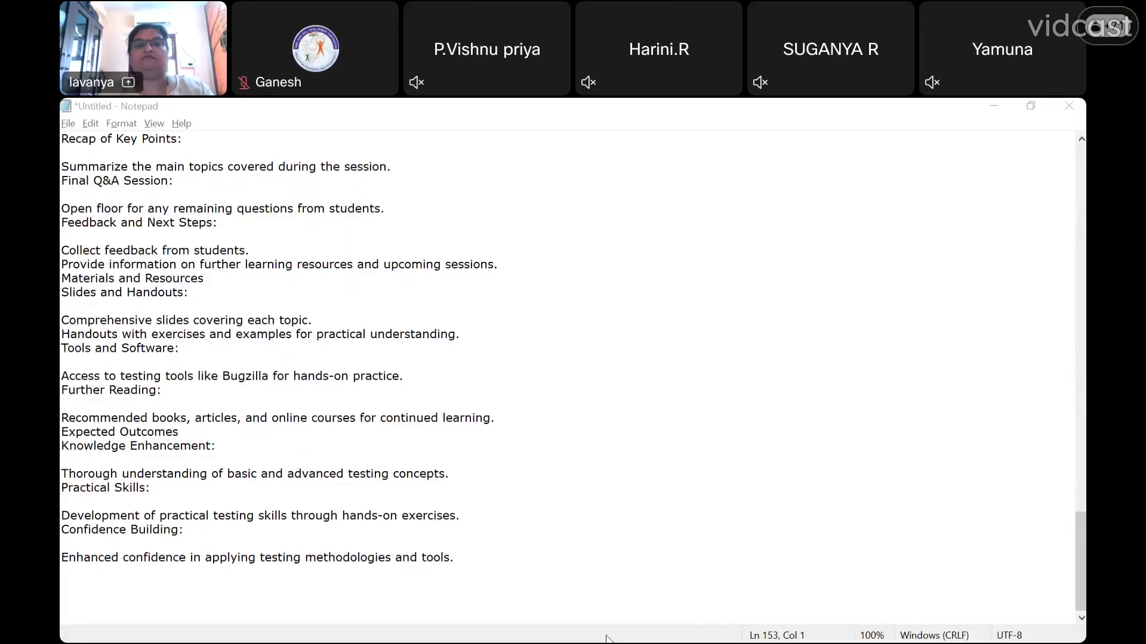
pyautogui.click(711, 129)
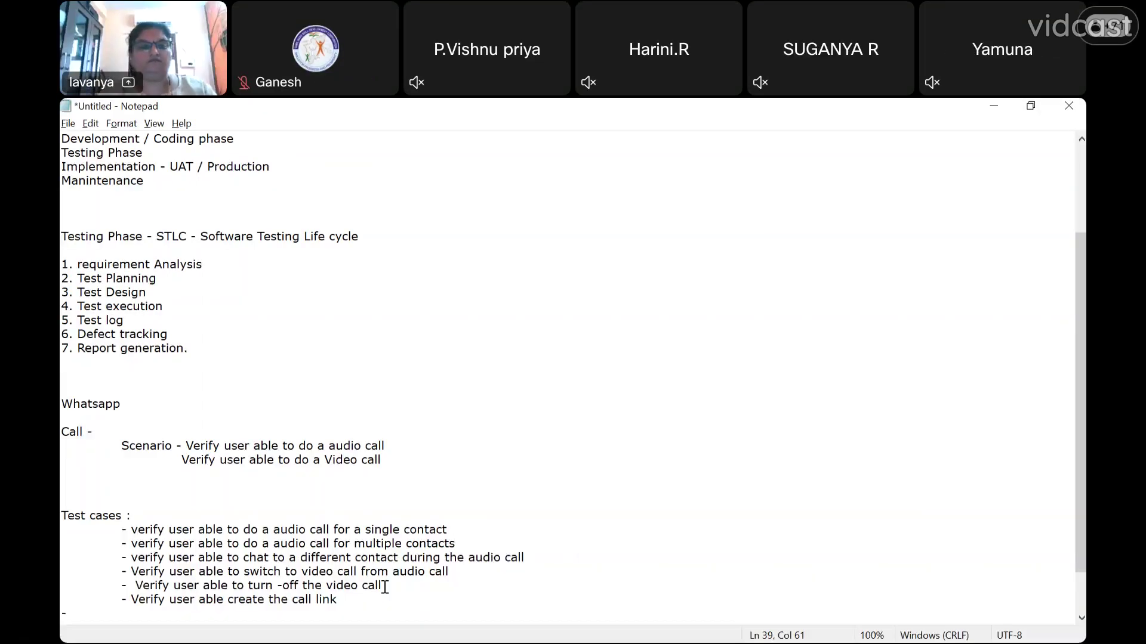
# - Below the call test cases, add a 'Chat' heading with 'Scenario : Verify user able to chat with the contacts'
pyautogui.press('BackSpace')
pyautogui.press('Return')
pyautogui.press('Return')
pyautogui.press('Return')
pyautogui.press('Return')
pyautogui.press('Return')
pyautogui.press('Return')
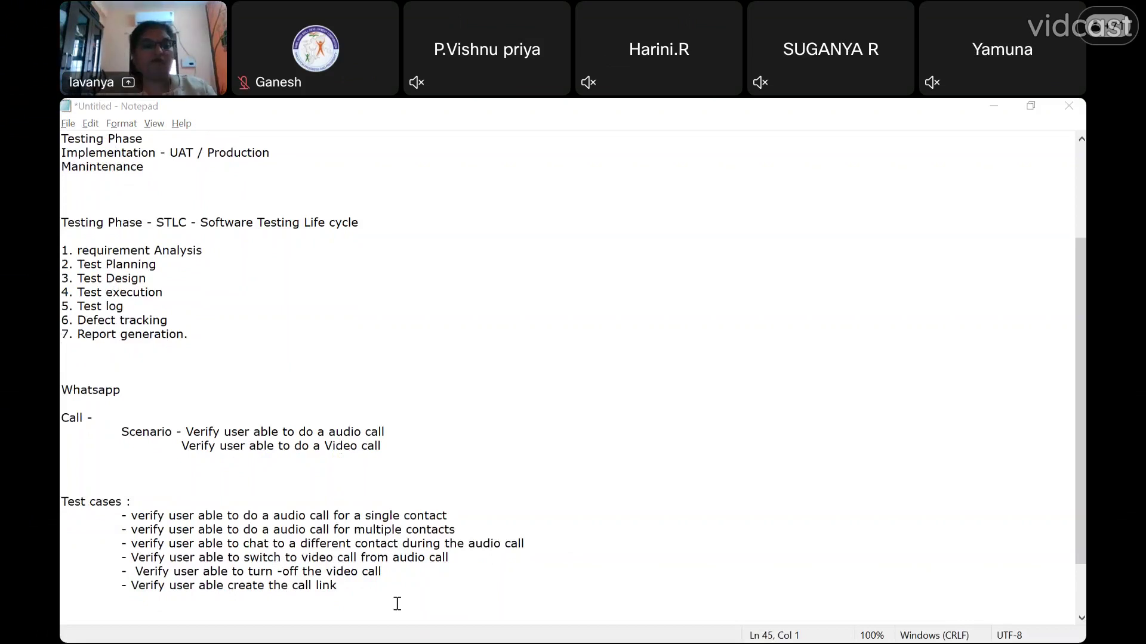
pyautogui.click(104, 603)
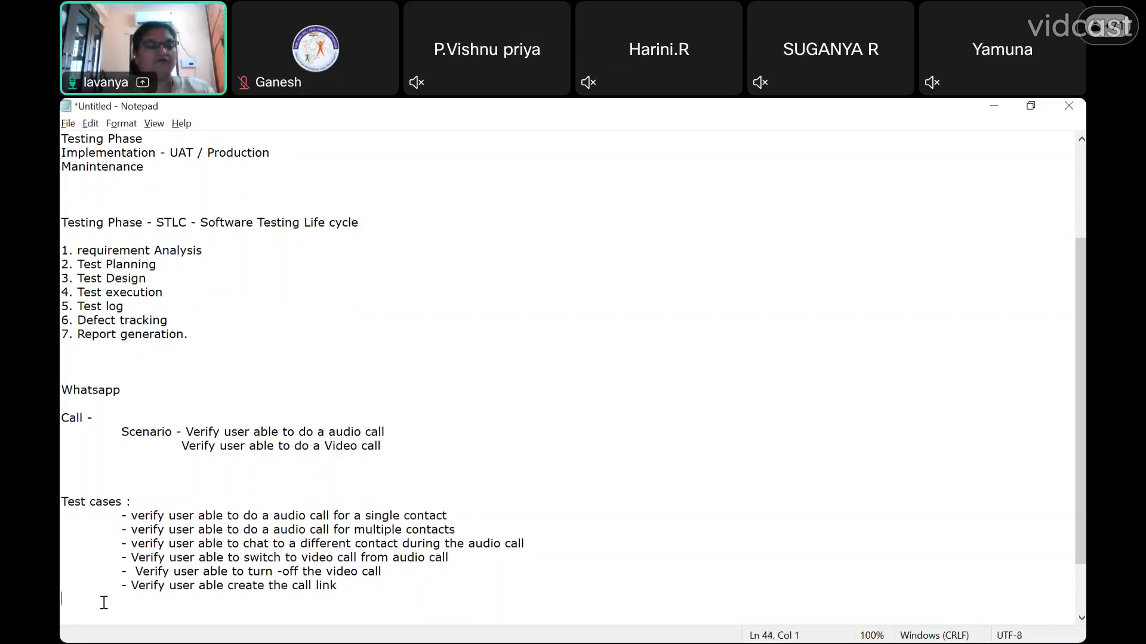
pyautogui.press('Return')
pyautogui.press('Return')
pyautogui.press('Return')
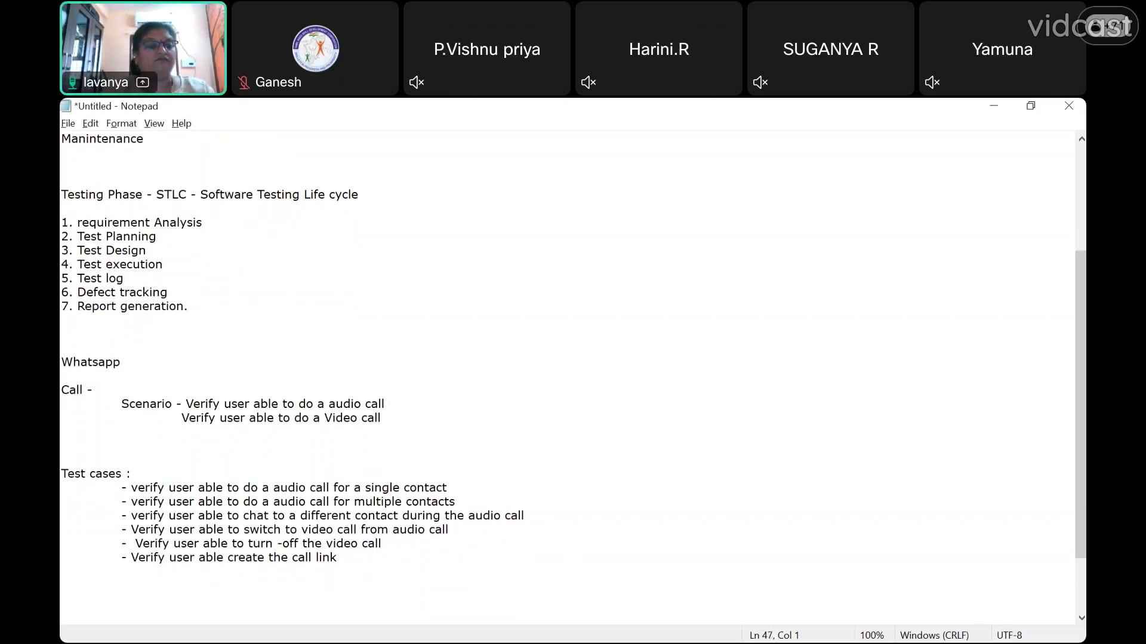
pyautogui.write('Logi')
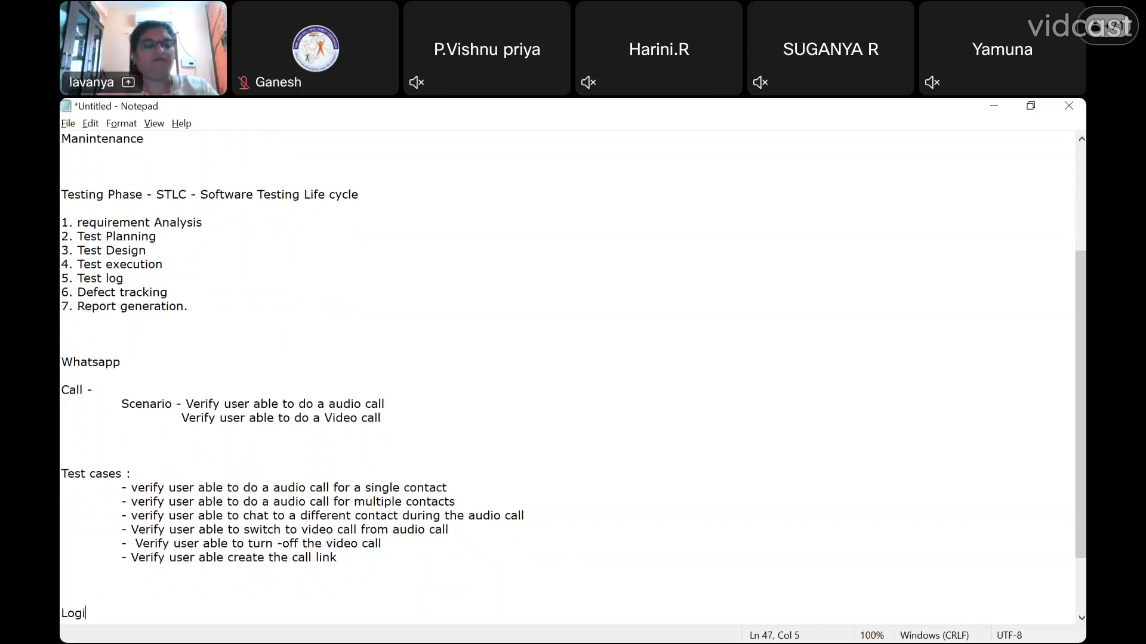
pyautogui.press('BackSpace')
pyautogui.press('BackSpace')
pyautogui.press('BackSpace')
pyautogui.press('BackSpace')
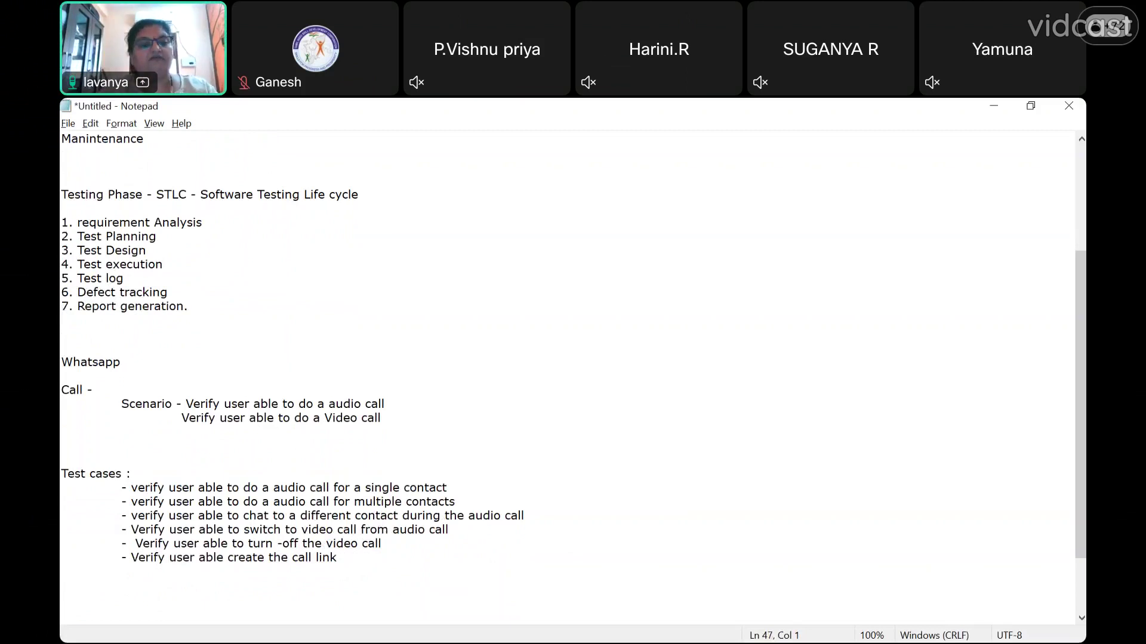
pyautogui.write('Chat')
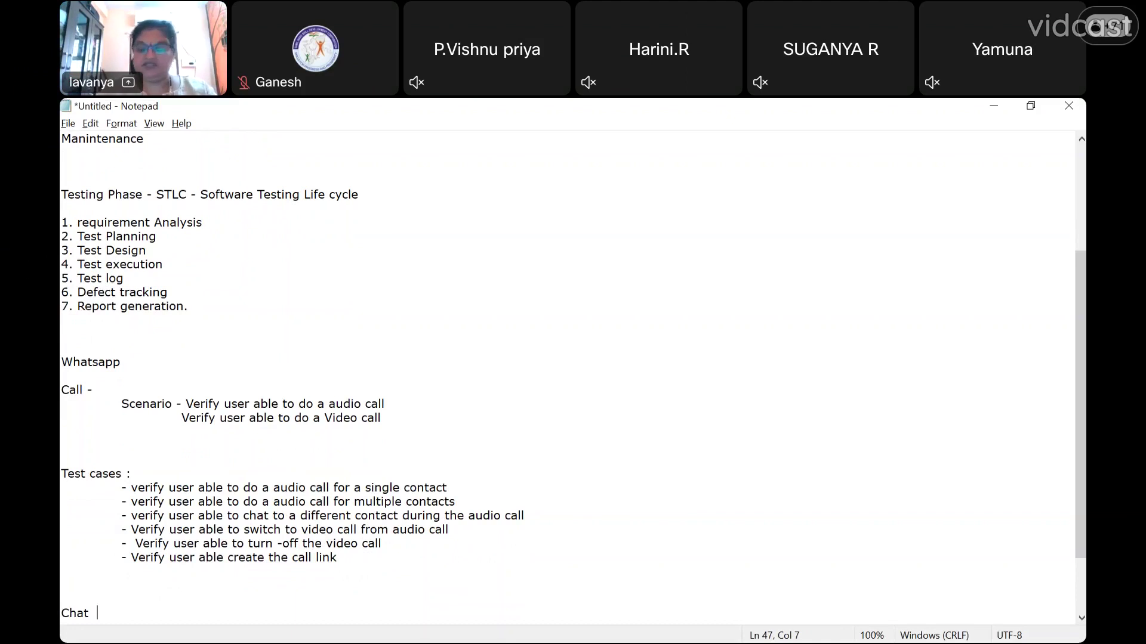
pyautogui.press('Return')
pyautogui.write('Sce')
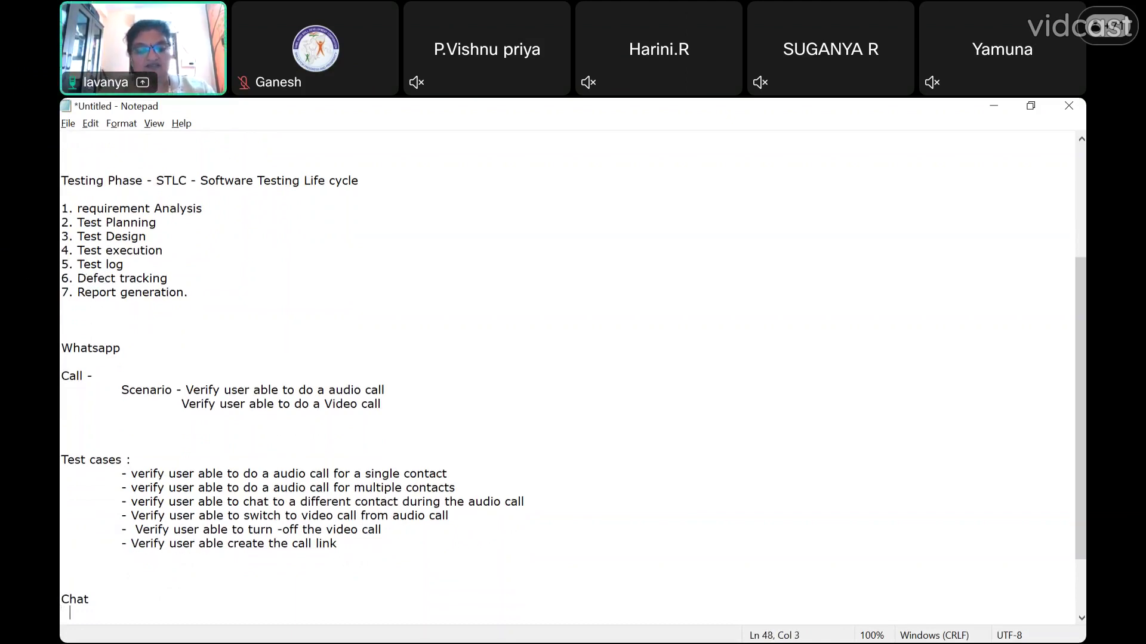
pyautogui.write('nario')
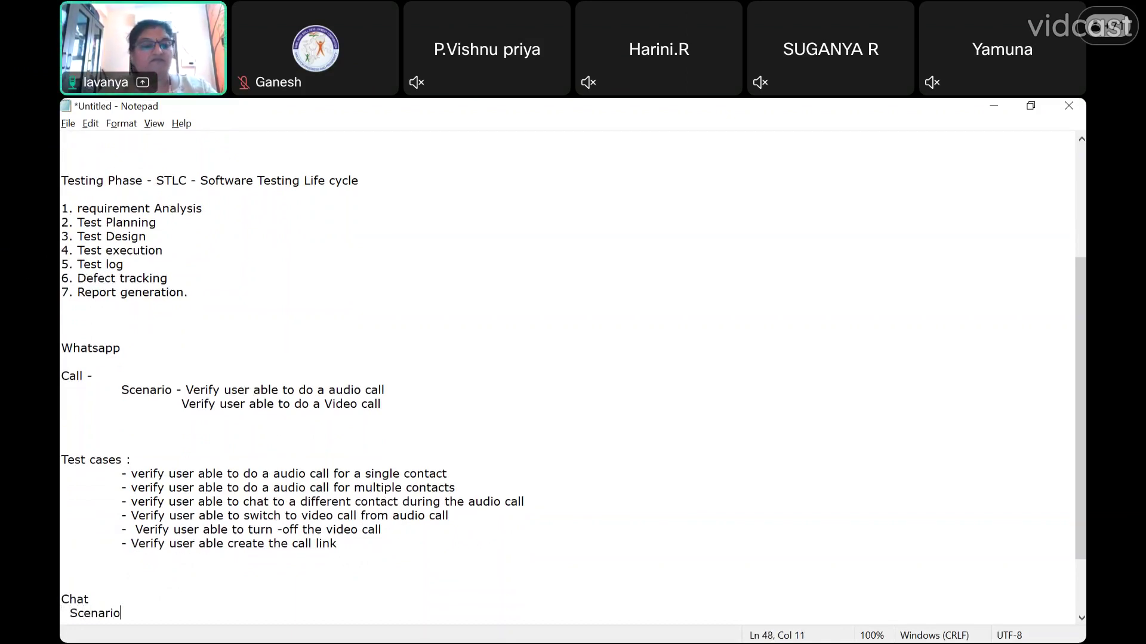
pyautogui.write(' : Ve')
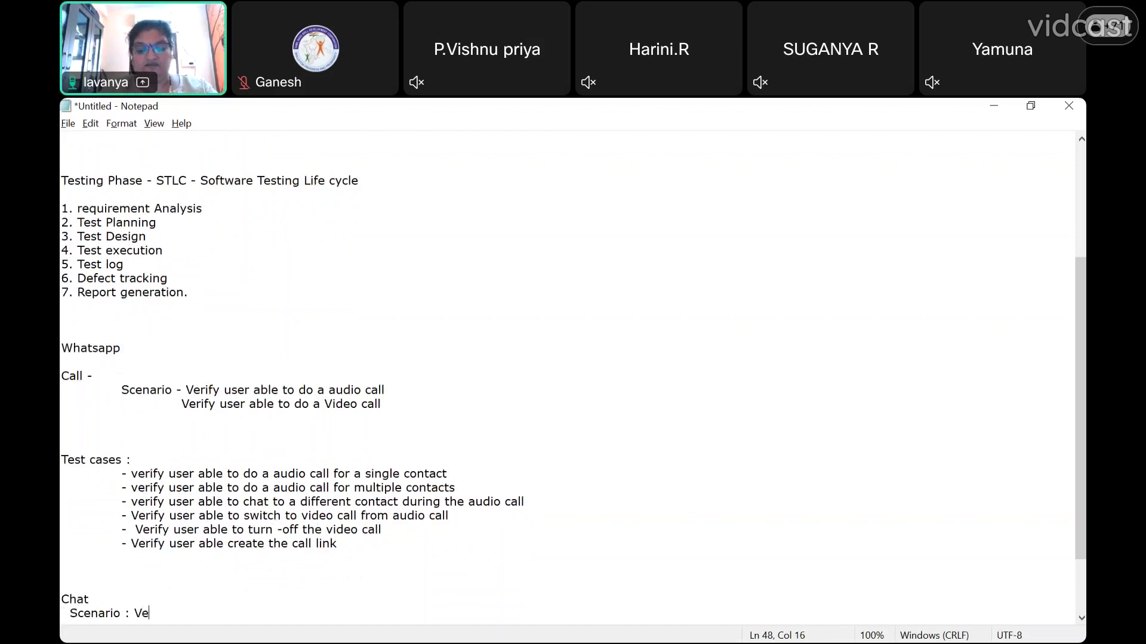
pyautogui.write('rify user ')
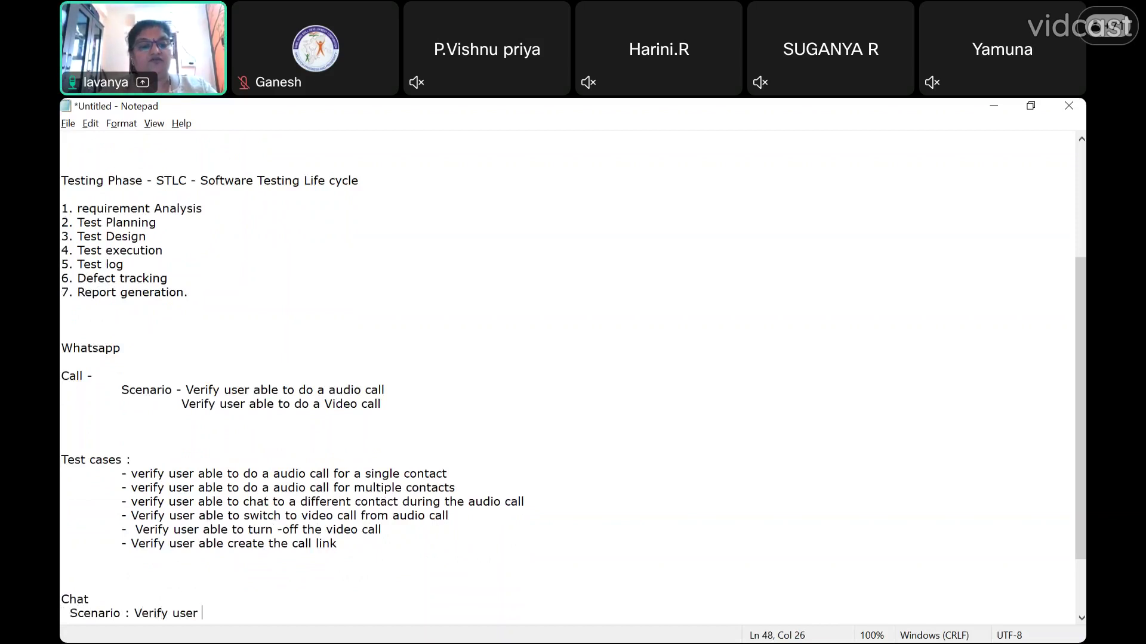
pyautogui.write('able to ch')
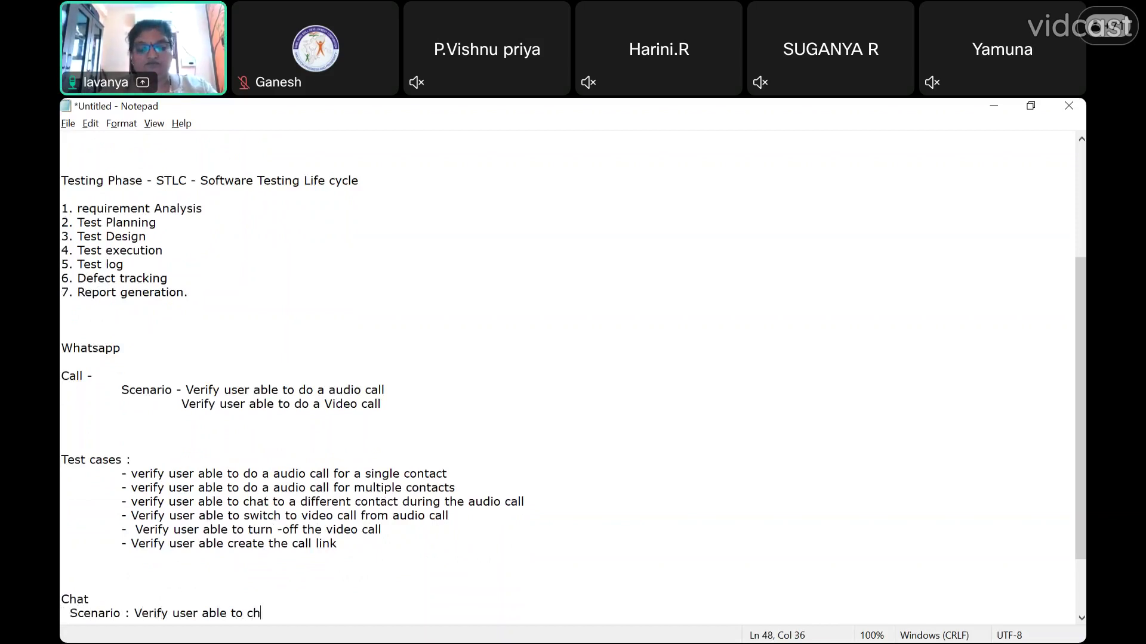
pyautogui.write('at wit')
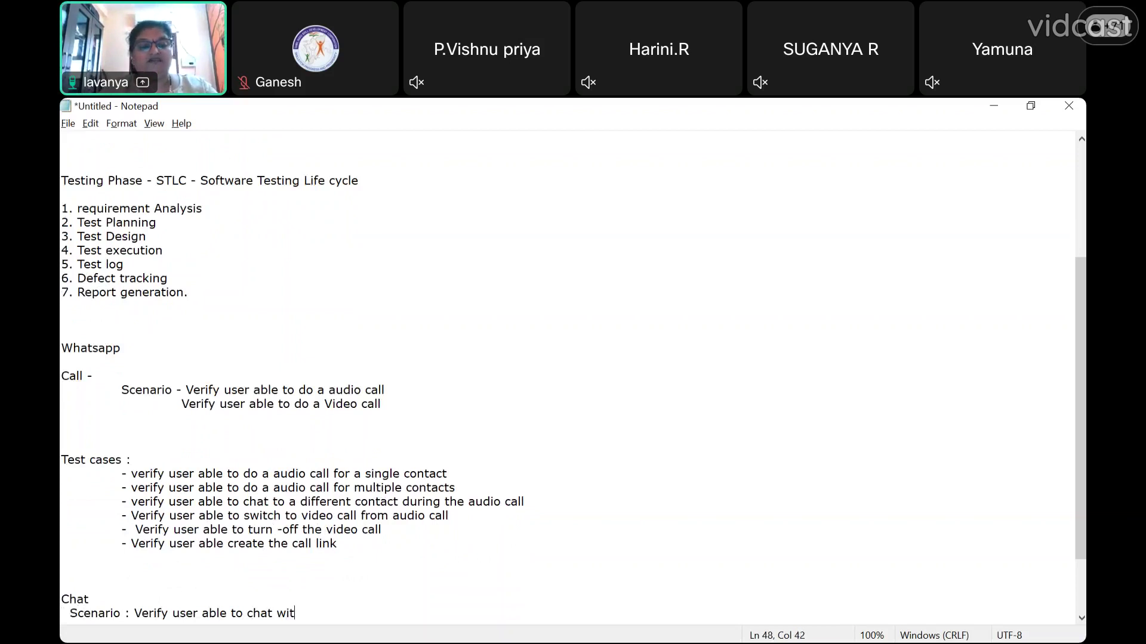
pyautogui.write('h the ')
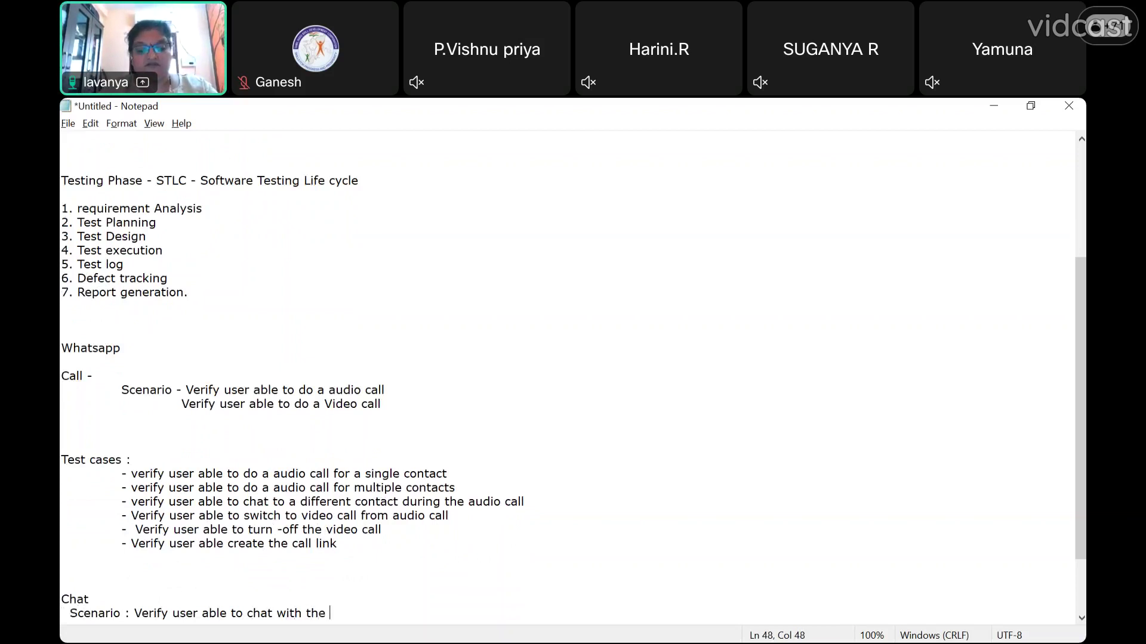
pyautogui.write('contacts')
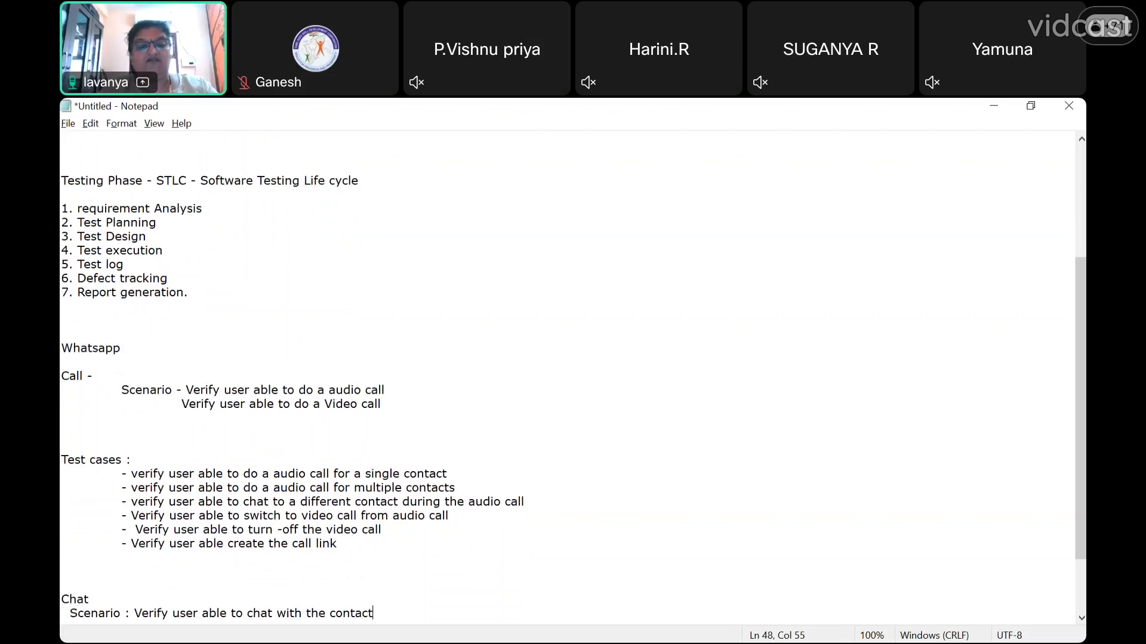
pyautogui.press('Return')
pyautogui.press('Return')
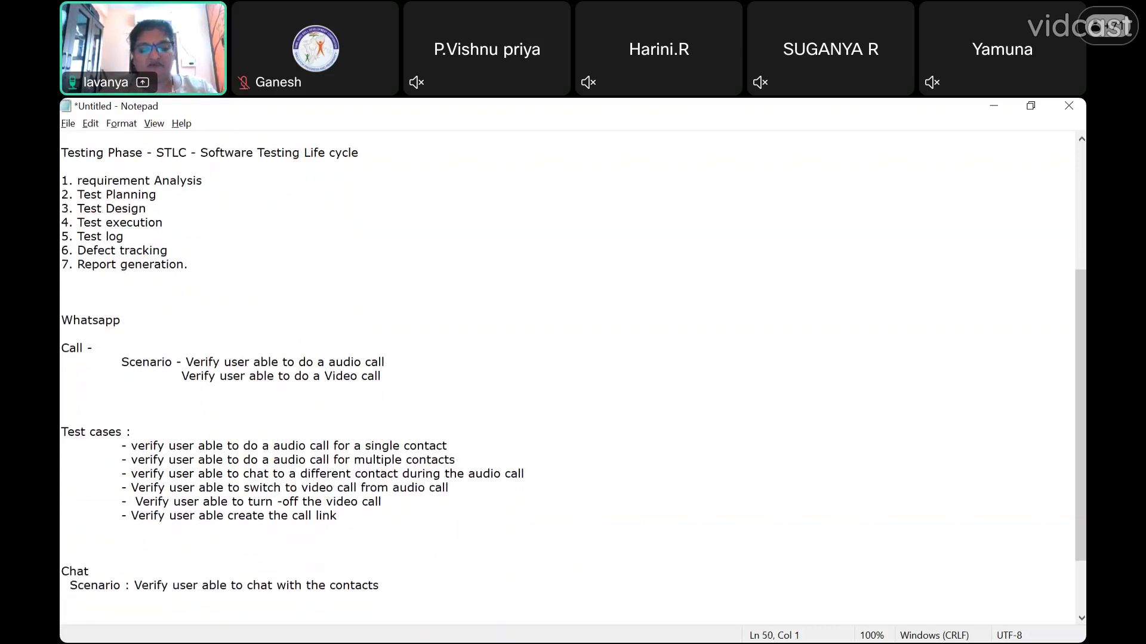
# - Finish the 'test cases:' heading and add Chat cases for saved contacts and unknown numbers
pyautogui.write('test case')
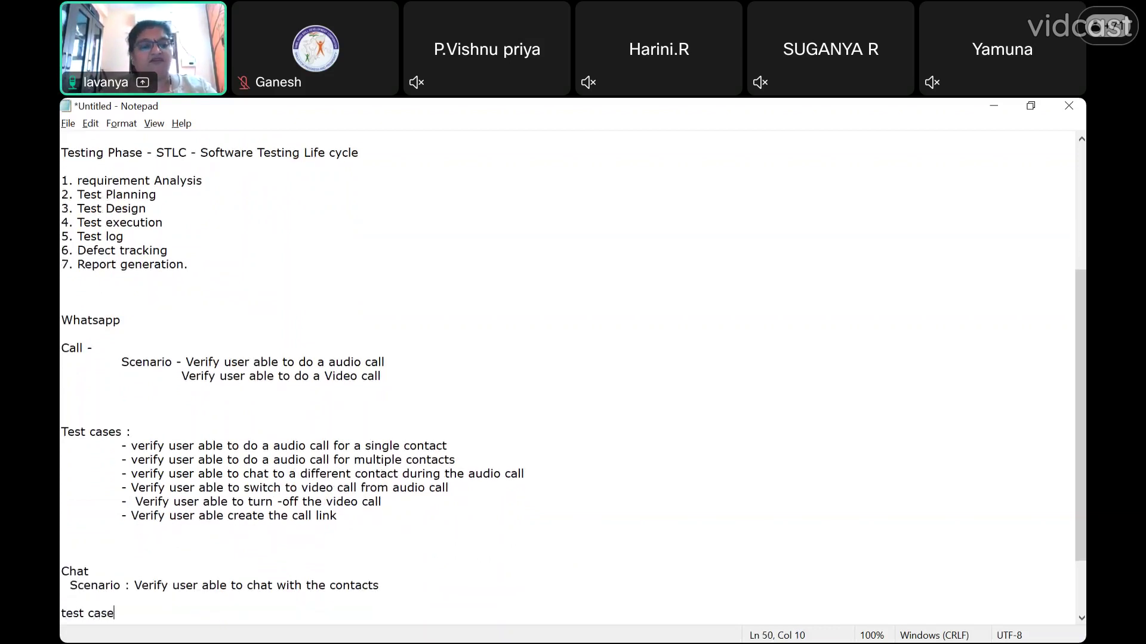
pyautogui.write('s:')
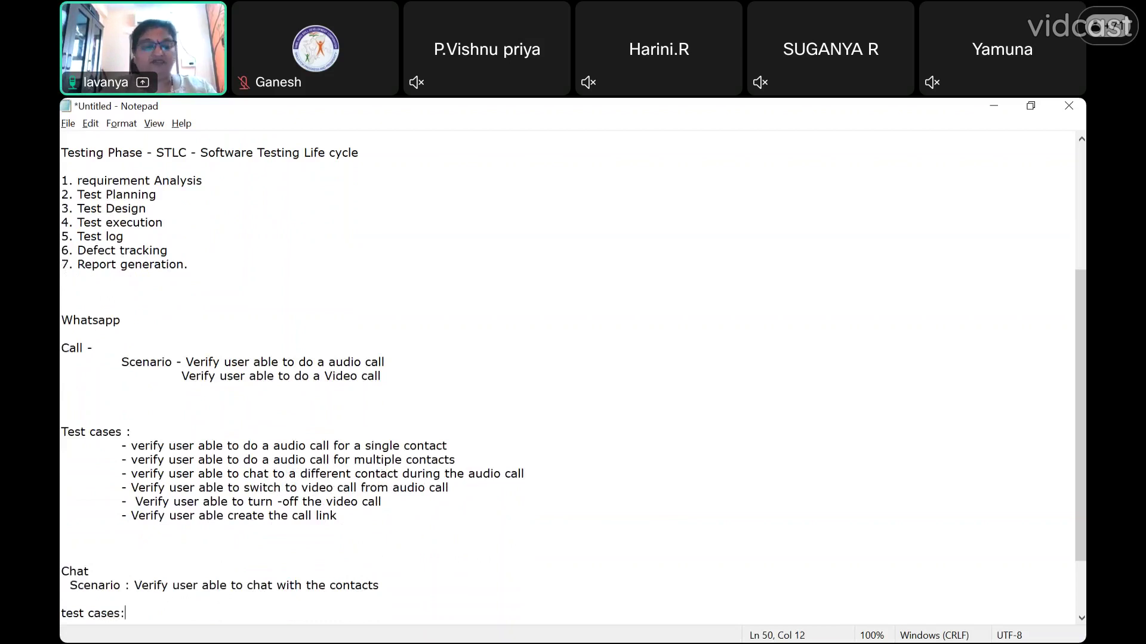
pyautogui.press('Return')
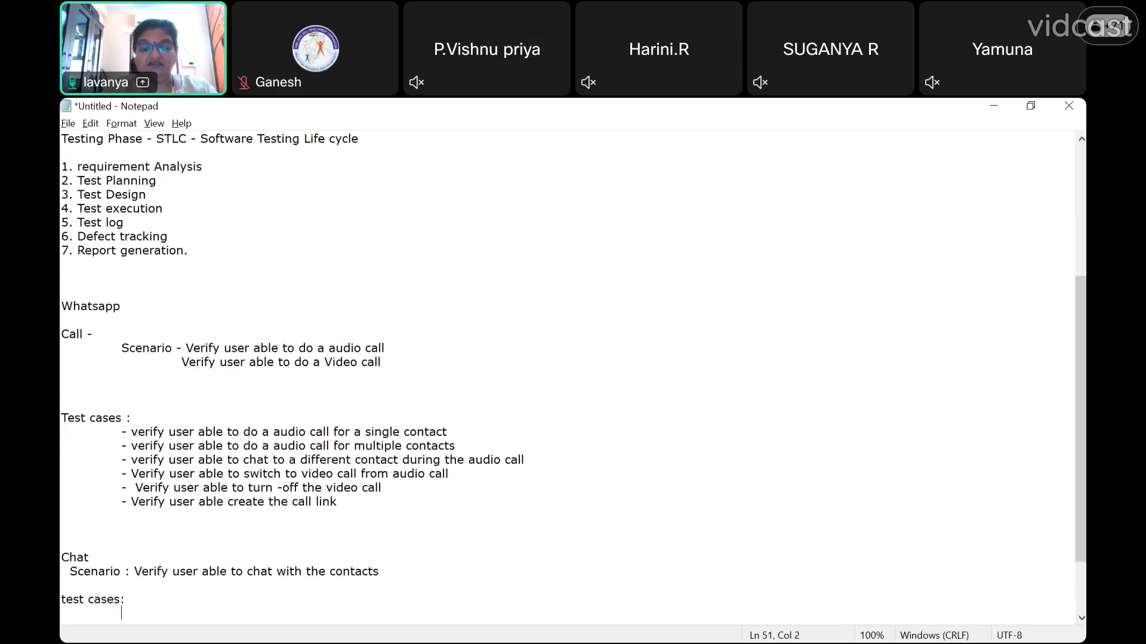
pyautogui.write('- Veri')
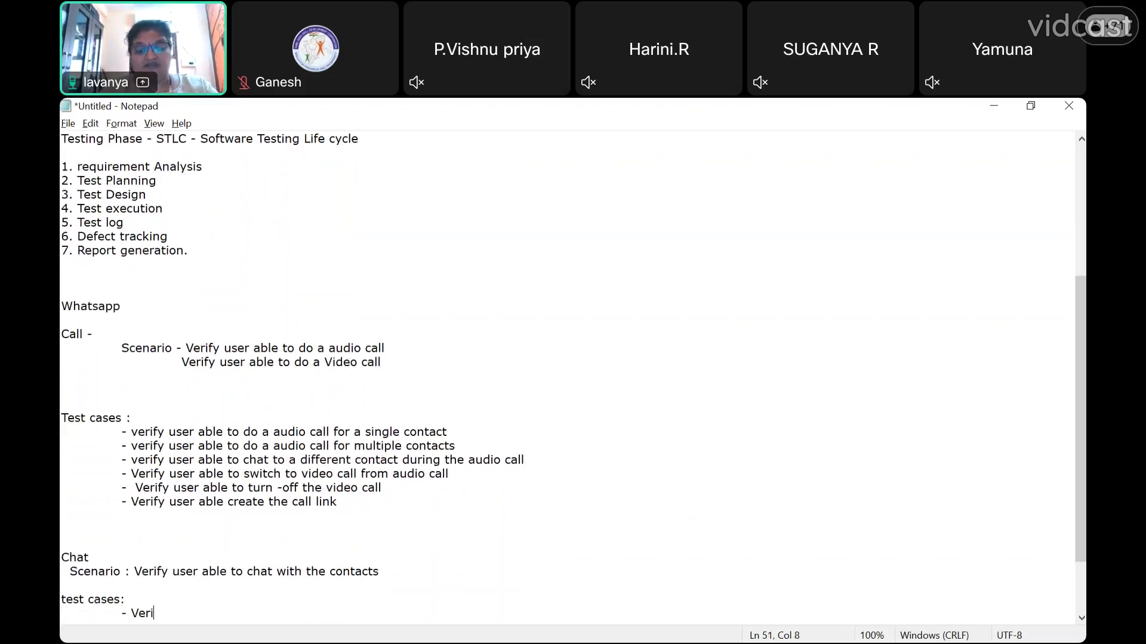
pyautogui.write('fy user able ')
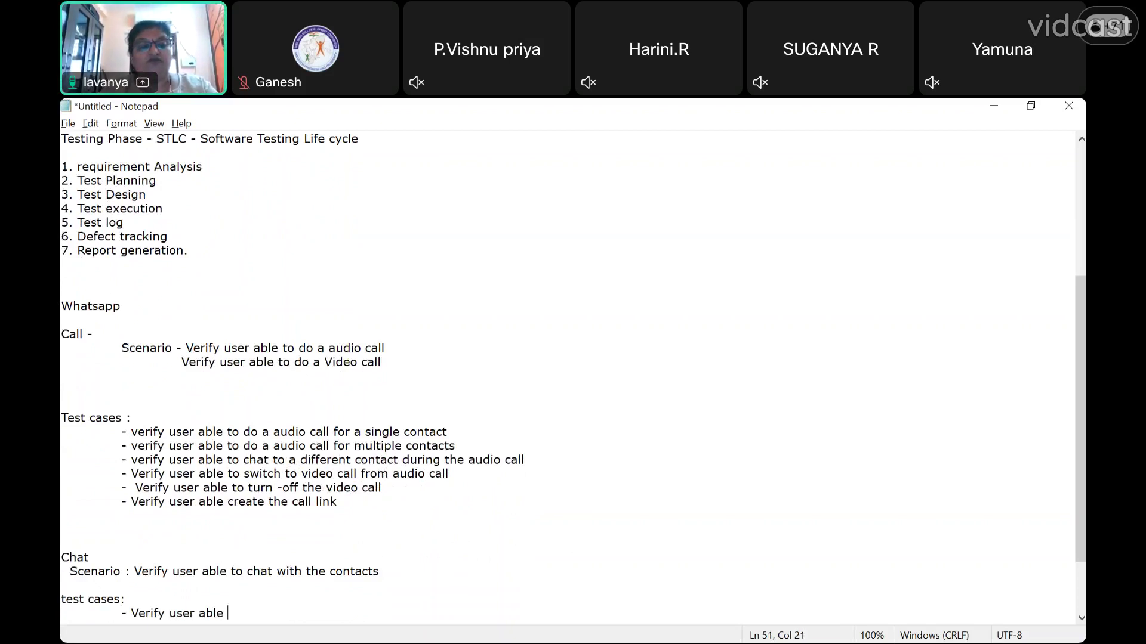
pyautogui.write('to chat with ')
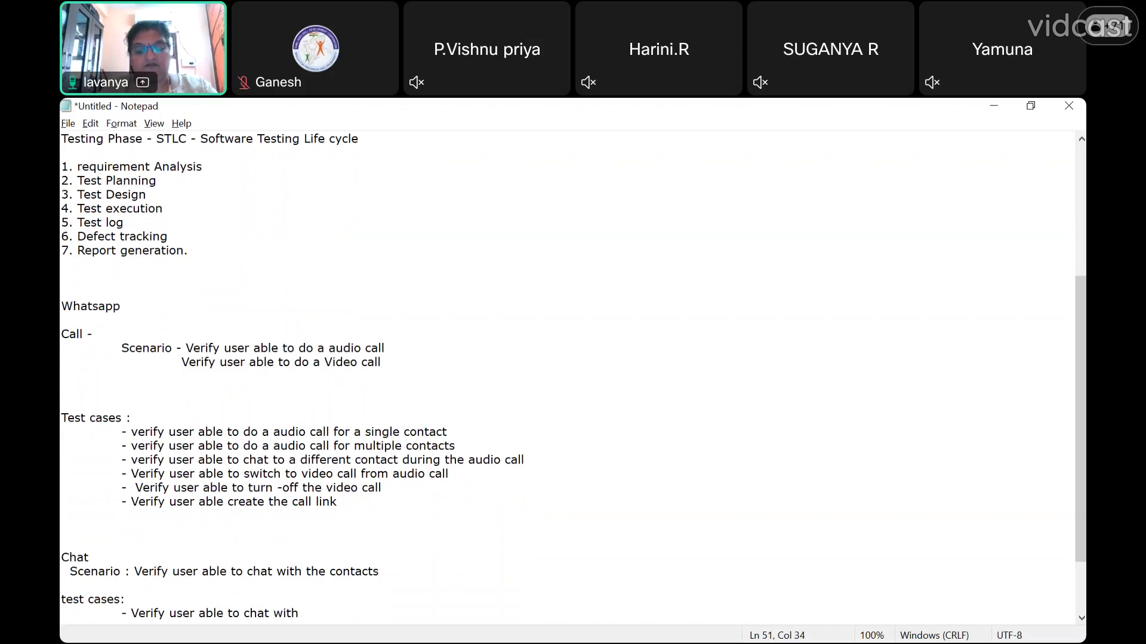
pyautogui.write('save')
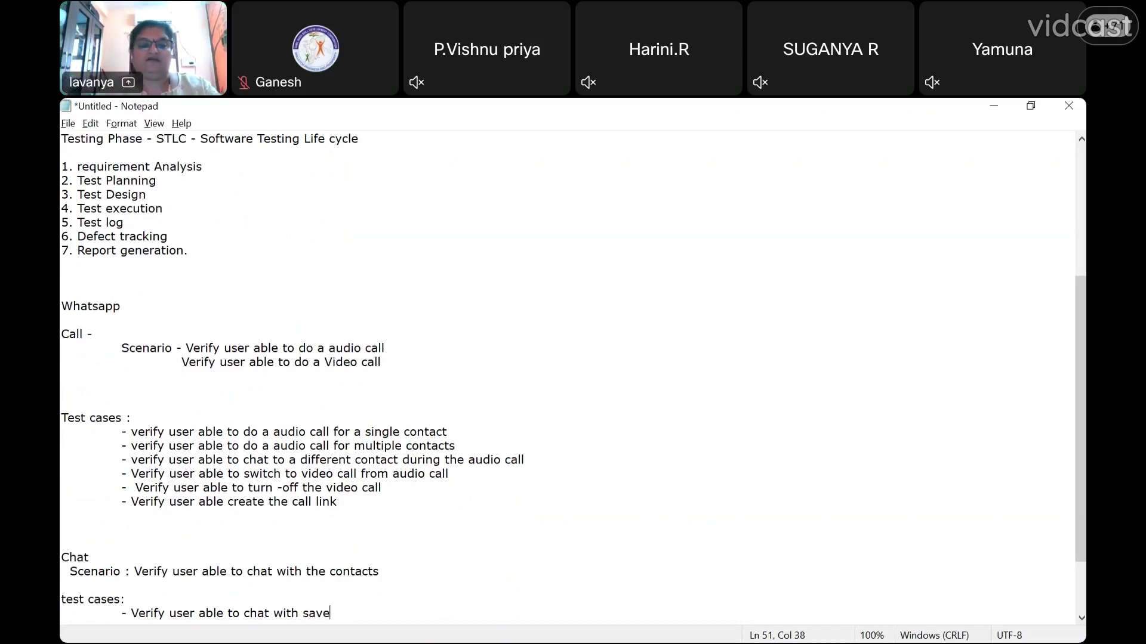
pyautogui.write('d contacts')
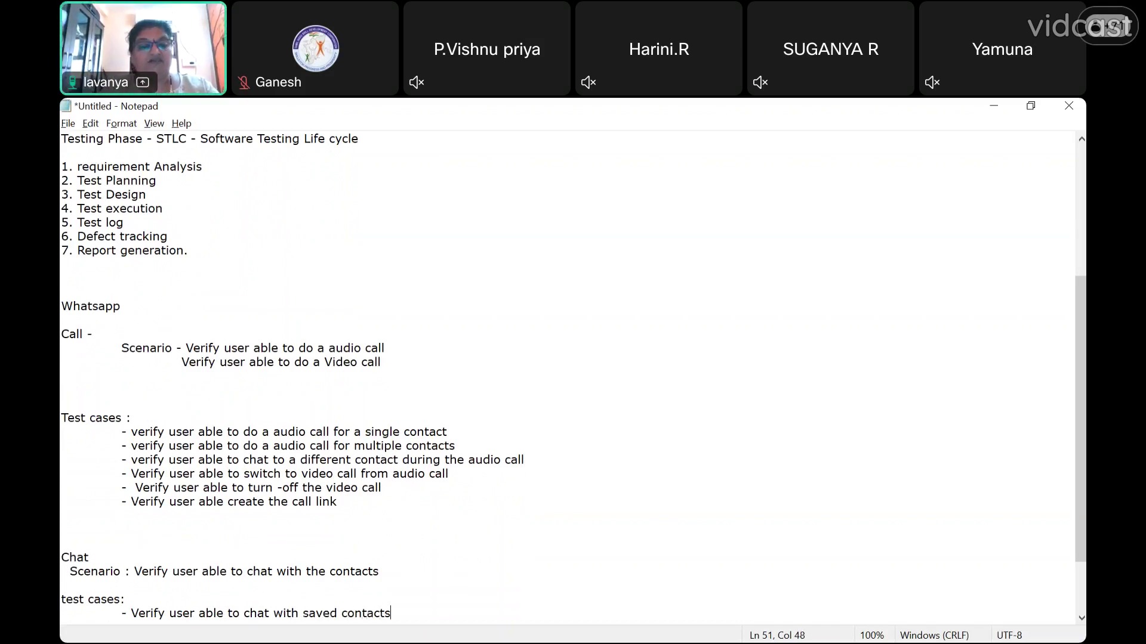
pyautogui.press('Return')
pyautogui.press('Tab')
pyautogui.write('-')
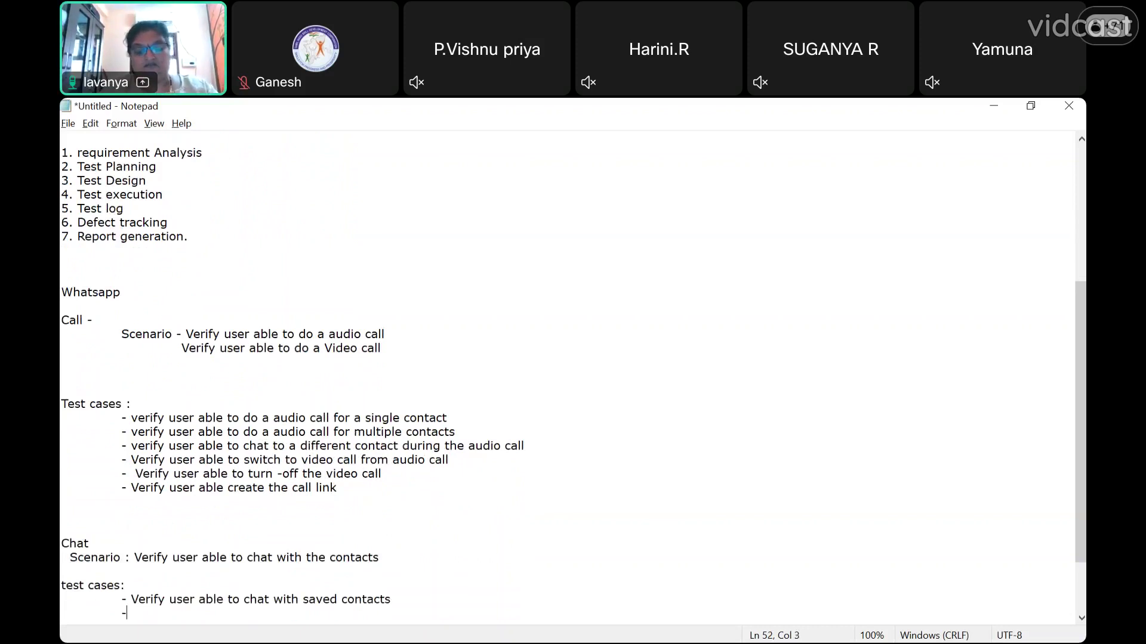
pyautogui.write(' Verify use')
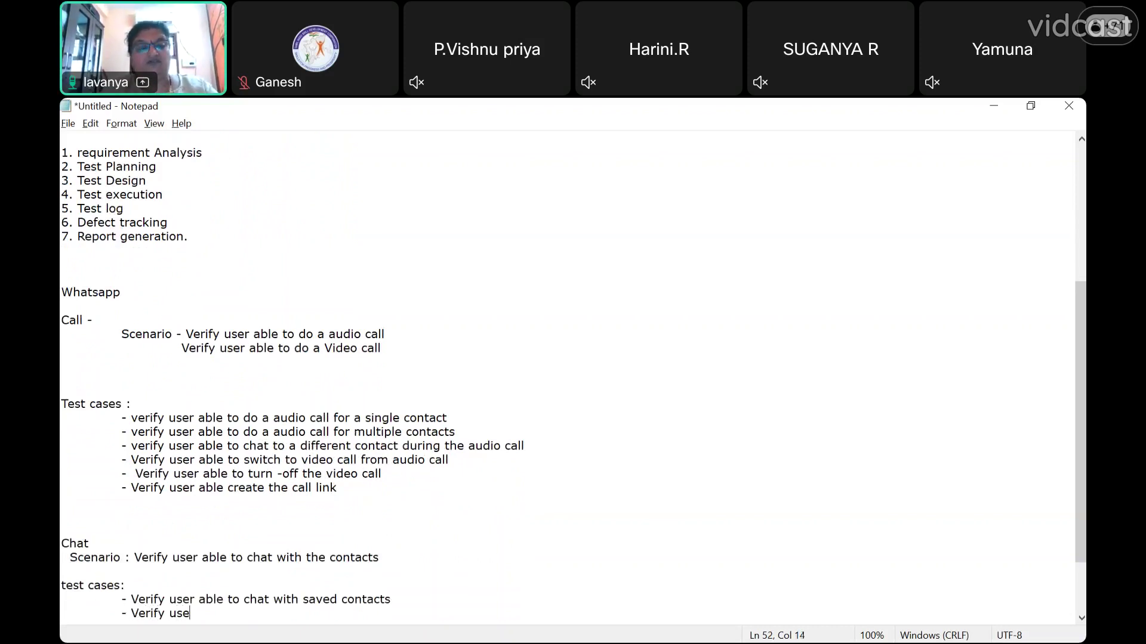
pyautogui.write('r able t')
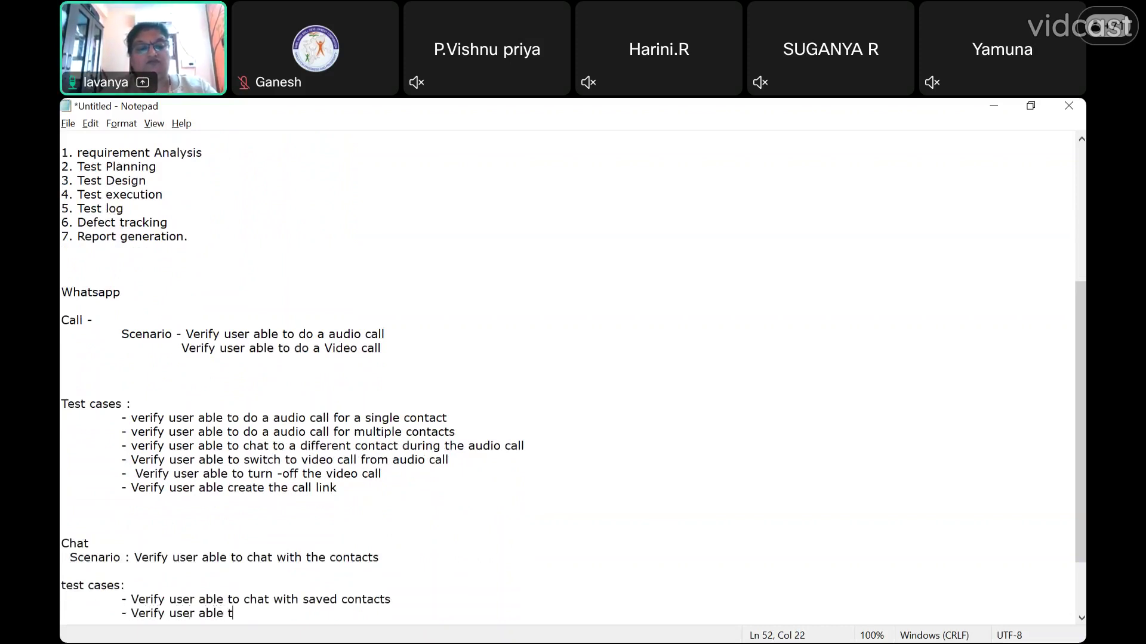
pyautogui.write('o chat wit')
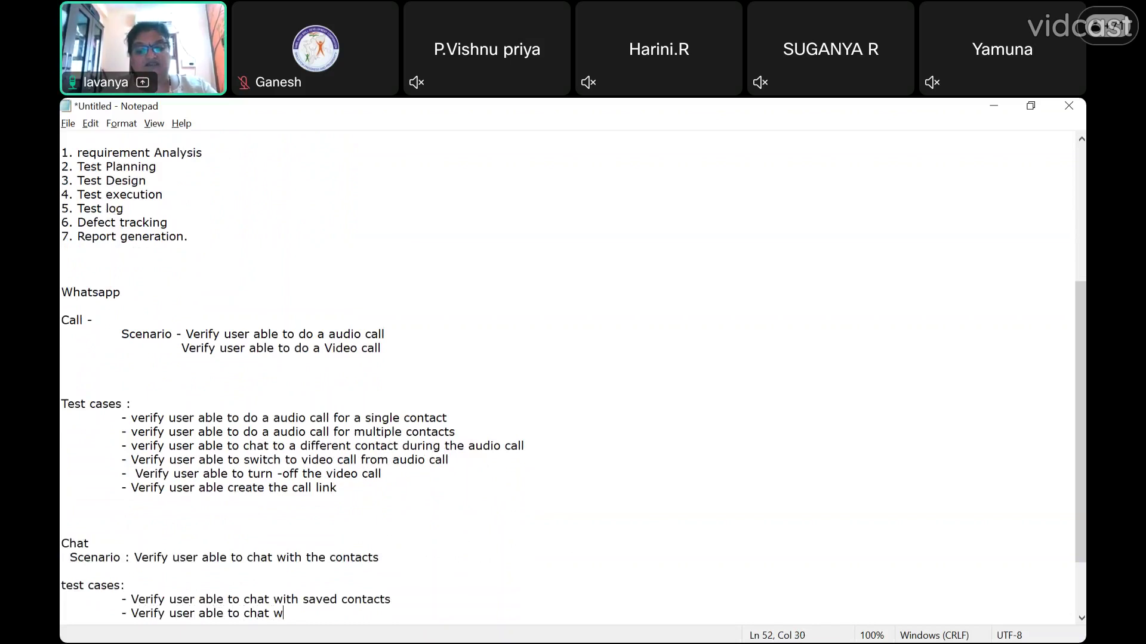
pyautogui.press('BackSpace')
pyautogui.press('BackSpace')
pyautogui.write('ith the')
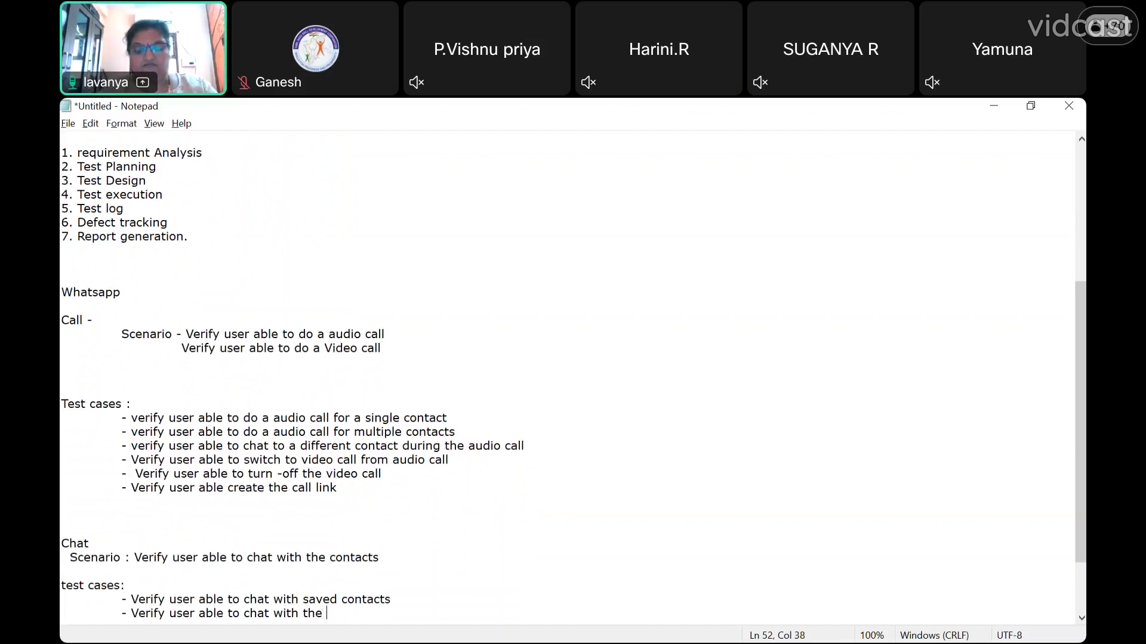
pyautogui.write('unknown')
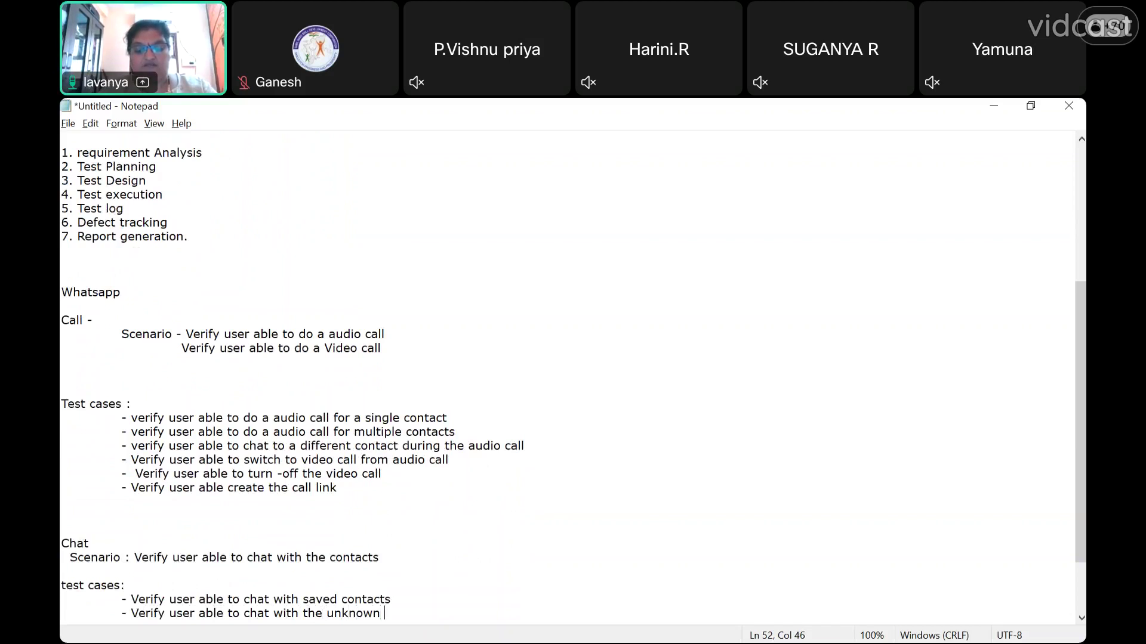
pyautogui.write(' numbers')
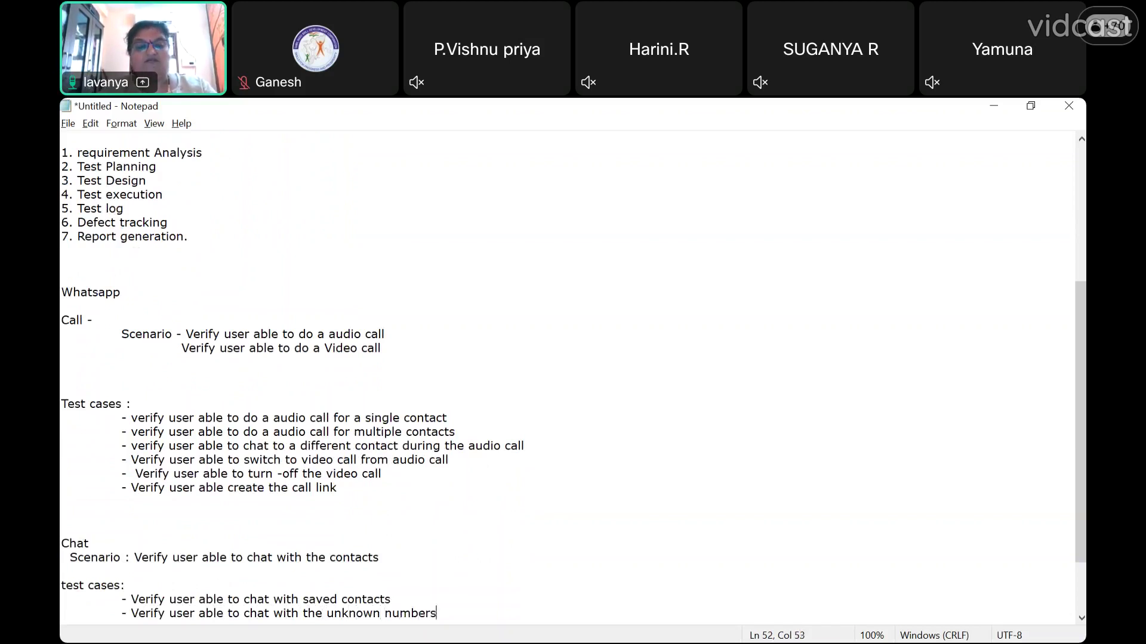
# - Add the indented Chat test case '- verify user able to chat using Reply private'
pyautogui.press('Return')
pyautogui.press('Tab')
pyautogui.write('- verify')
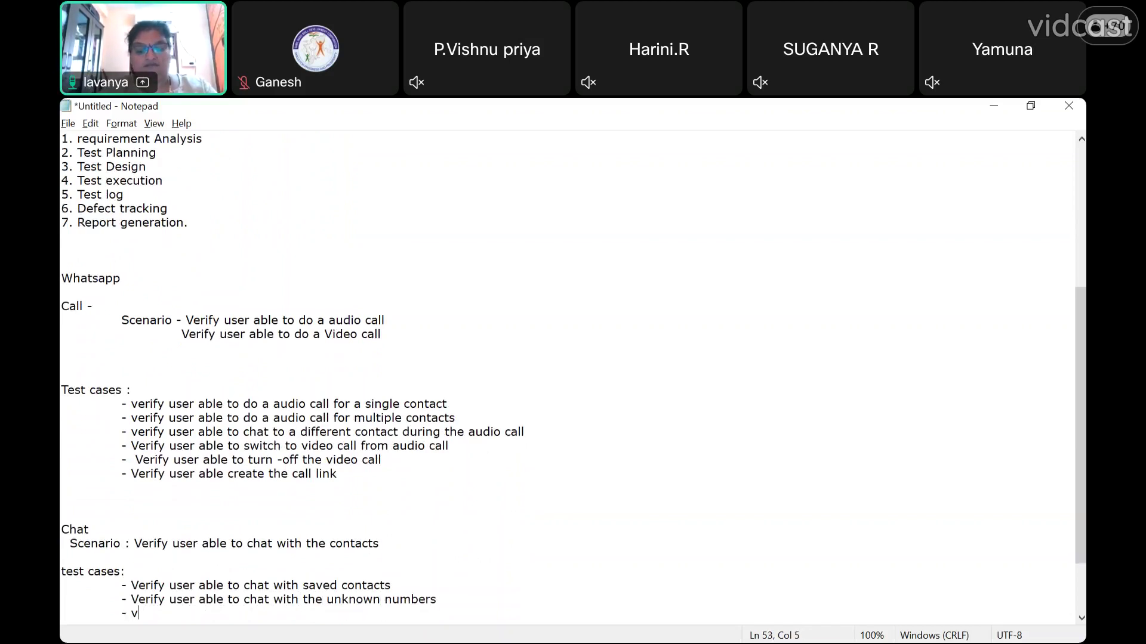
pyautogui.write(' user ')
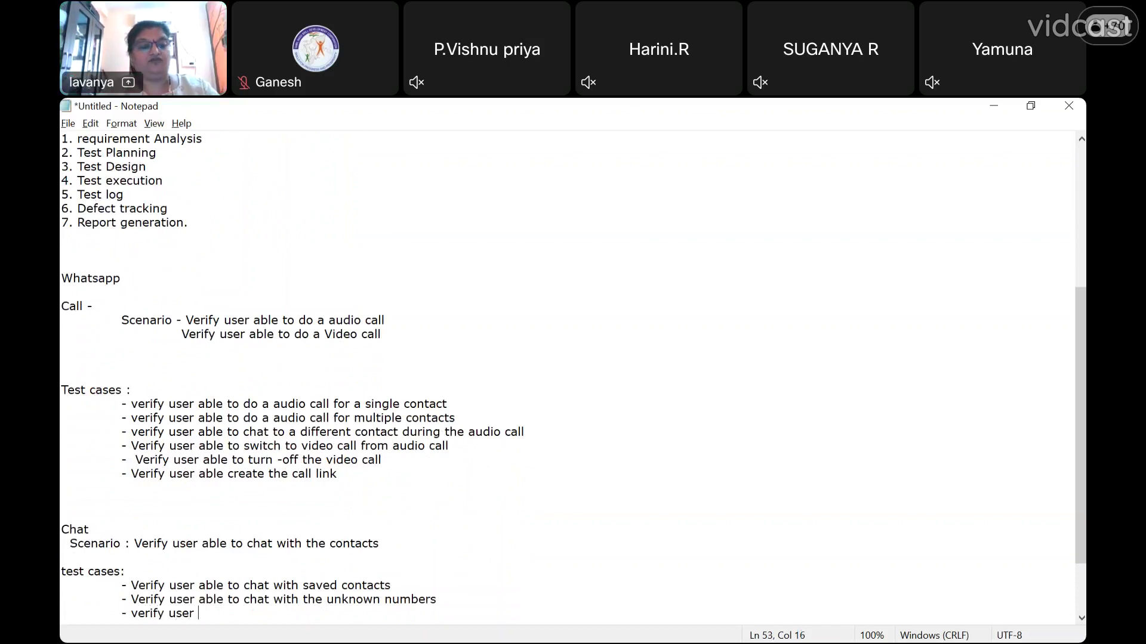
pyautogui.write('able to cha')
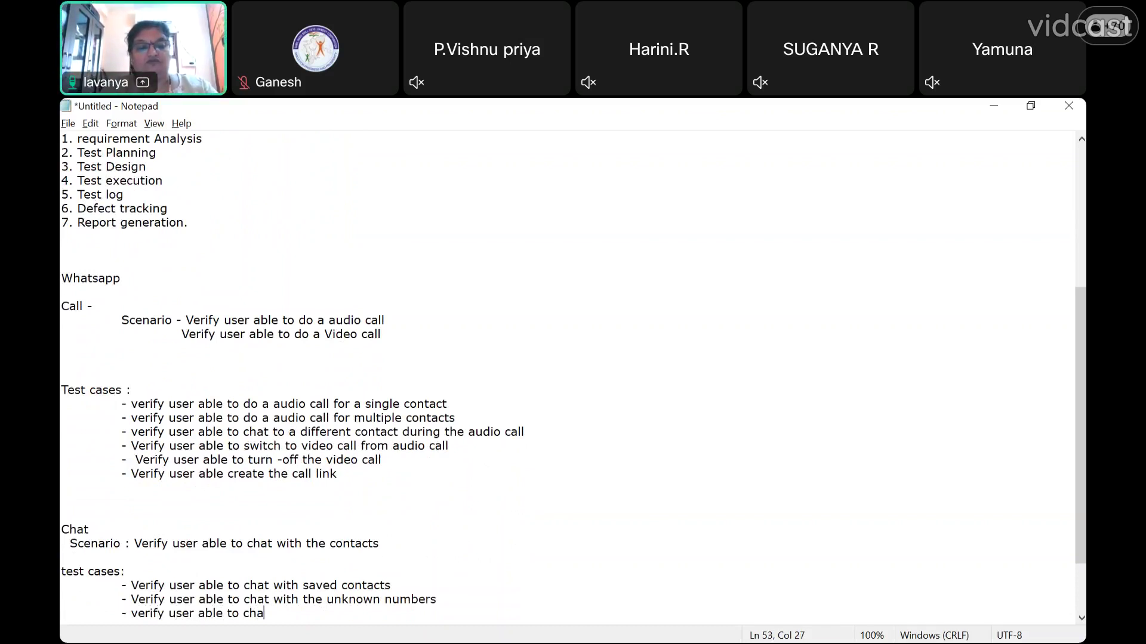
pyautogui.write('t ')
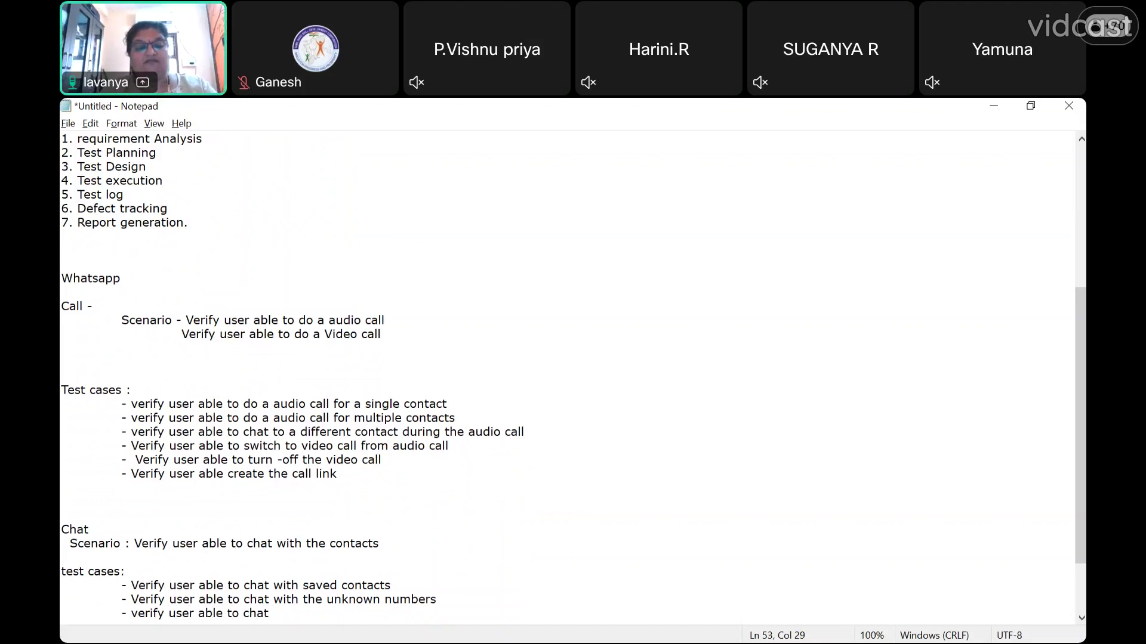
pyautogui.write('using ')
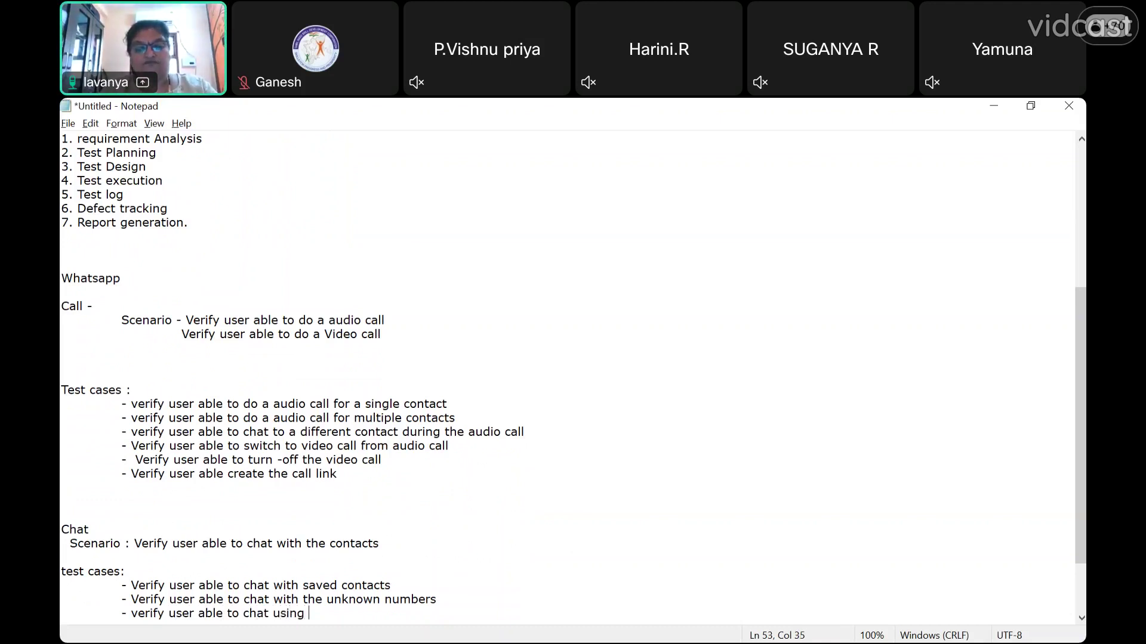
pyautogui.write('priv')
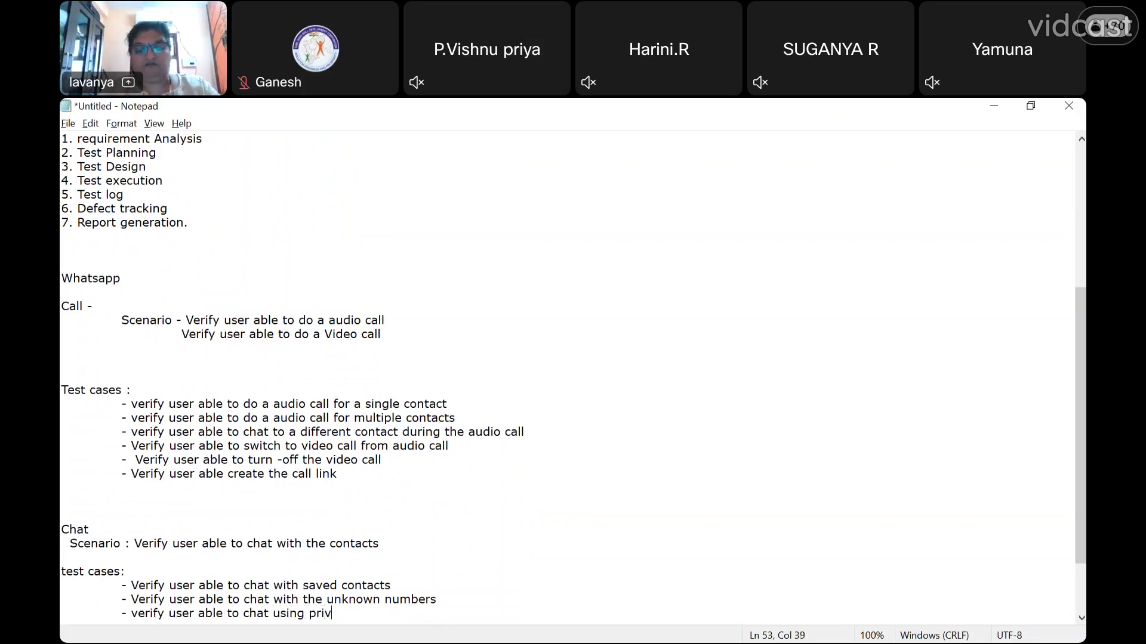
pyautogui.press('BackSpace')
pyautogui.press('BackSpace')
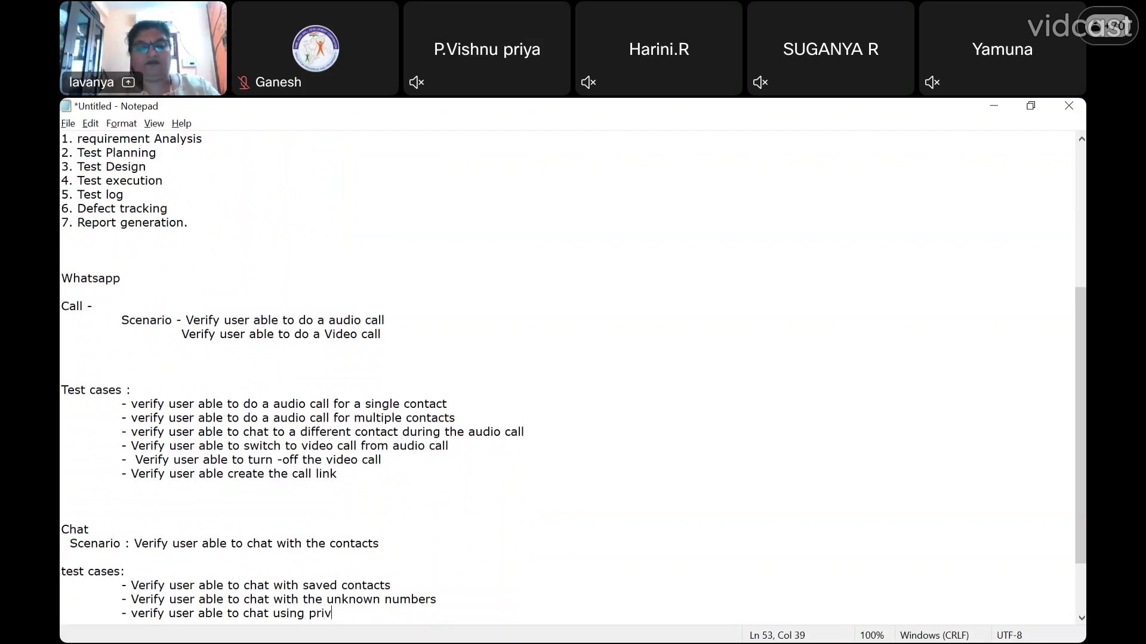
pyautogui.press('BackSpace')
pyautogui.press('BackSpace')
pyautogui.write('Repl')
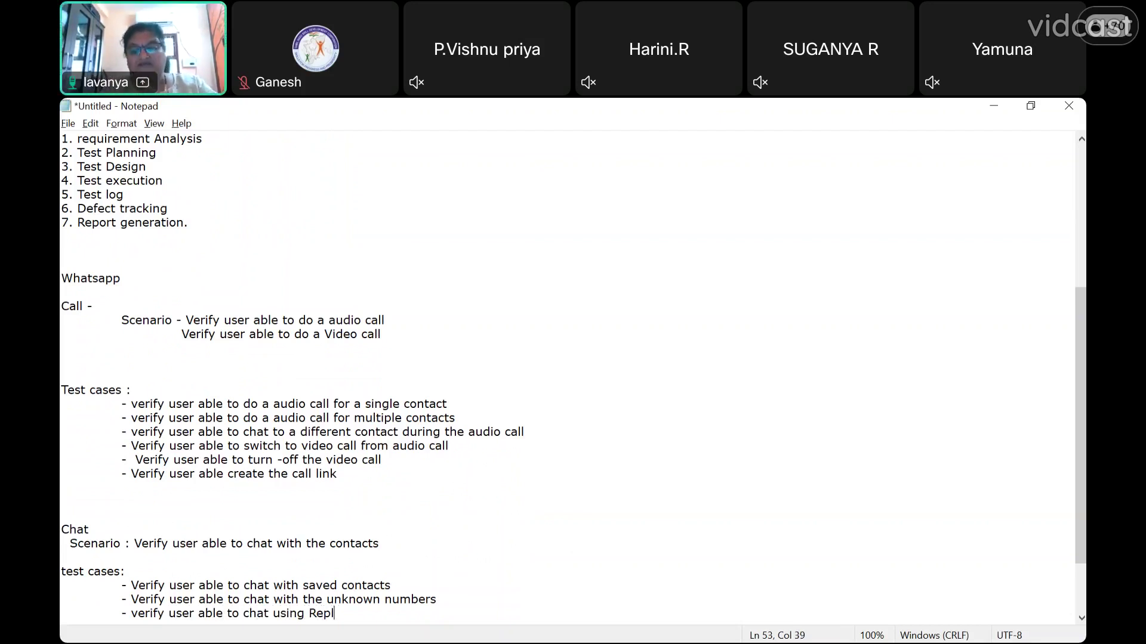
pyautogui.write('y prov')
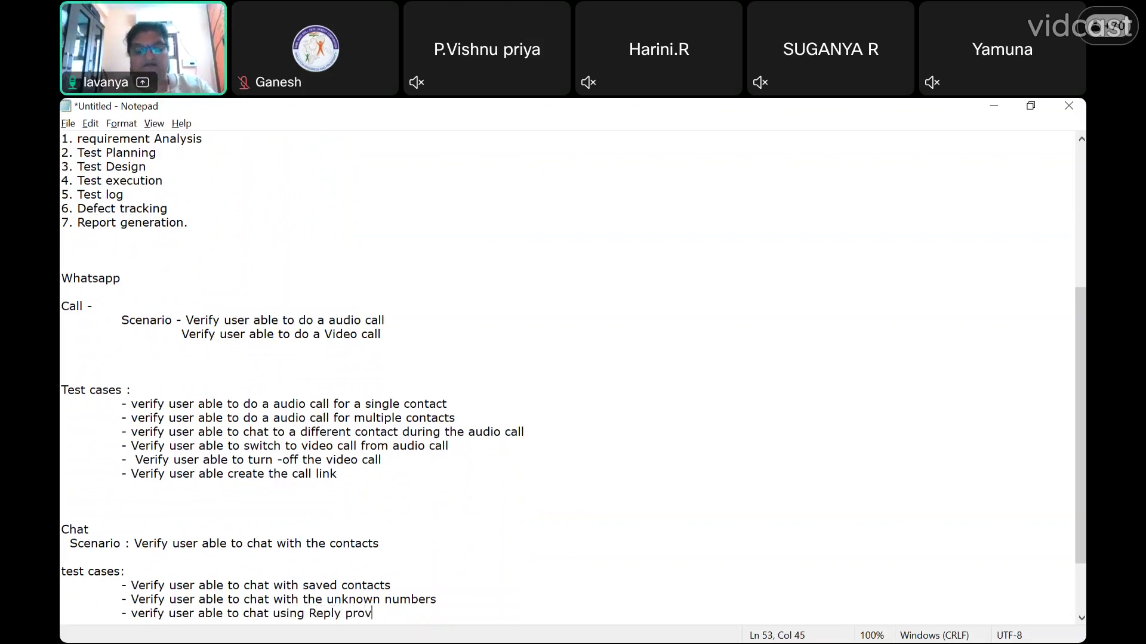
pyautogui.write('ate')
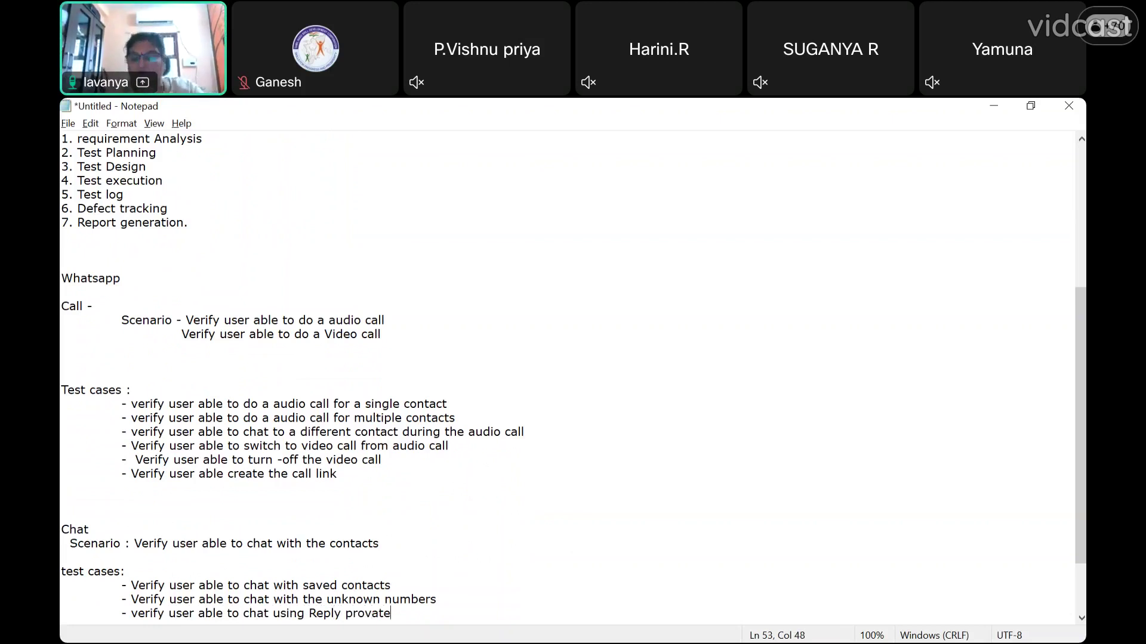
pyautogui.press('BackSpace')
pyautogui.write('i')
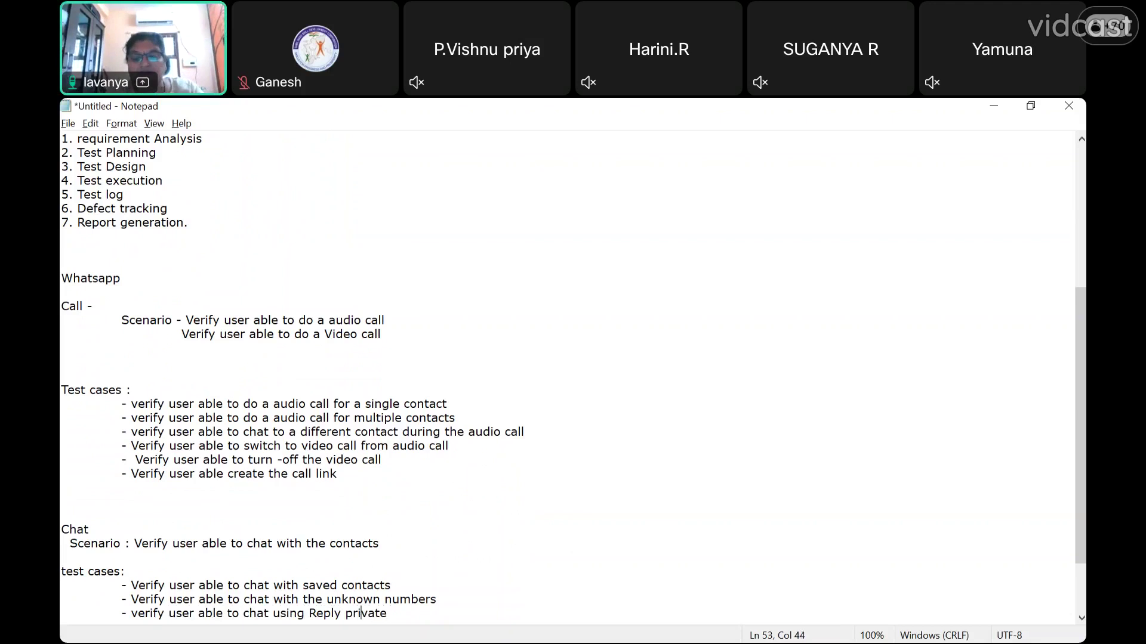
# - Add indented Chat test cases for chatting with emoji and with Text and emoji
pyautogui.press('End')
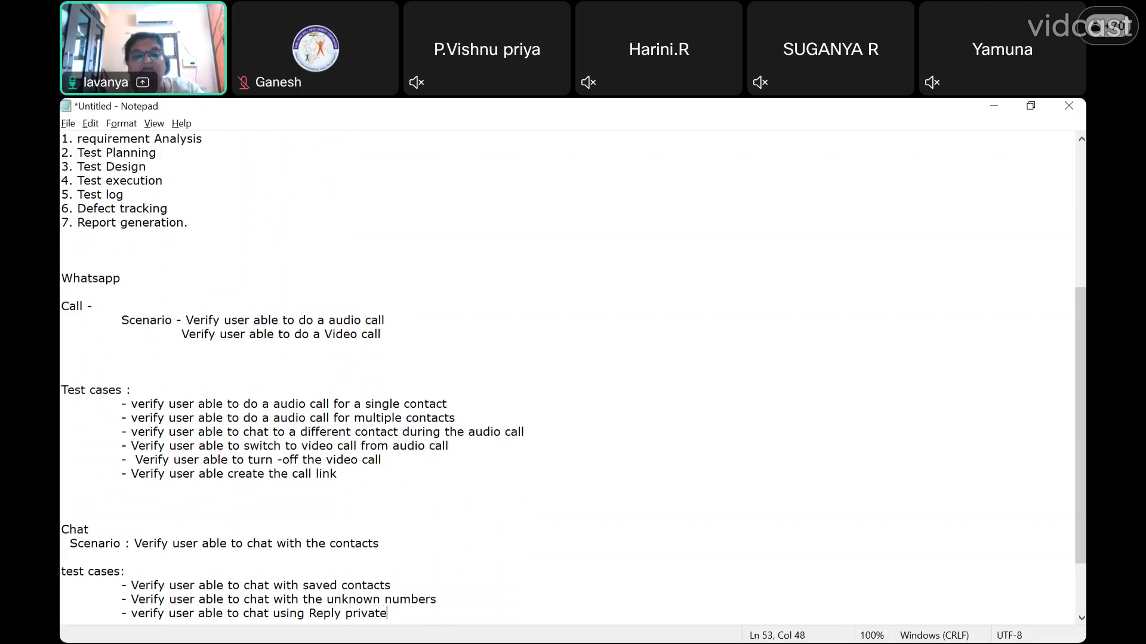
pyautogui.press('Return')
pyautogui.press('Tab')
pyautogui.write('- Verify')
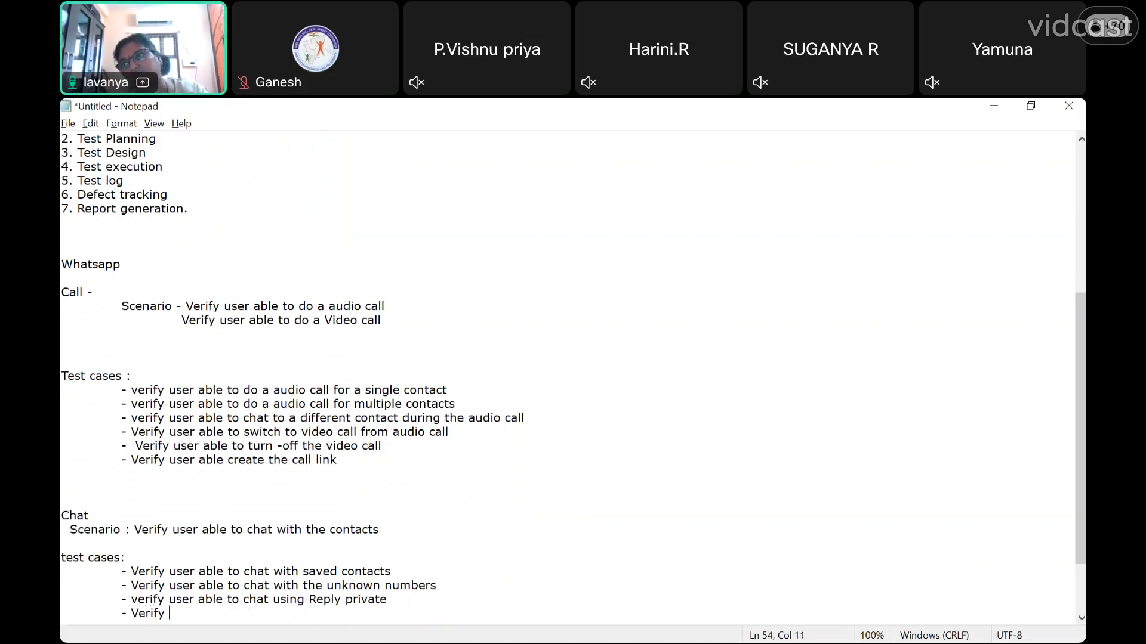
pyautogui.write(' u')
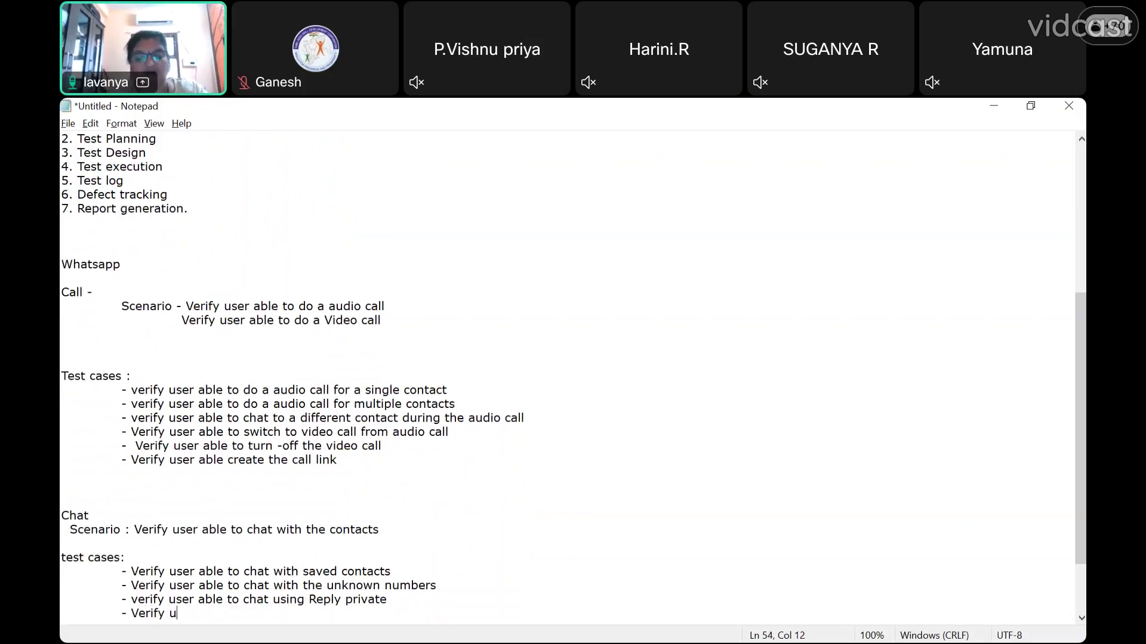
pyautogui.write('ser able to chat')
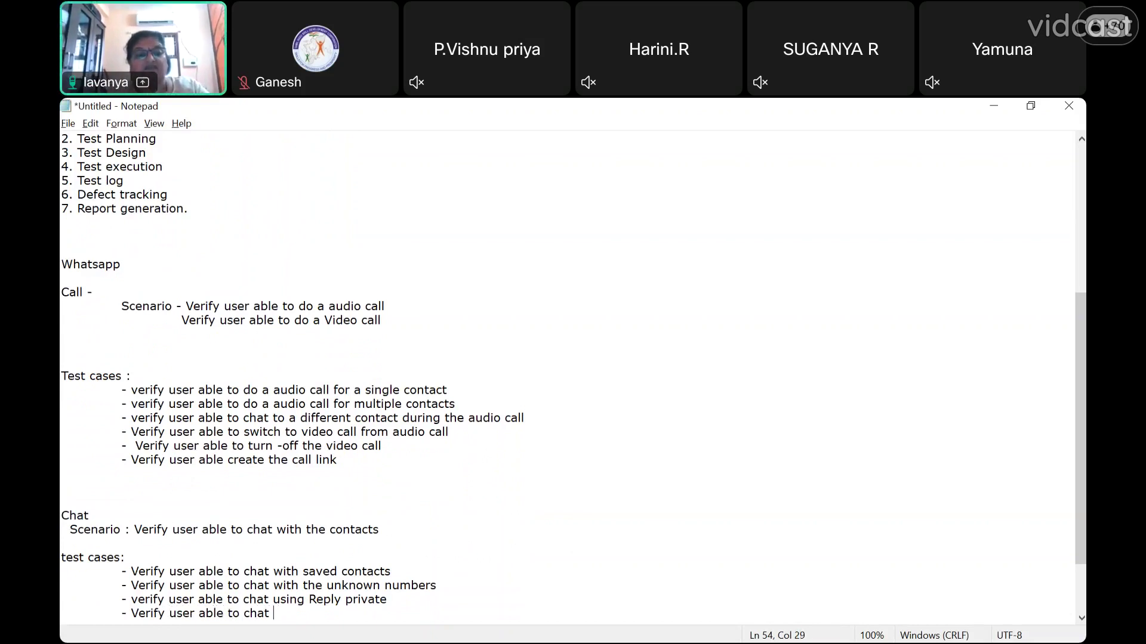
pyautogui.write(' with emo')
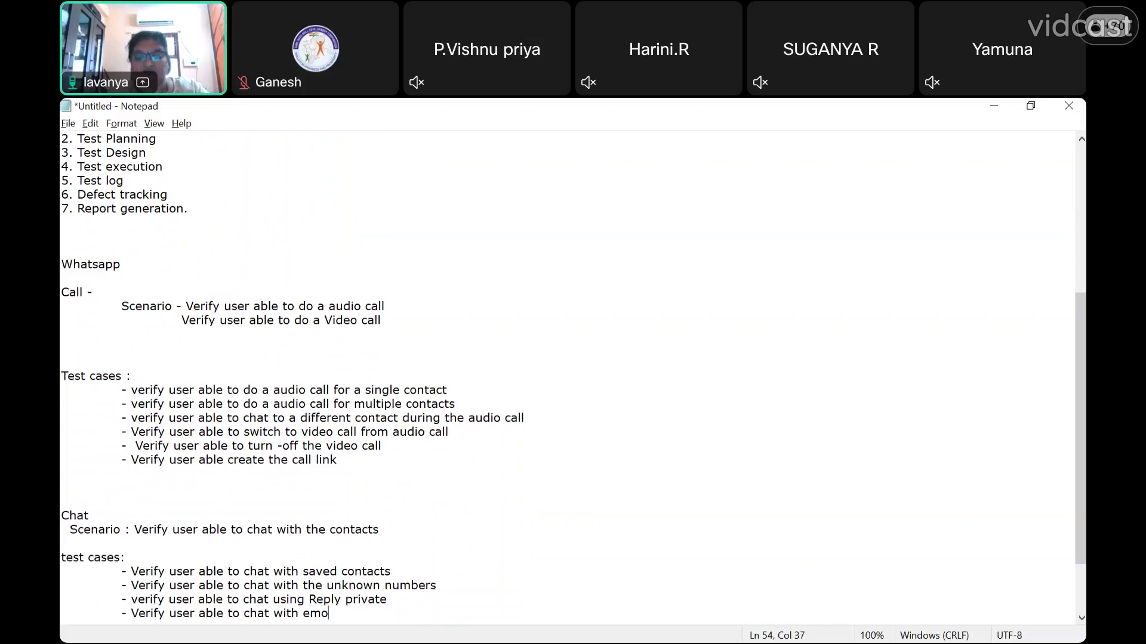
pyautogui.write('ji')
pyautogui.press('Return')
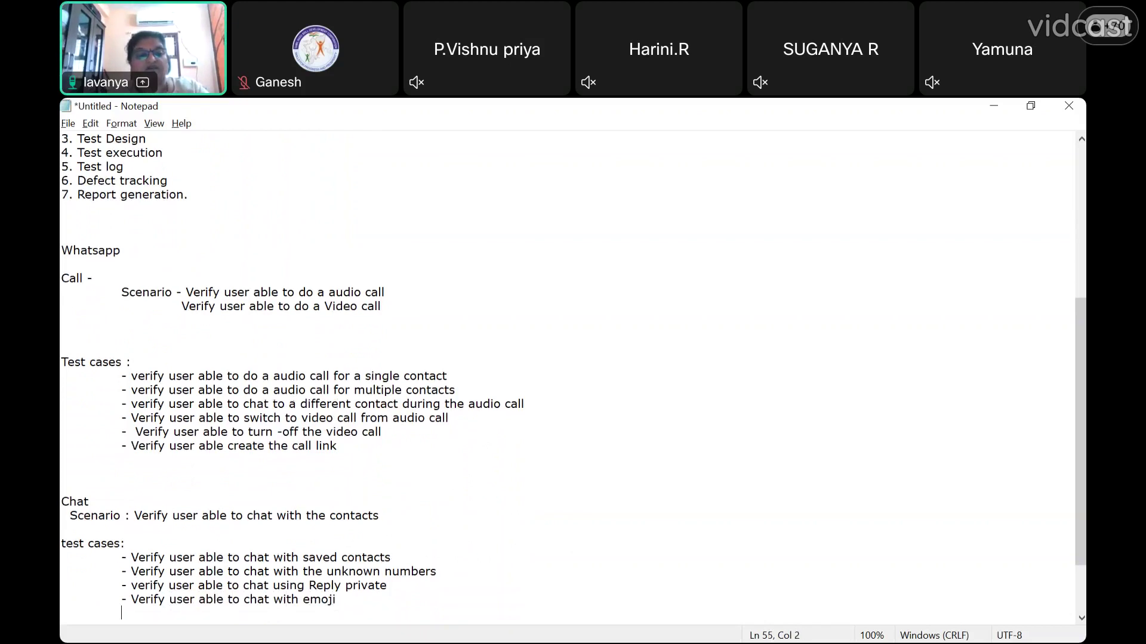
pyautogui.press('Tab')
pyautogui.write('- verif')
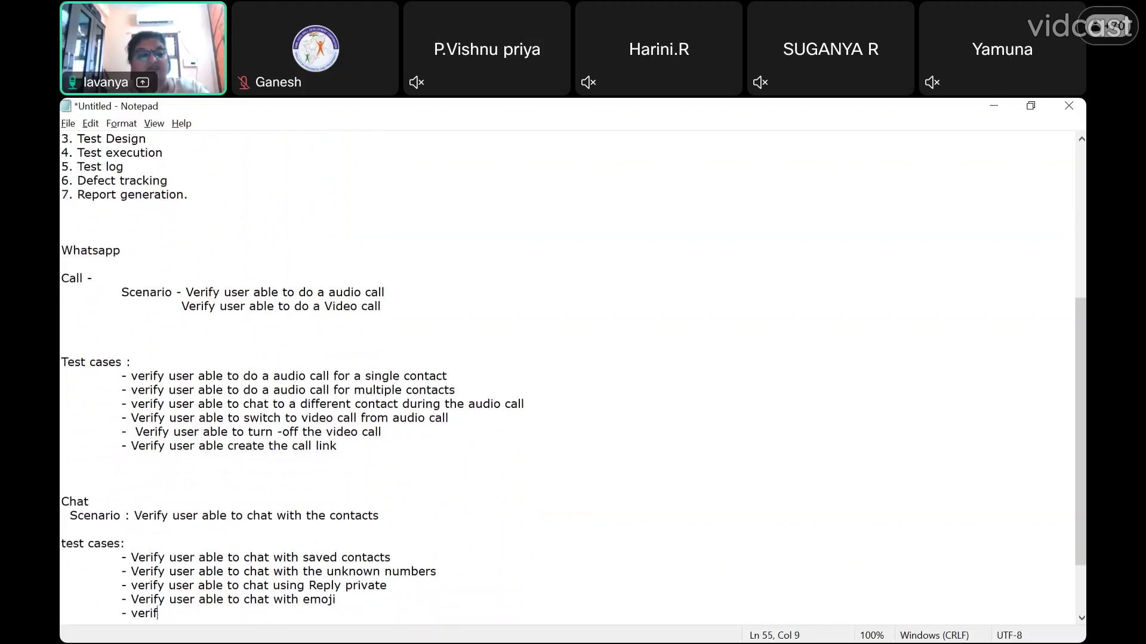
pyautogui.write('y user ab')
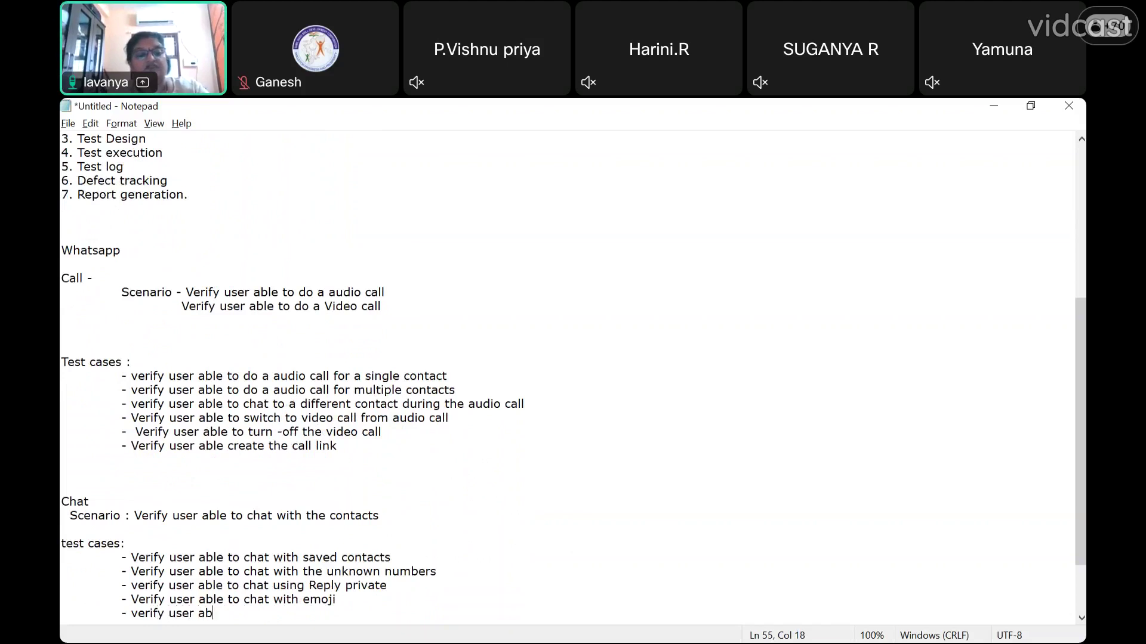
pyautogui.write('le to cha')
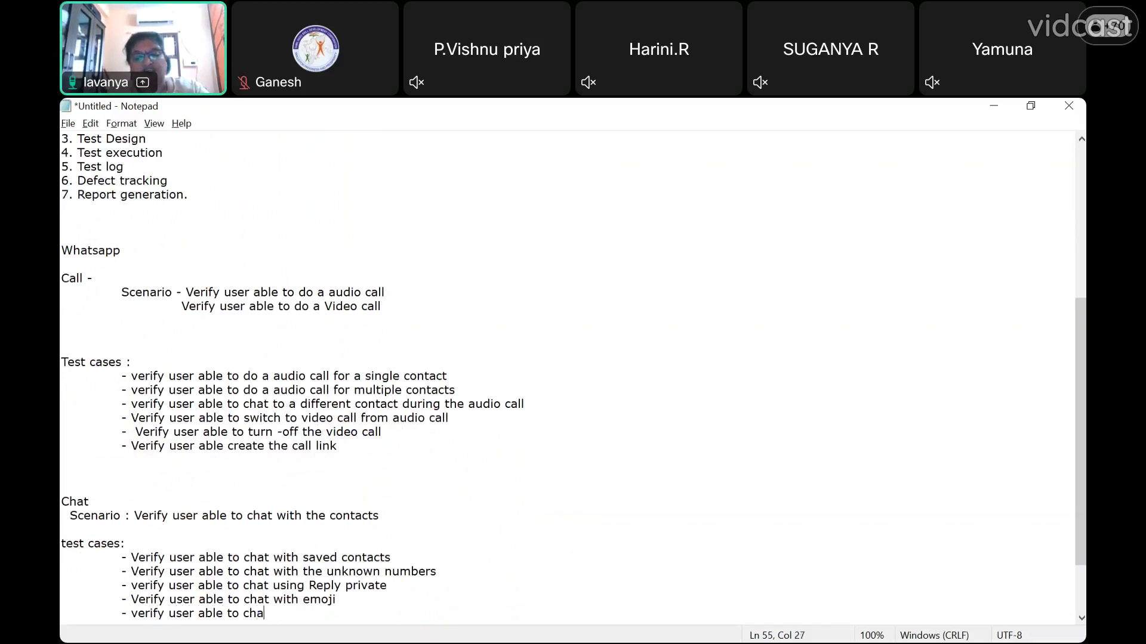
pyautogui.write('t with ')
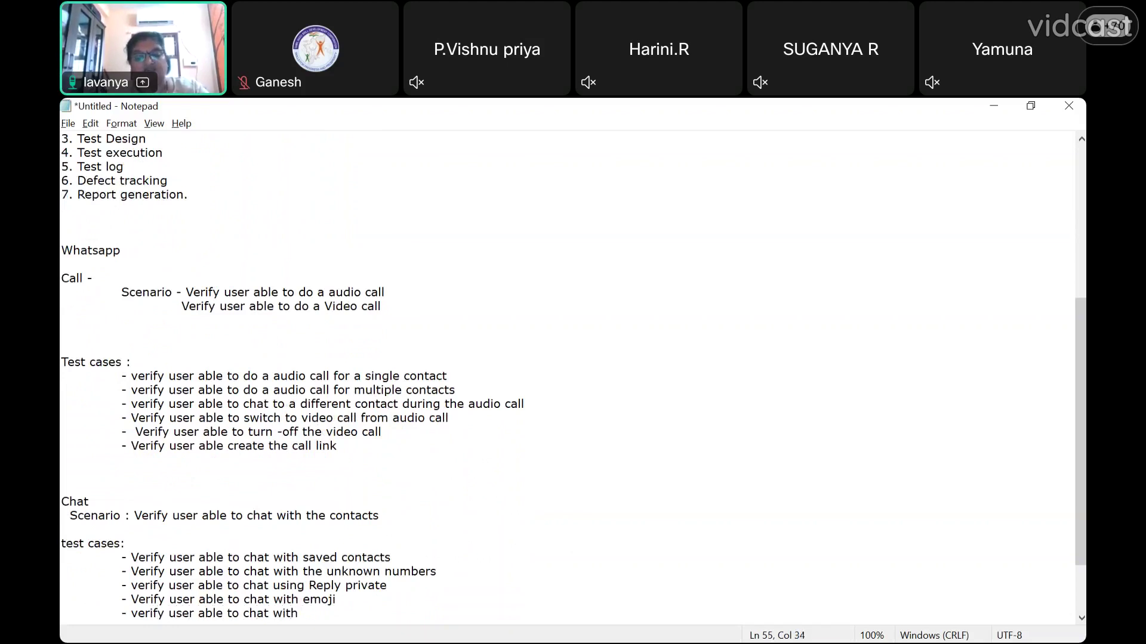
pyautogui.write('Text and')
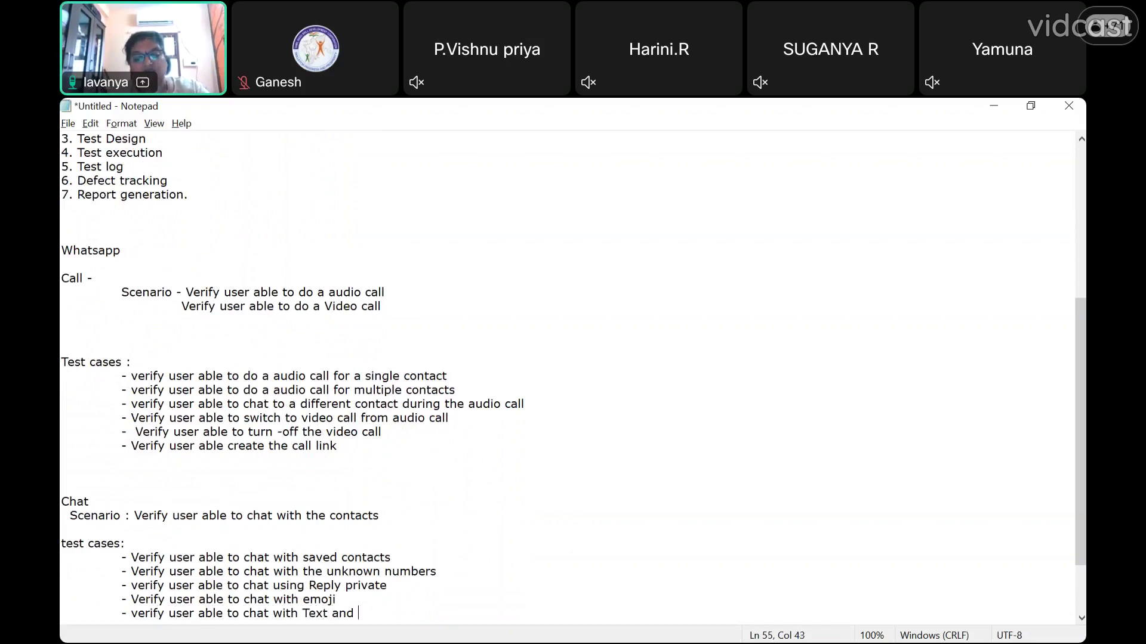
pyautogui.write(' em')
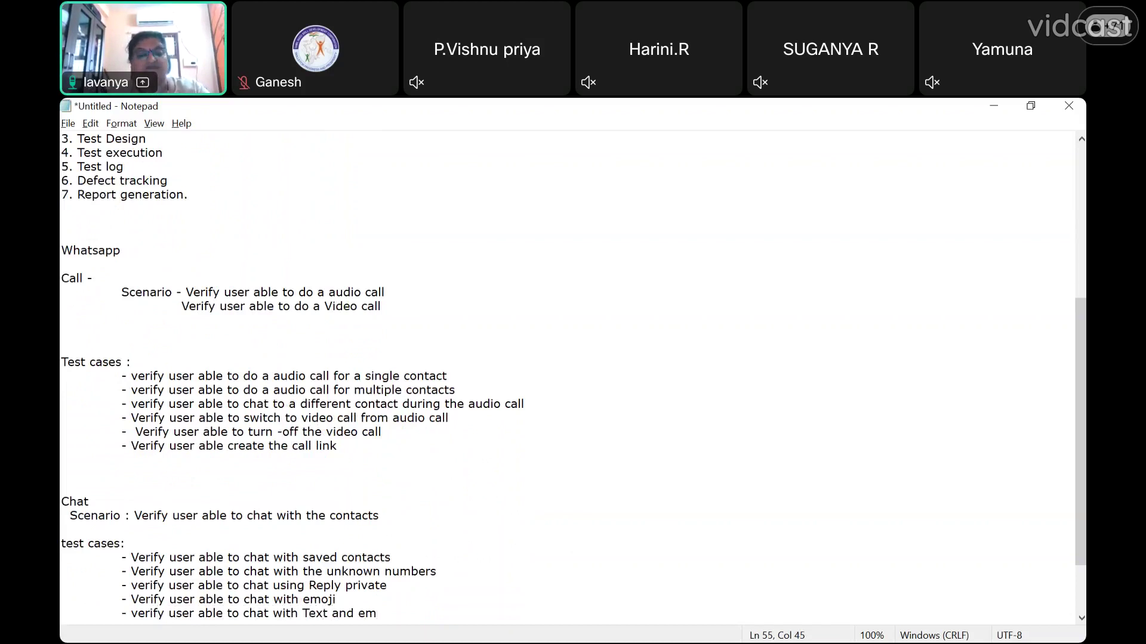
pyautogui.write('oji')
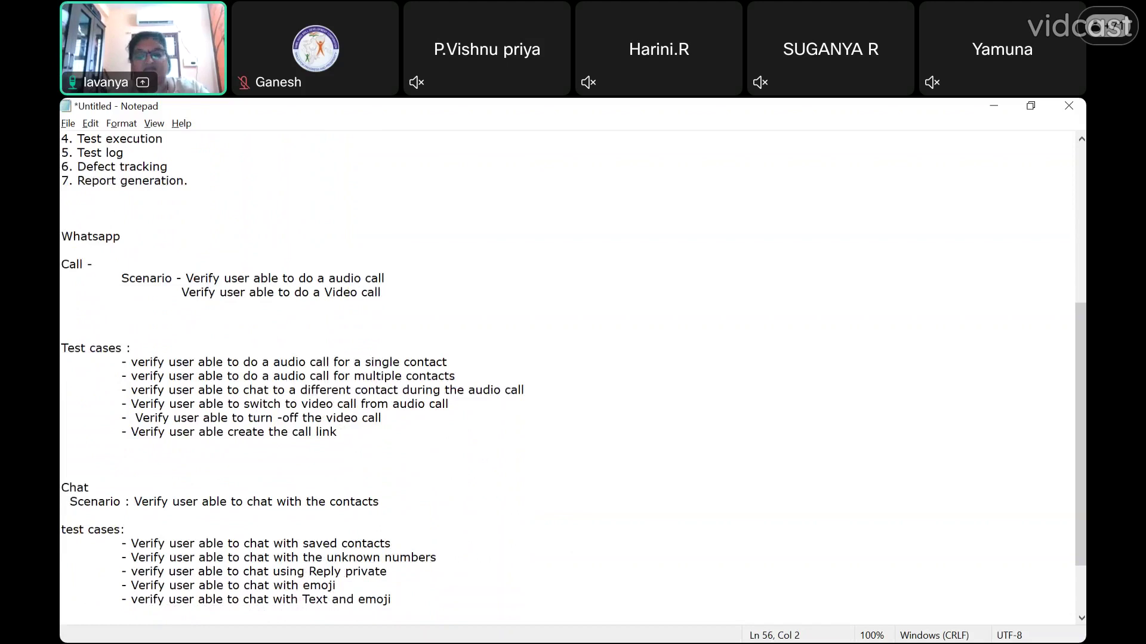
# - Add Chat test cases for chatting with Gif images and forwarding the videos
pyautogui.write('Verif')
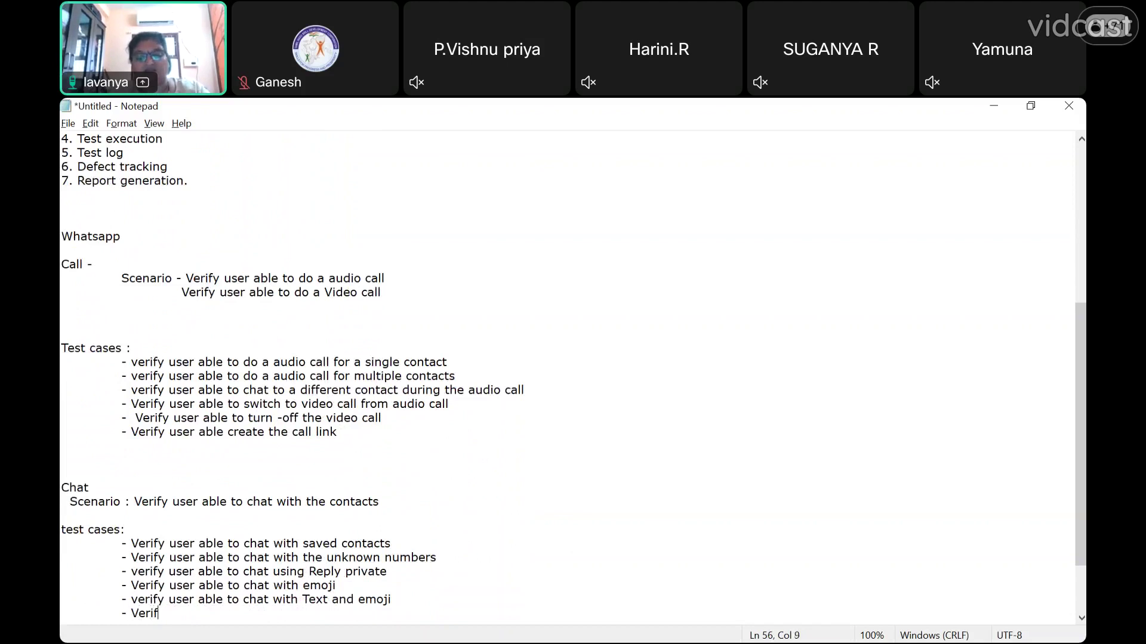
pyautogui.write('y user able ')
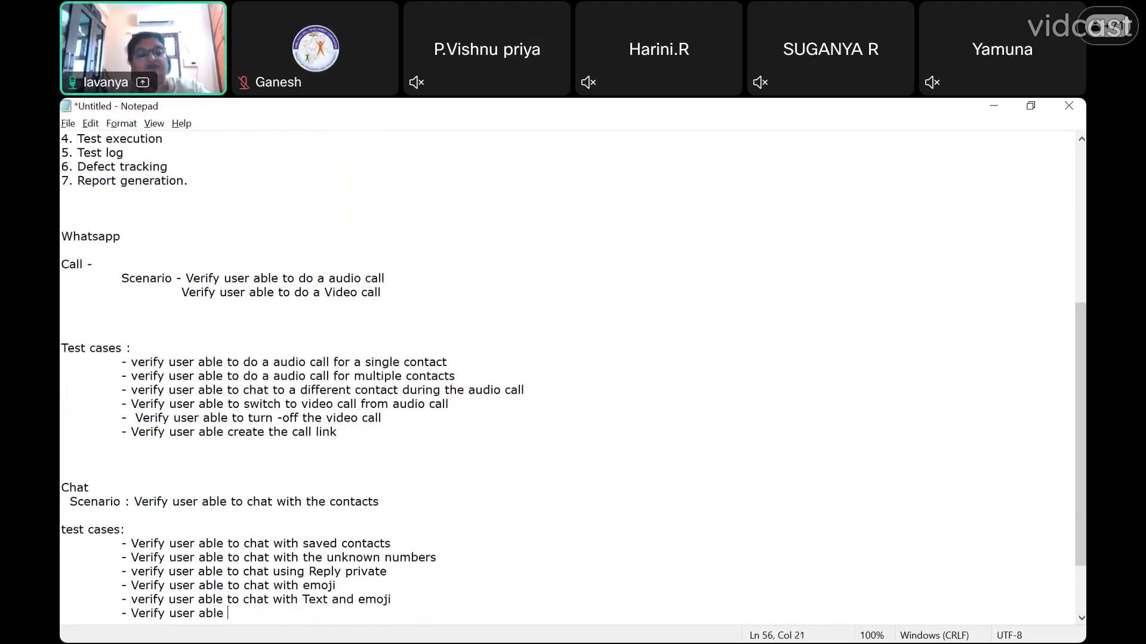
pyautogui.write('to chat with')
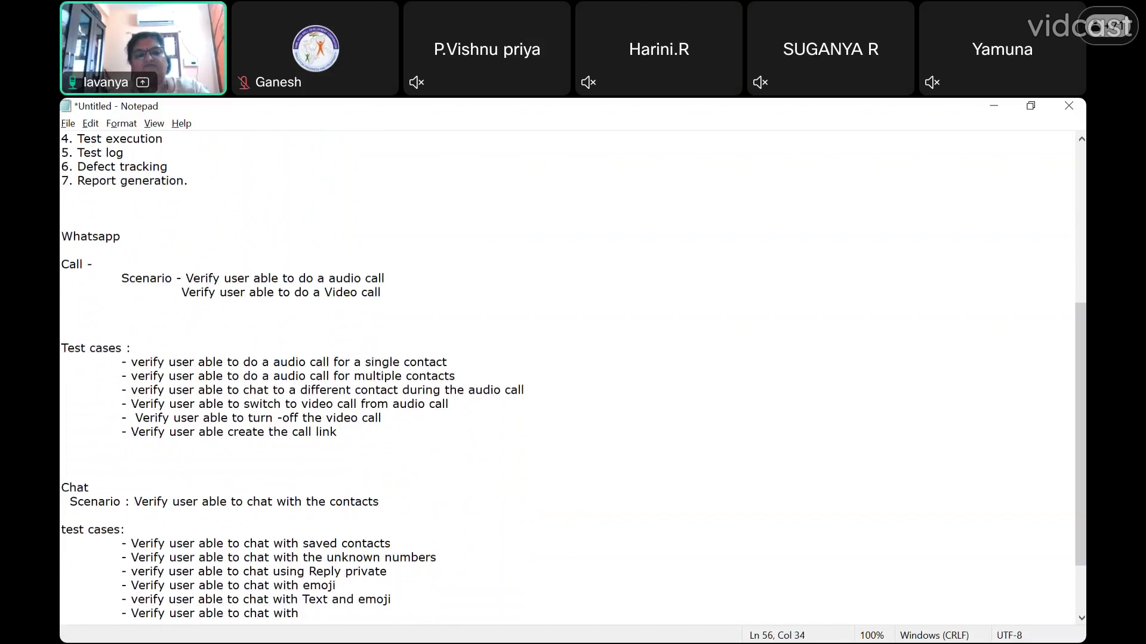
pyautogui.write(' Gif')
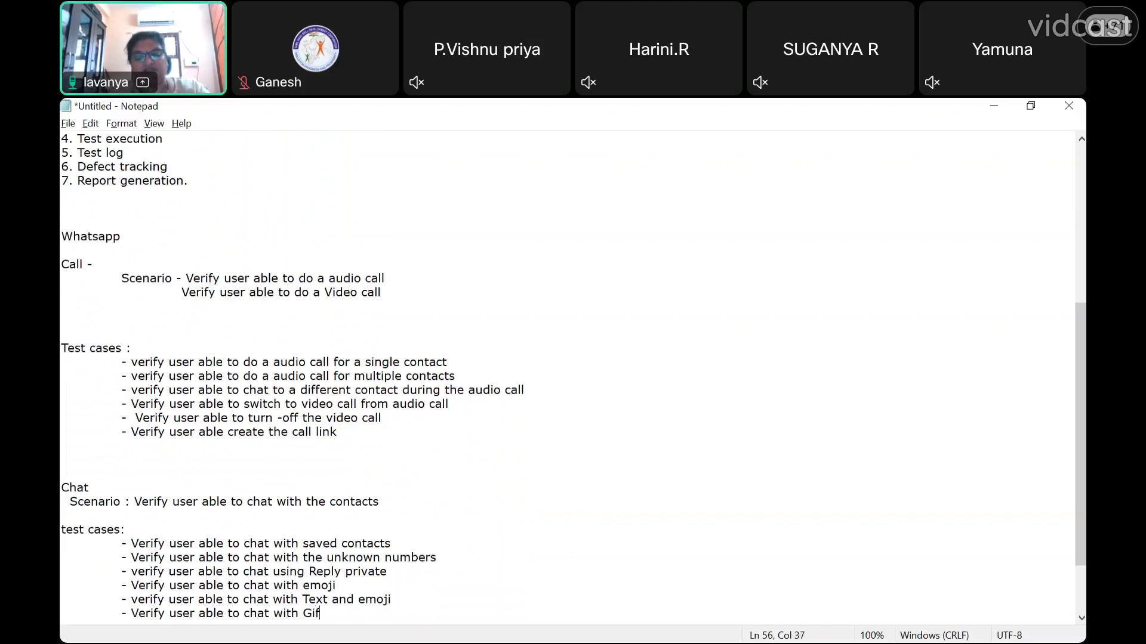
pyautogui.write(' images')
pyautogui.press('Return')
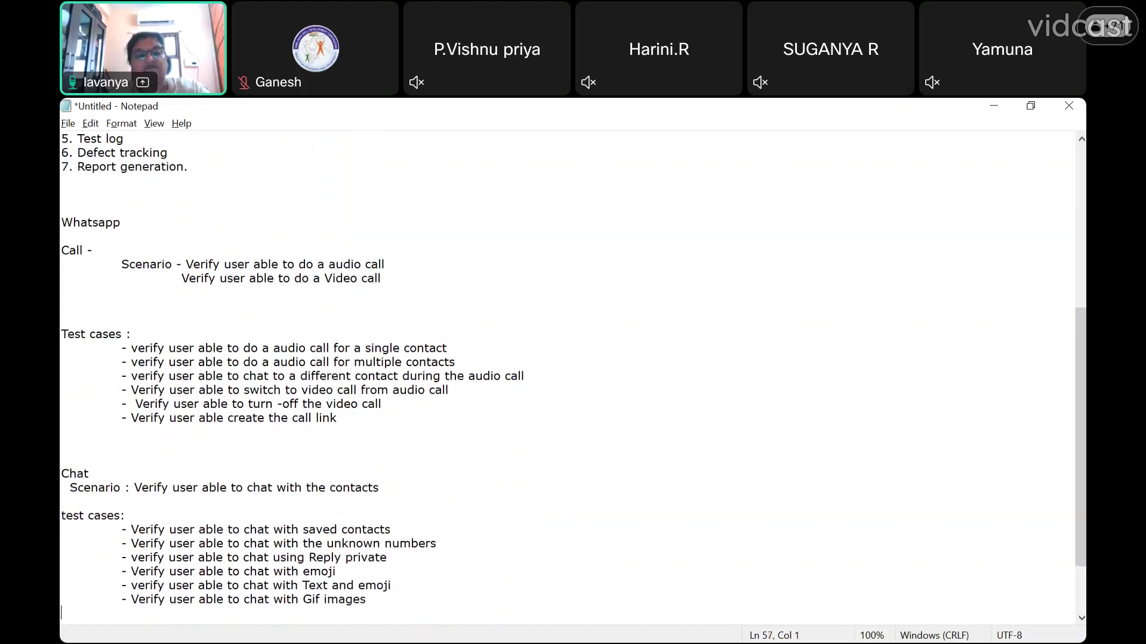
pyautogui.write('- Verify i')
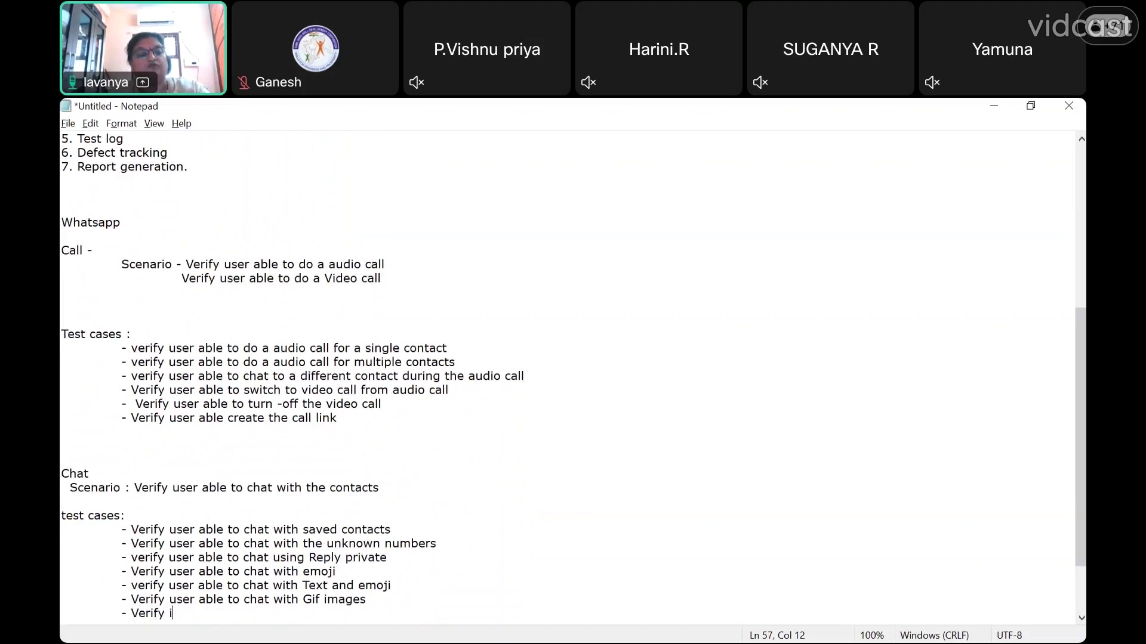
pyautogui.press('BackSpace')
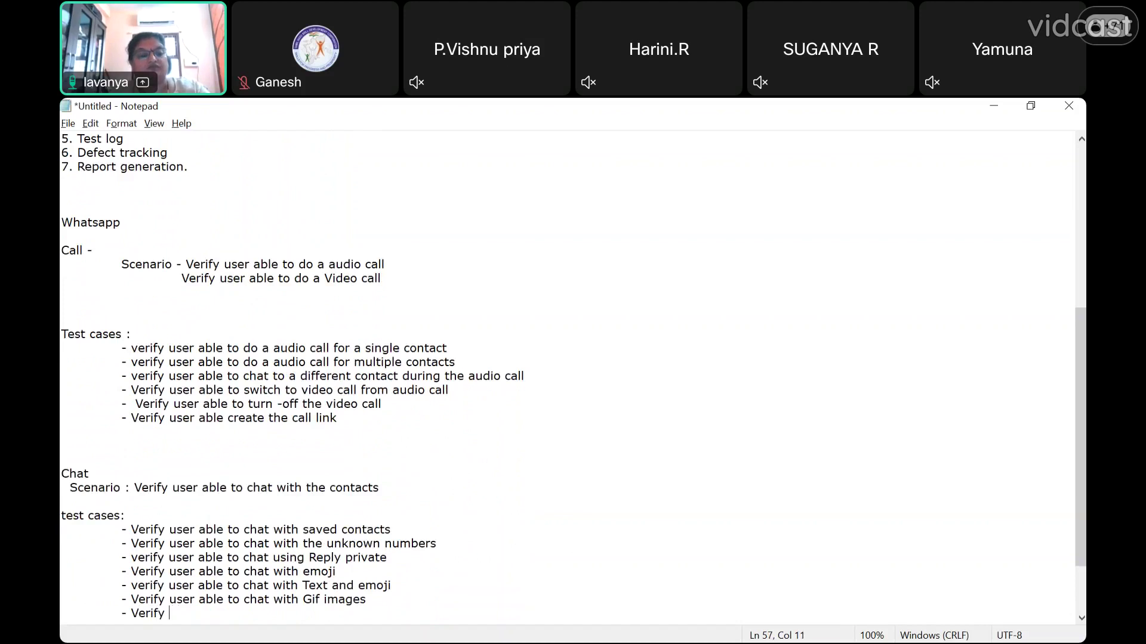
pyautogui.write('user able to')
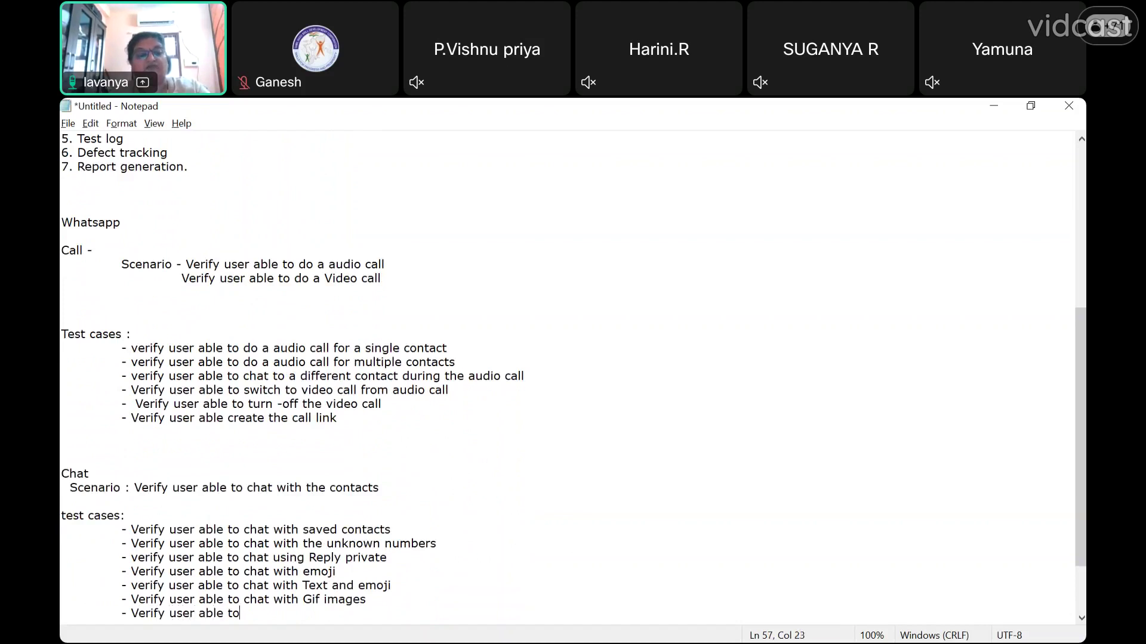
pyautogui.write(' forward the ')
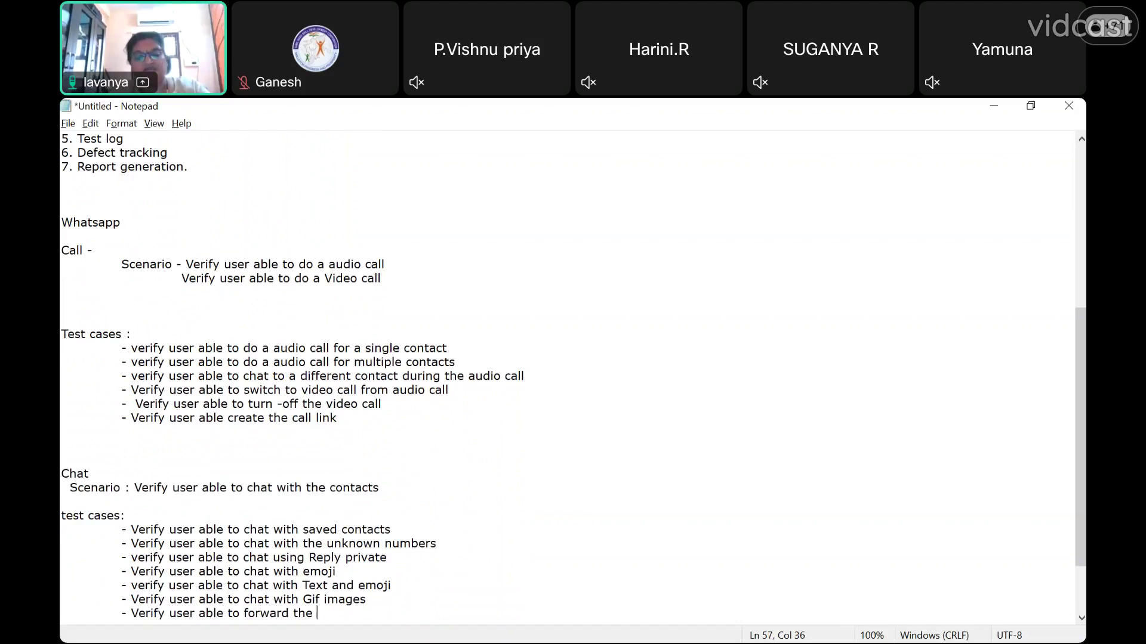
pyautogui.write('video')
pyautogui.write('s')
# - Add the final line '- Verify user able to forward more than 5 contact at a time'
pyautogui.press('Return')
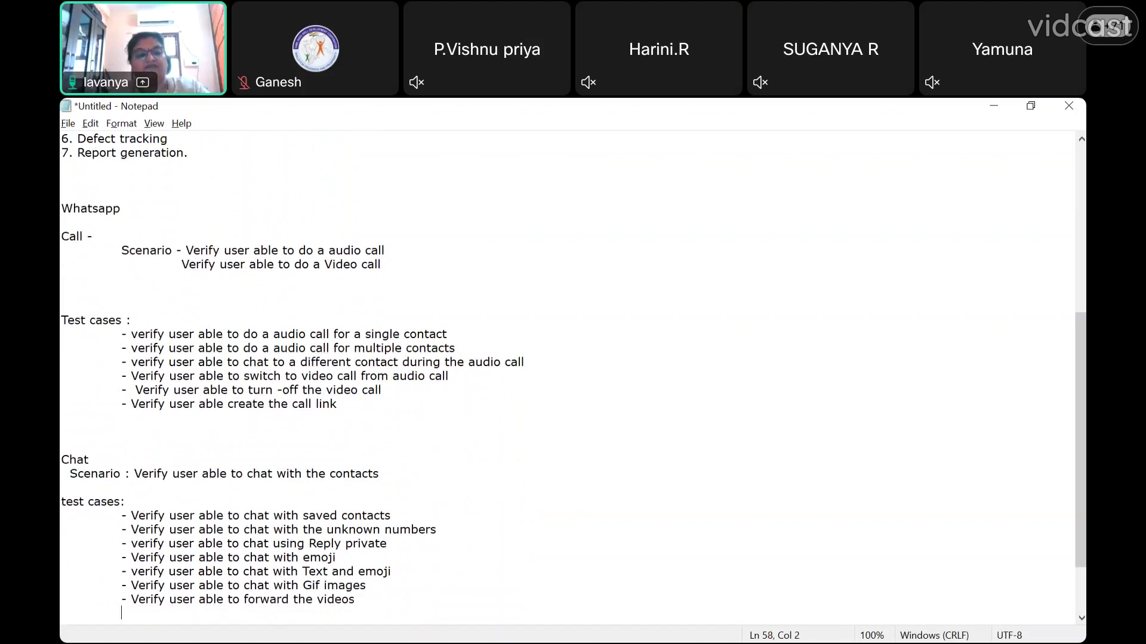
pyautogui.write('- ver')
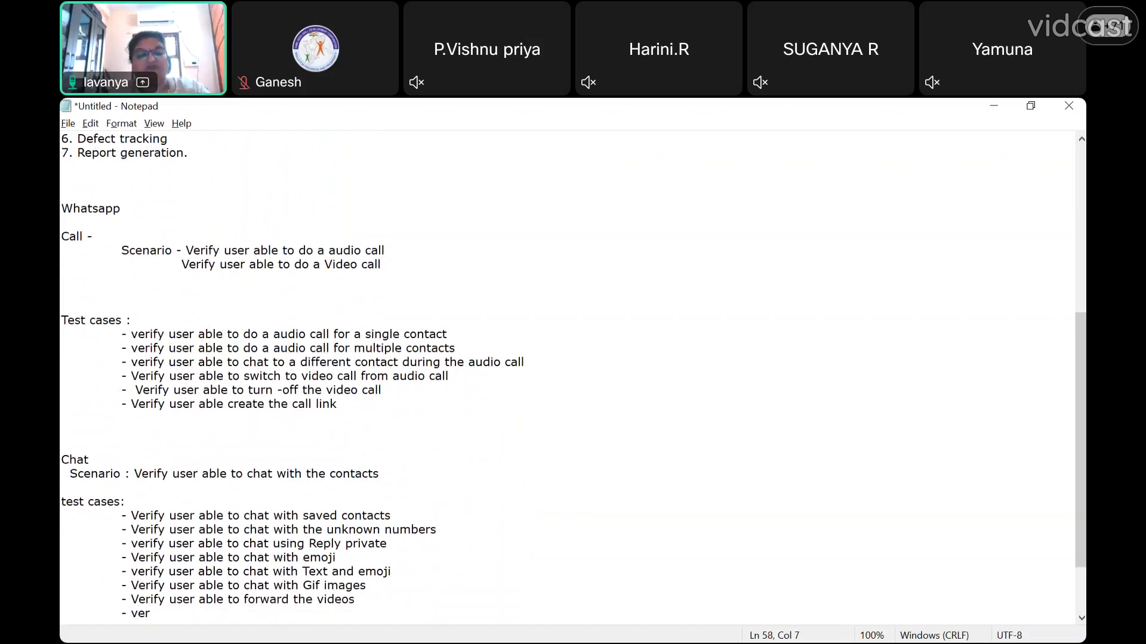
pyautogui.press('BackSpace')
pyautogui.press('BackSpace')
pyautogui.press('BackSpace')
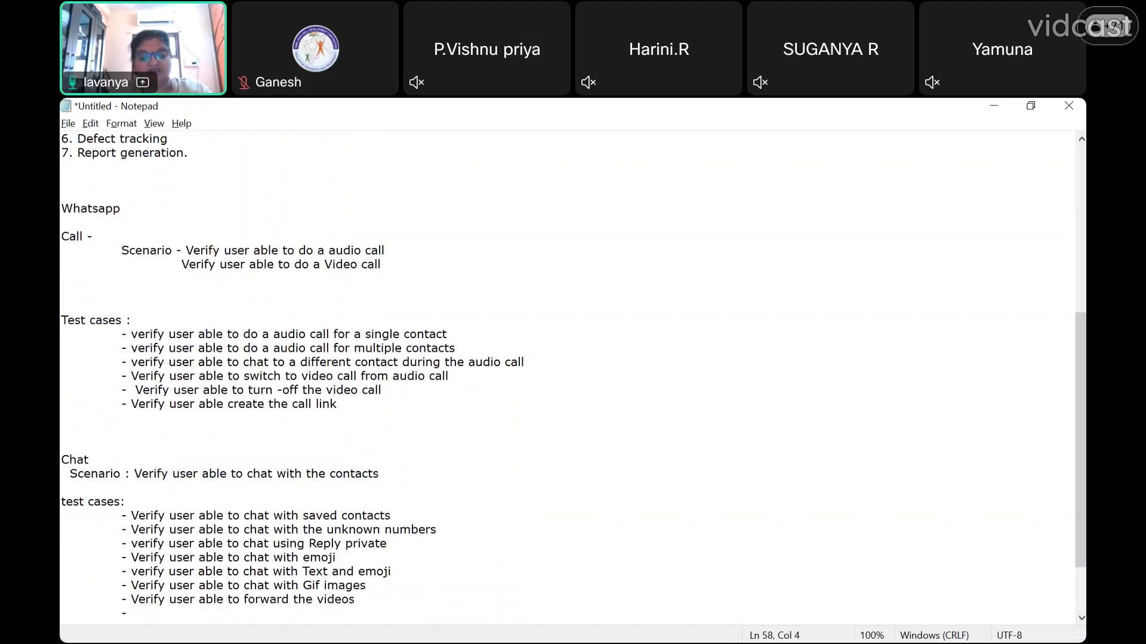
pyautogui.write('Verify')
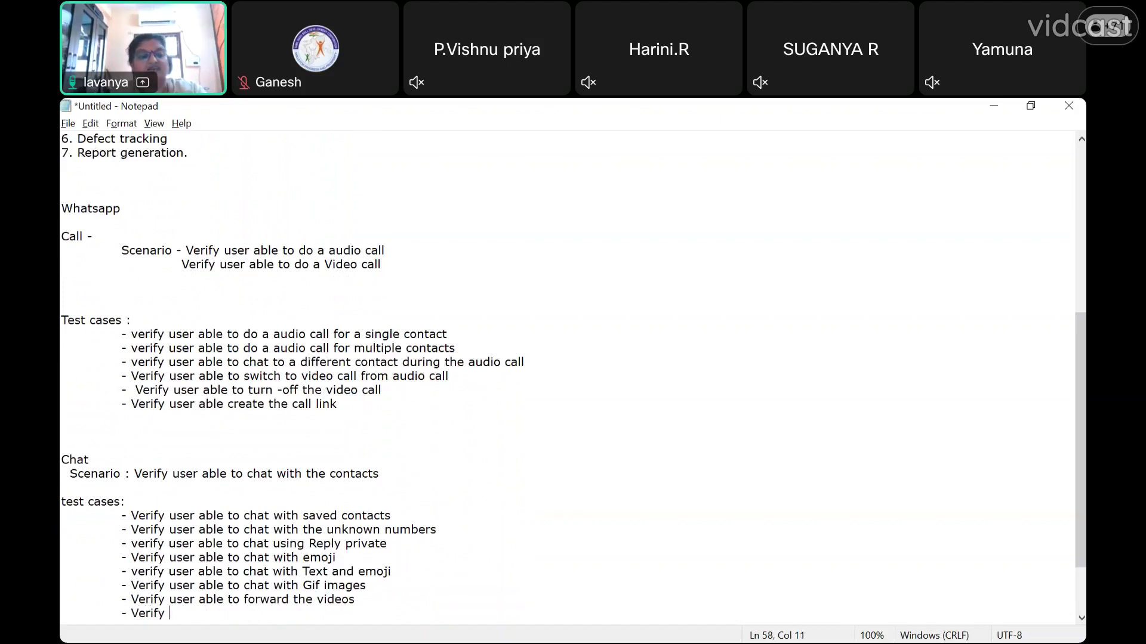
pyautogui.write(' user able')
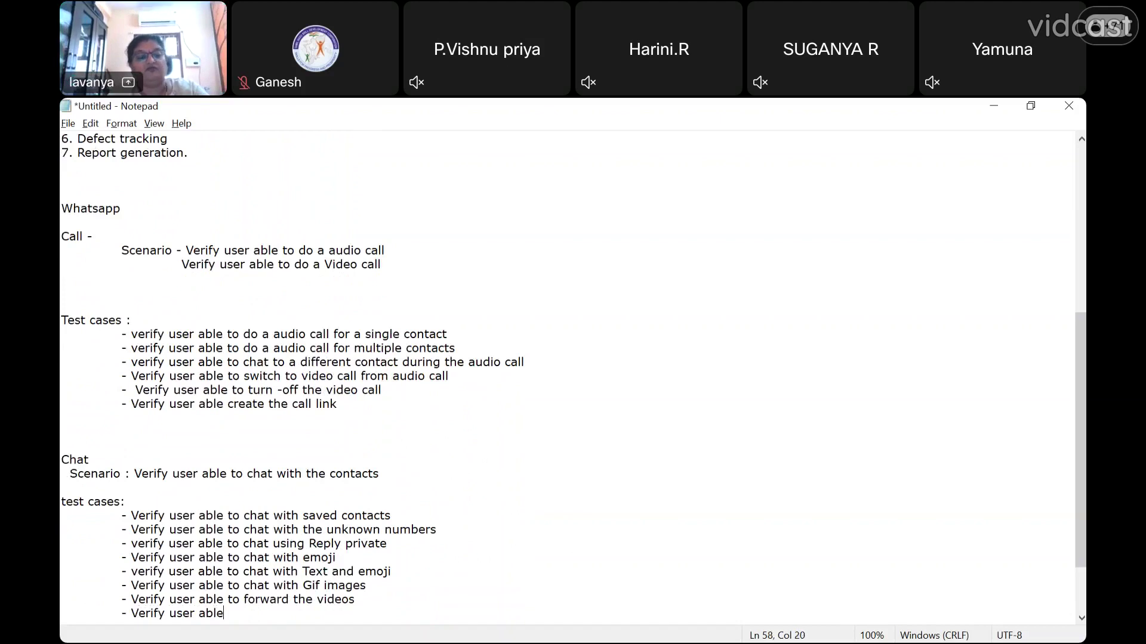
pyautogui.write(' to forw')
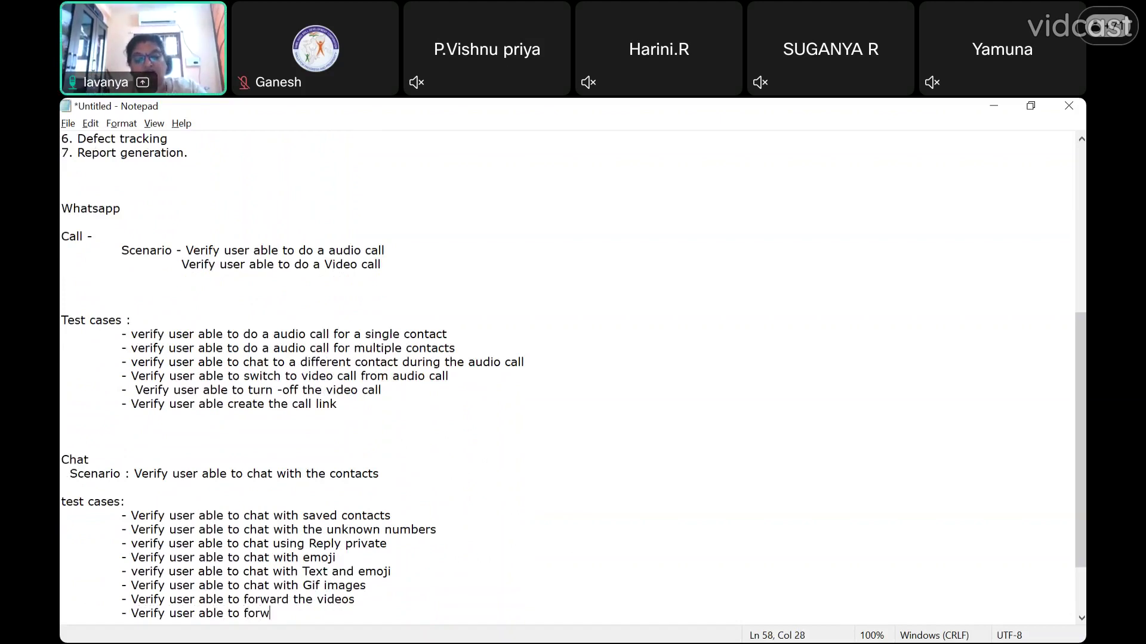
pyautogui.write('ard more than ')
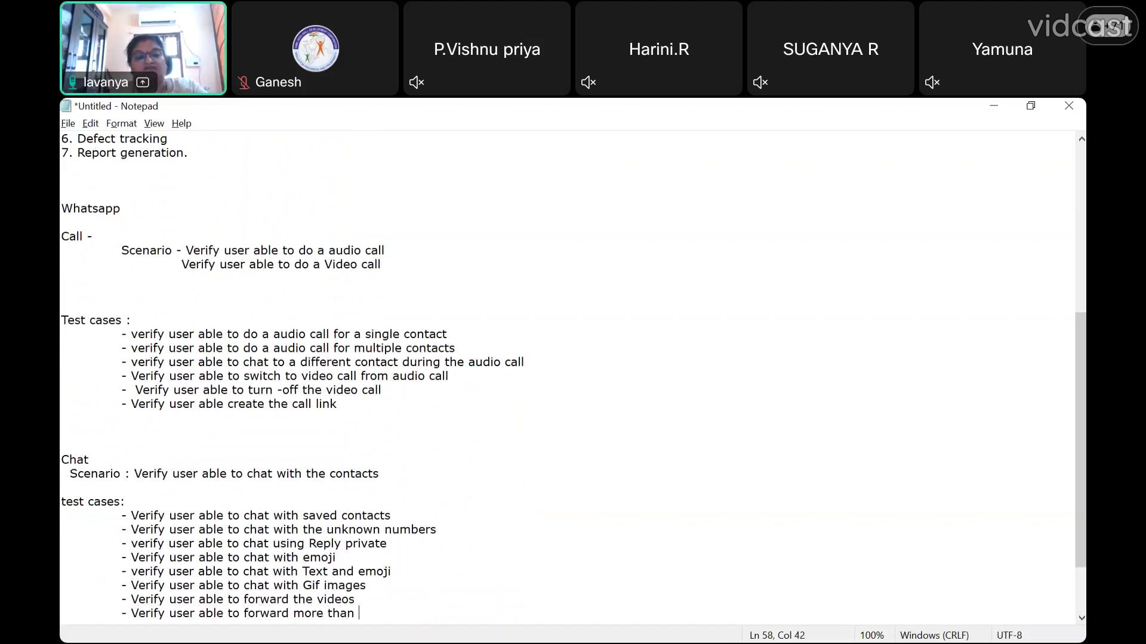
pyautogui.write('5 contact at ')
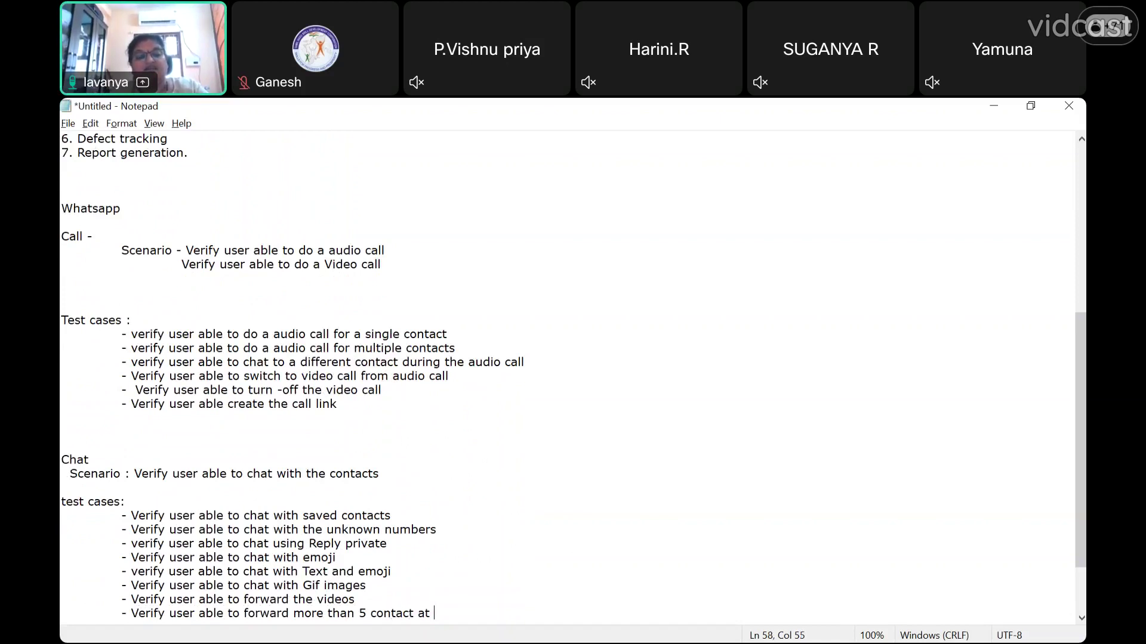
pyautogui.write('a time')
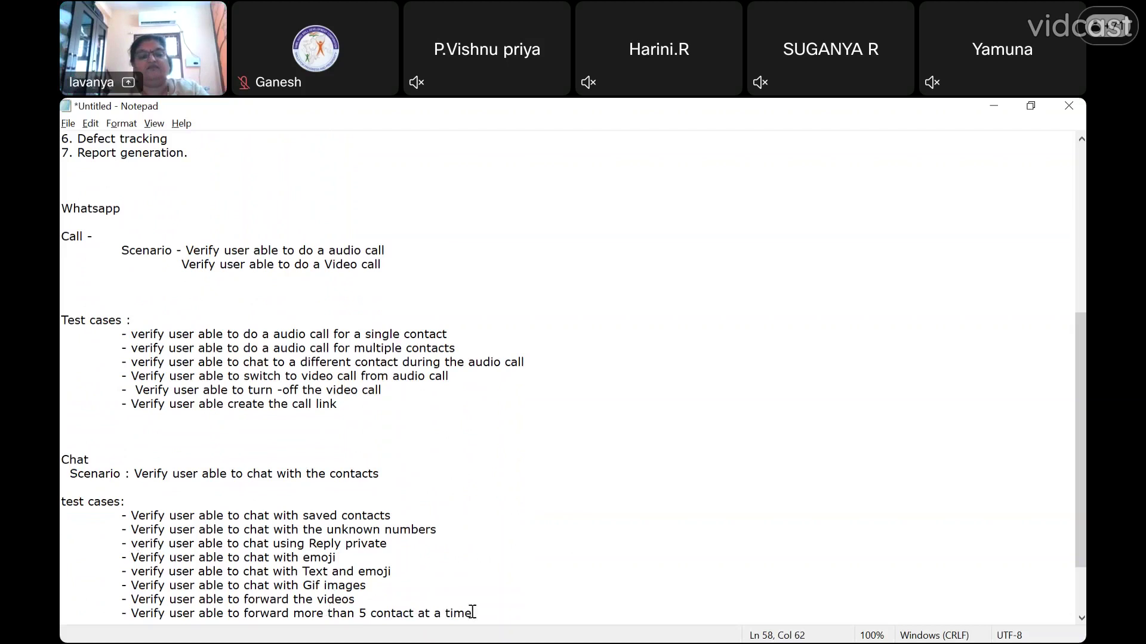
# - Add a blank line after the last test case and select the Chat section from its heading to the end
pyautogui.press('Return')
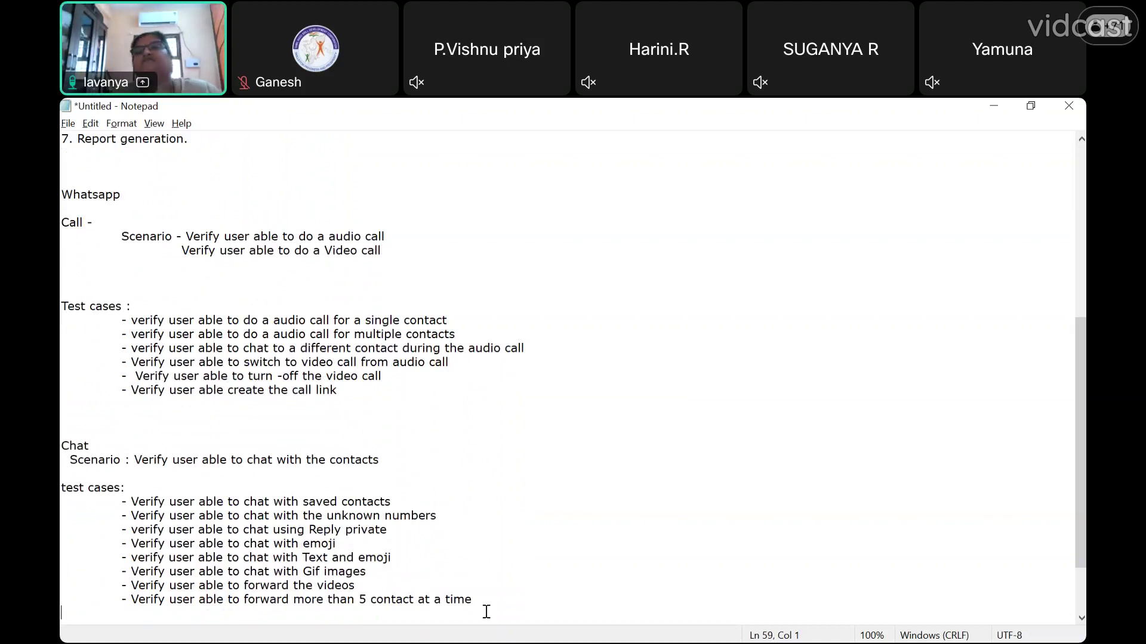
pyautogui.moveTo(487, 611); pyautogui.dragTo(65, 445)
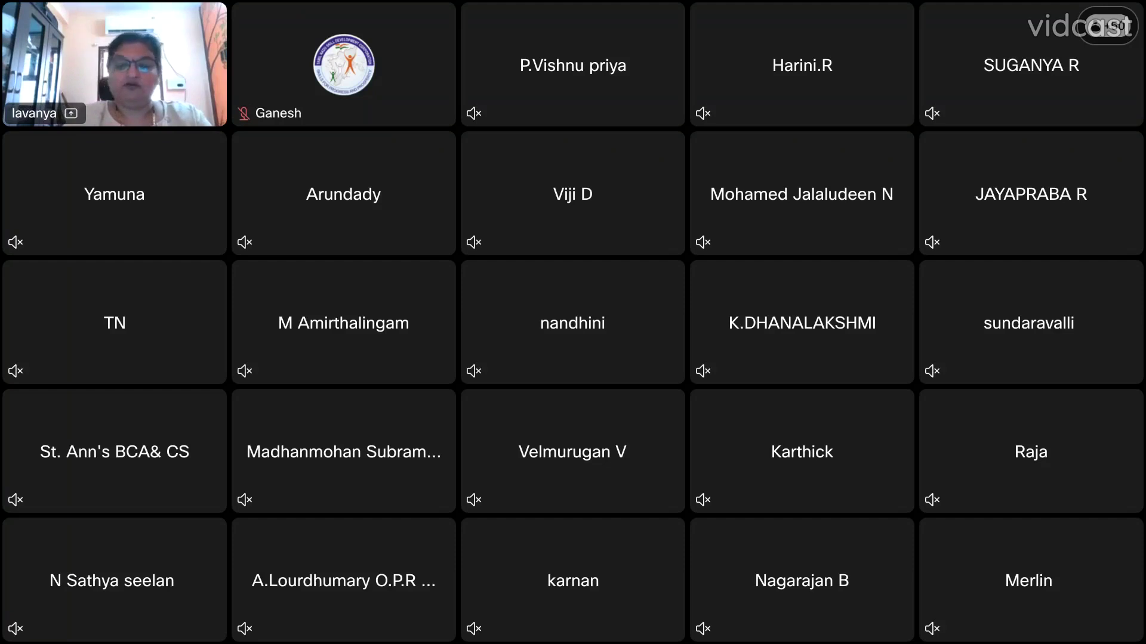
# - Type the 'Login' heading, the line 'Scenario: Verify user able to able to login', and begin the test cases heading
pyautogui.write('Login')
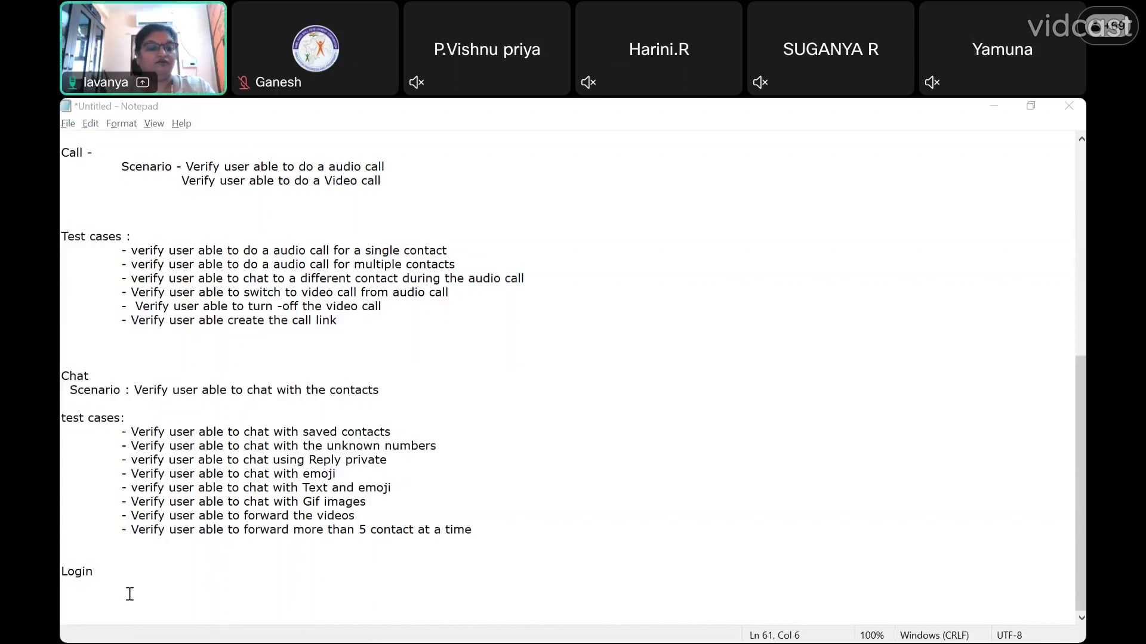
pyautogui.click(130, 594)
pyautogui.write('Scen')
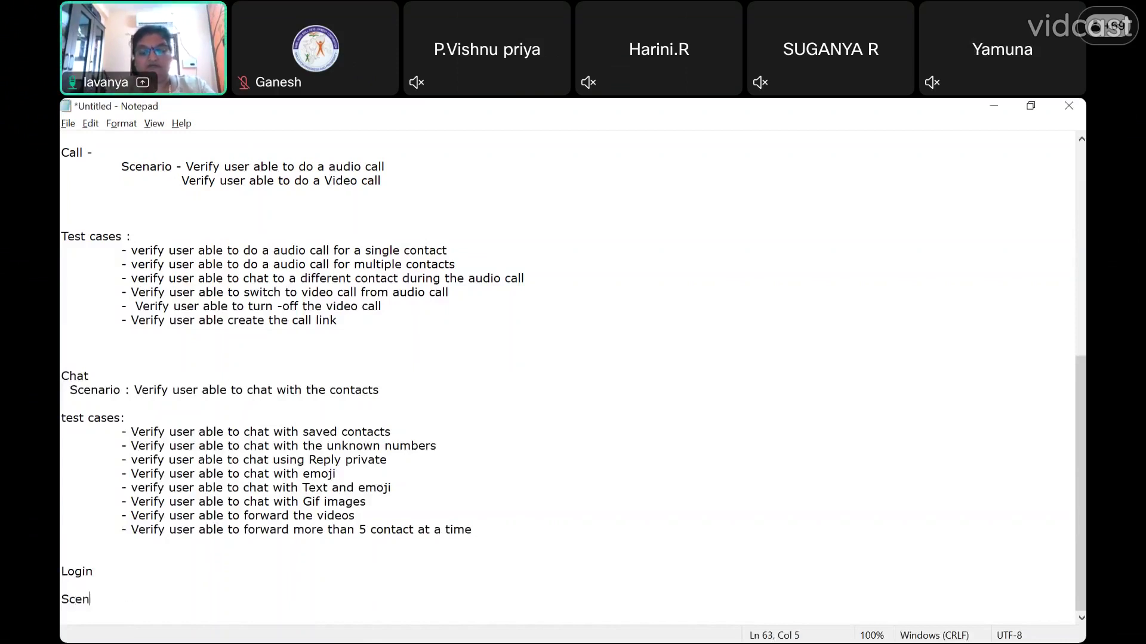
pyautogui.write('ario: ')
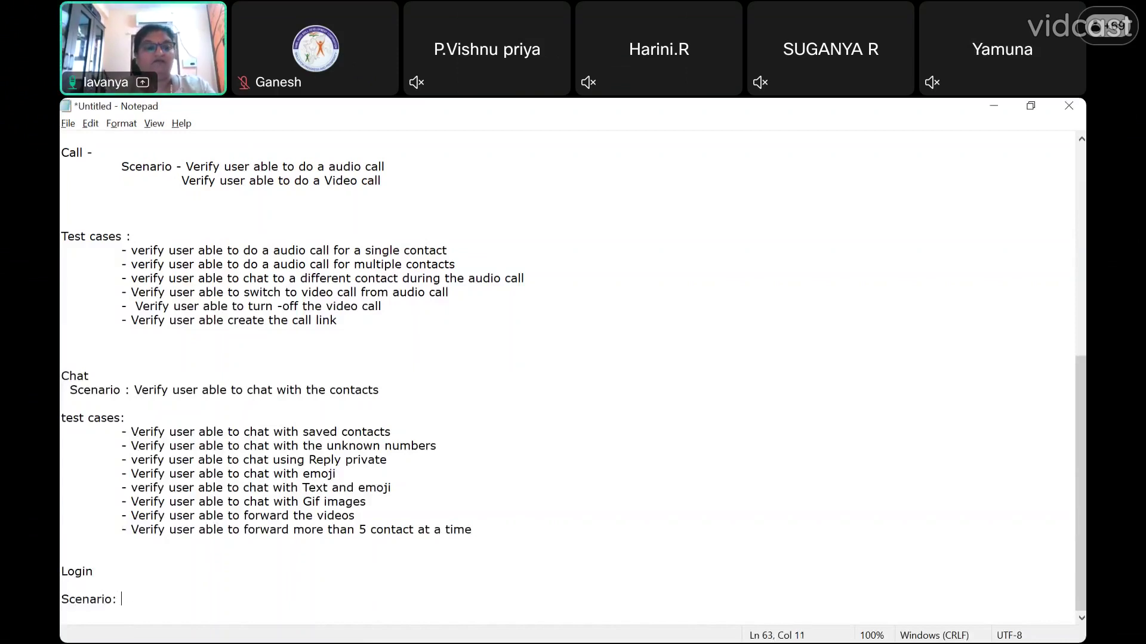
pyautogui.write('Verify')
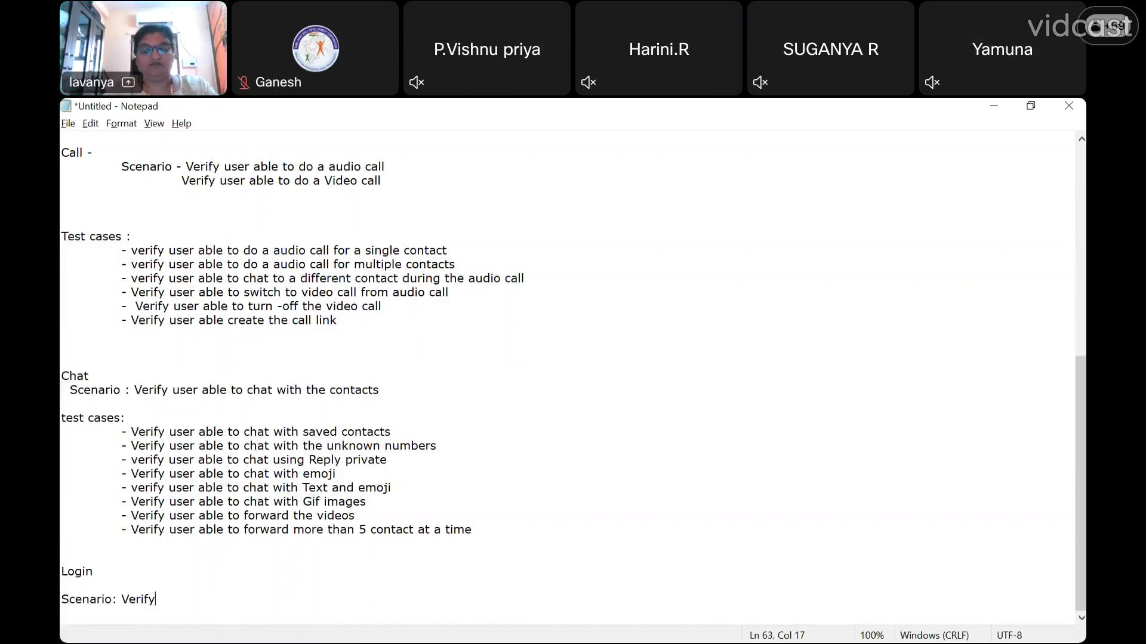
pyautogui.write(' user able to')
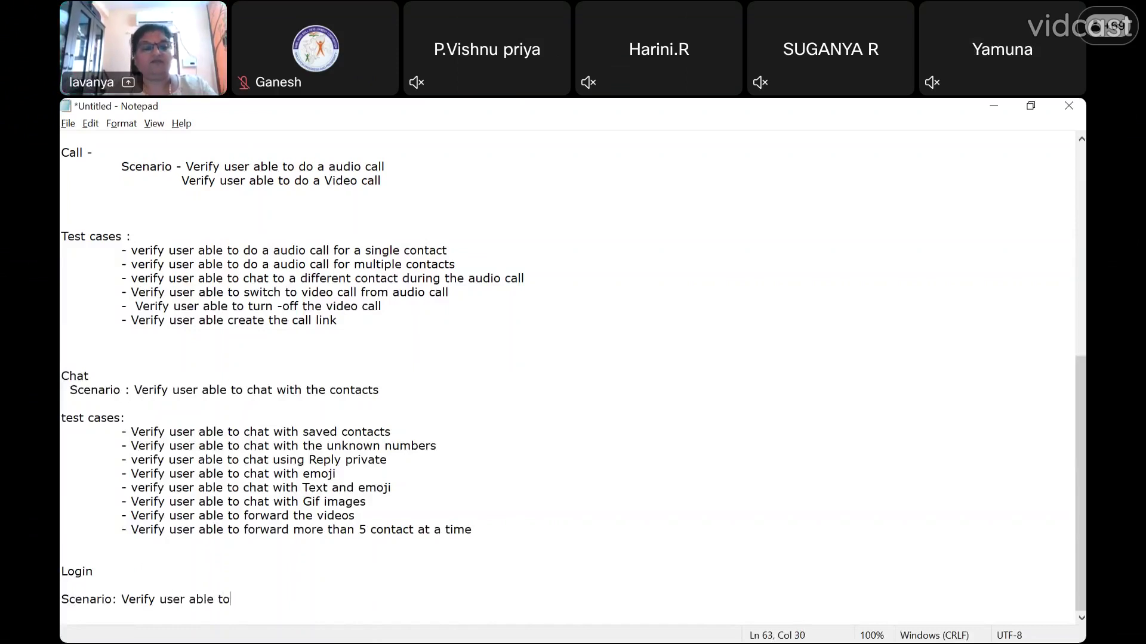
pyautogui.write(' ab')
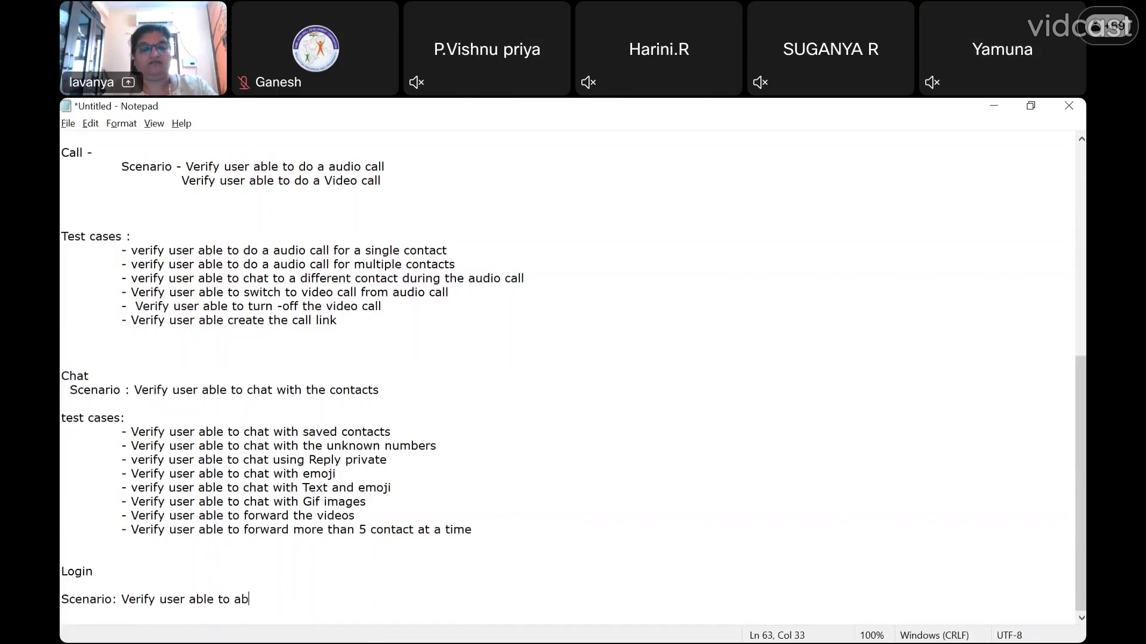
pyautogui.write('le to login')
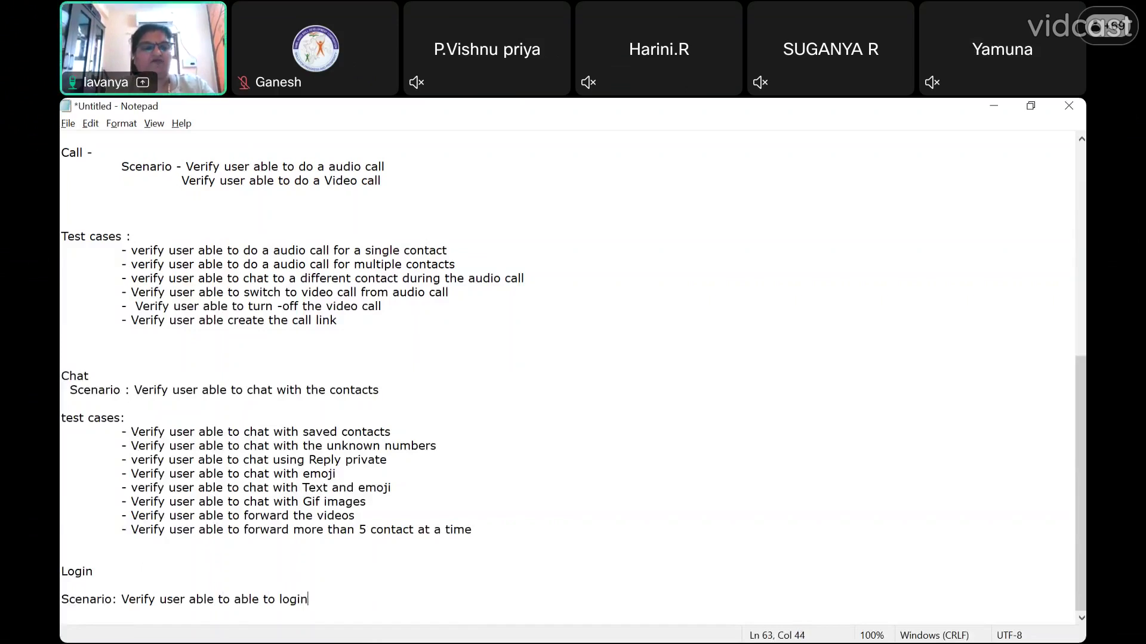
pyautogui.press('Return')
pyautogui.press('Return')
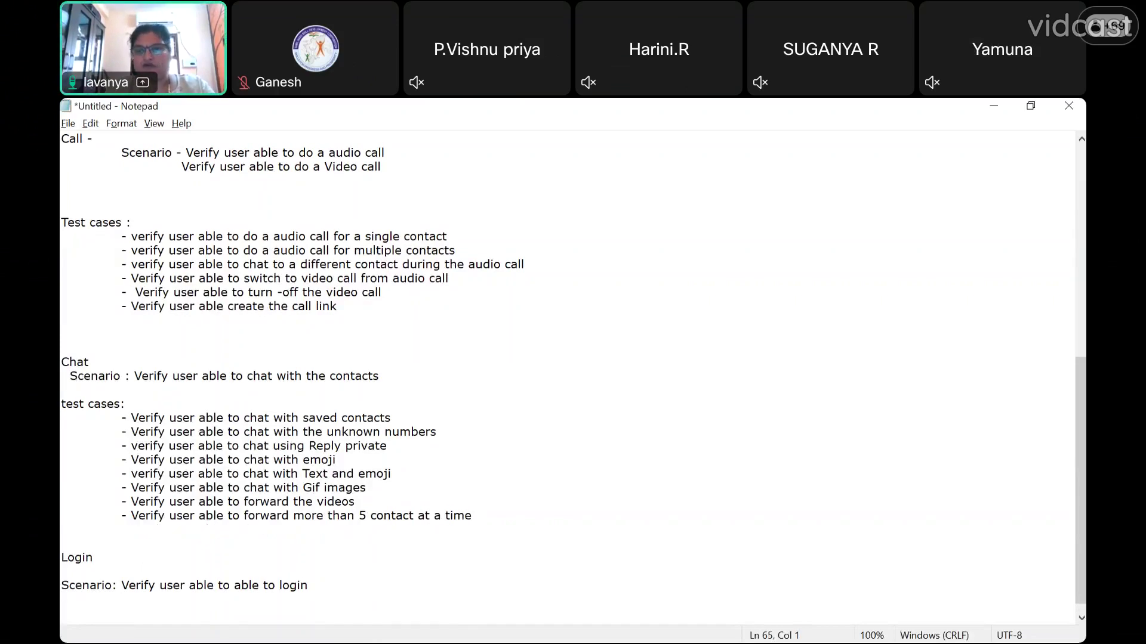
pyautogui.write('Test csa')
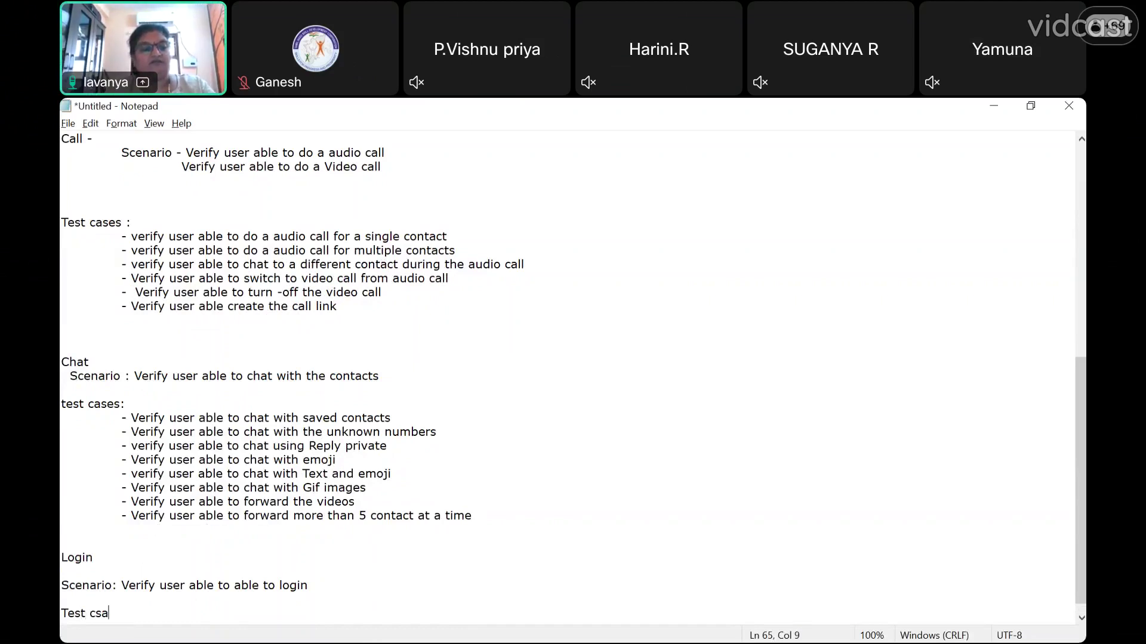
# - Correct the heading to 'Test cases:' and add '- Verify user able to login with valid credentials'
pyautogui.press('BackSpace')
pyautogui.press('BackSpace')
pyautogui.write('as')
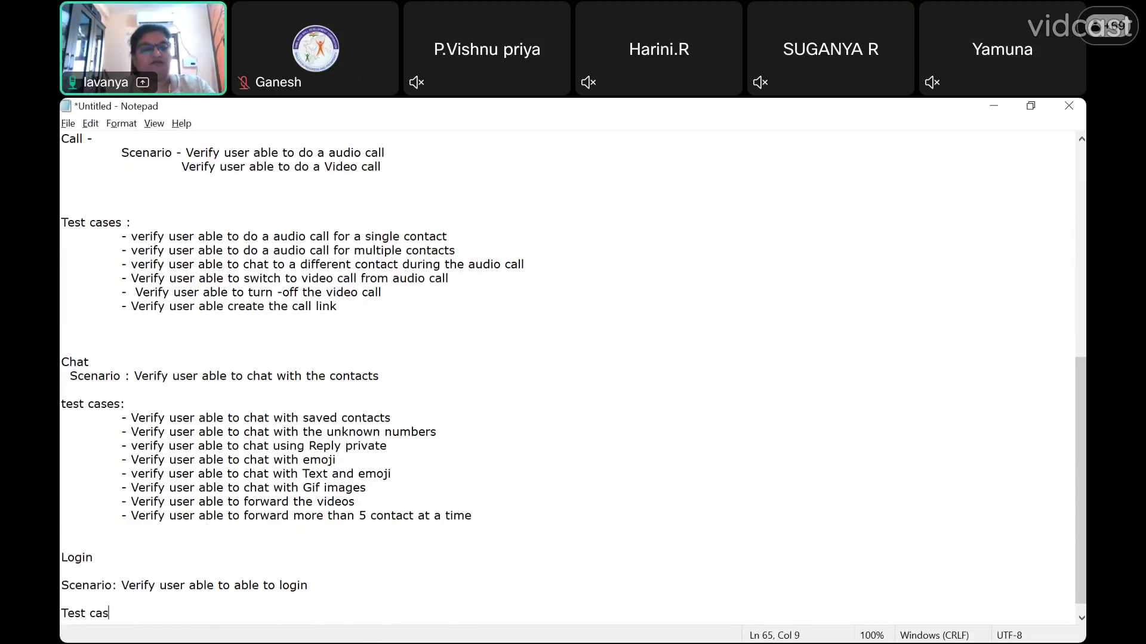
pyautogui.write('es:')
pyautogui.press('Return')
pyautogui.press('Tab')
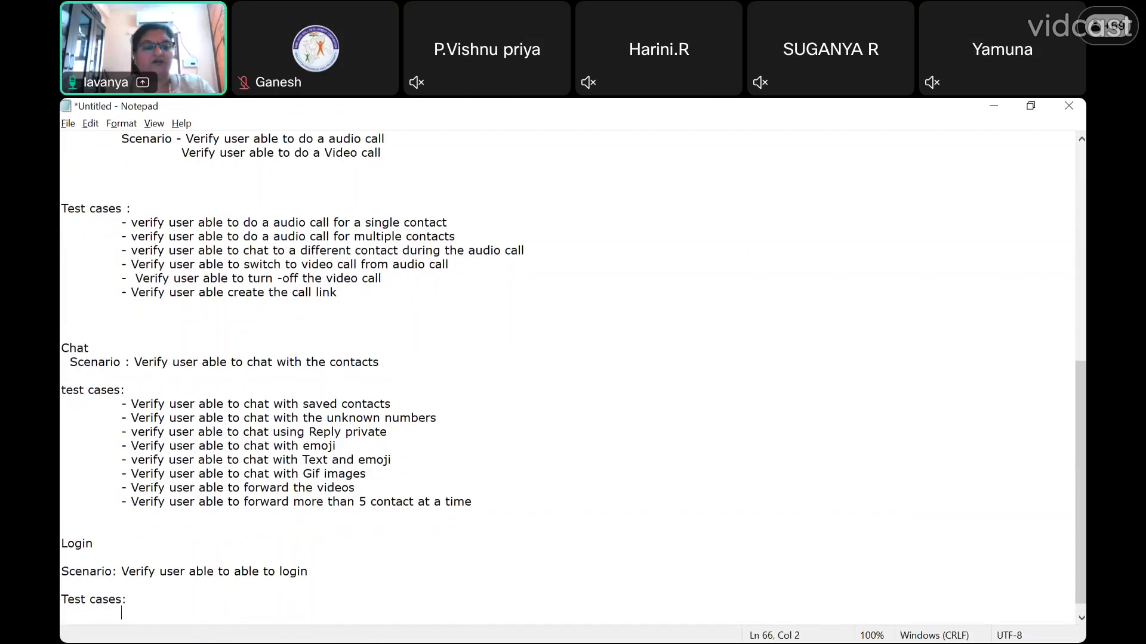
pyautogui.write('- Veri')
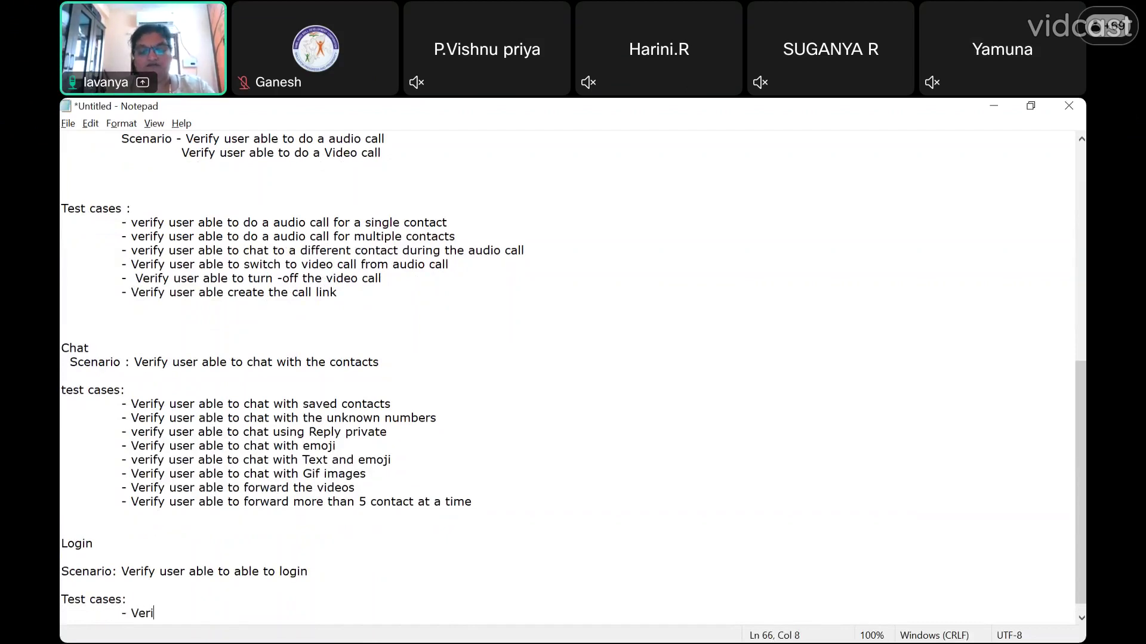
pyautogui.write('fy ude')
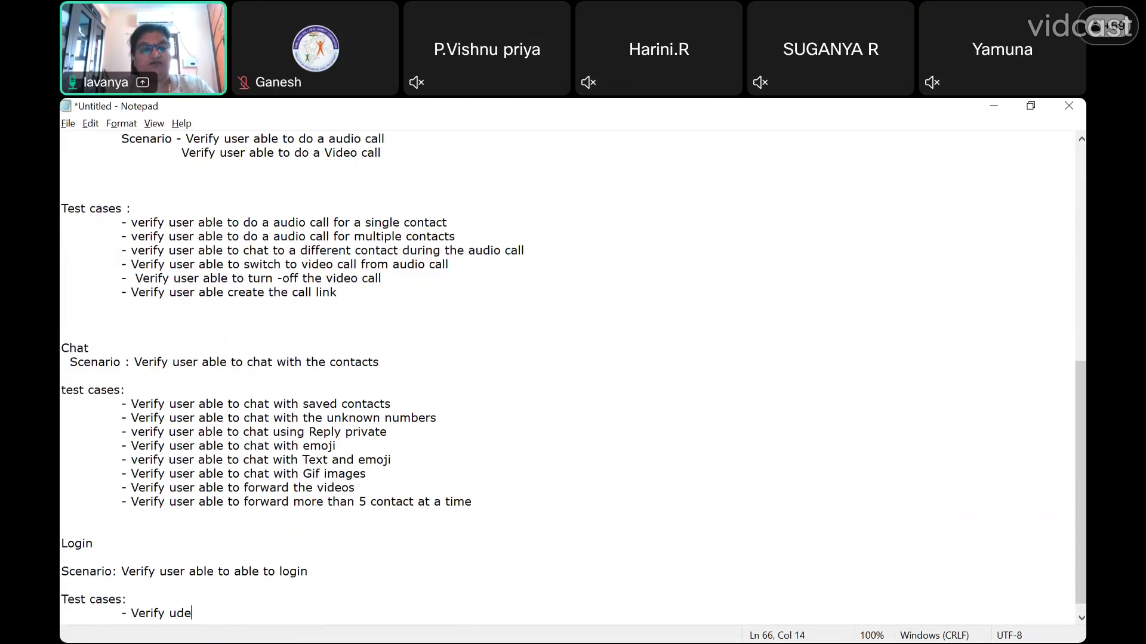
pyautogui.press('BackSpace')
pyautogui.press('BackSpace')
pyautogui.write('ser abl')
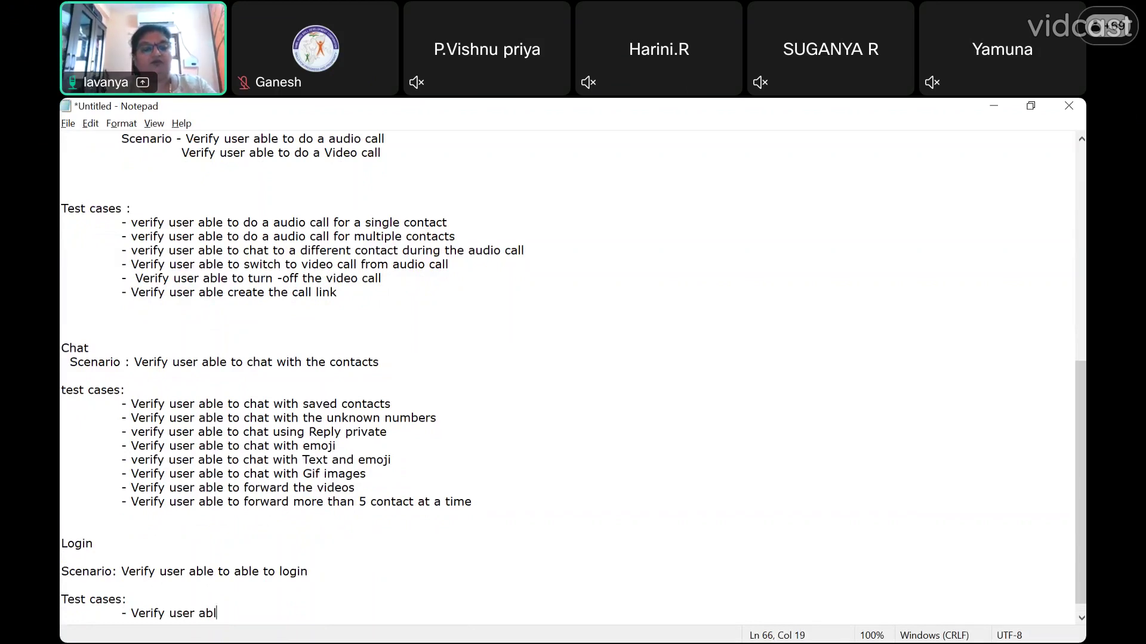
pyautogui.write('e to login wit')
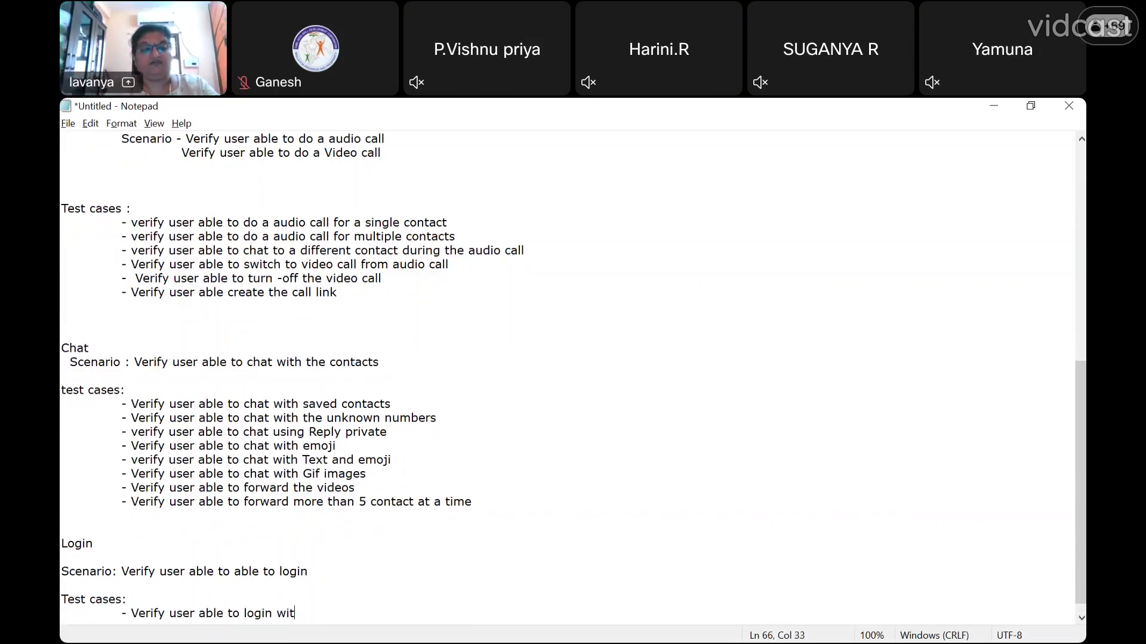
pyautogui.write('h valid credent')
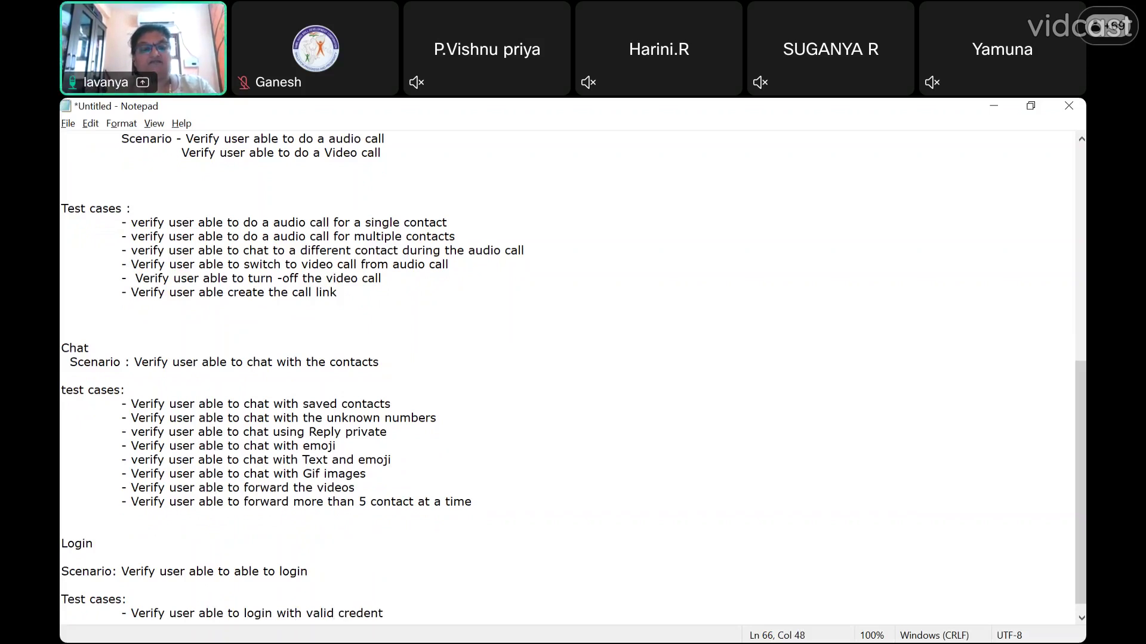
pyautogui.press('BackSpace')
pyautogui.write('ials')
pyautogui.press('BackSpace')
pyautogui.press('BackSpace')
pyautogui.press('BackSpace')
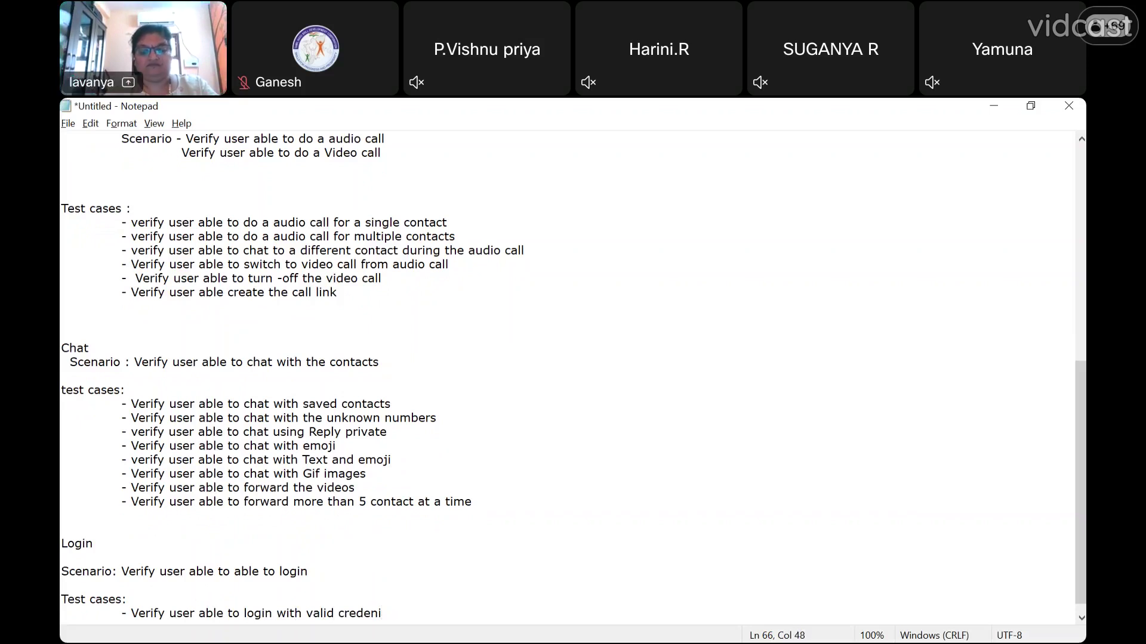
pyautogui.press('BackSpace')
pyautogui.write('tials')
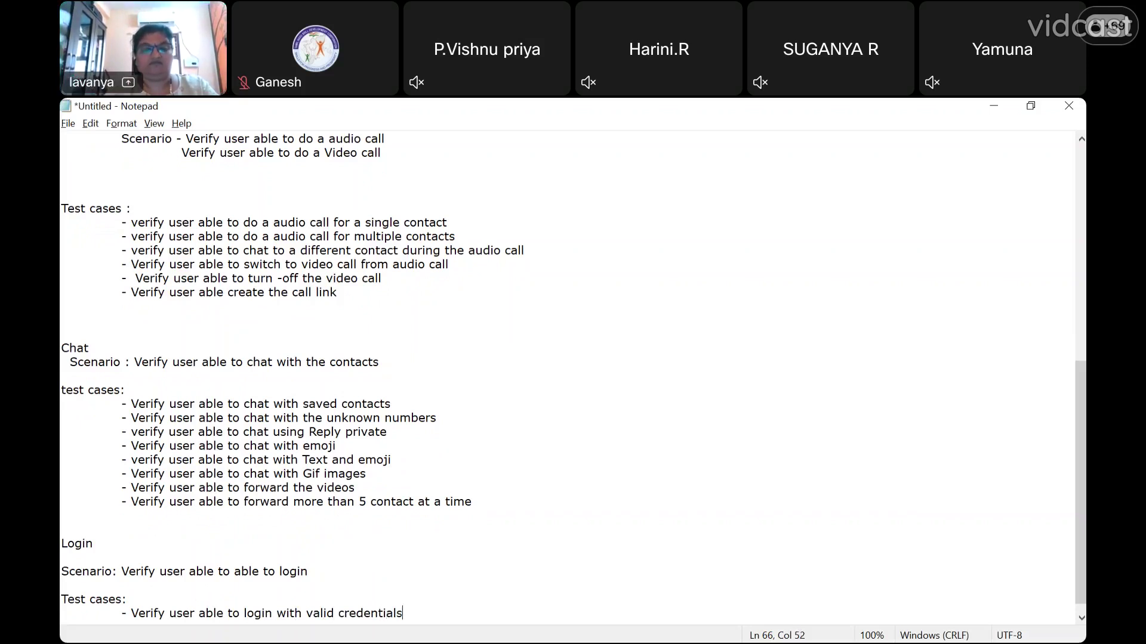
# - Add Login test cases for logging in with an invalid user name and an invalid password
pyautogui.press('Return')
pyautogui.press('Tab')
pyautogui.write('- Veri')
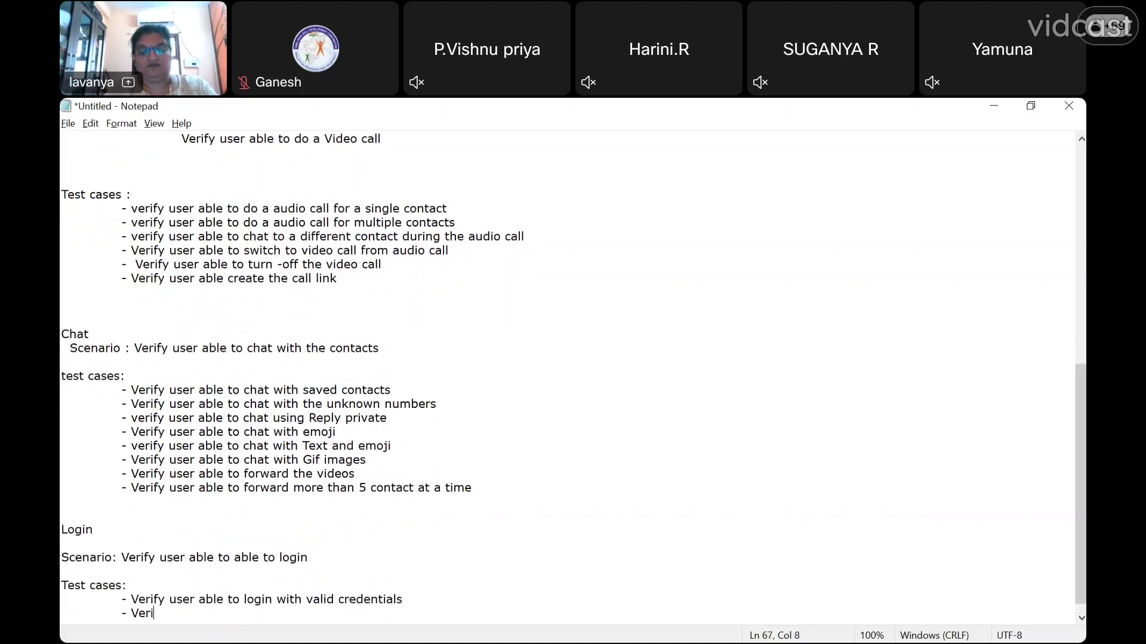
pyautogui.write('fy user able')
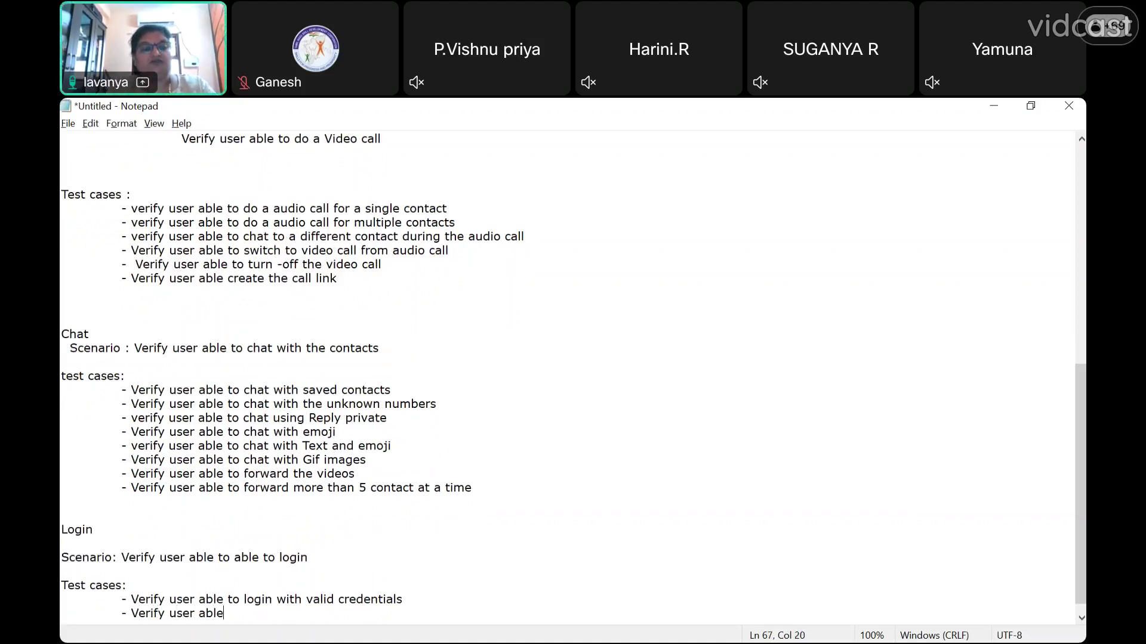
pyautogui.write(' to login with invali')
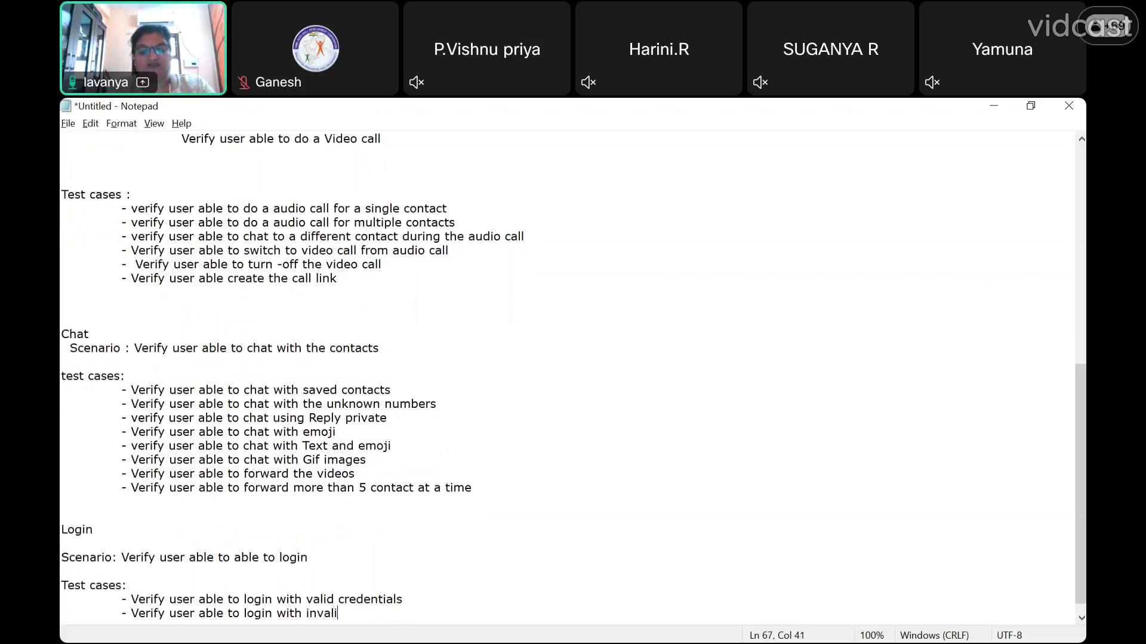
pyautogui.write('d user')
pyautogui.write('name')
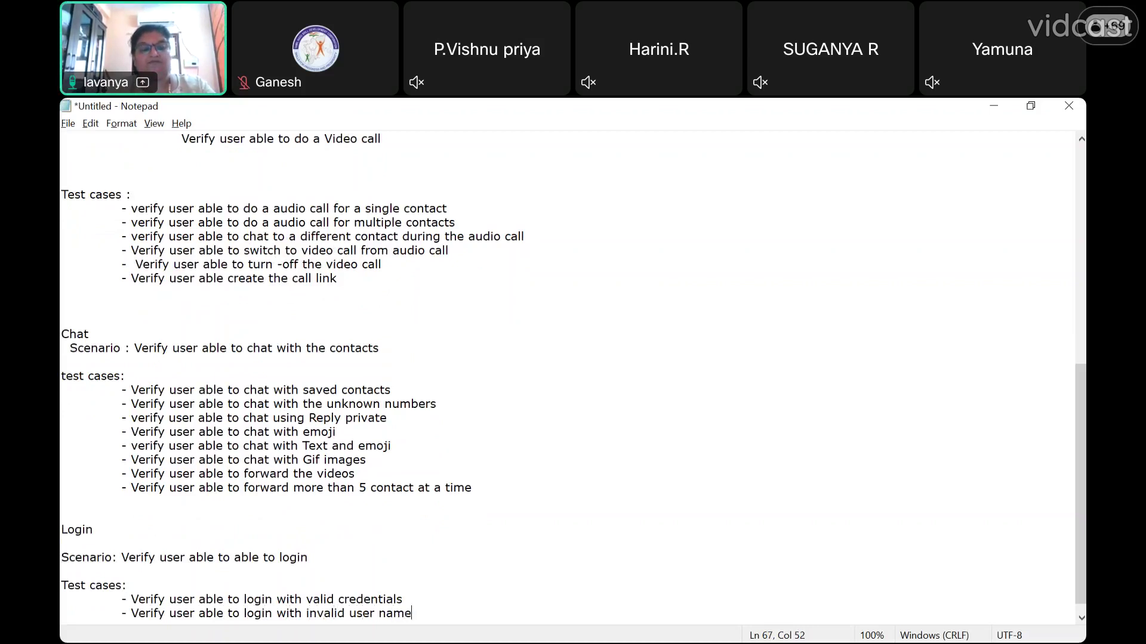
pyautogui.press('Return')
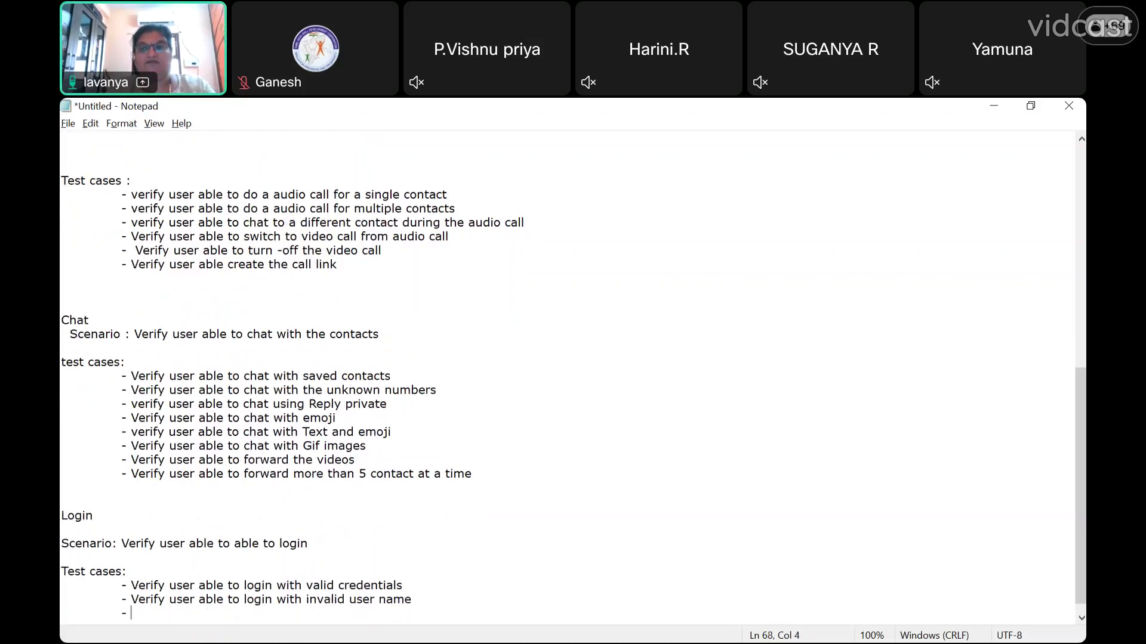
pyautogui.write('- ')
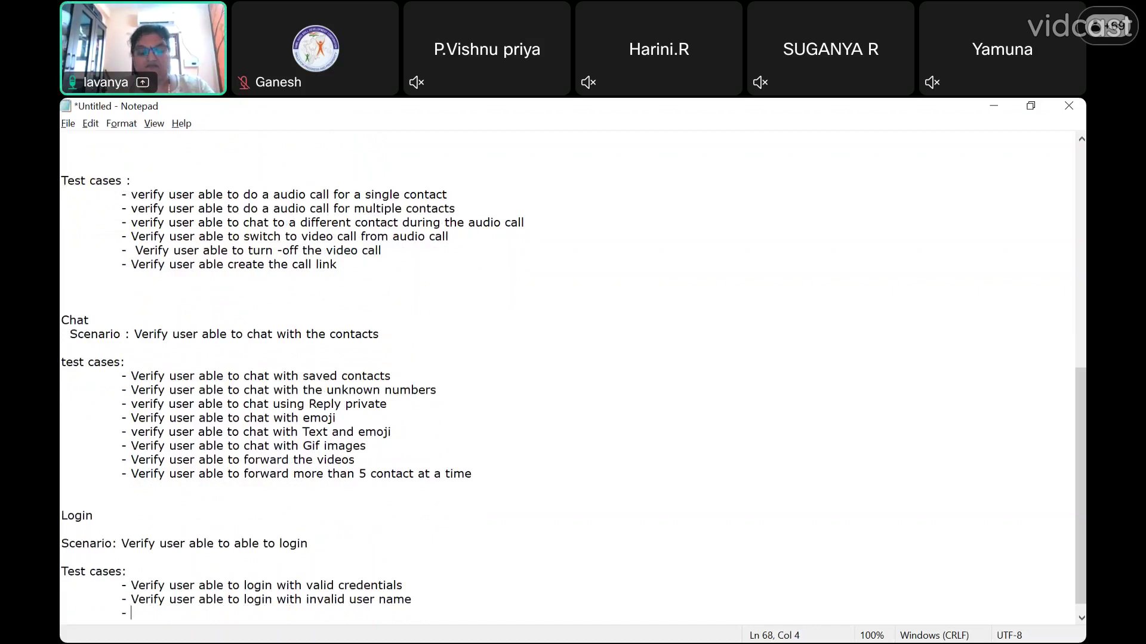
pyautogui.write('Verify')
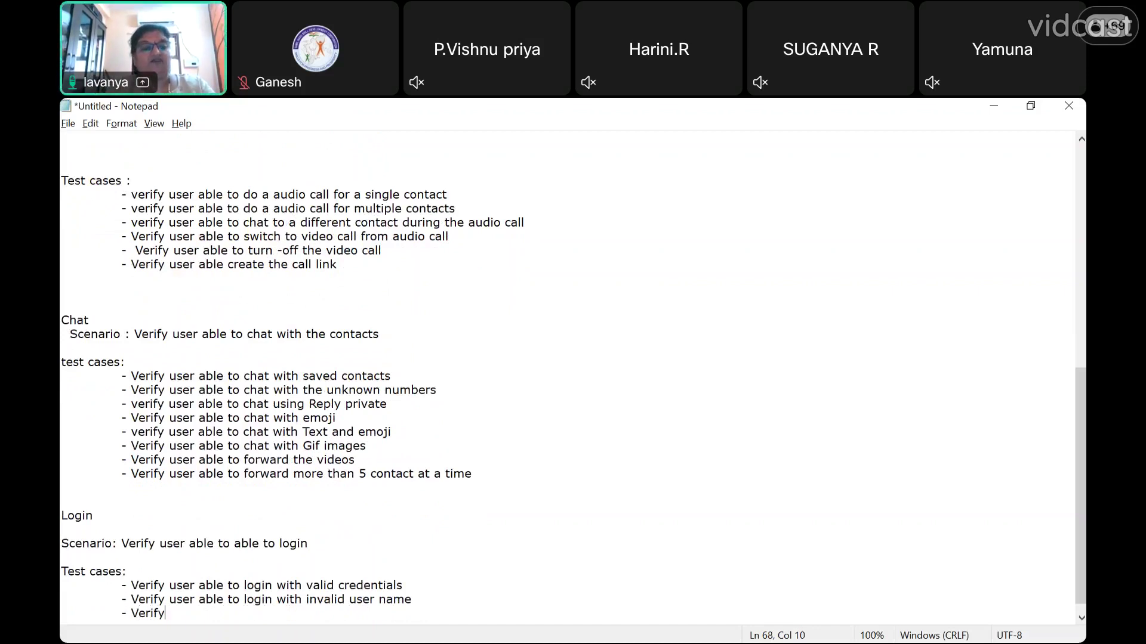
pyautogui.write(' iser able to')
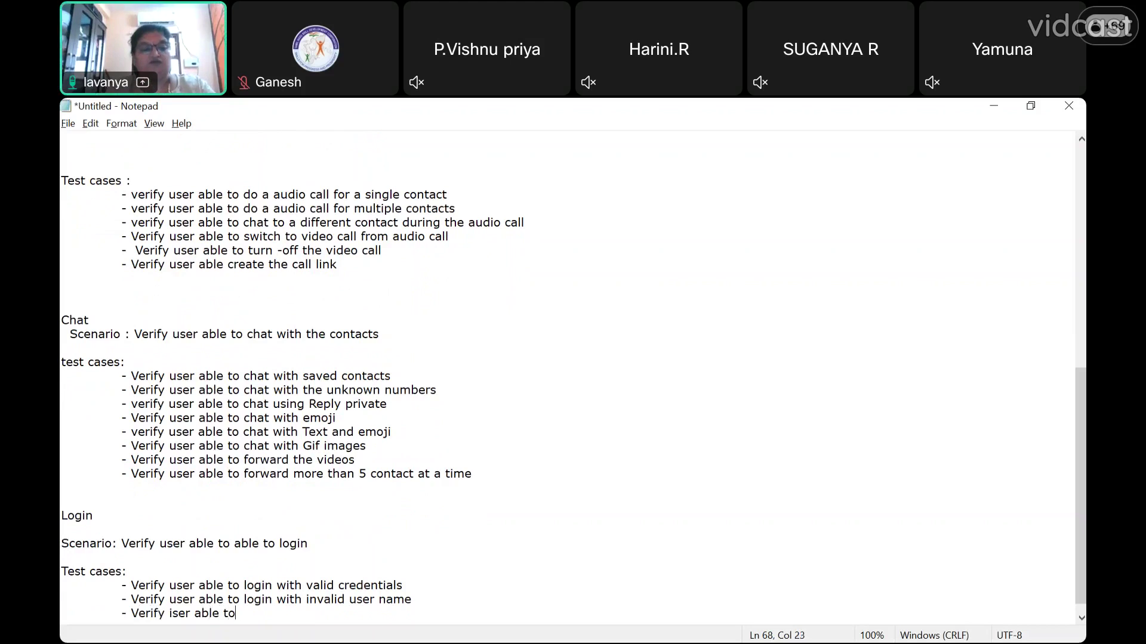
pyautogui.write(' login with ')
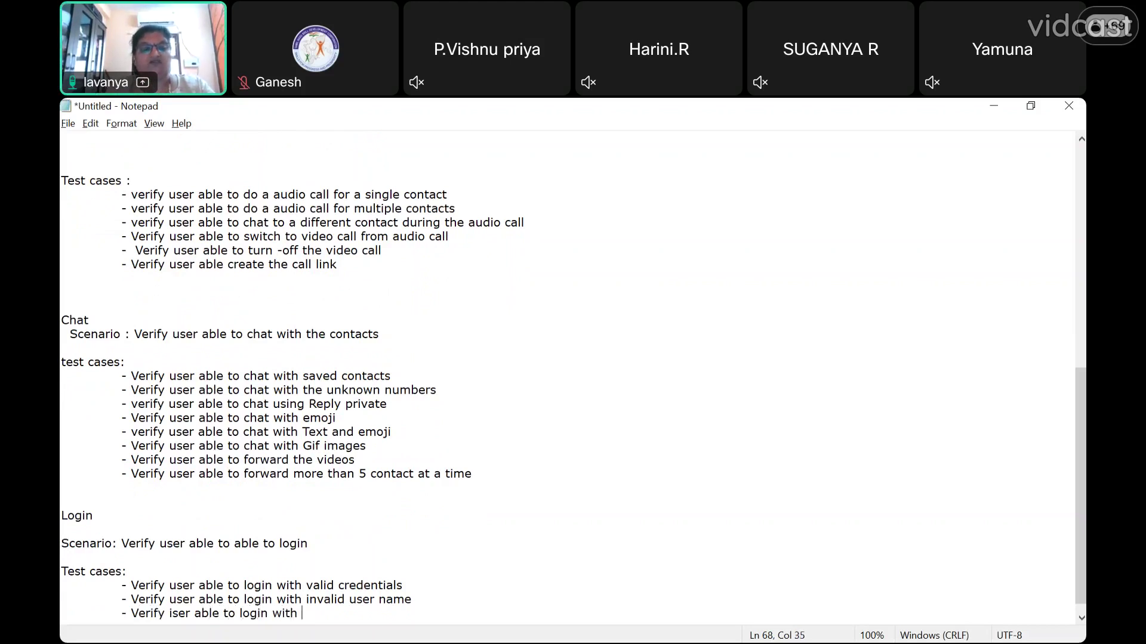
pyautogui.write('invalid')
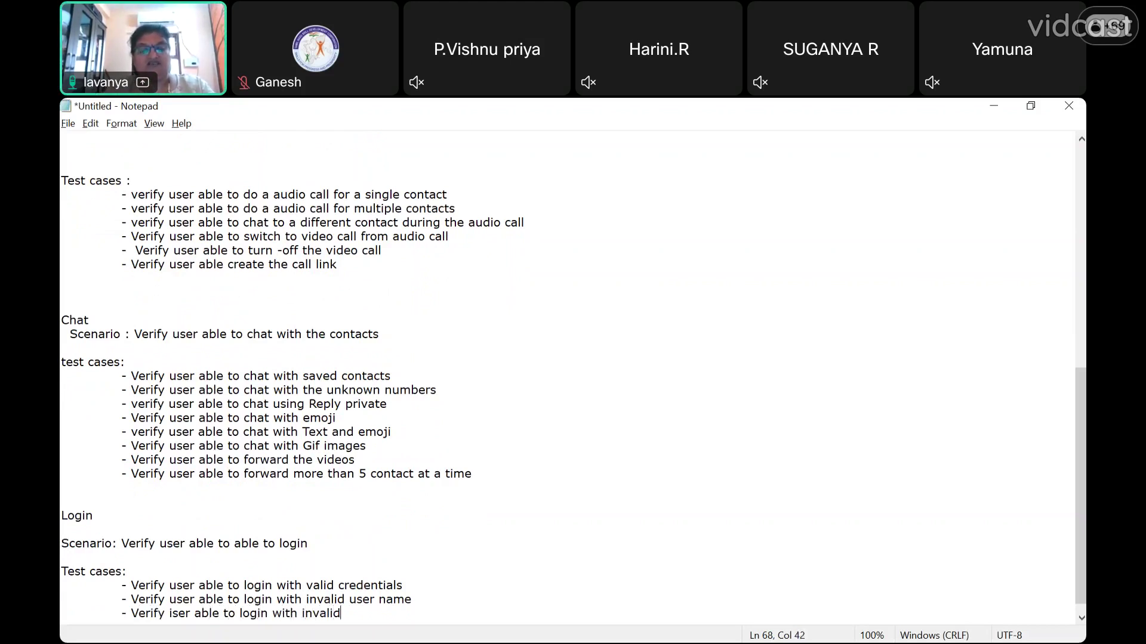
pyautogui.write(' password')
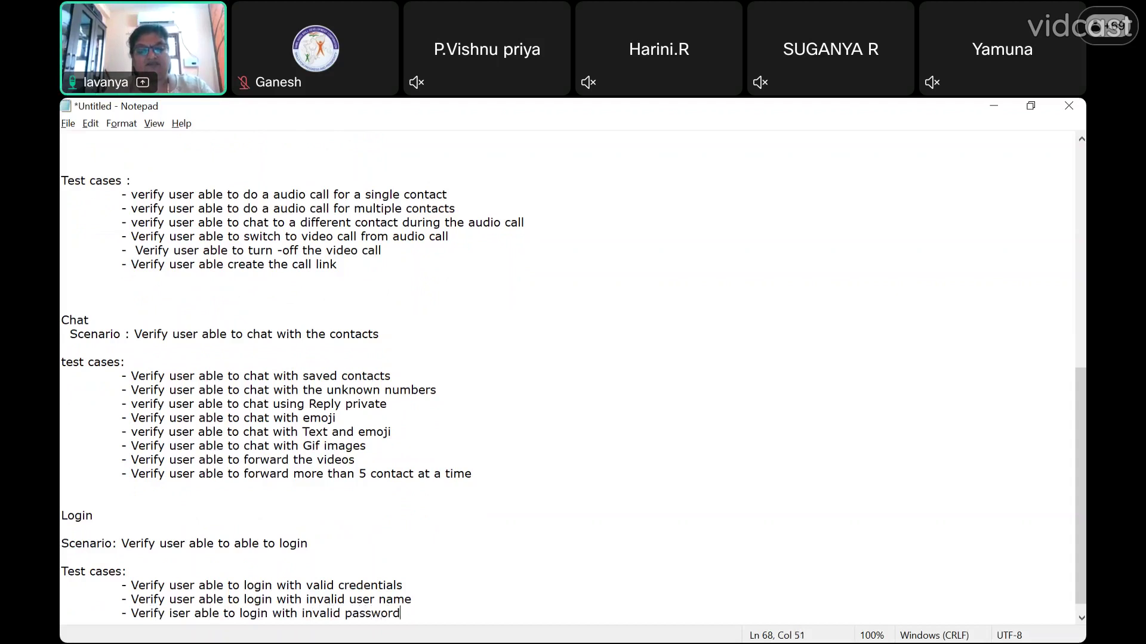
# - Add the indented case '- Verify user account is locked in case more than 3 times on invalid credentials'
pyautogui.press('Return')
pyautogui.press('Tab')
pyautogui.write('- Ve')
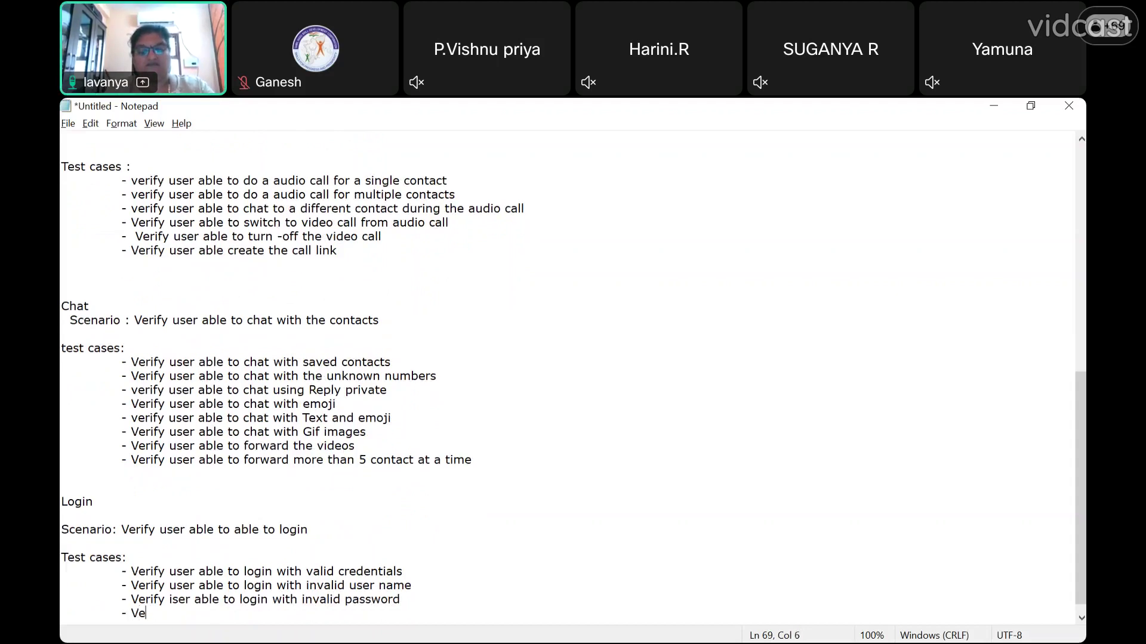
pyautogui.write('rify ise')
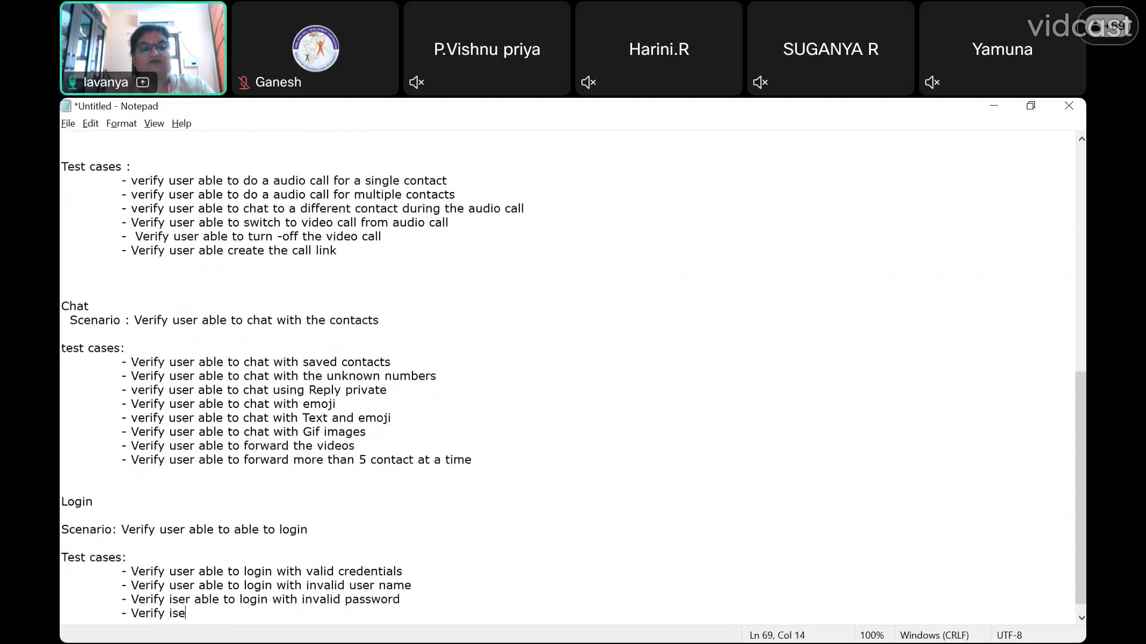
pyautogui.press('BackSpace')
pyautogui.press('BackSpace')
pyautogui.press('BackSpace')
pyautogui.press('BackSpace')
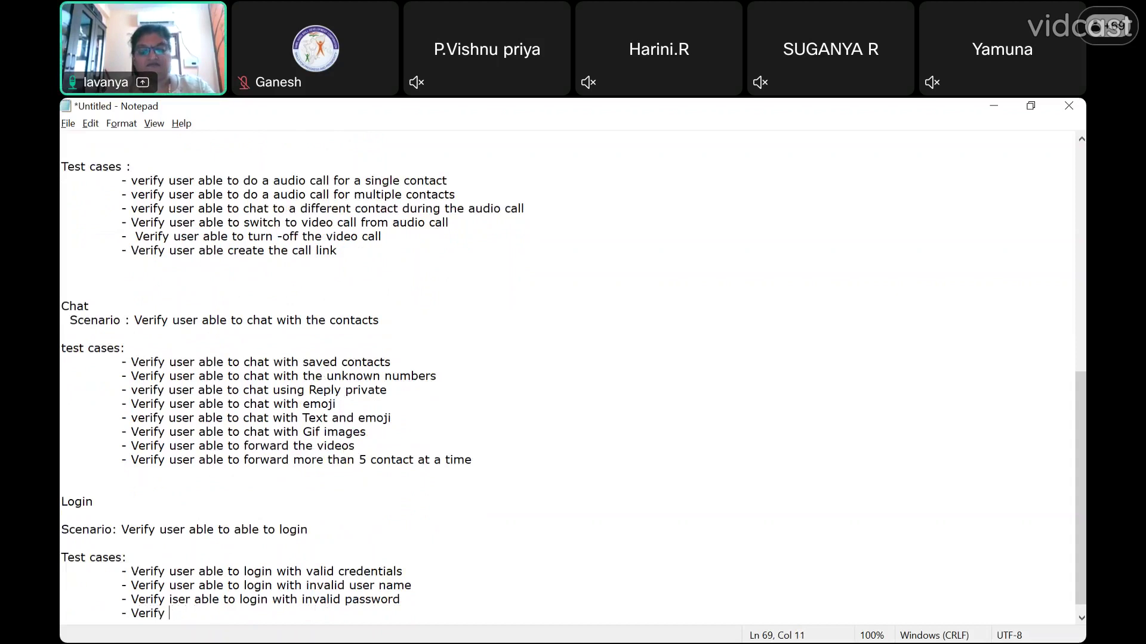
pyautogui.write('user accou')
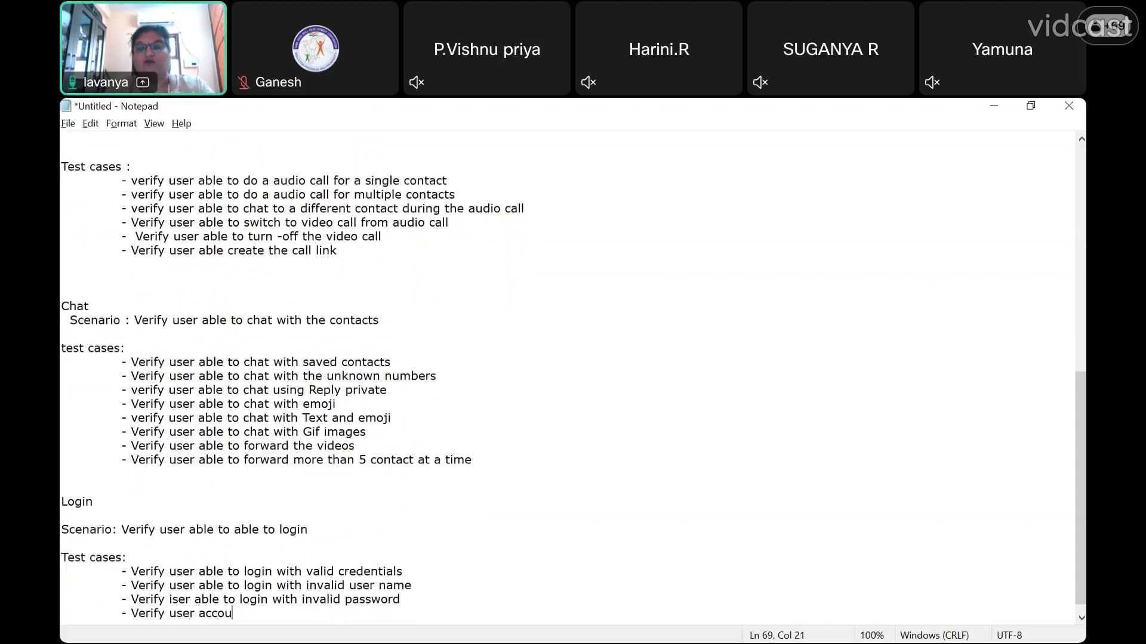
pyautogui.write('nt is locked ')
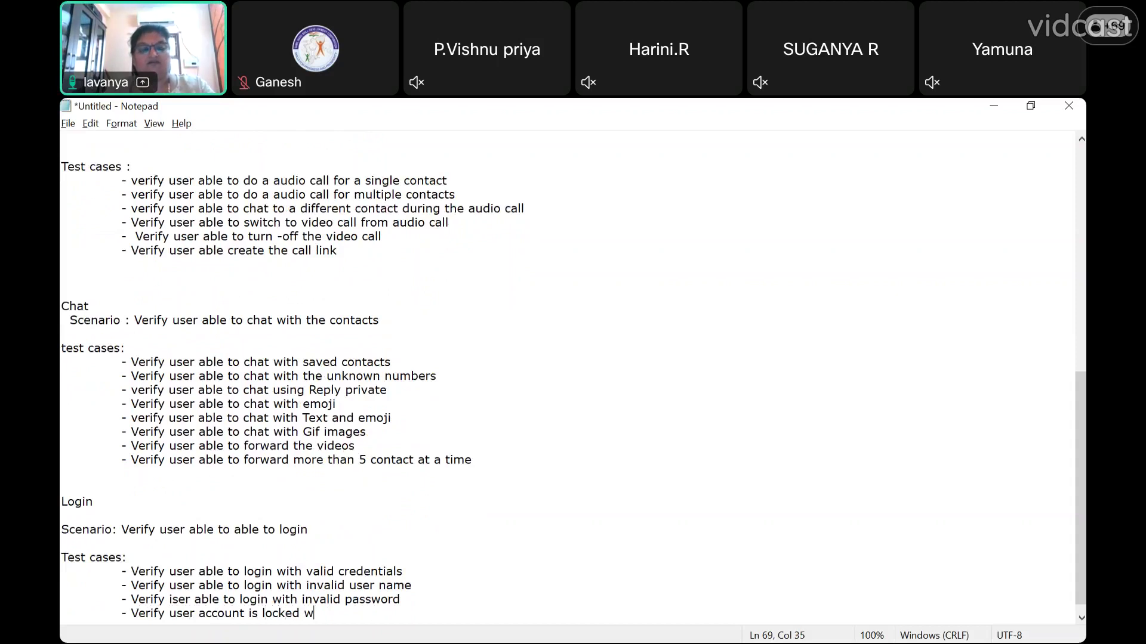
pyautogui.write('in case more than ')
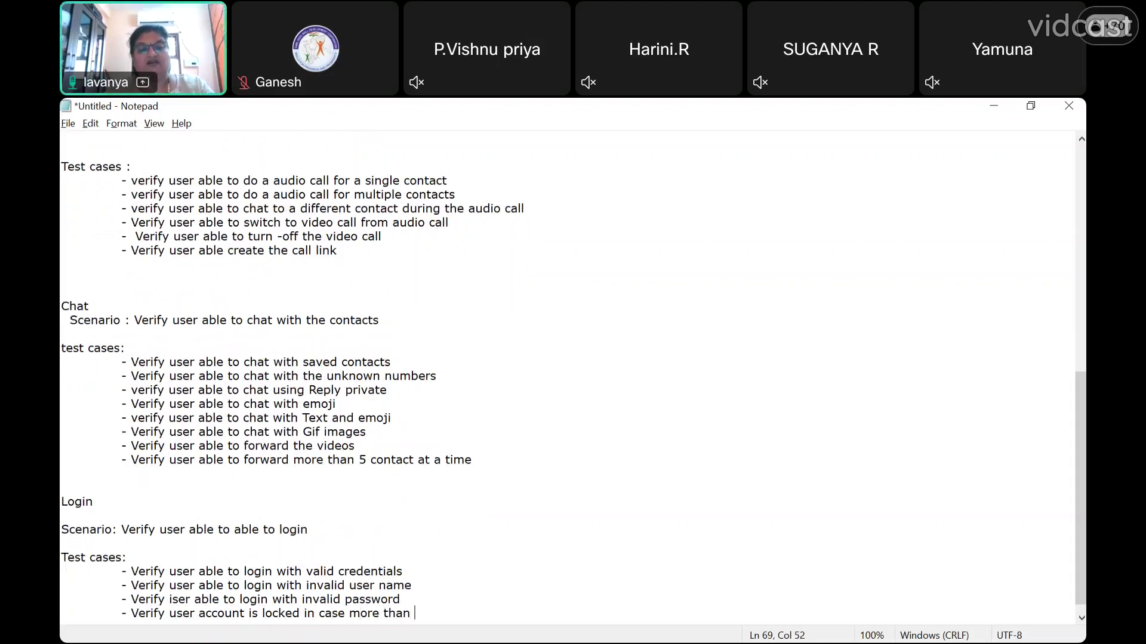
pyautogui.write('3 times on inva')
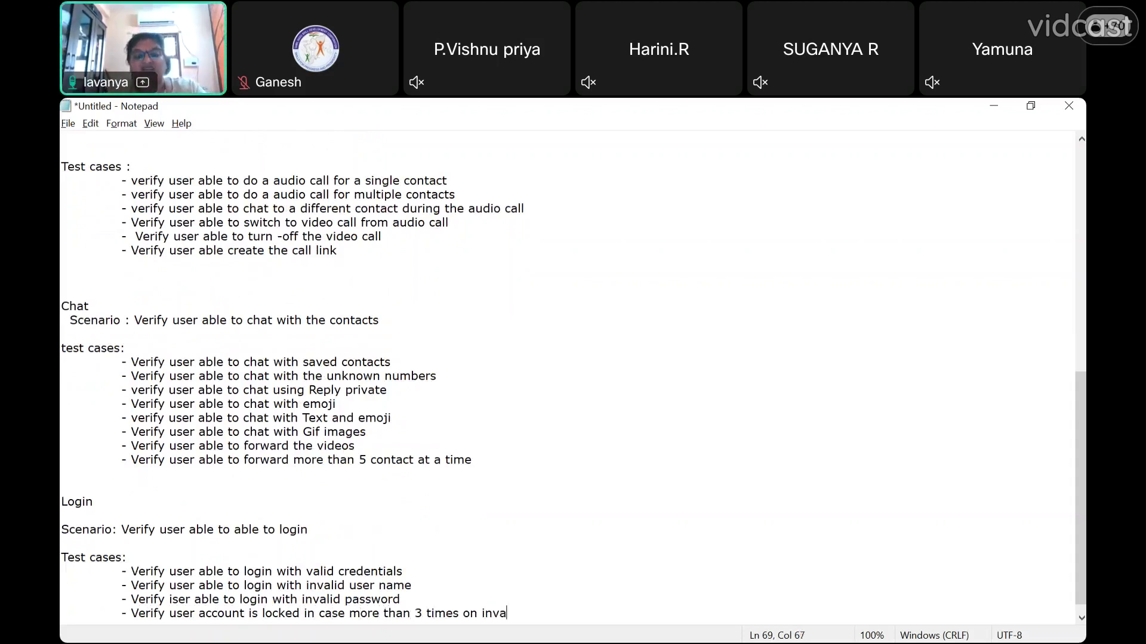
pyautogui.write('lid crend')
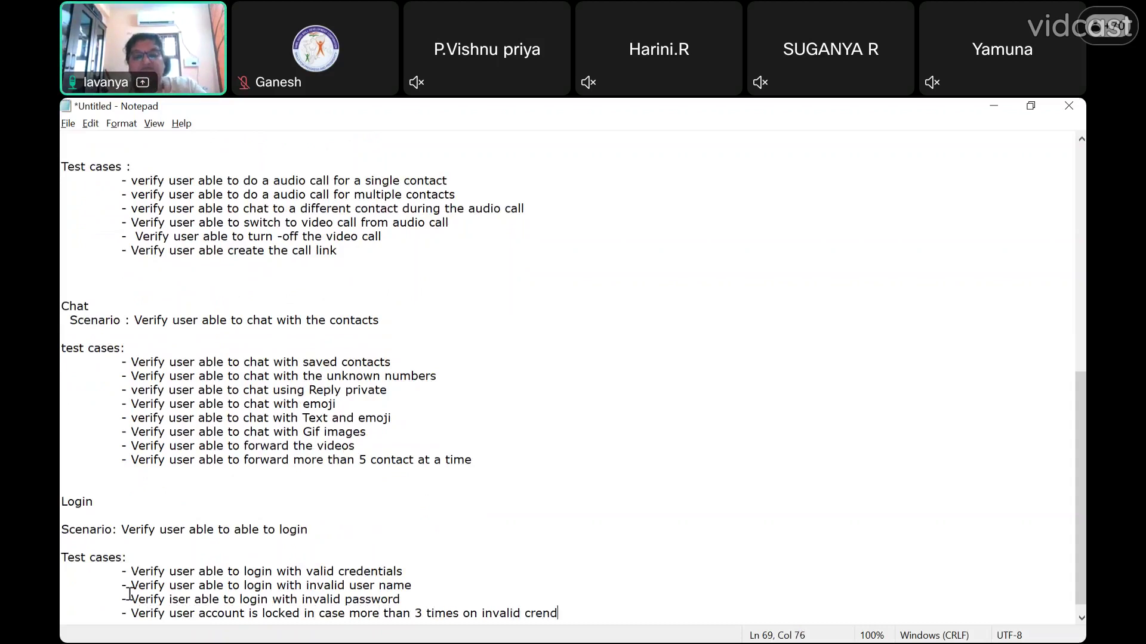
pyautogui.write('en')
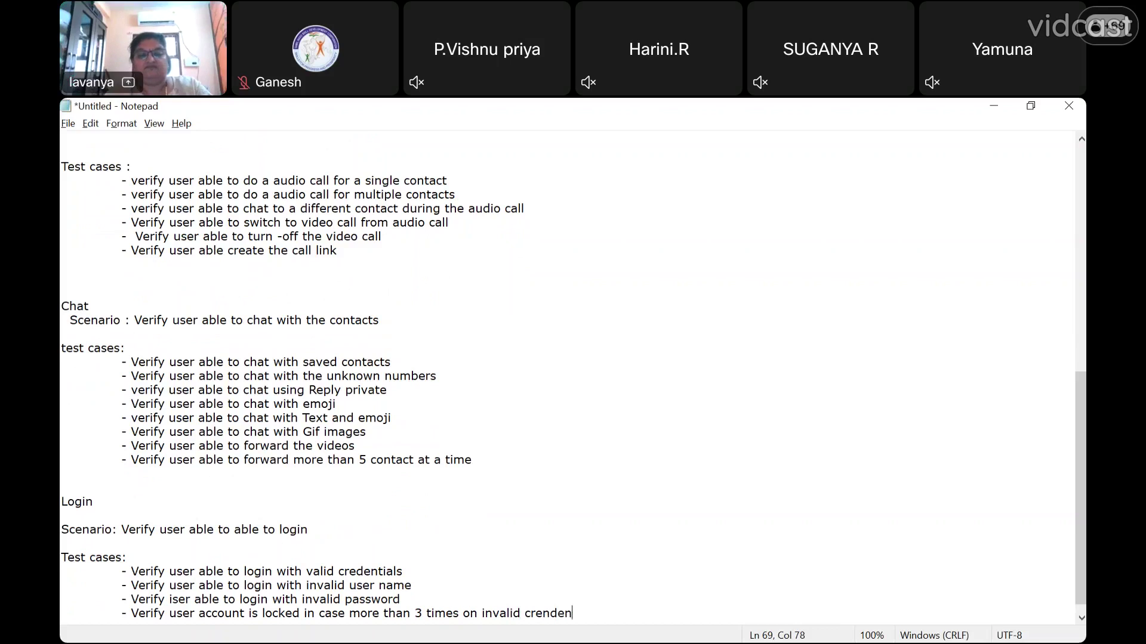
pyautogui.write('tials')
# - Start a new '-' bullet line, then return the cursor to the end of the valid credentials case
pyautogui.press('Return')
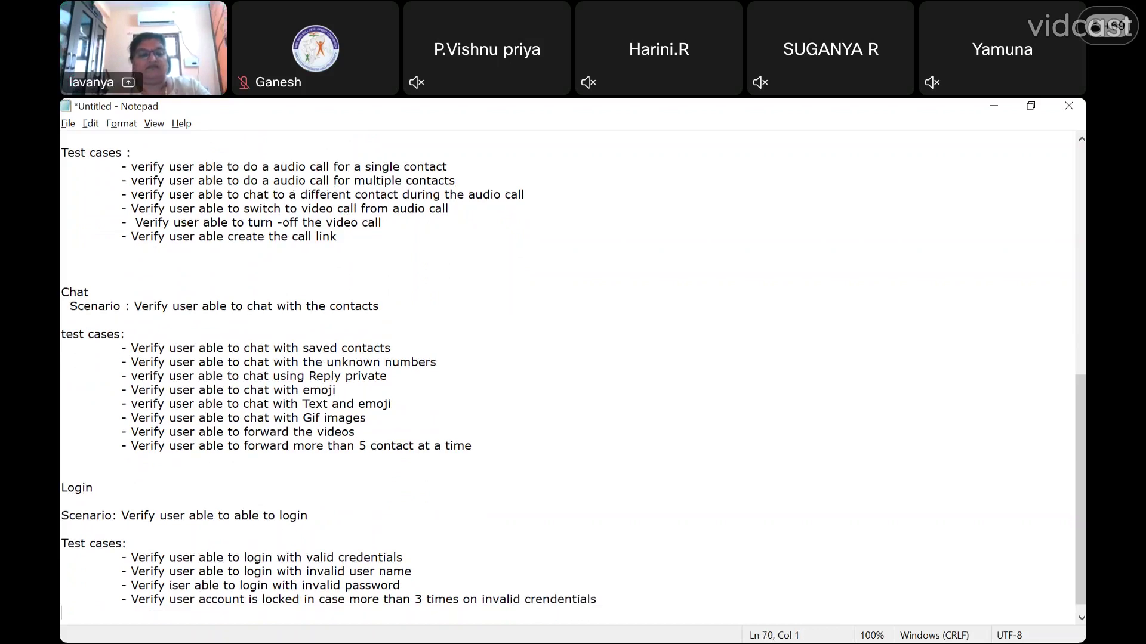
pyautogui.write('-')
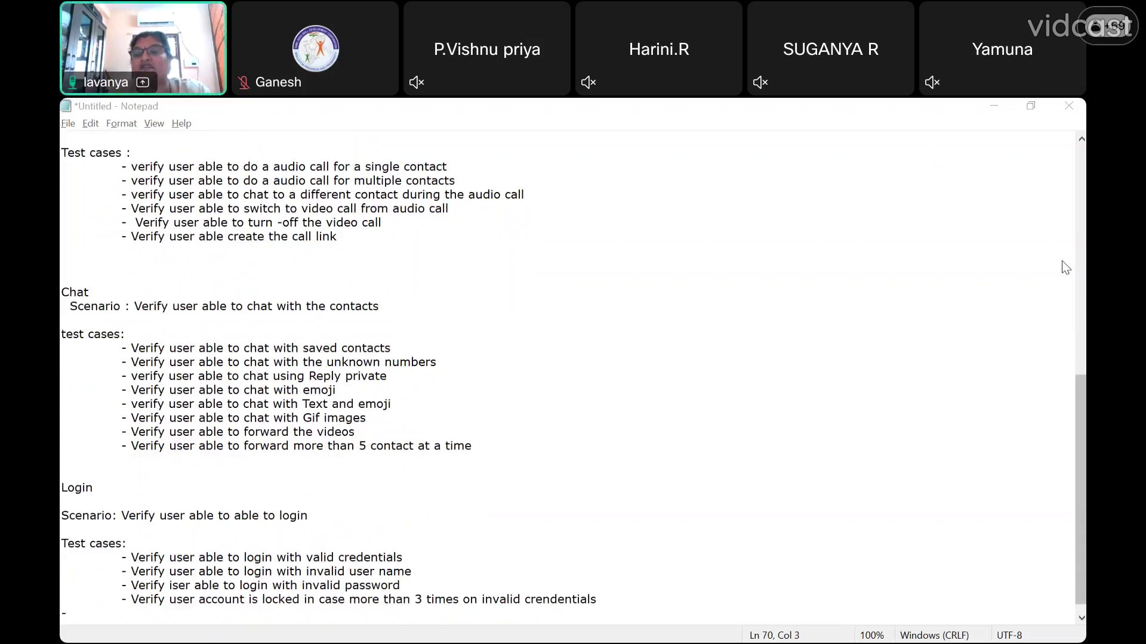
pyautogui.click(556, 554)
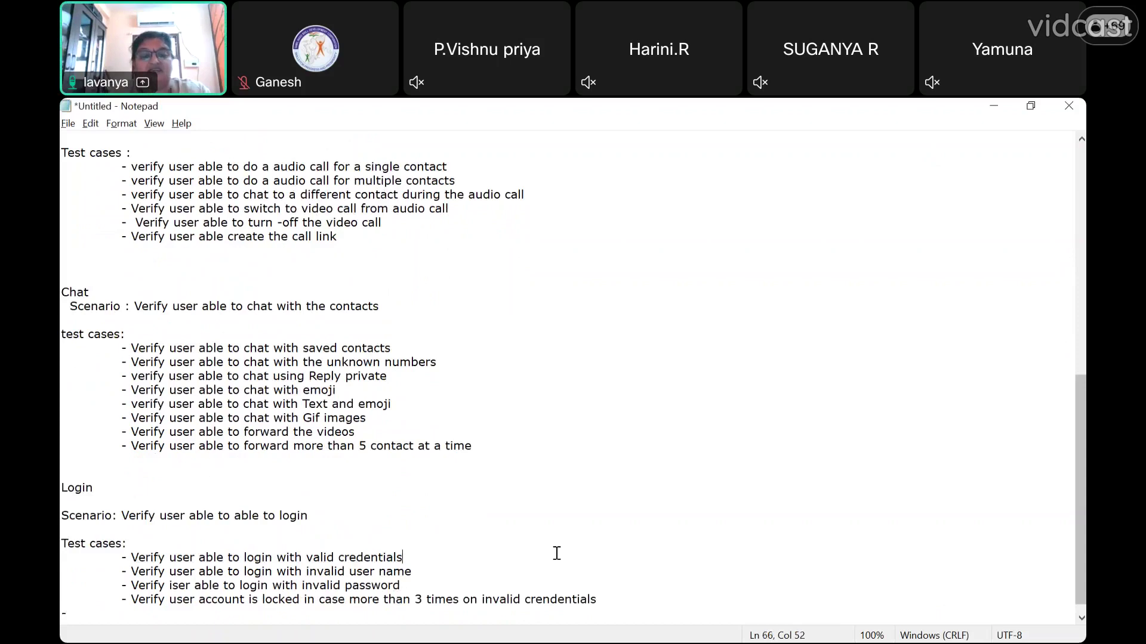
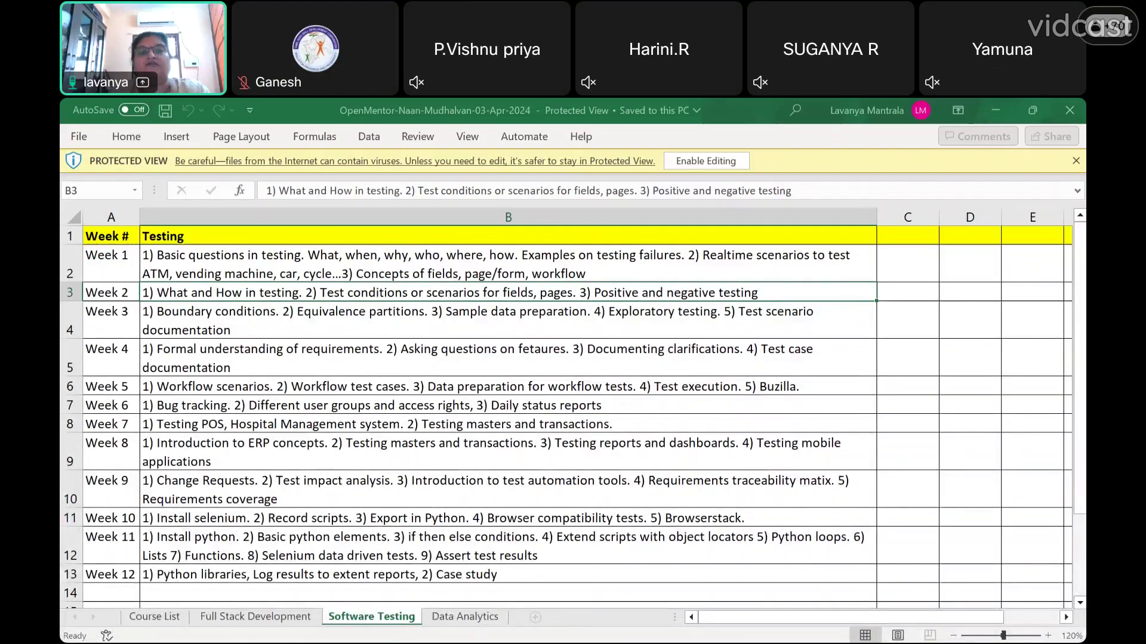
# - Switch from the OpenMentor window back to the Book1 workbook
pyautogui.hotkey('alt', 'Tab')
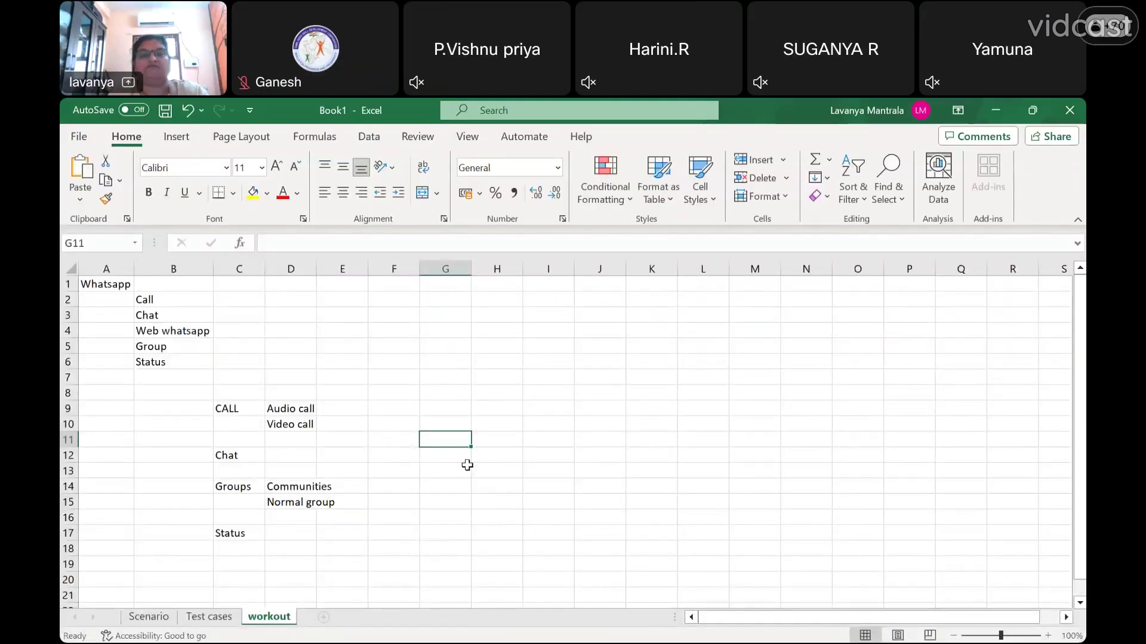
# - On the Test cases sheet, enter the Scenario ID heading in A1 and fix the Scenarion typo
pyautogui.click(467, 465)
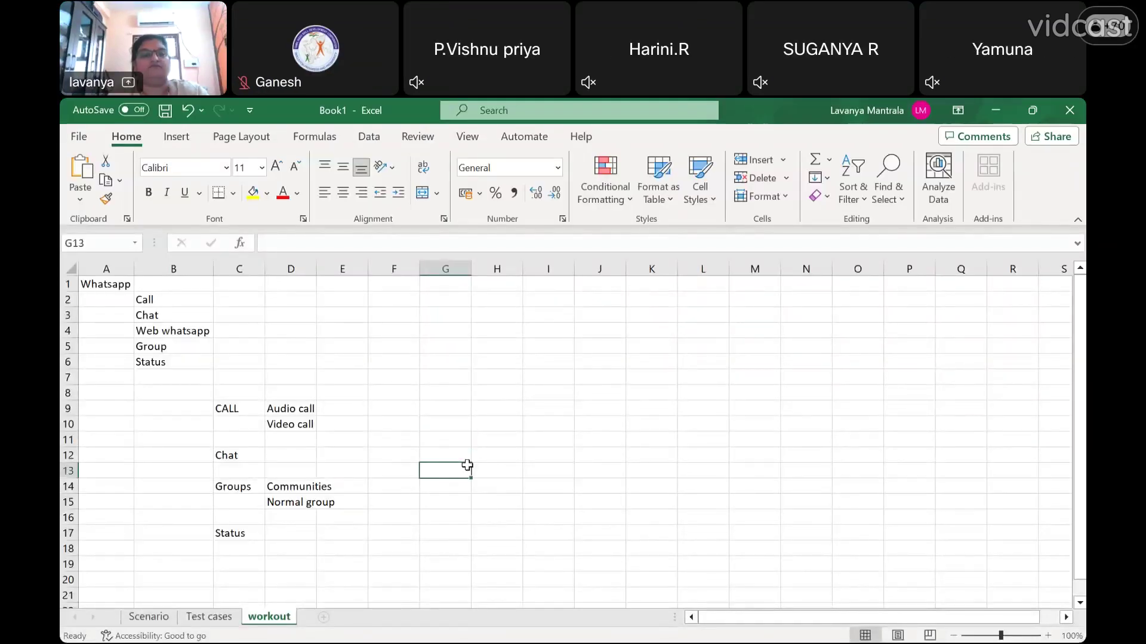
pyautogui.click(209, 618)
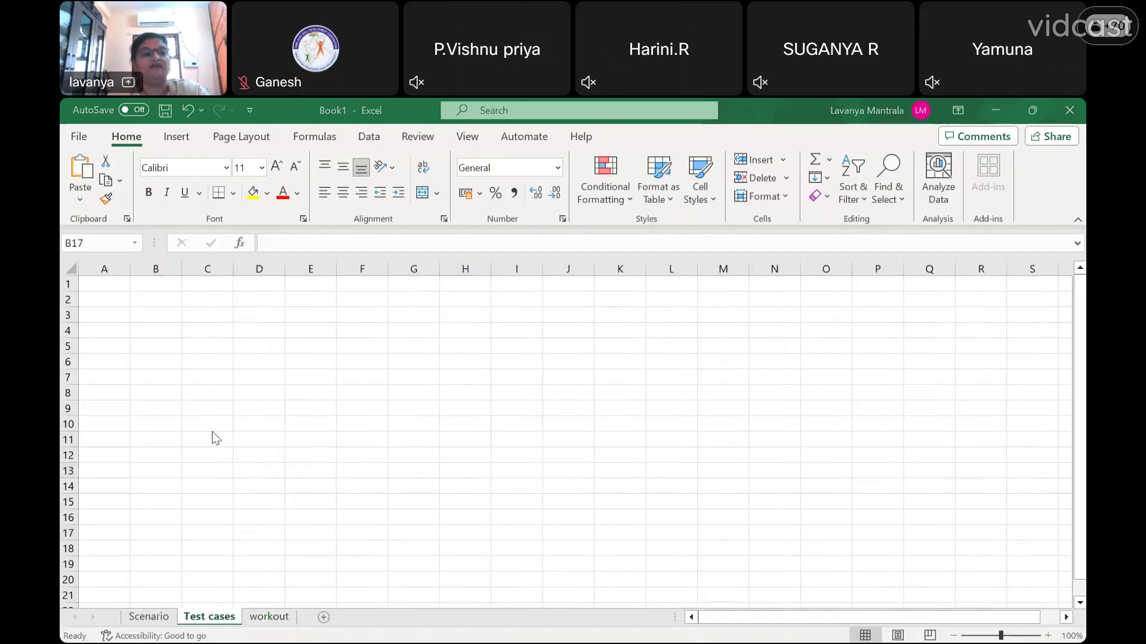
pyautogui.click(107, 282)
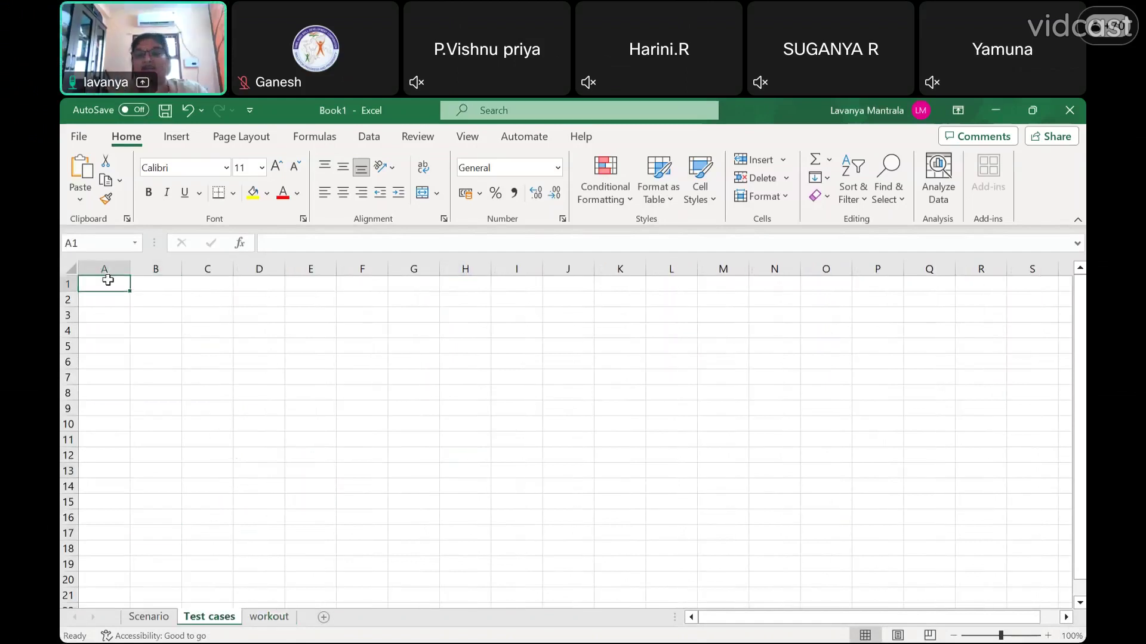
pyautogui.write('Scenat')
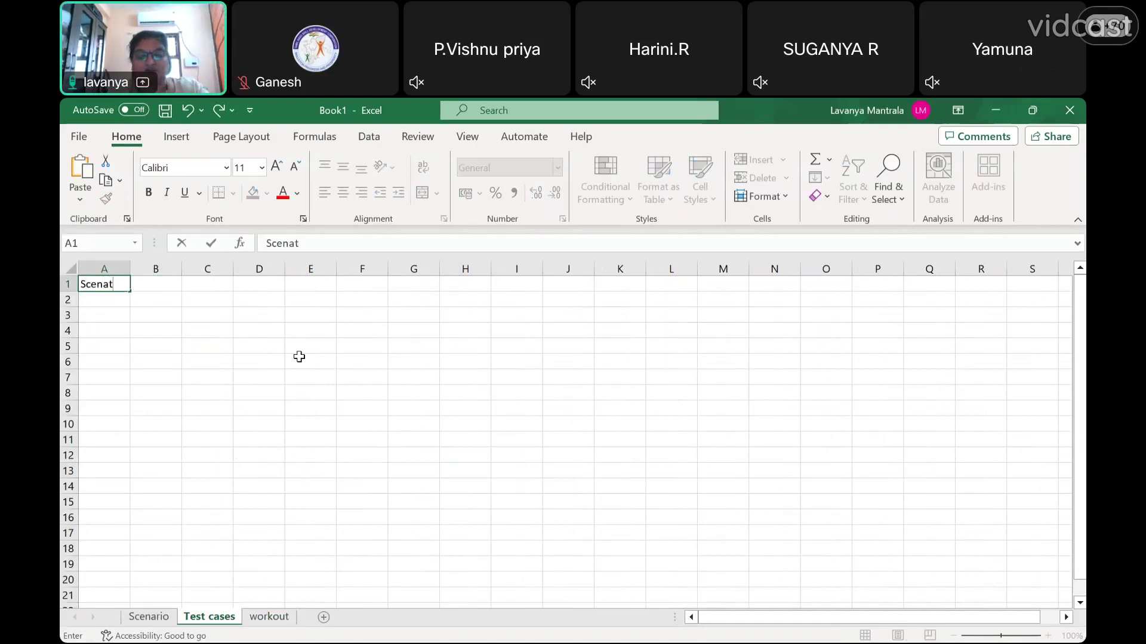
pyautogui.press('BackSpace')
pyautogui.write('rion ID')
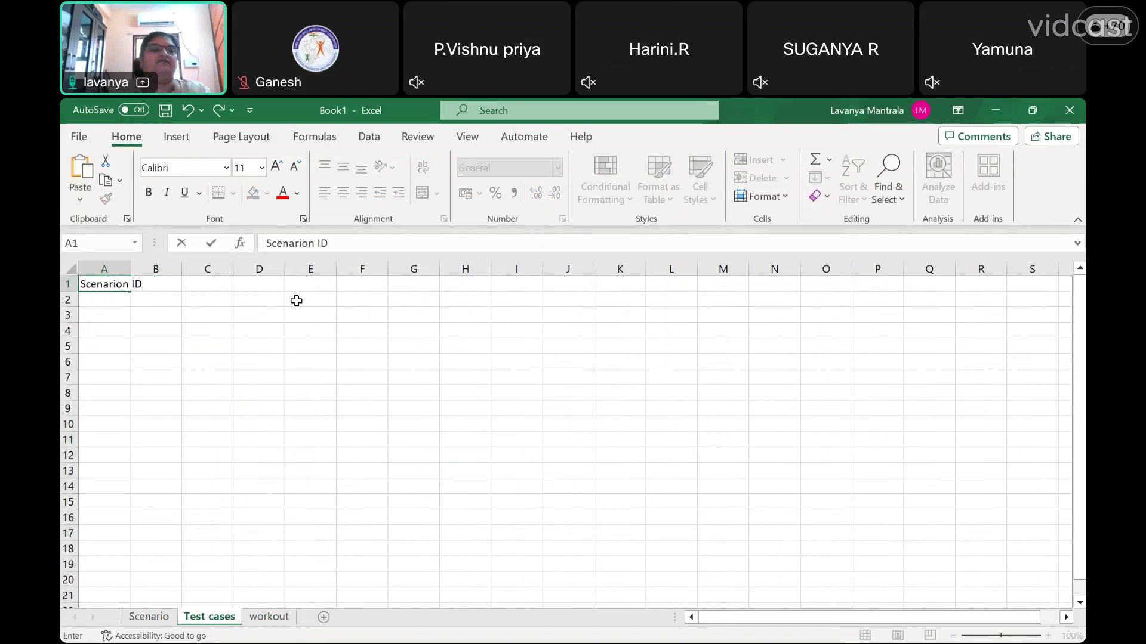
pyautogui.click(245, 297)
pyautogui.click(112, 287)
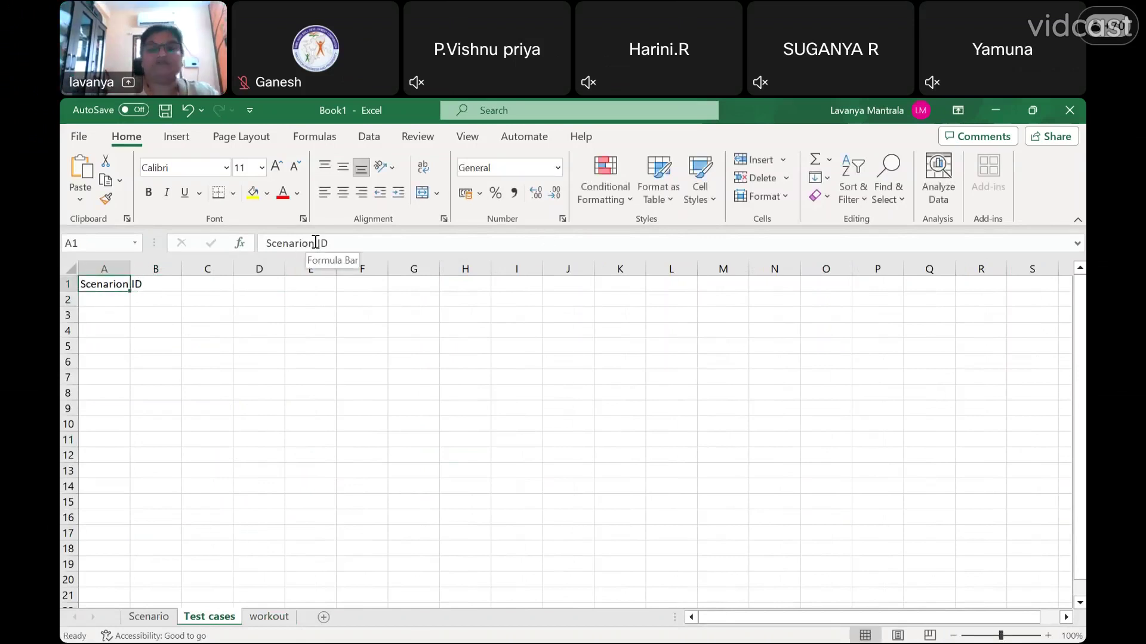
pyautogui.click(317, 243)
pyautogui.press('BackSpace')
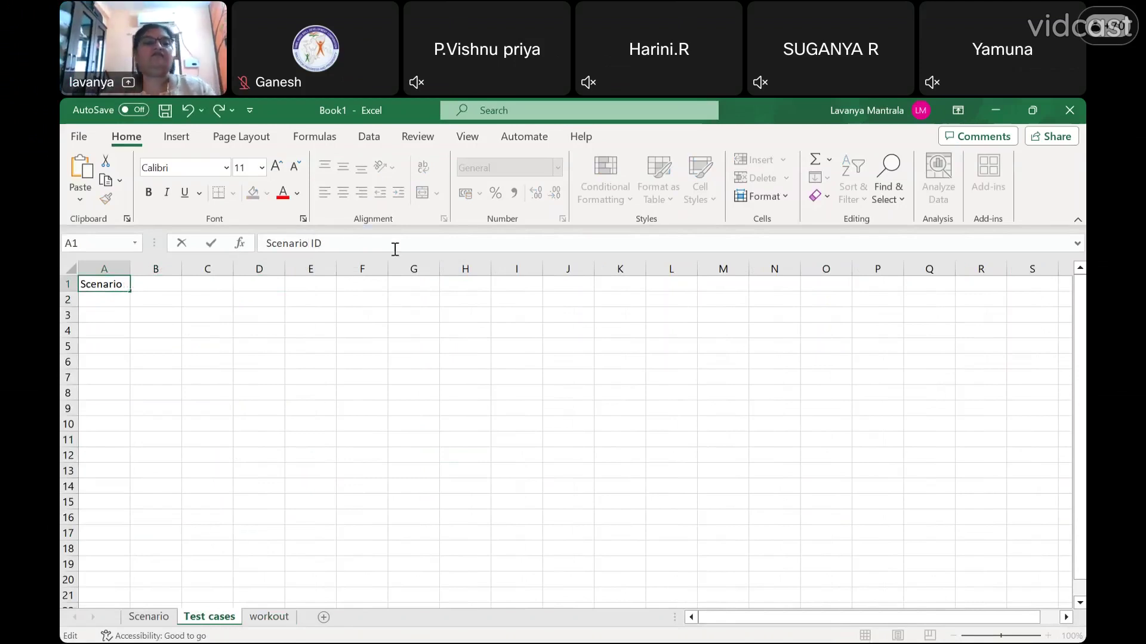
pyautogui.click(272, 308)
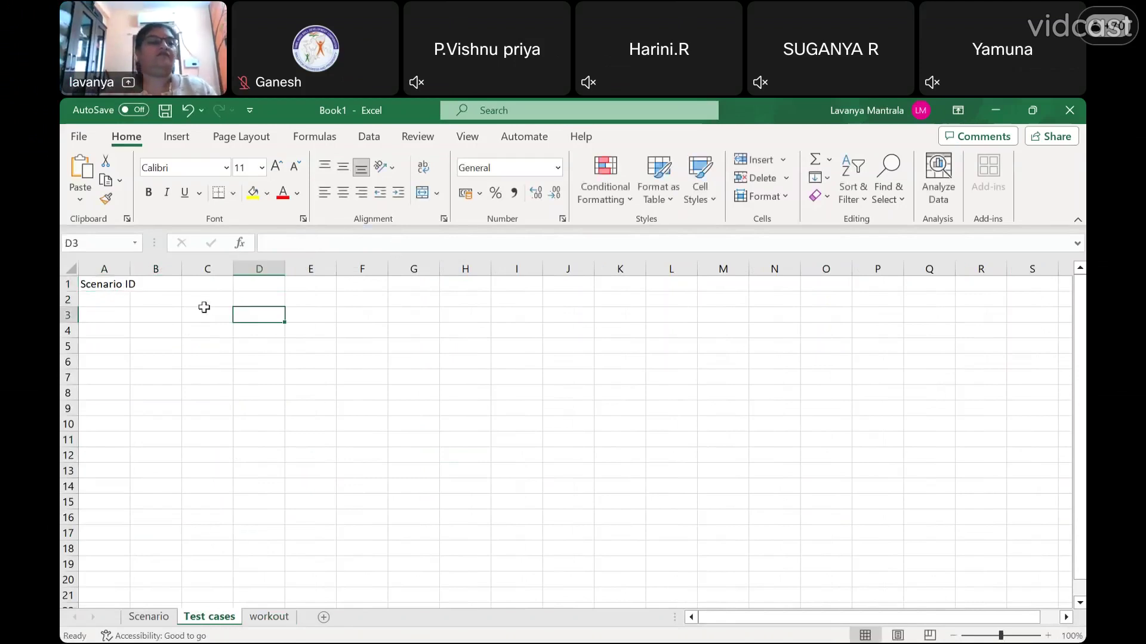
# - Add the headings test case ID and Test case Desc in B1:C1, auto-fitting columns A–C
pyautogui.click(167, 286)
pyautogui.write('te')
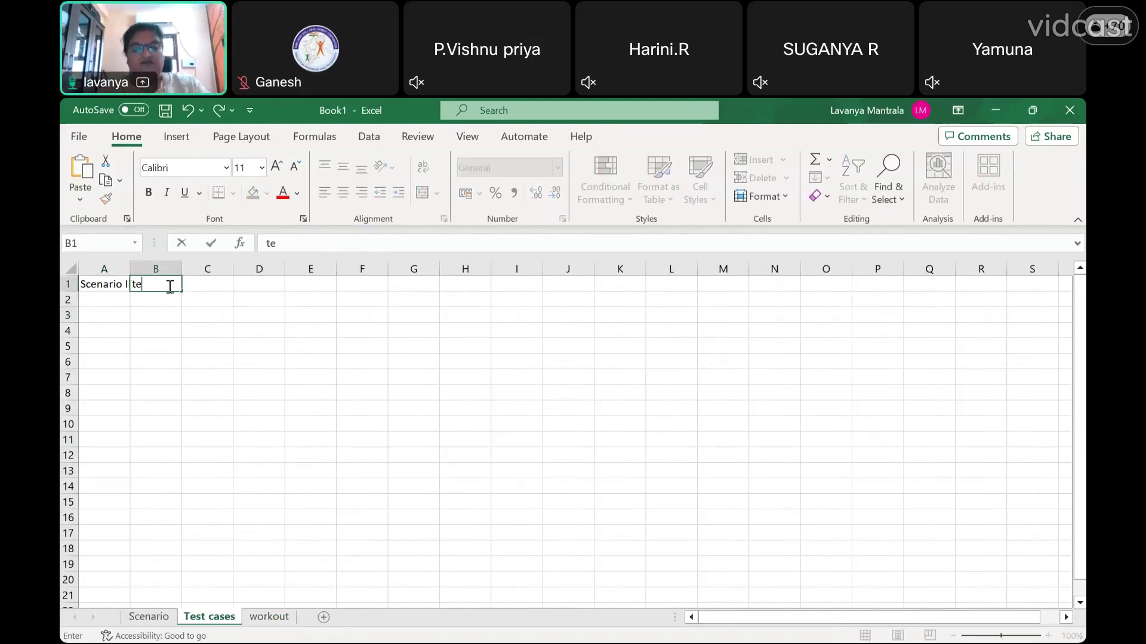
pyautogui.write('st case ID')
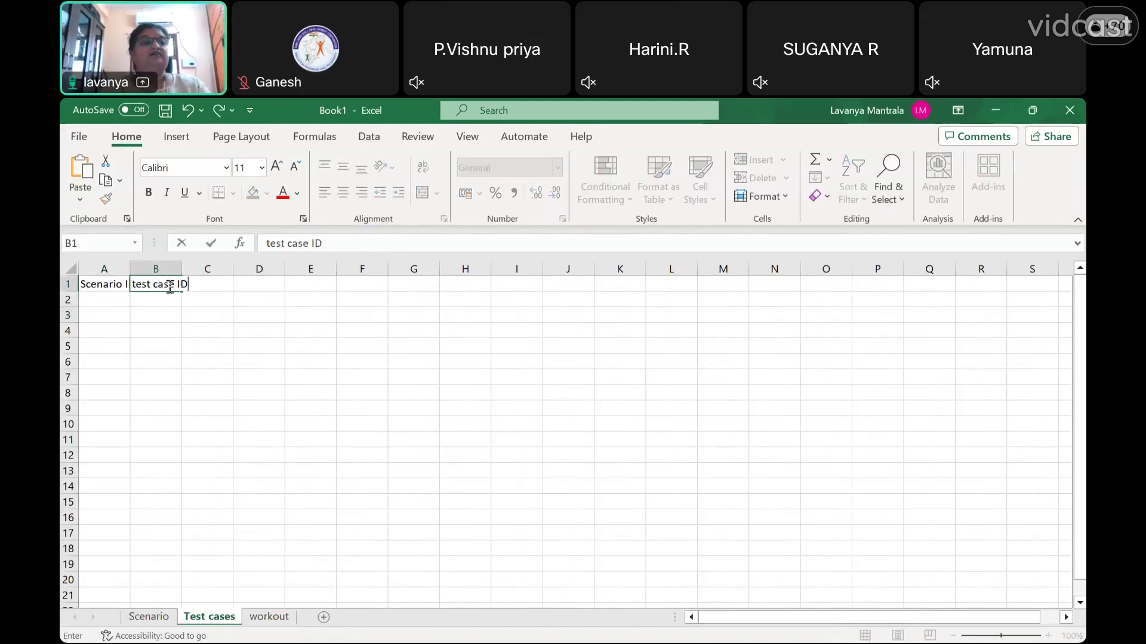
pyautogui.press('Return')
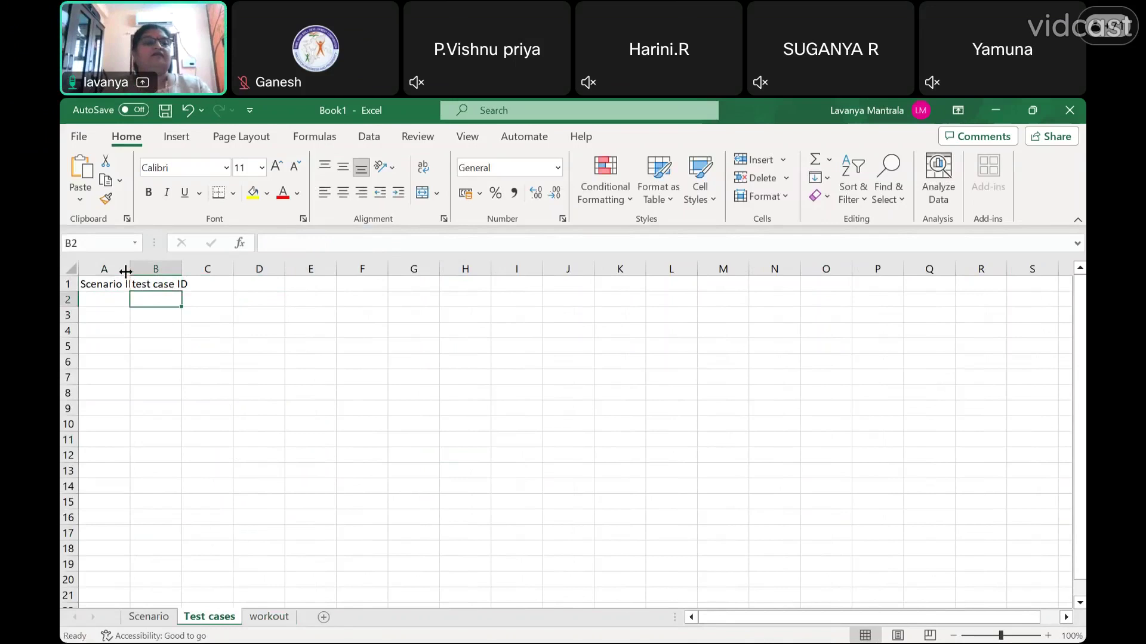
pyautogui.doubleClick(137, 269)
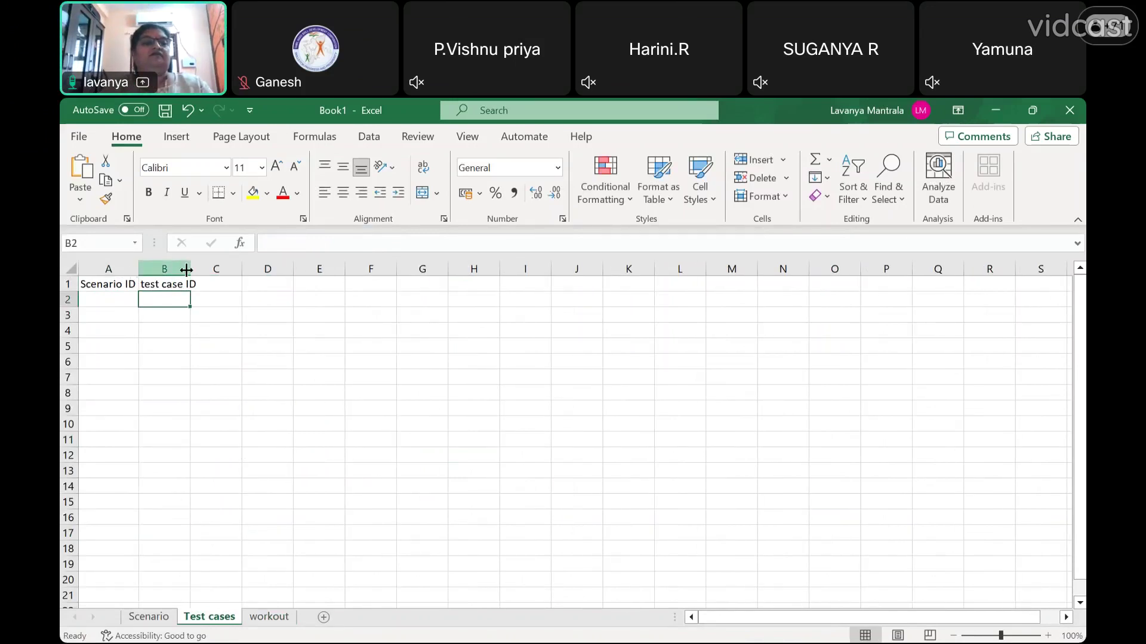
pyautogui.doubleClick(190, 269)
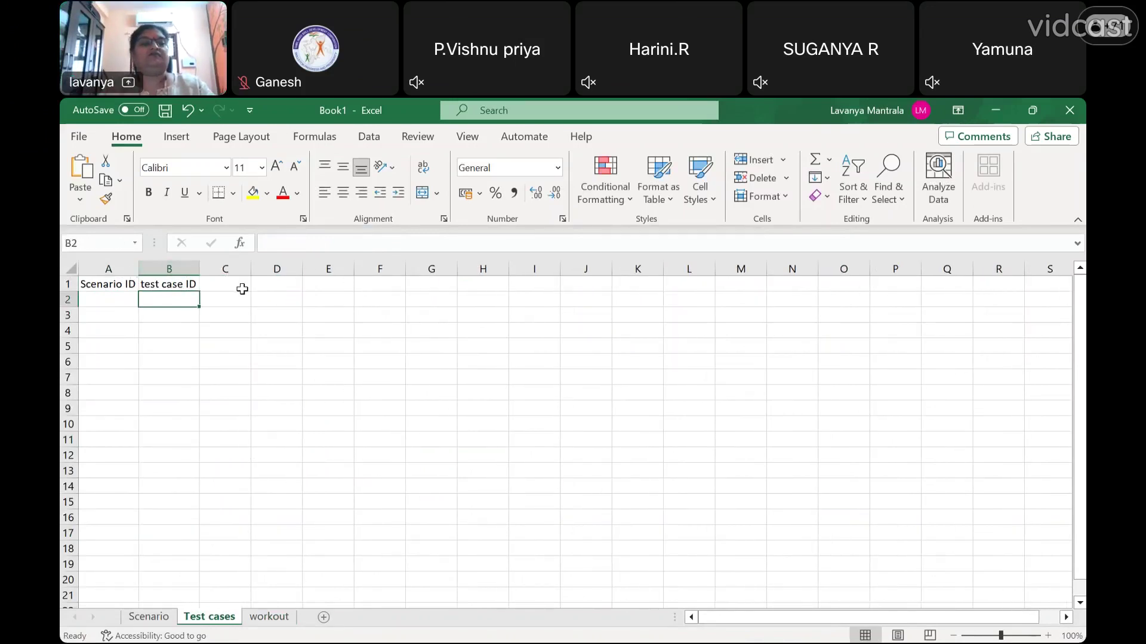
pyautogui.click(241, 287)
pyautogui.write('Test')
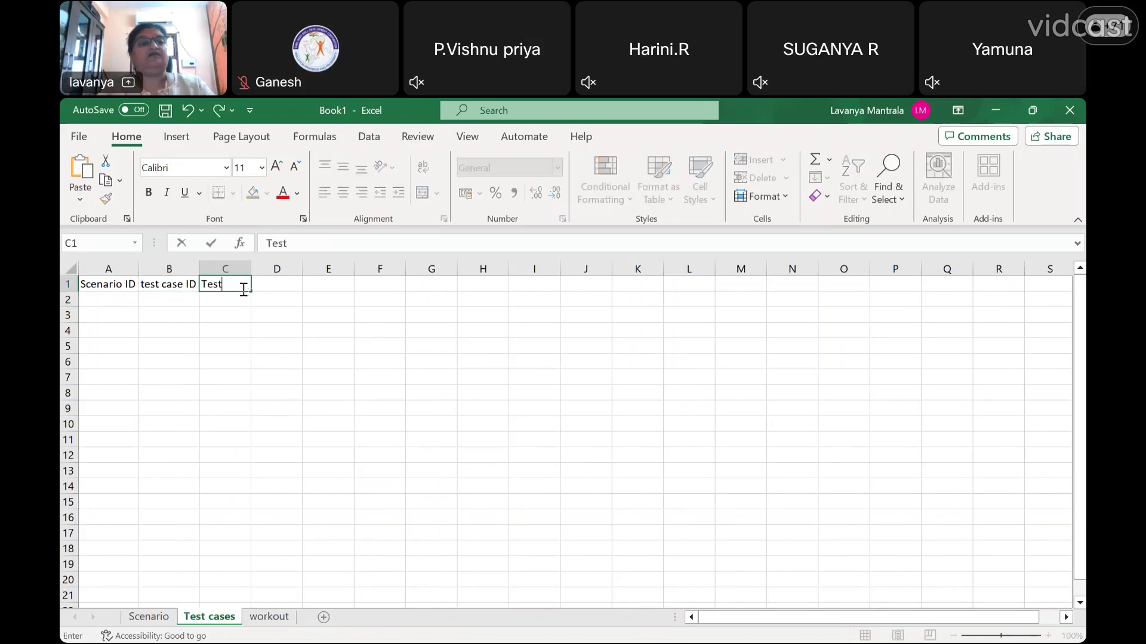
pyautogui.write(' case Desc')
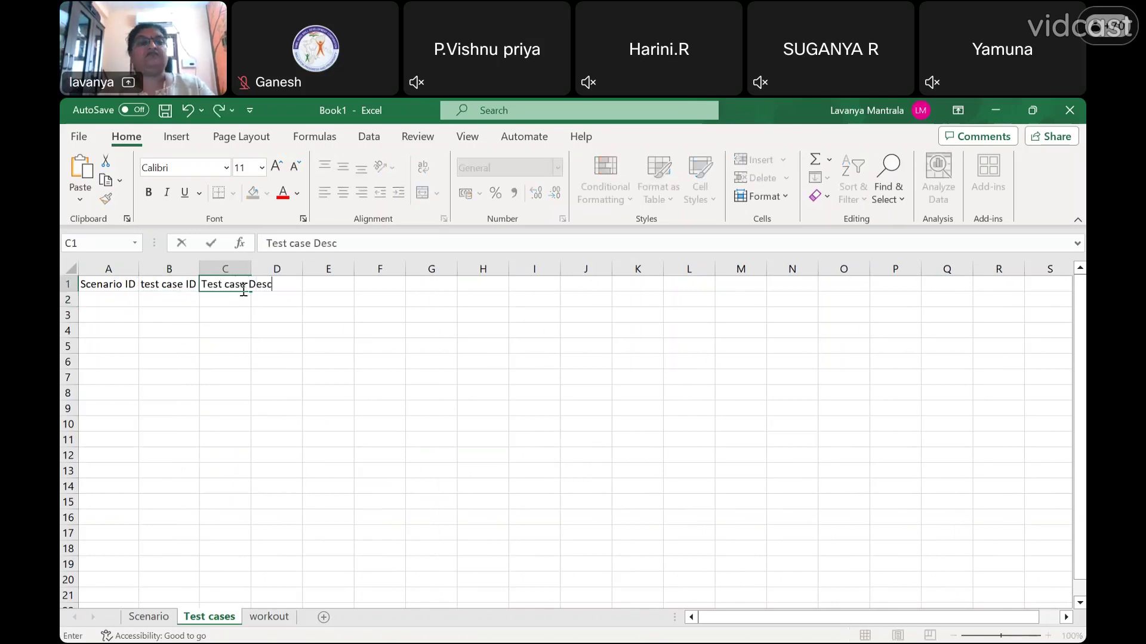
pyautogui.click(320, 287)
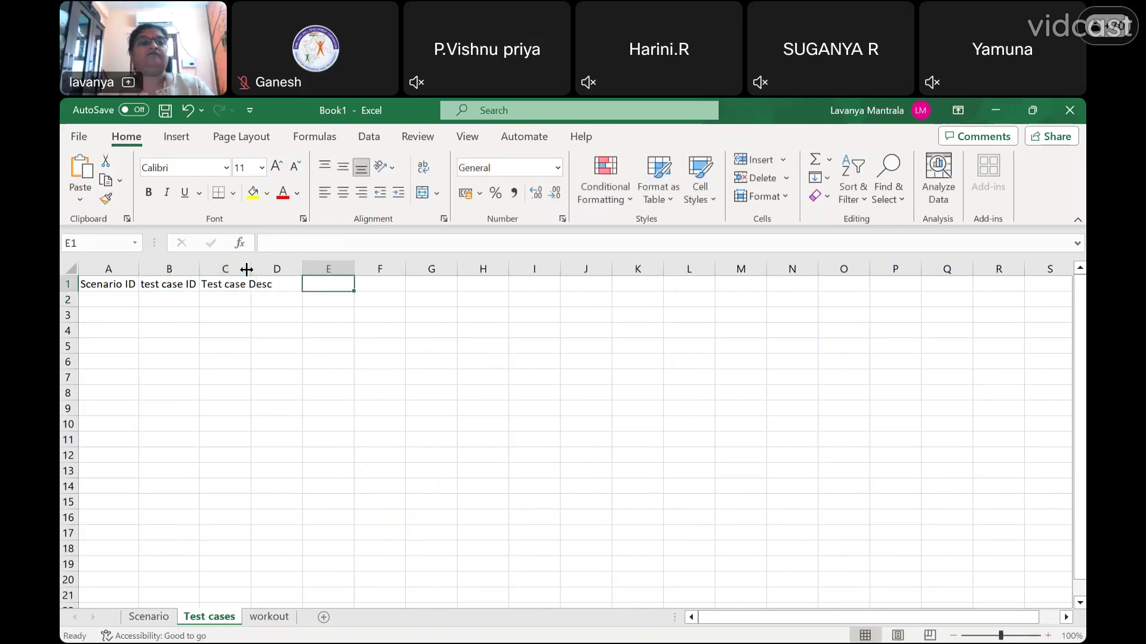
pyautogui.doubleClick(251, 268)
# - Add Pre-condition, Test data and Expected result headings in D1:F1, fitting columns D and F
pyautogui.click(298, 284)
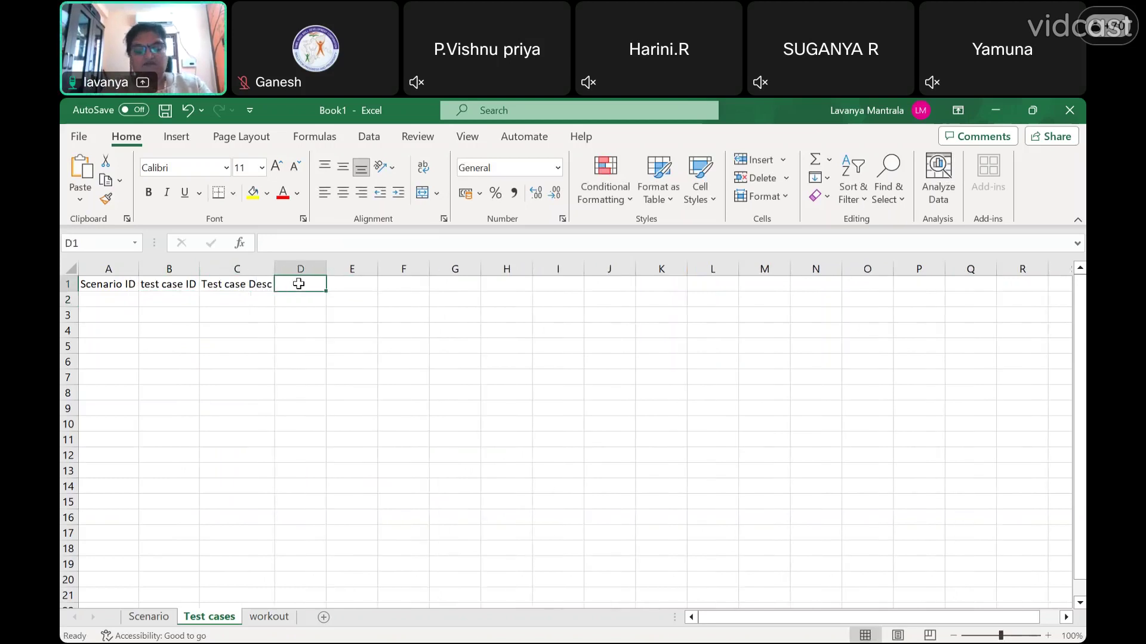
pyautogui.write('Pre')
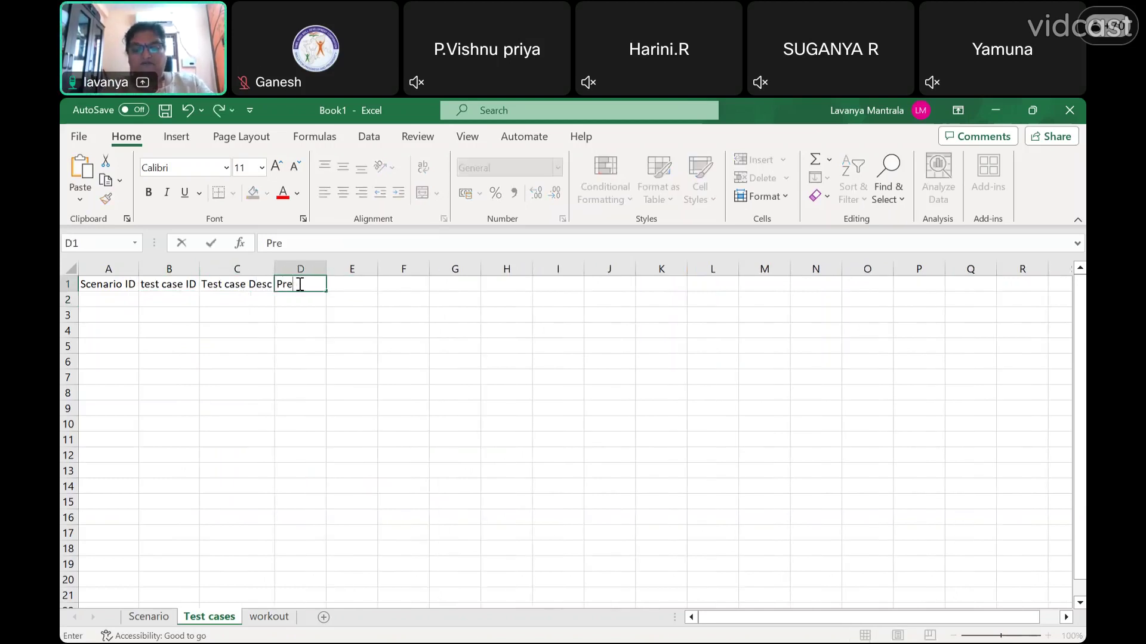
pyautogui.write('-con')
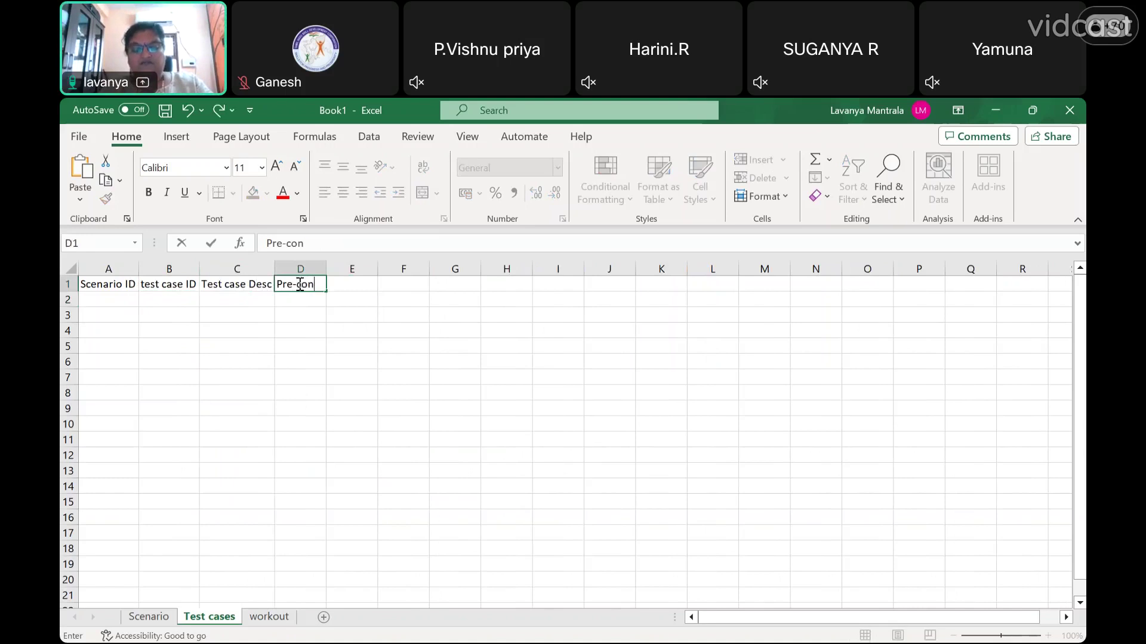
pyautogui.write('dition')
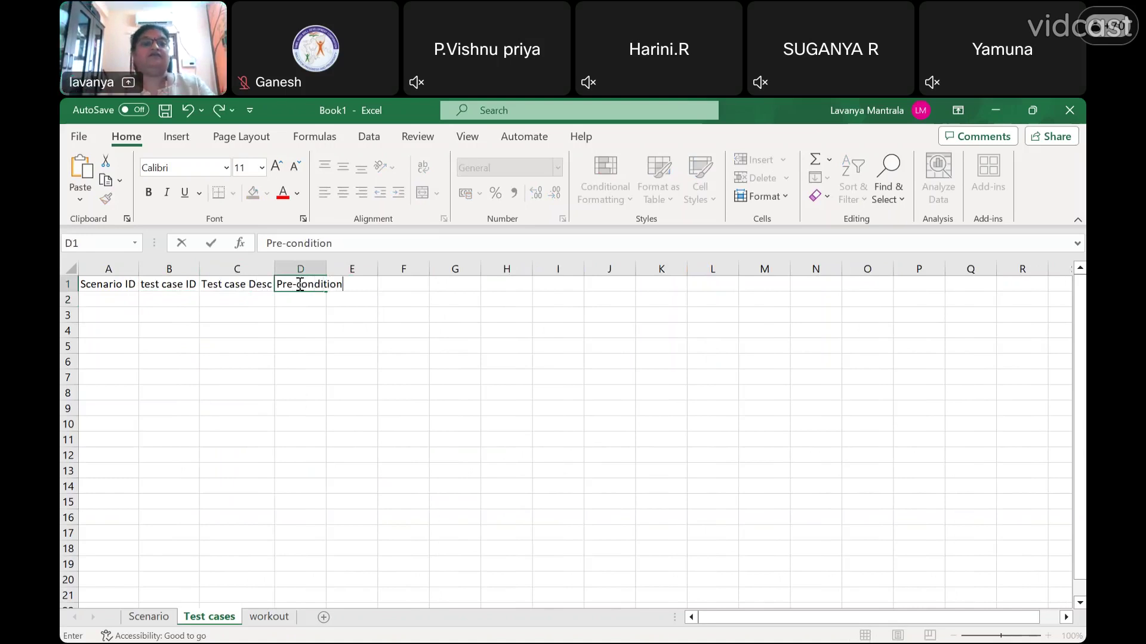
pyautogui.press('Return')
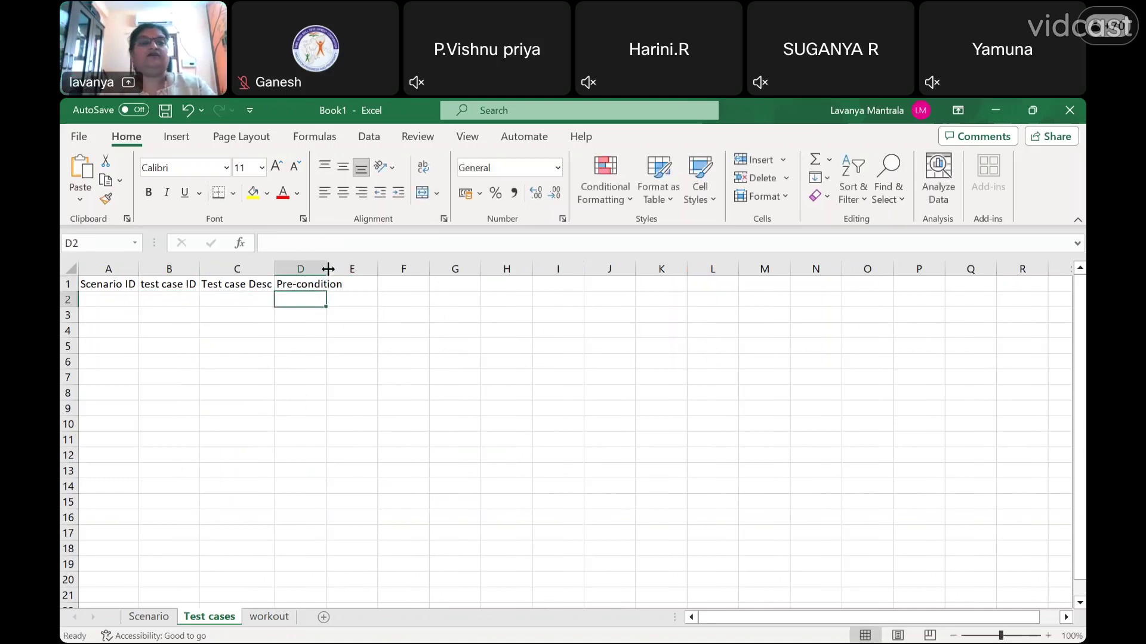
pyautogui.doubleClick(327, 268)
pyautogui.click(365, 285)
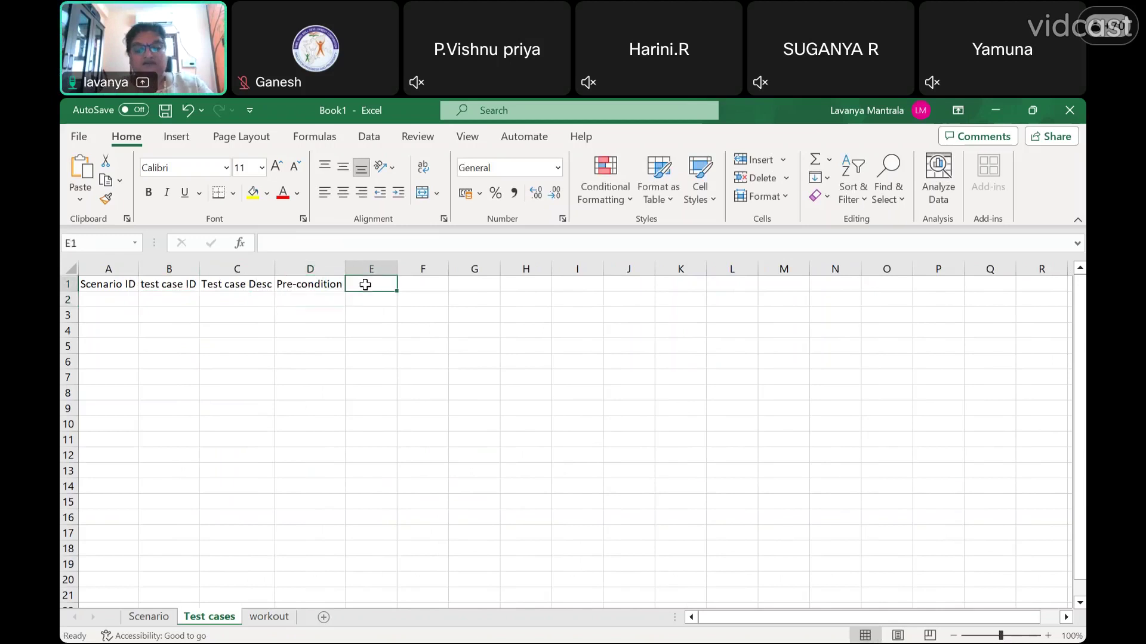
pyautogui.write('Test data')
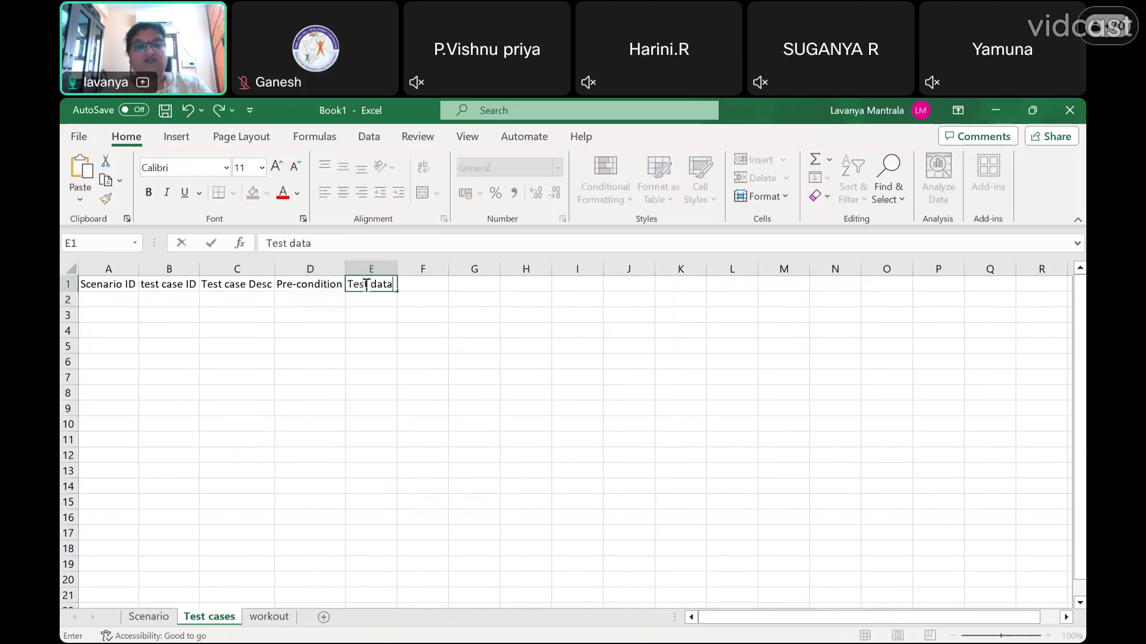
pyautogui.click(431, 285)
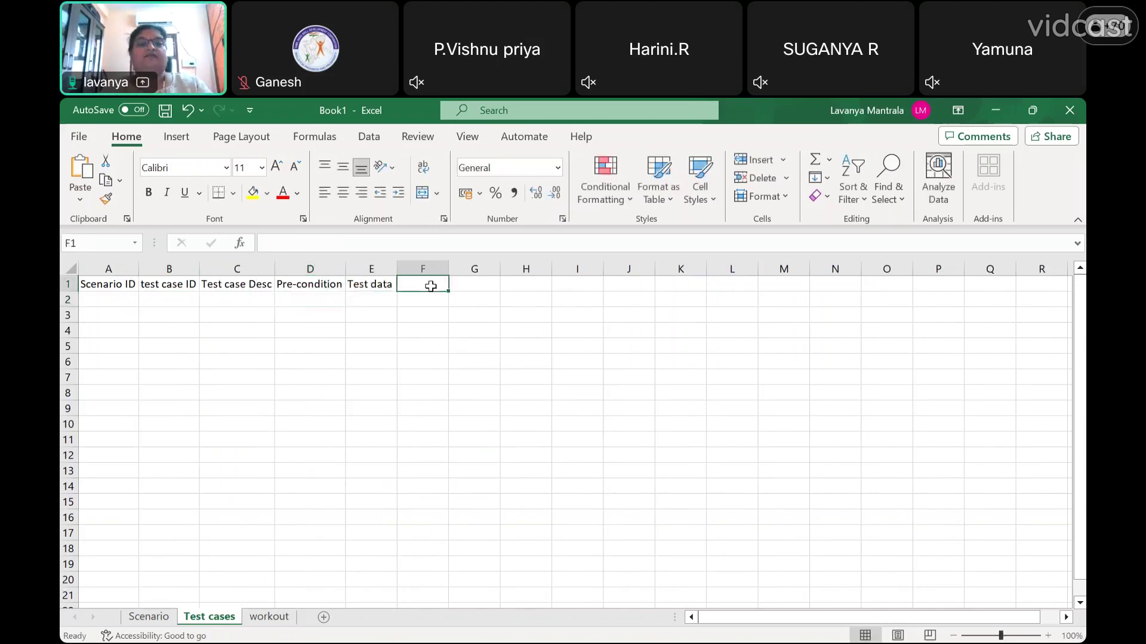
pyautogui.write('Expecte')
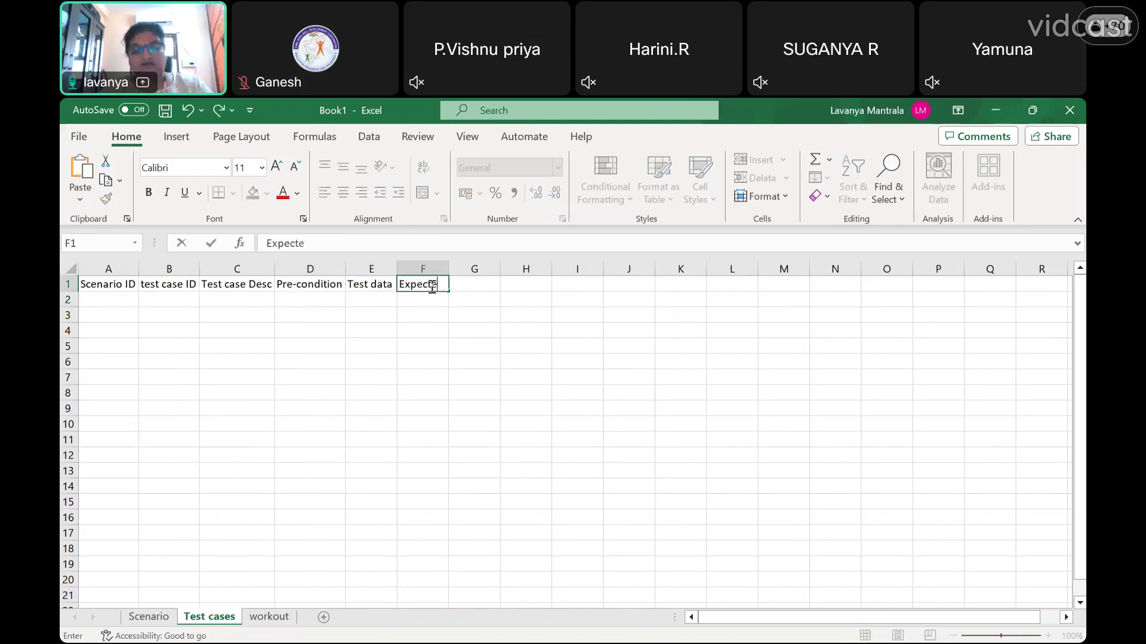
pyautogui.write('d result')
pyautogui.press('Return')
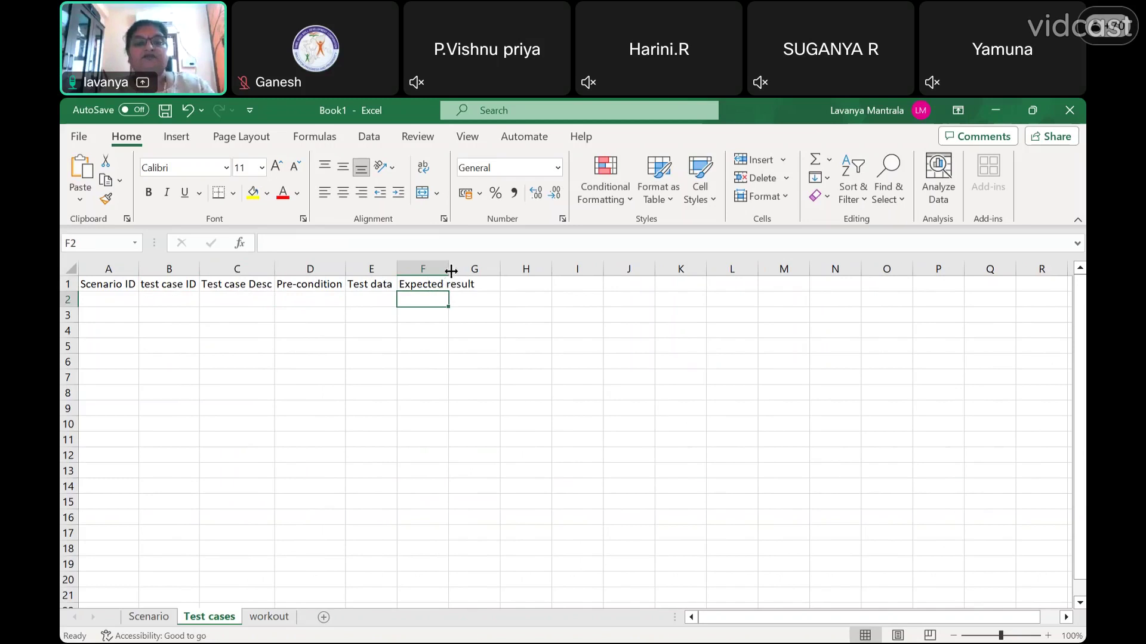
pyautogui.doubleClick(451, 270)
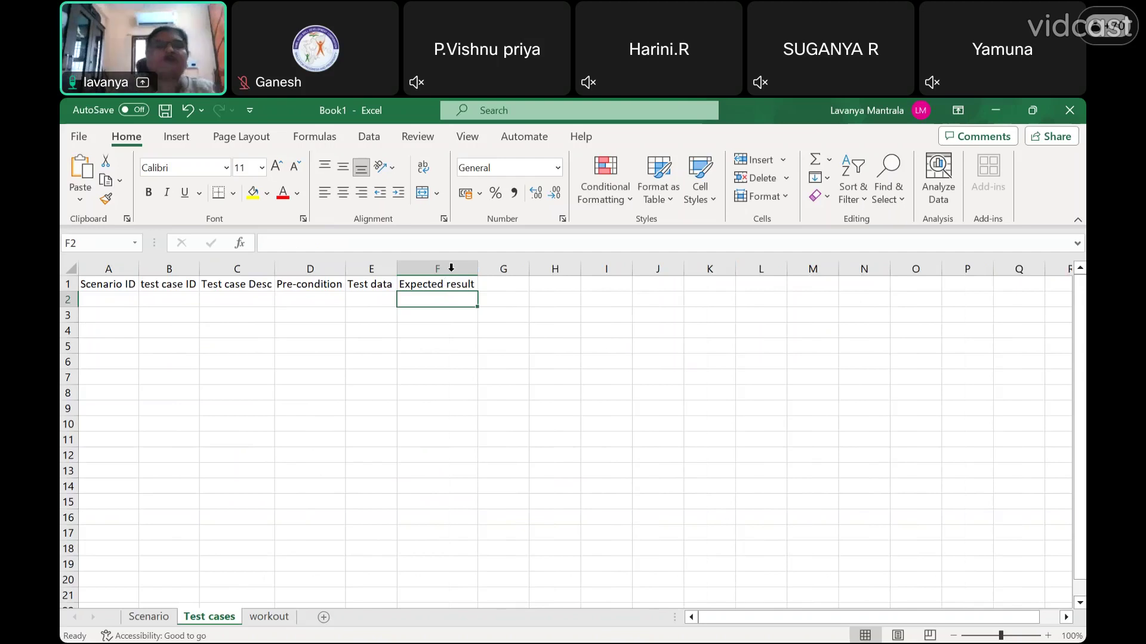
# - Head the Scenario sheet with Scenario ID in A1 and Scenarios in B1
pyautogui.click(149, 616)
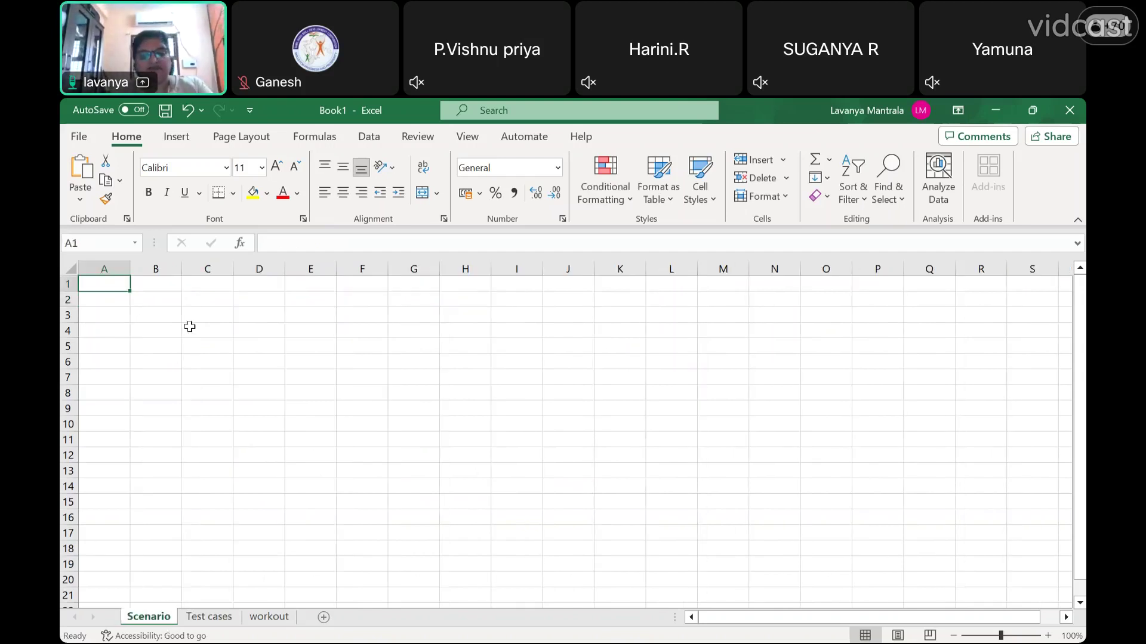
pyautogui.write('Scenario ID')
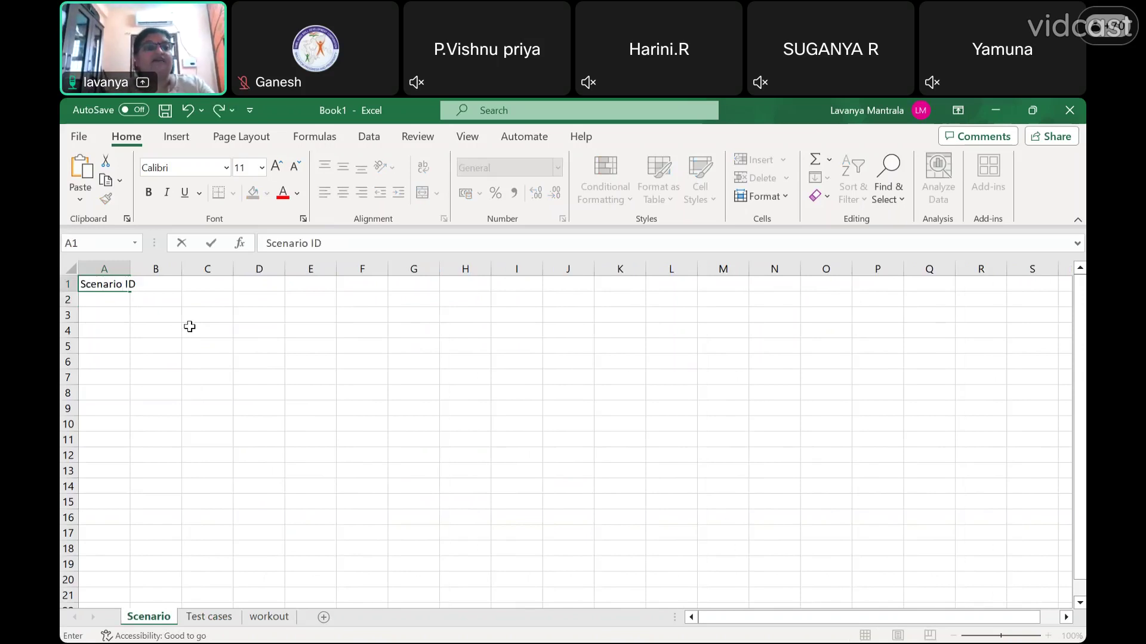
pyautogui.press('Tab')
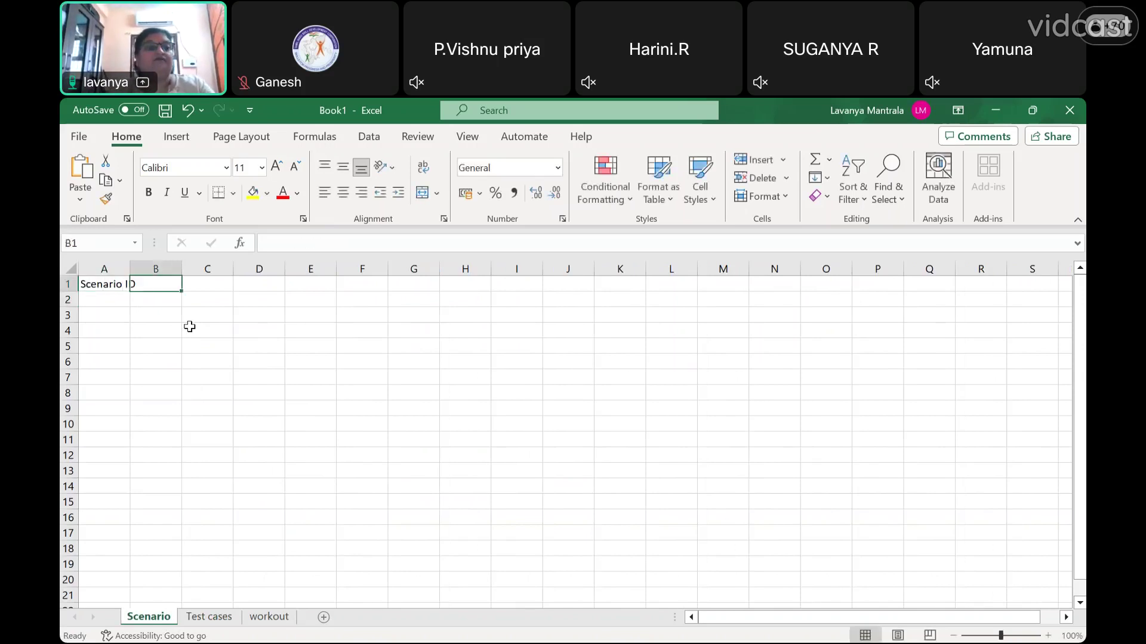
pyautogui.write('Sc')
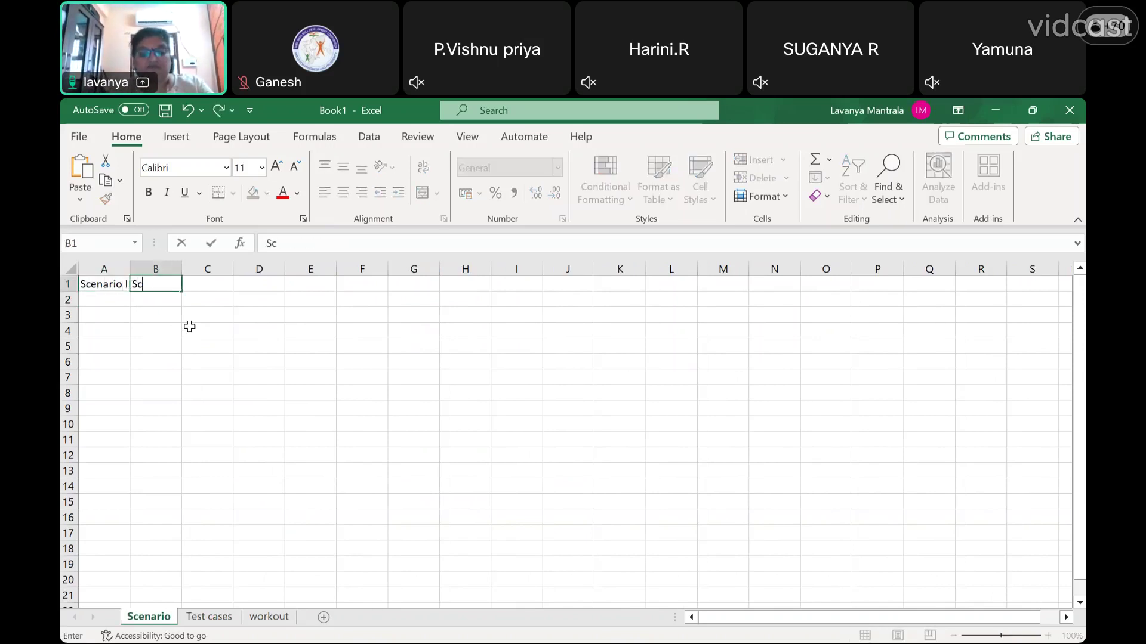
pyautogui.write('enario')
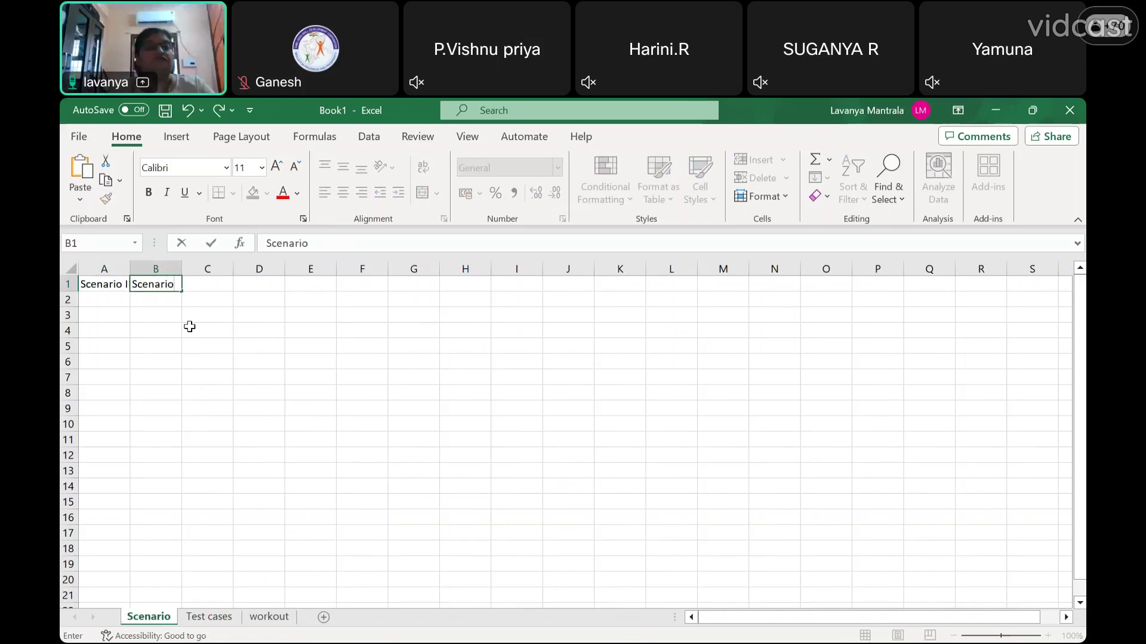
pyautogui.write('s')
pyautogui.press('Return')
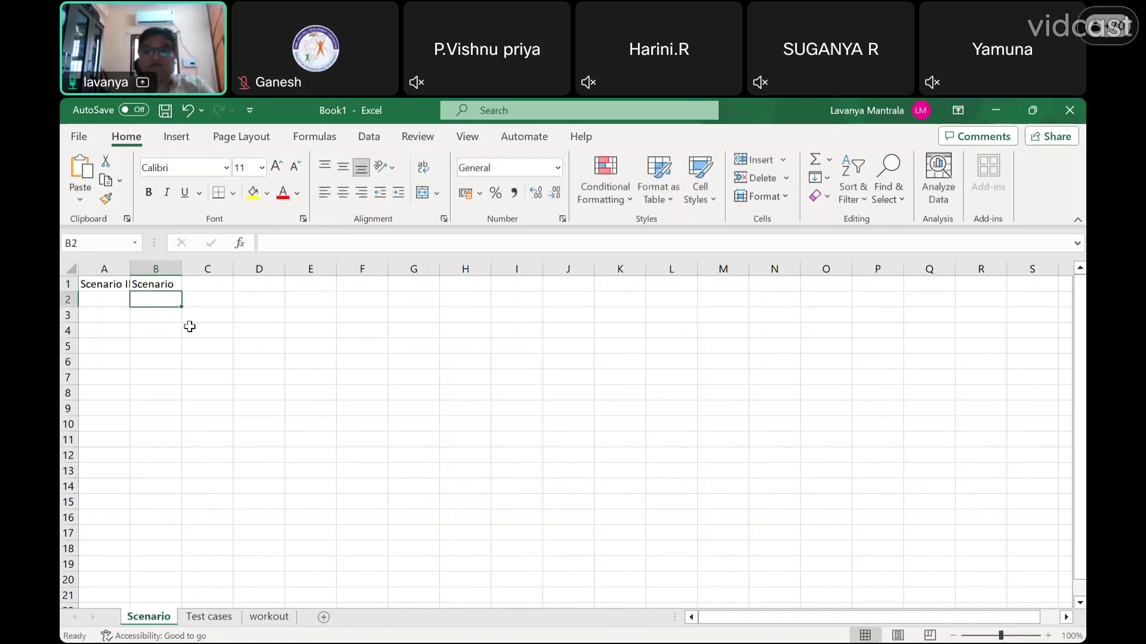
# - Insert a new column A headed Requirement ID and auto-fit columns A and B
pyautogui.click(111, 268)
pyautogui.rightClick(110, 268)
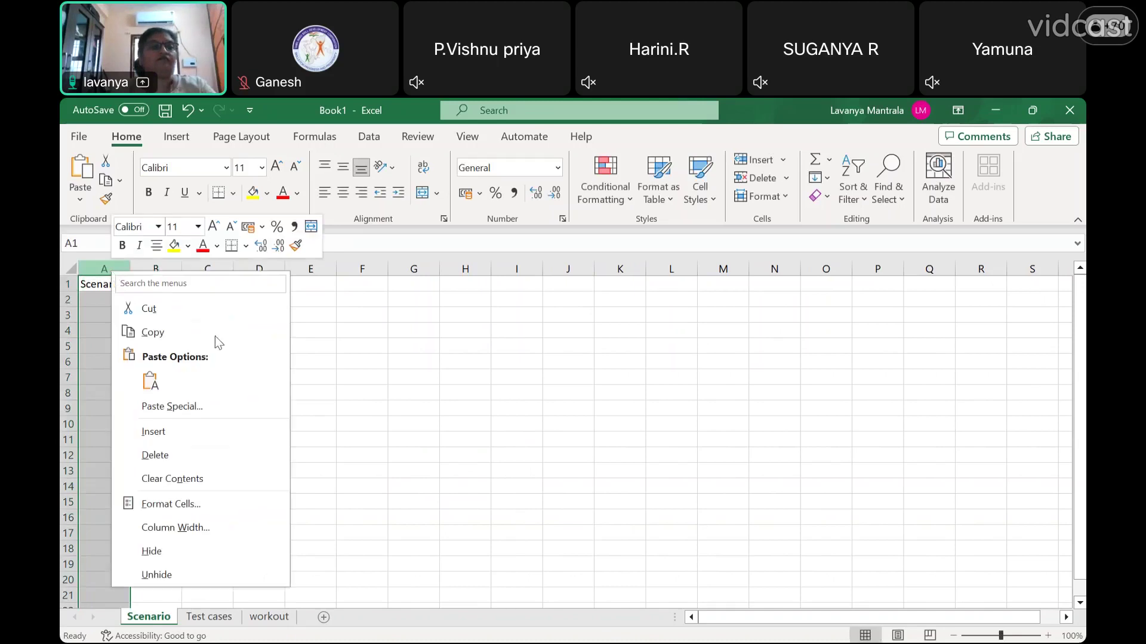
pyautogui.click(194, 426)
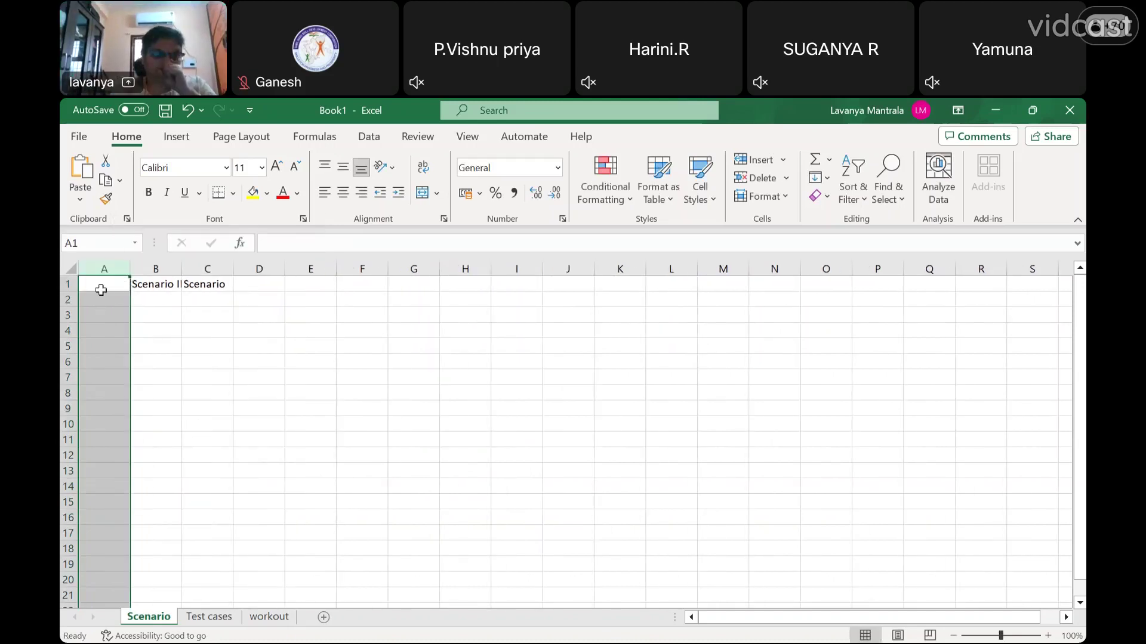
pyautogui.click(100, 285)
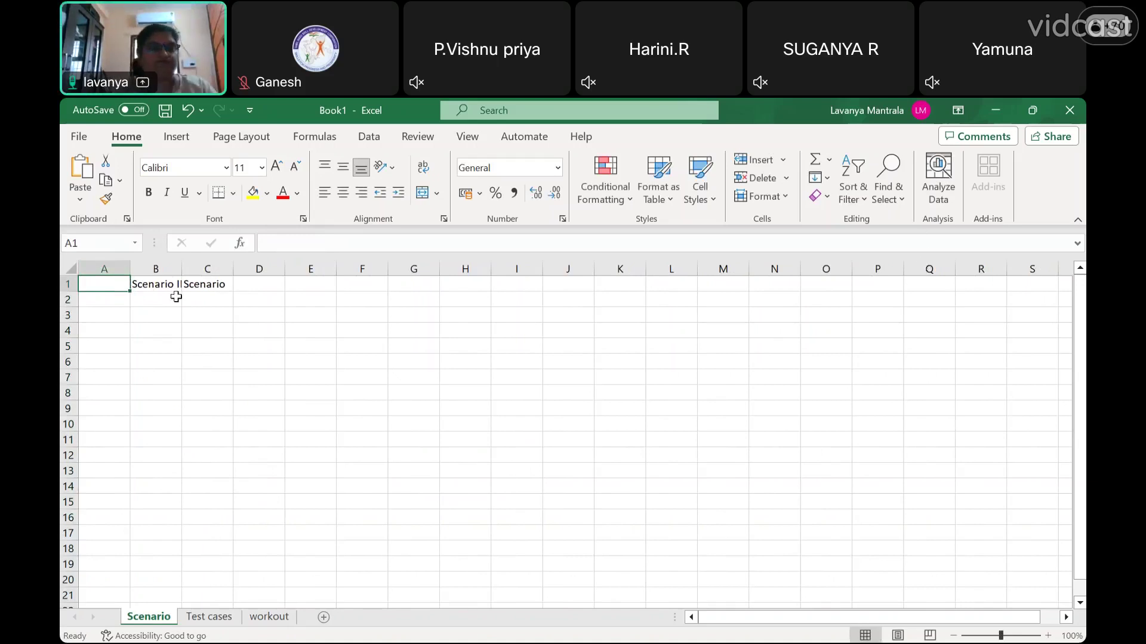
pyautogui.write('Requi')
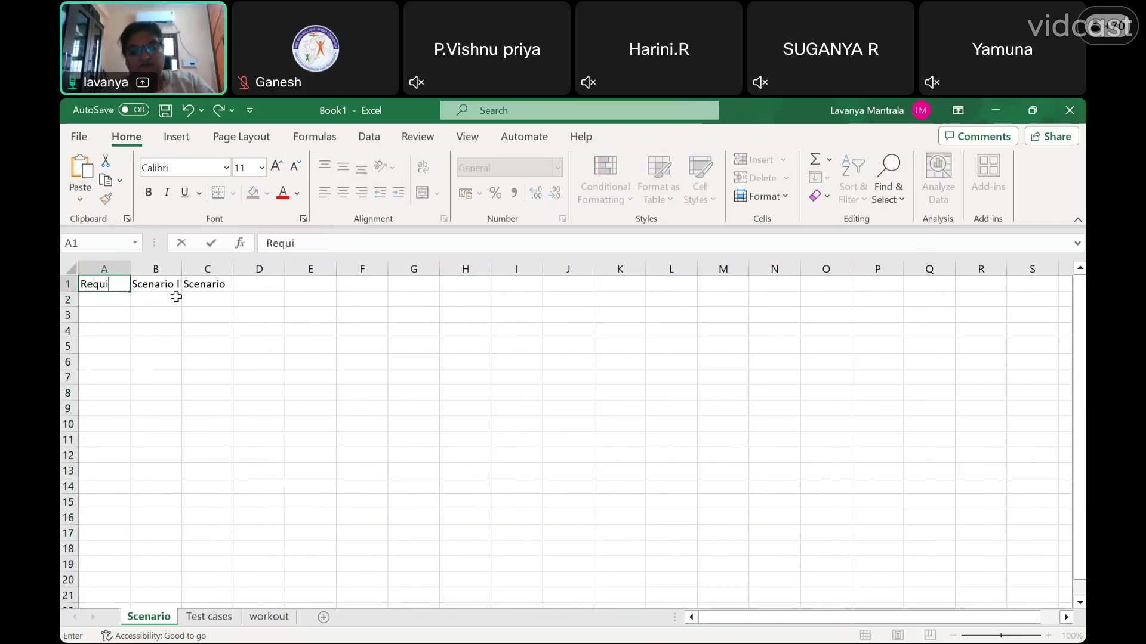
pyautogui.write('rement')
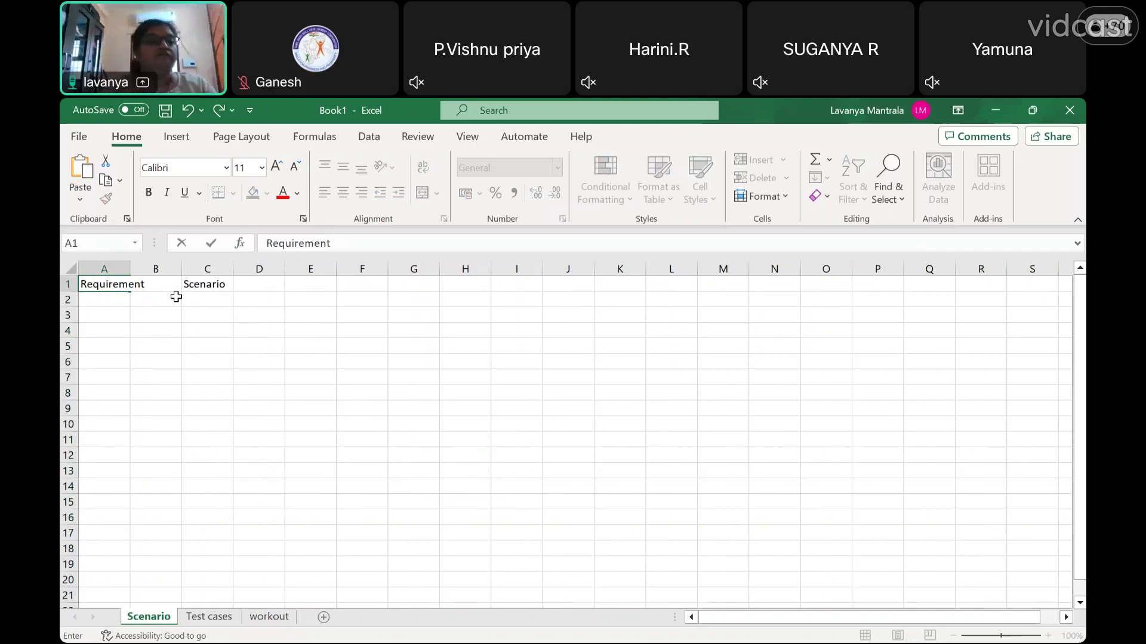
pyautogui.press('Return')
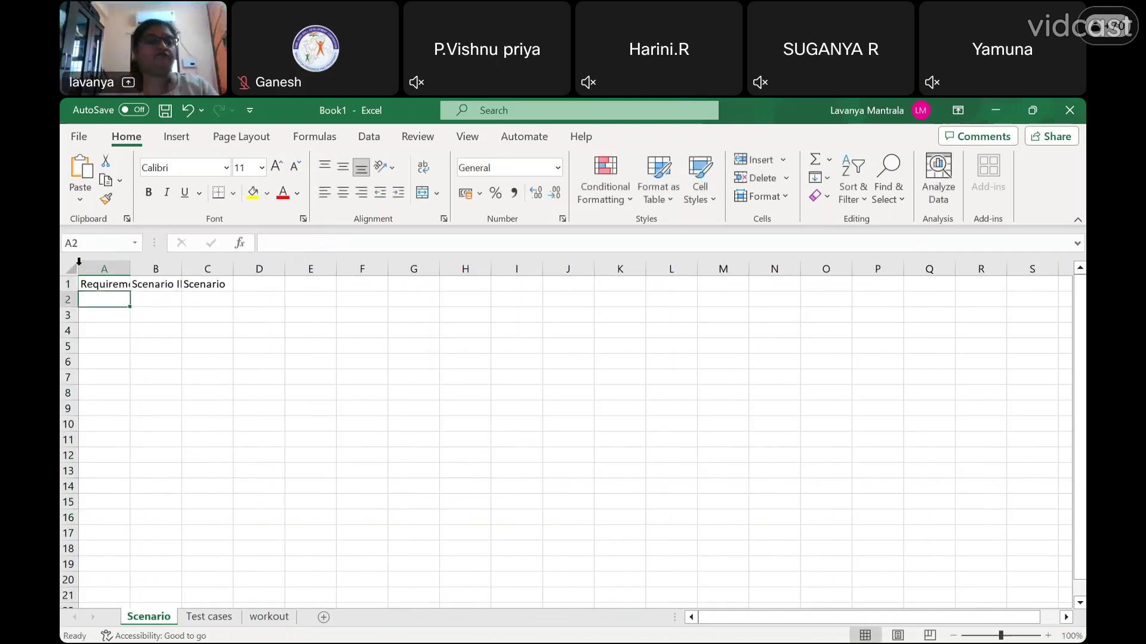
pyautogui.doubleClick(132, 272)
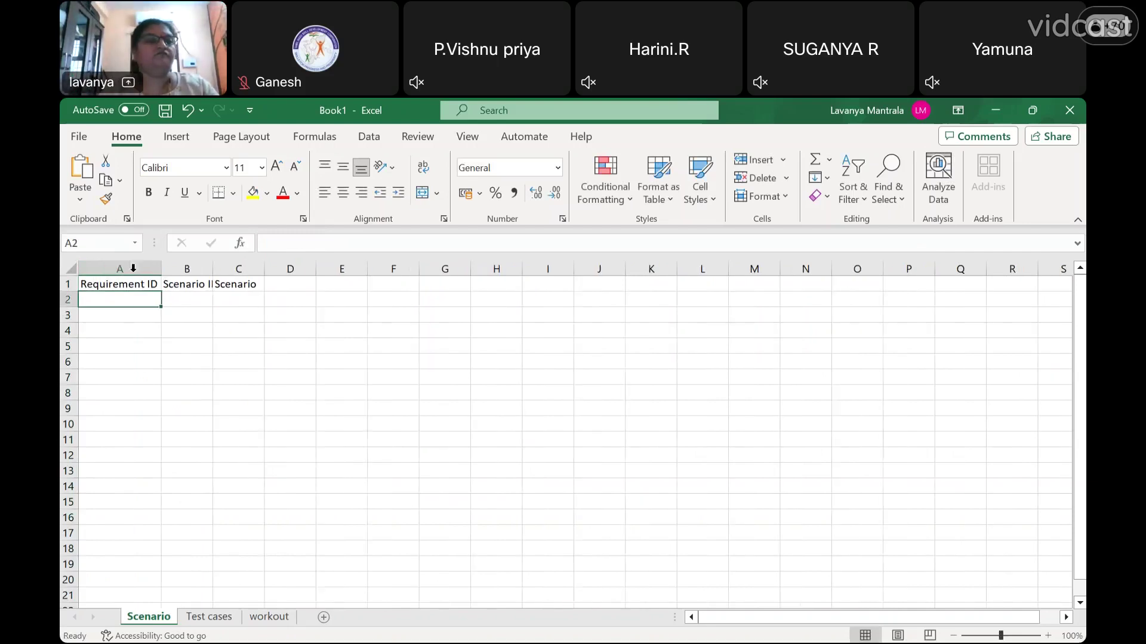
pyautogui.doubleClick(210, 270)
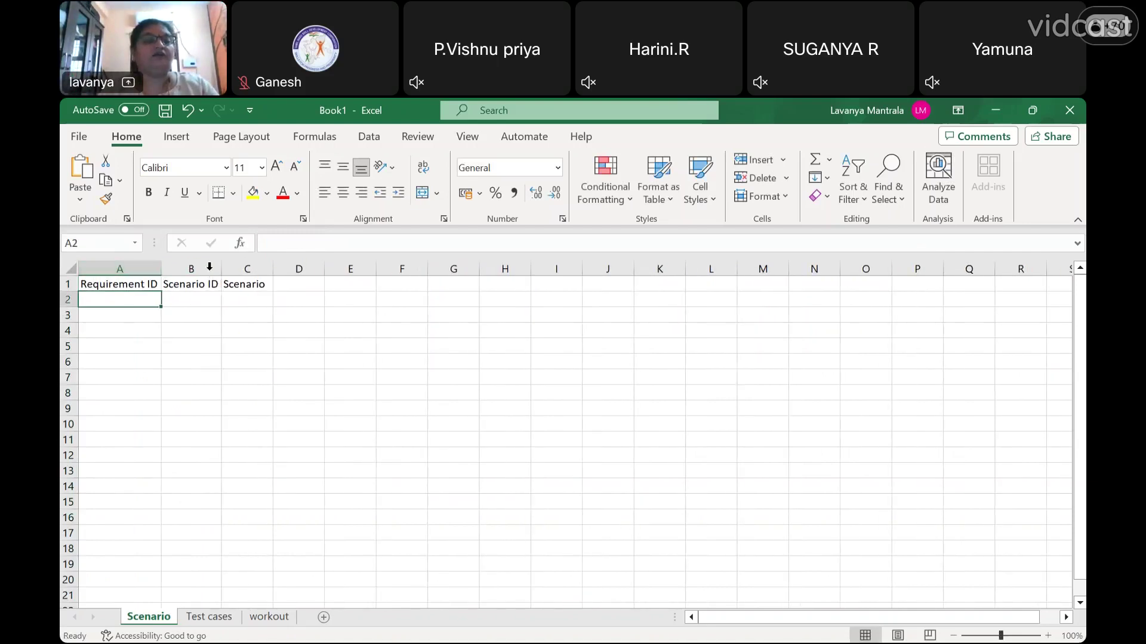
pyautogui.click(265, 282)
pyautogui.click(307, 358)
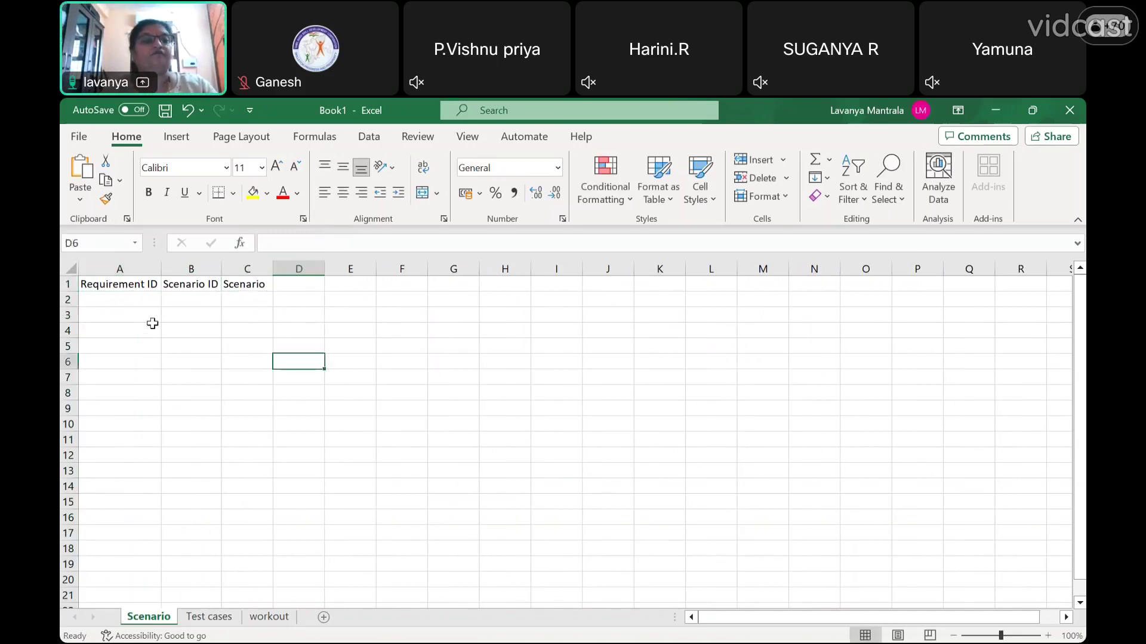
pyautogui.click(140, 303)
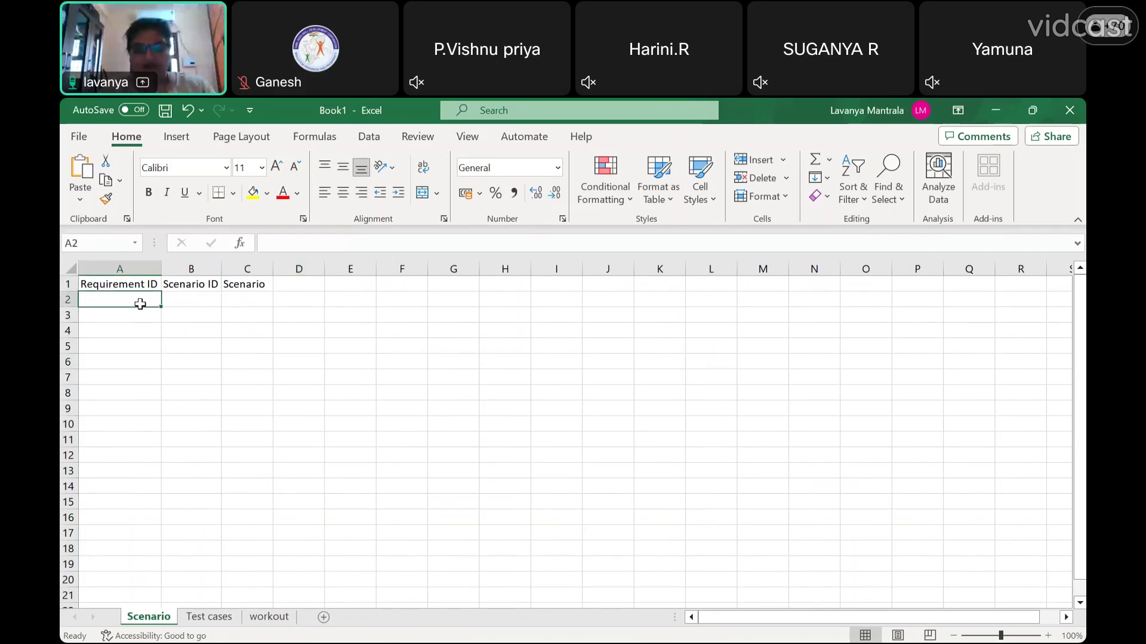
# - Enter requirement ID LG-v01 in A2 and scenario ID SC_LG-001 in B2
pyautogui.write('LG')
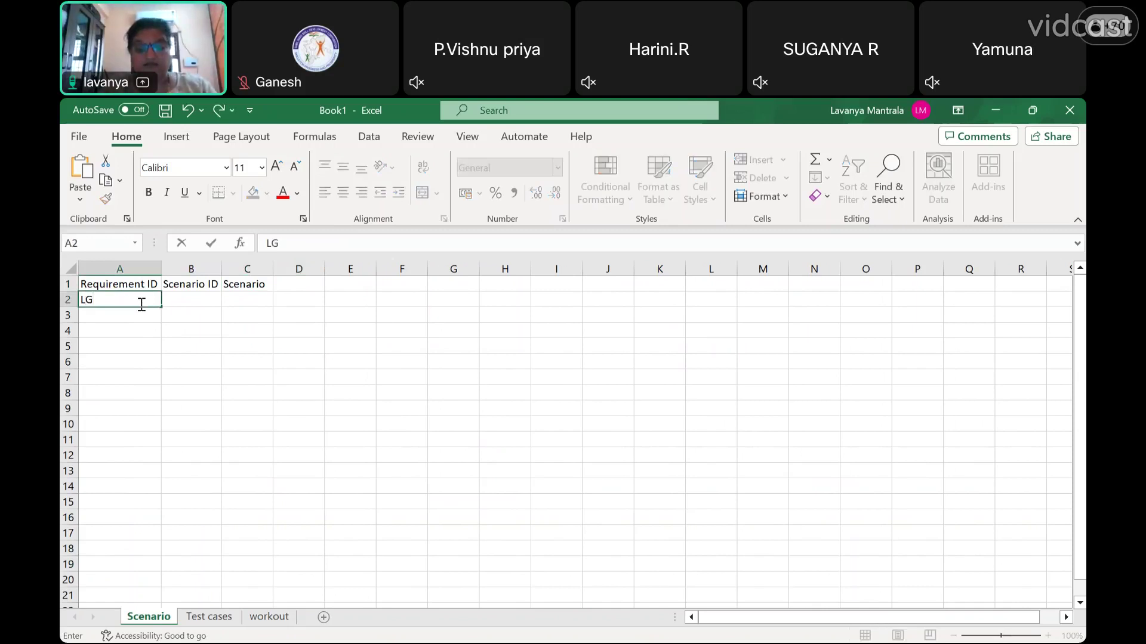
pyautogui.write('v01')
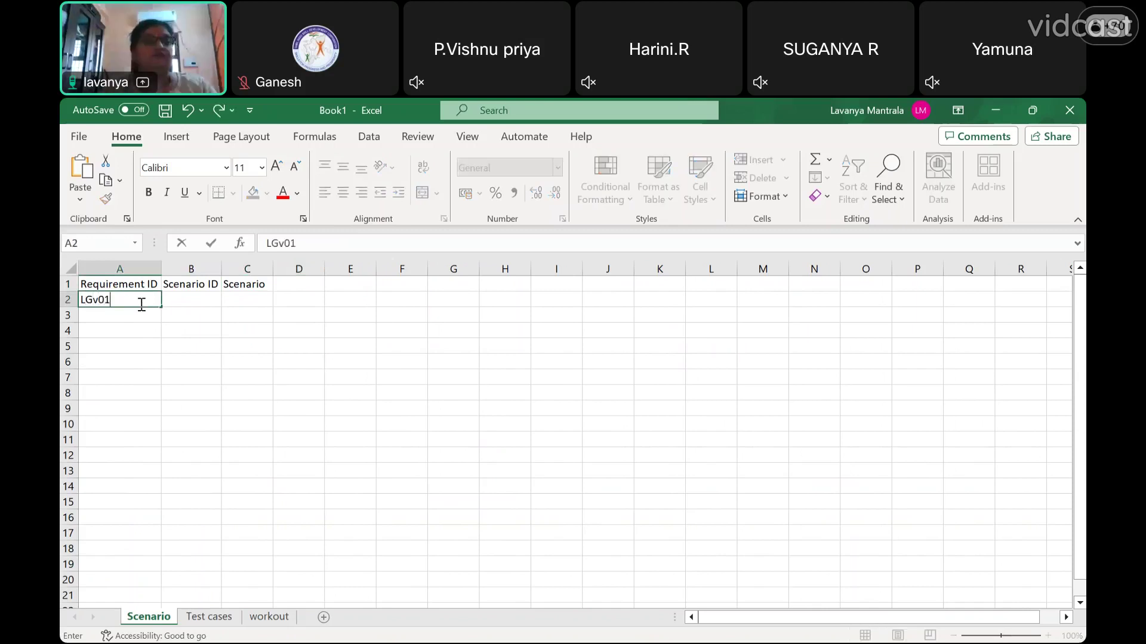
pyautogui.press('Return')
pyautogui.click(93, 300)
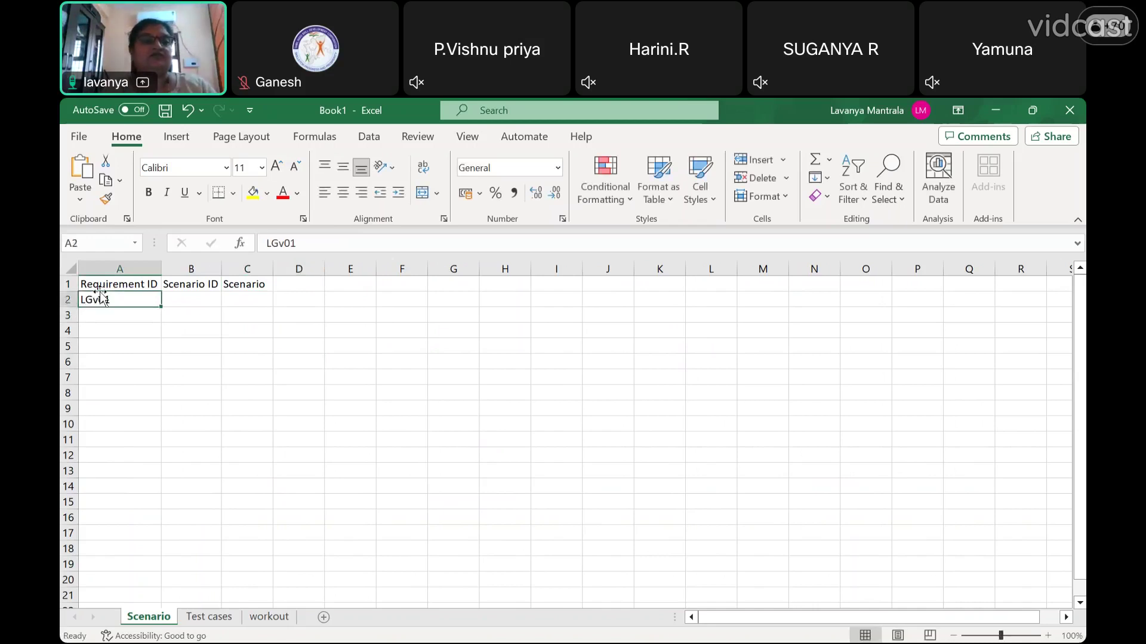
pyautogui.click(280, 243)
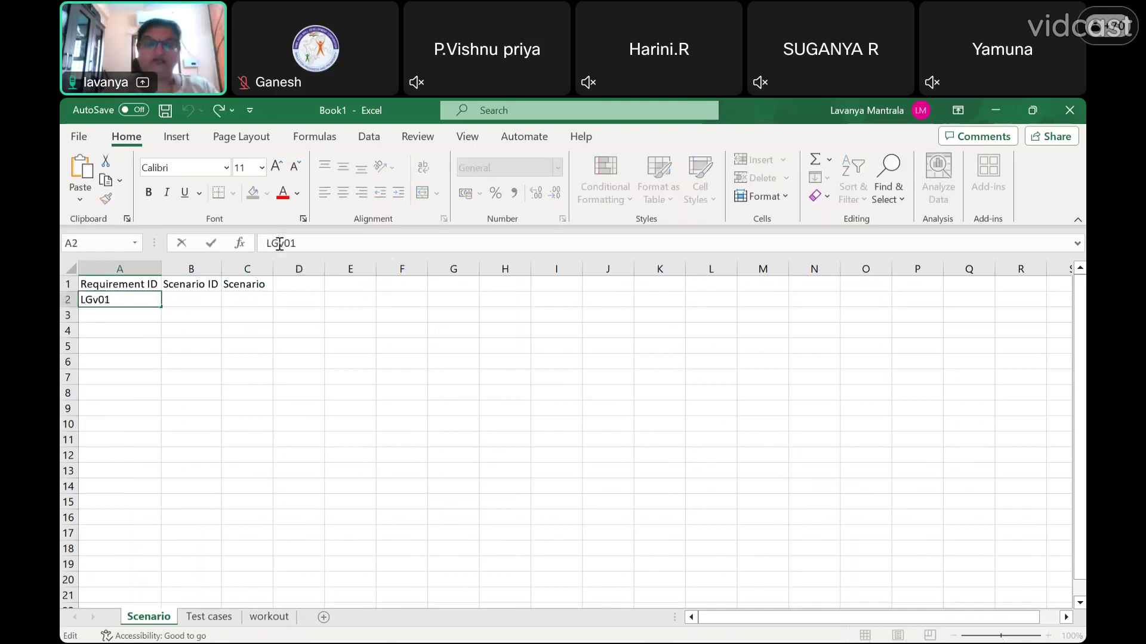
pyautogui.write('-')
pyautogui.click(307, 314)
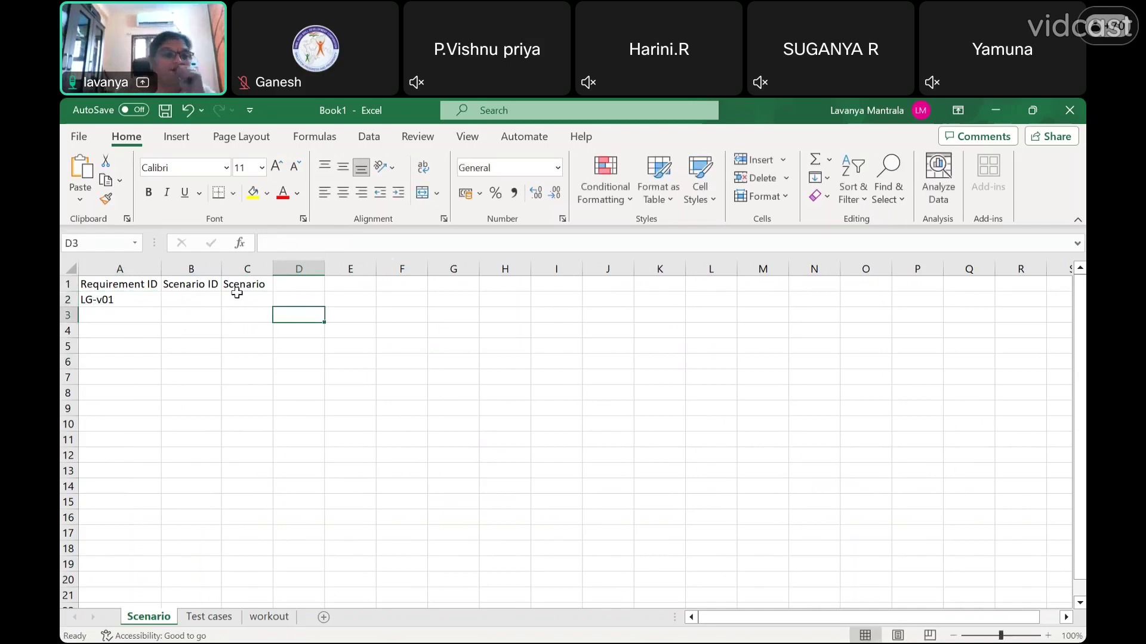
pyautogui.click(205, 303)
pyautogui.write('SC_')
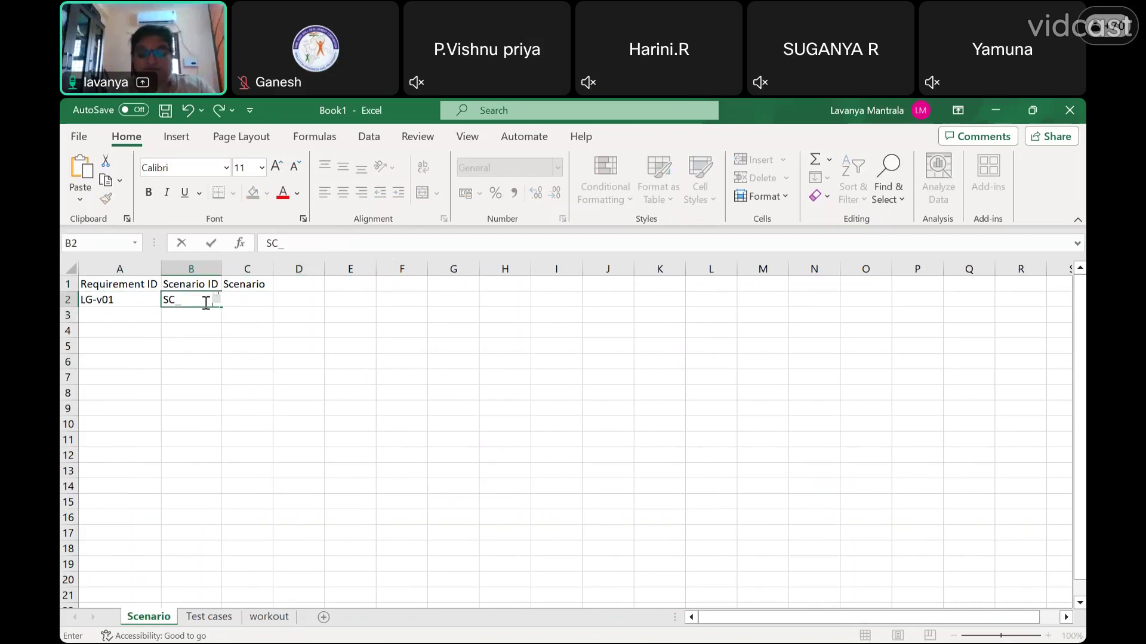
pyautogui.write('LG')
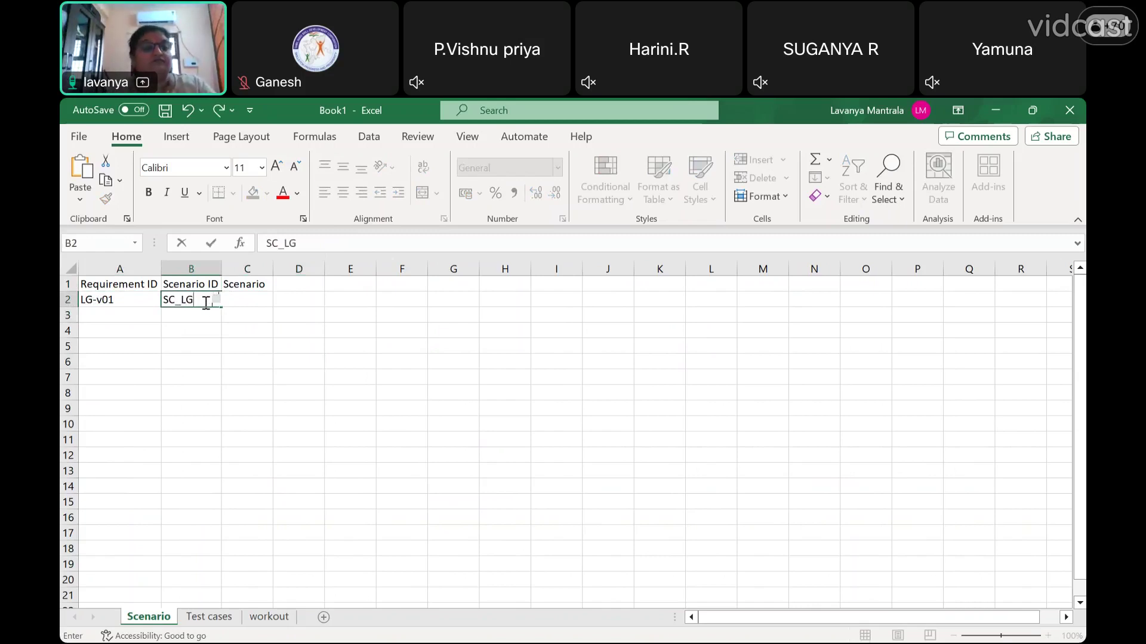
pyautogui.write('-001')
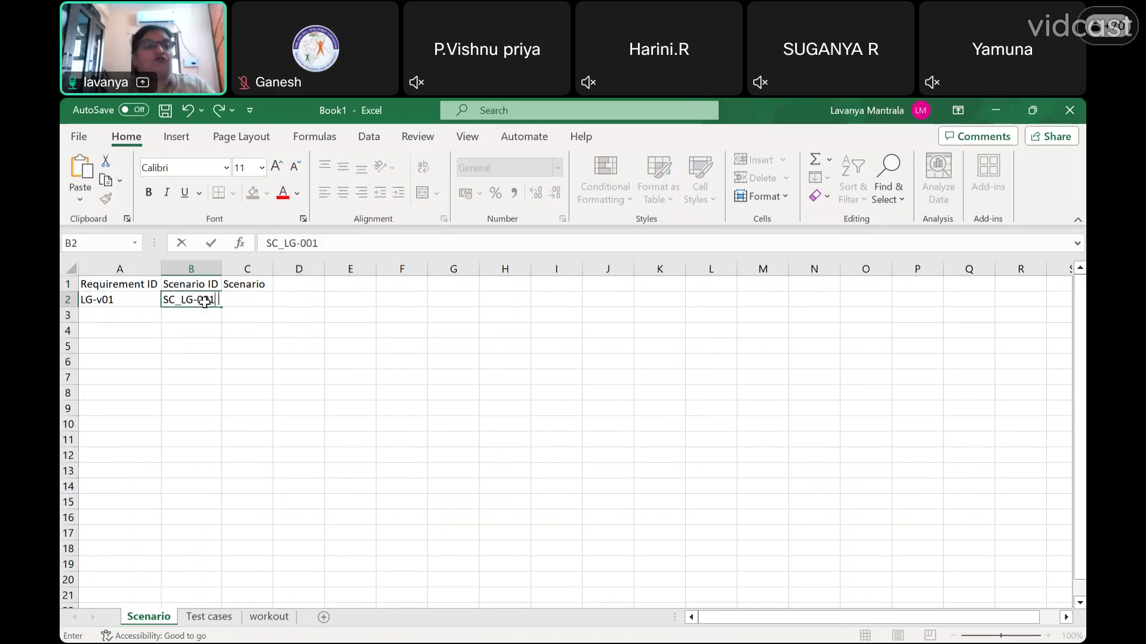
pyautogui.press('Return')
# - Paste the login verification scenario into C2 and auto-fit column C
pyautogui.click(260, 299)
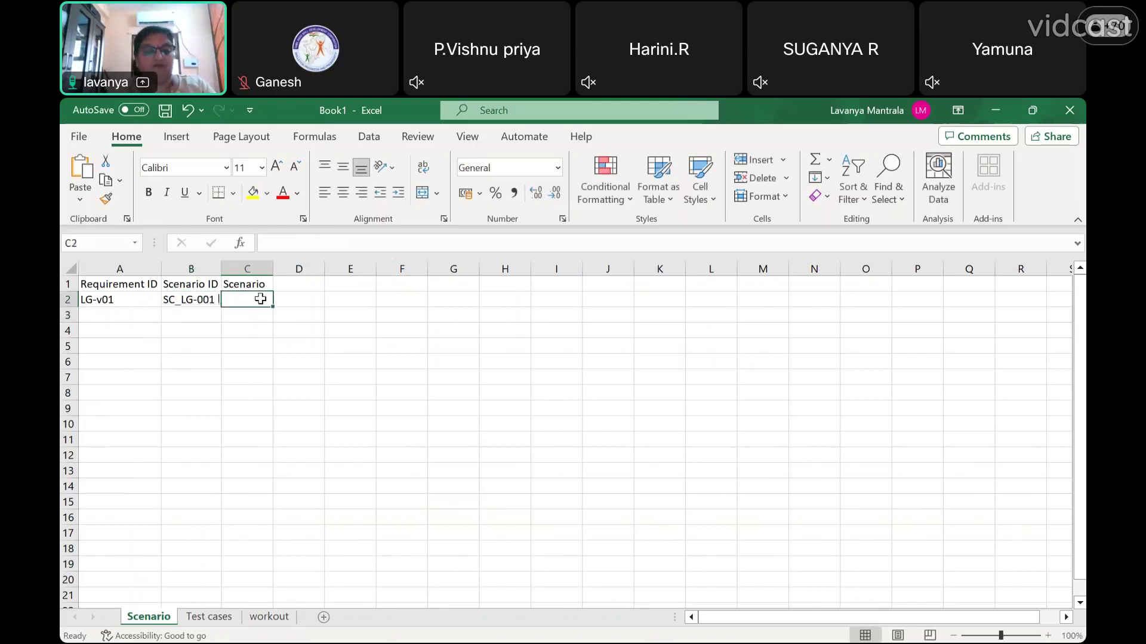
pyautogui.write('Verify')
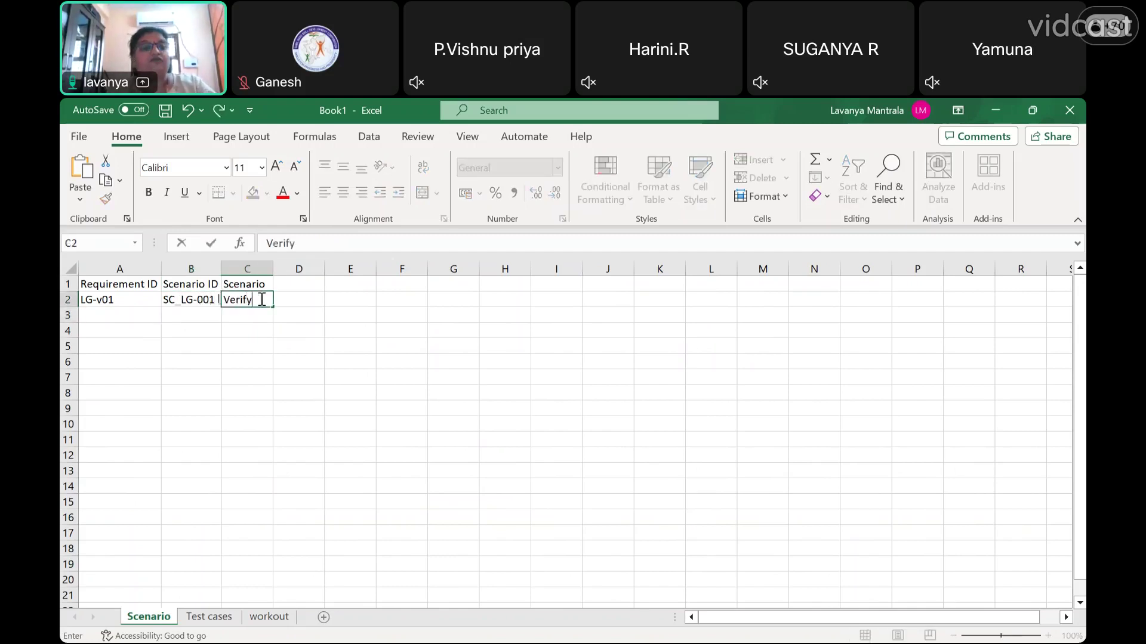
pyautogui.press('BackSpace')
pyautogui.press('BackSpace')
pyautogui.press('BackSpace')
pyautogui.press('BackSpace')
pyautogui.press('BackSpace')
pyautogui.press('BackSpace')
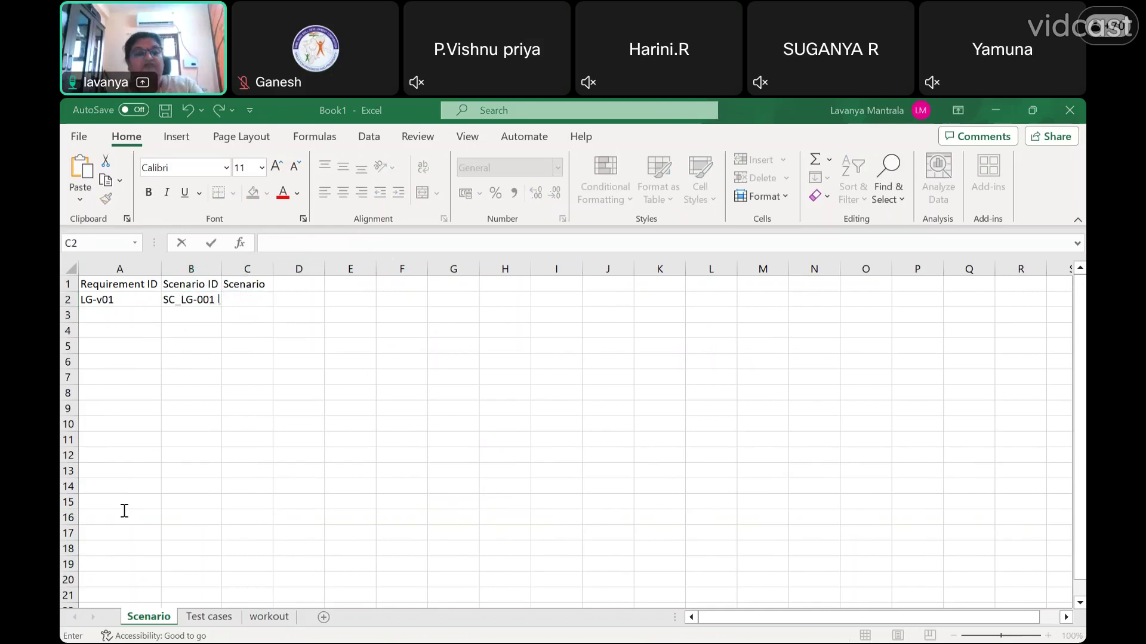
pyautogui.click(255, 304)
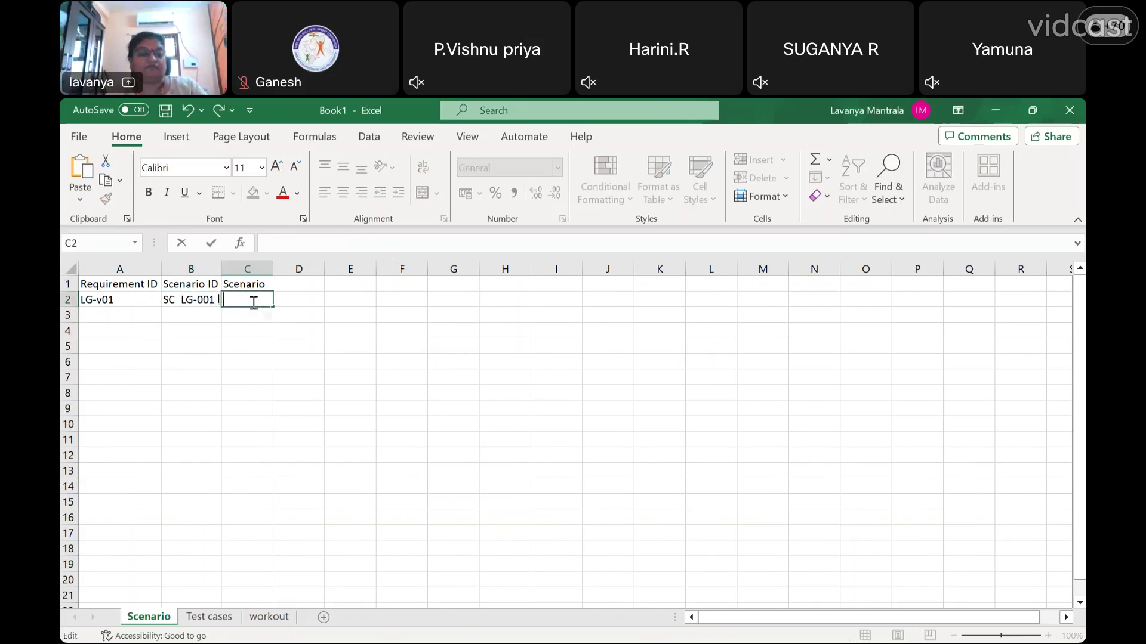
pyautogui.hotkey('ctrl', 'v')
pyautogui.click(327, 376)
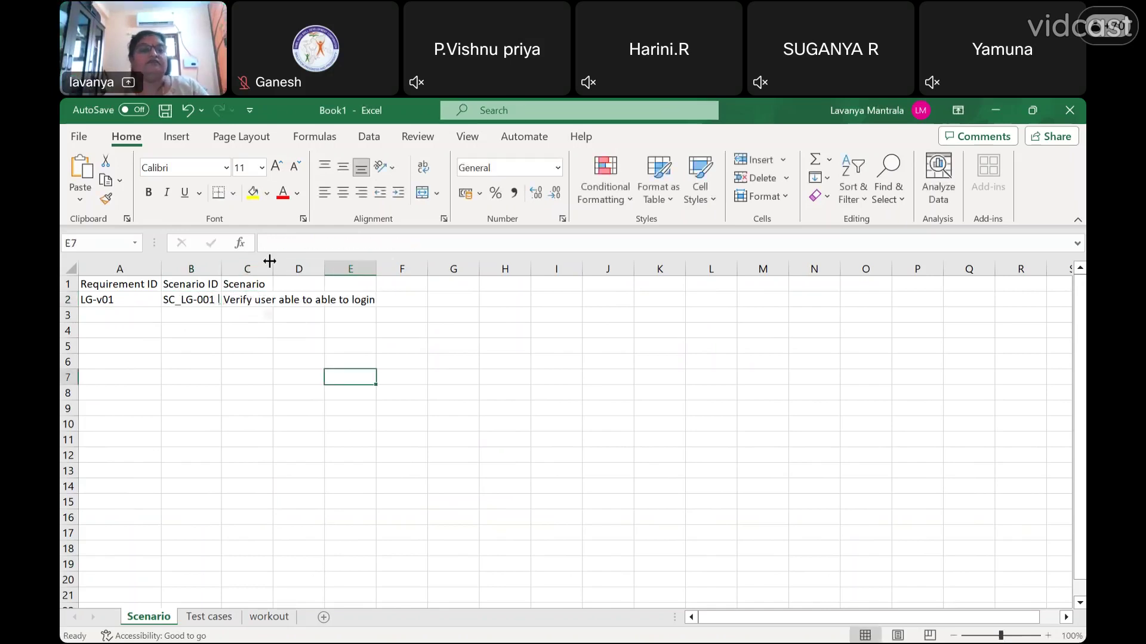
pyautogui.doubleClick(274, 268)
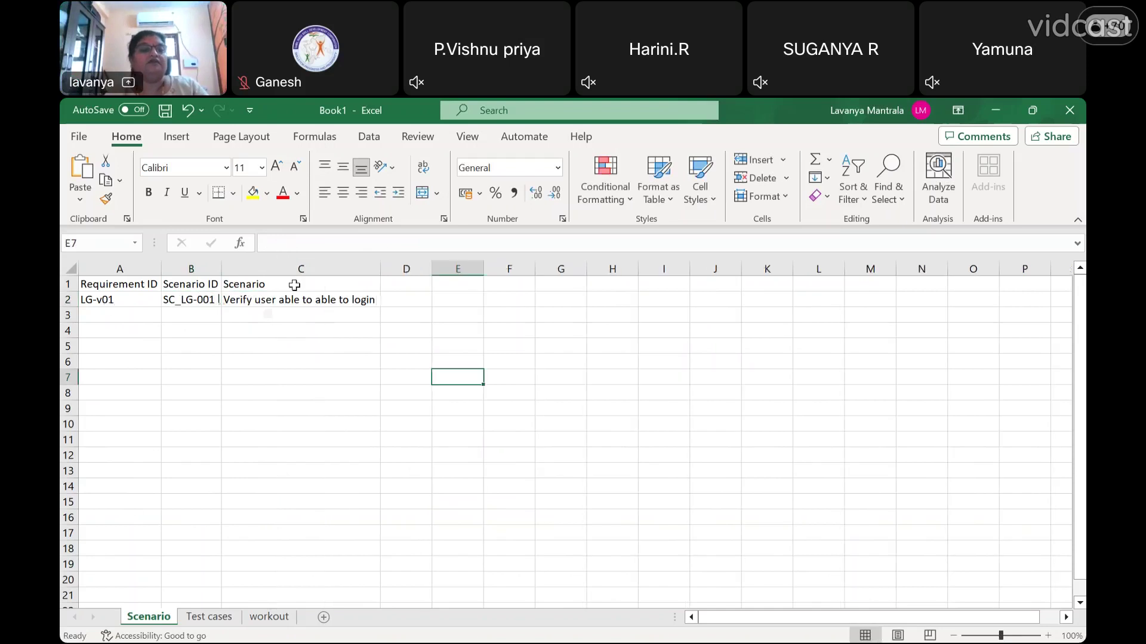
pyautogui.click(201, 298)
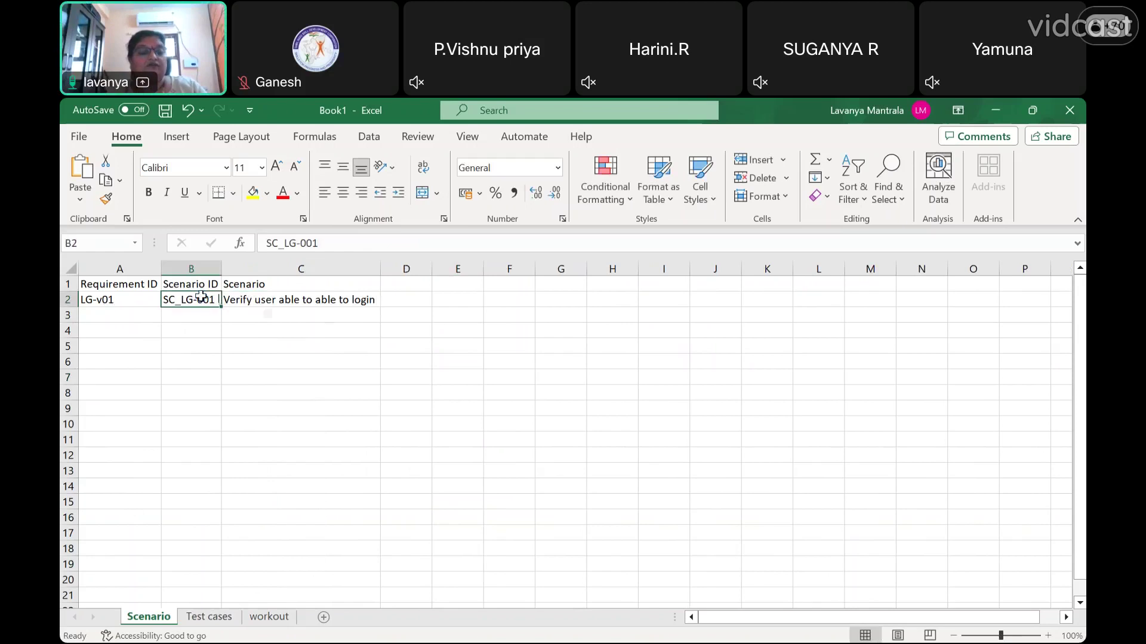
# - Copy SC_LG-001 into A2 of the Test cases sheet and enter TC_LG-001 in B2
pyautogui.hotkey('ctrl', 'c')
pyautogui.click(216, 616)
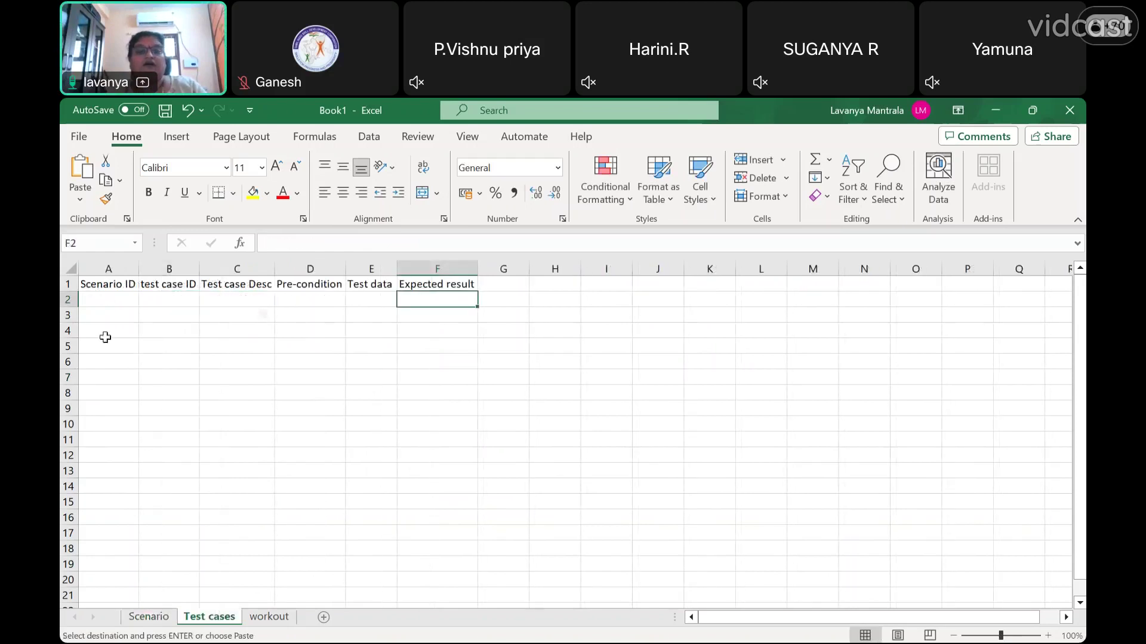
pyautogui.click(100, 298)
pyautogui.hotkey('ctrl', 'v')
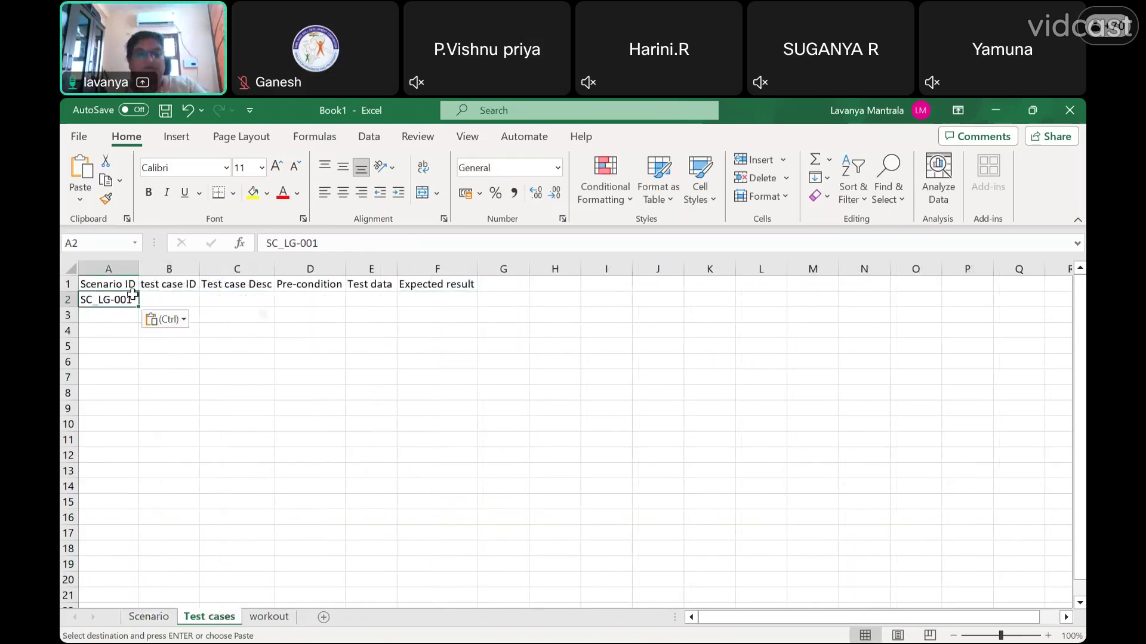
pyautogui.click(159, 299)
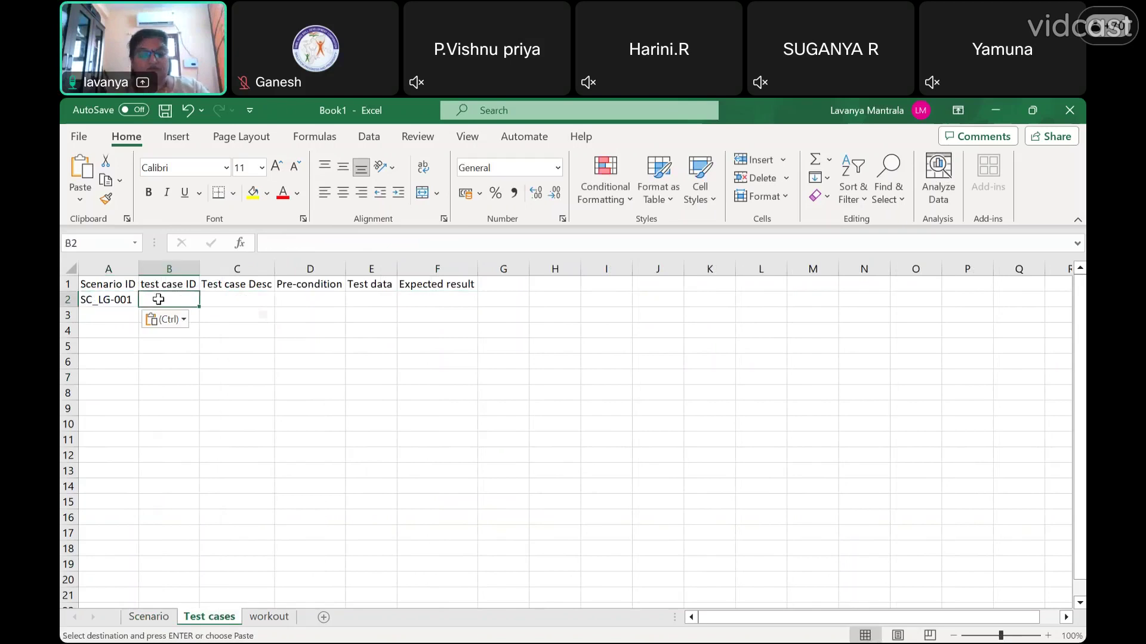
pyautogui.write('Test case ID')
pyautogui.write('C')
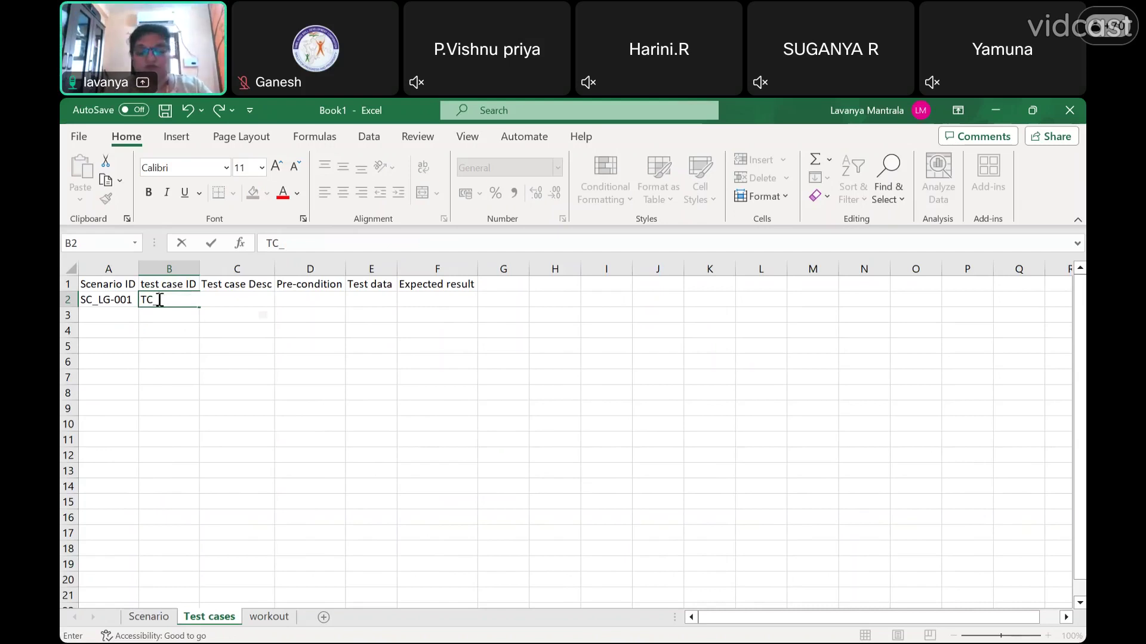
pyautogui.write('_LG')
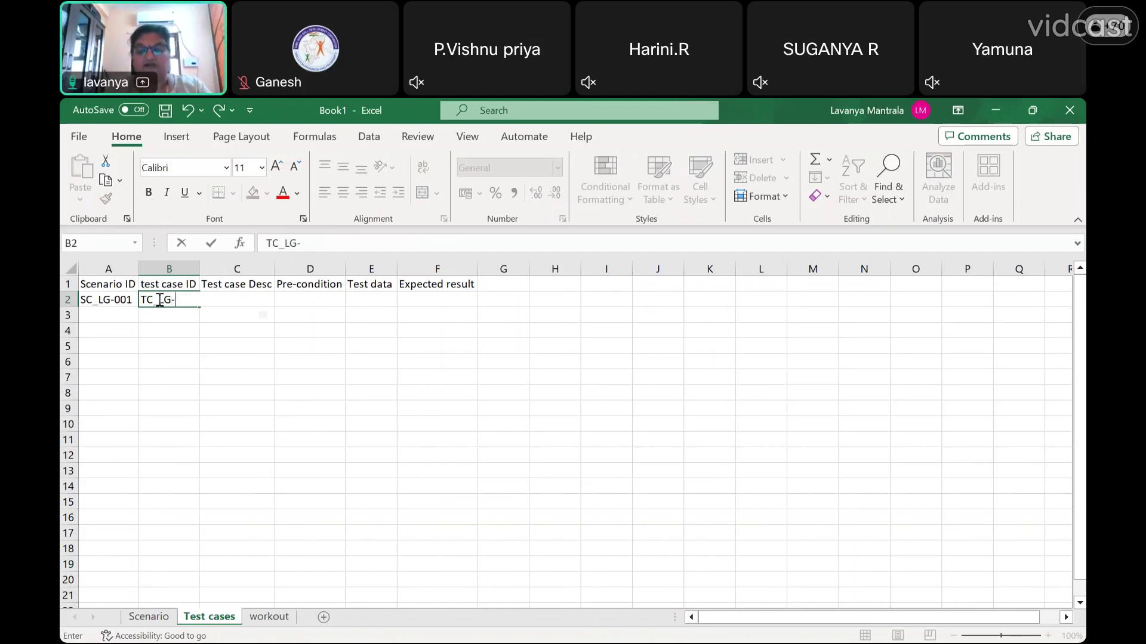
pyautogui.write('-001')
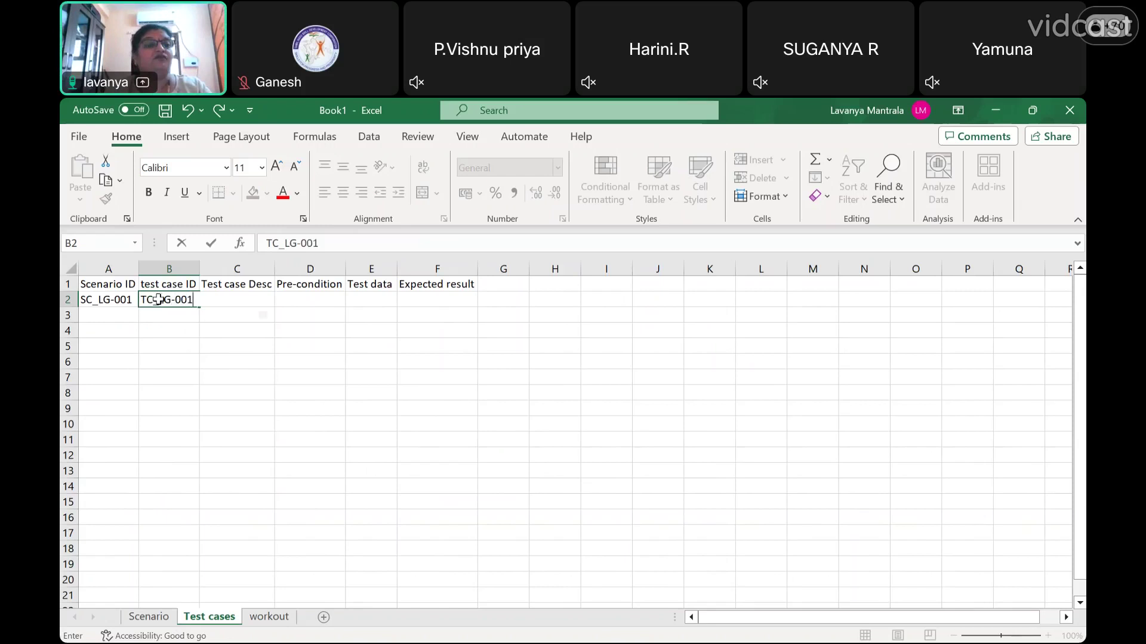
pyautogui.press('Return')
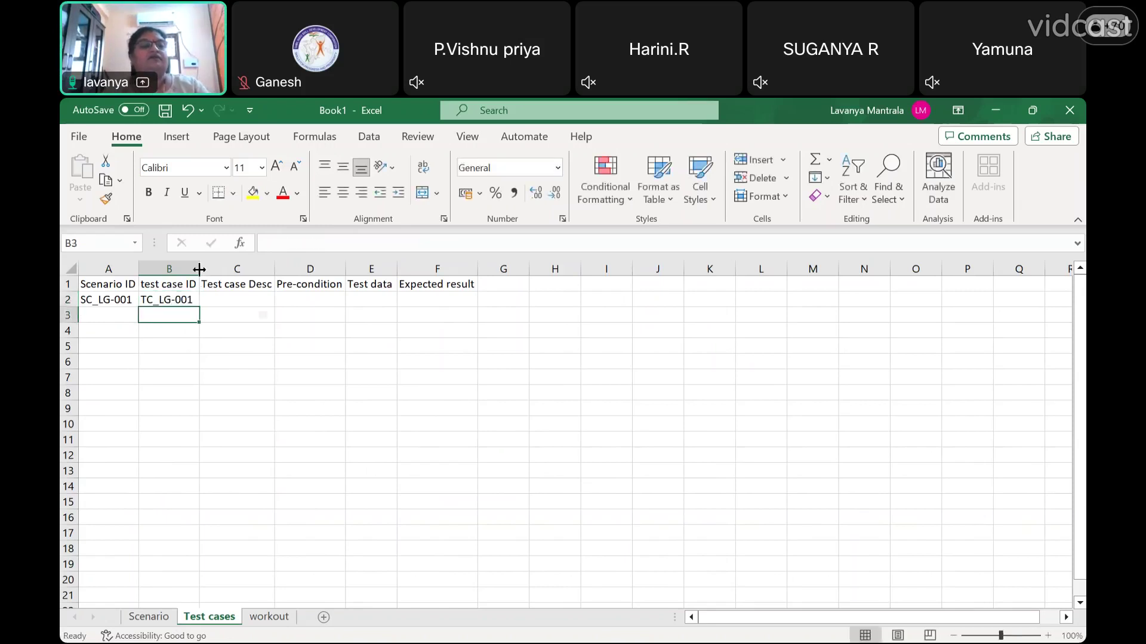
# - Paste the test case descriptions into C2, then undo it after it produced #NAME? errors
pyautogui.click(236, 300)
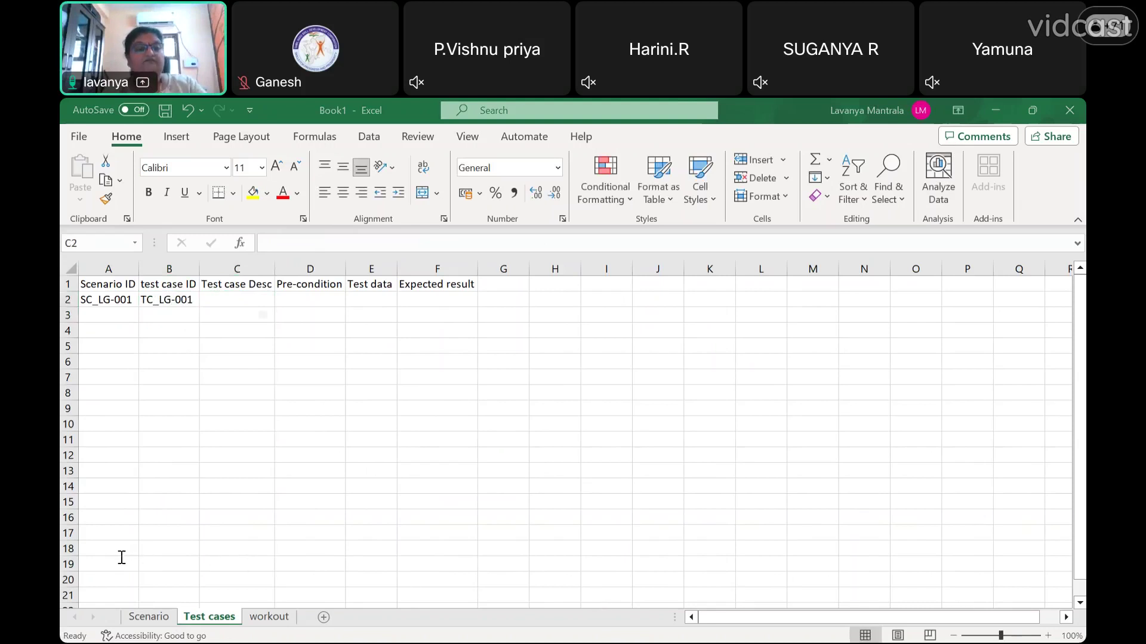
pyautogui.click(250, 305)
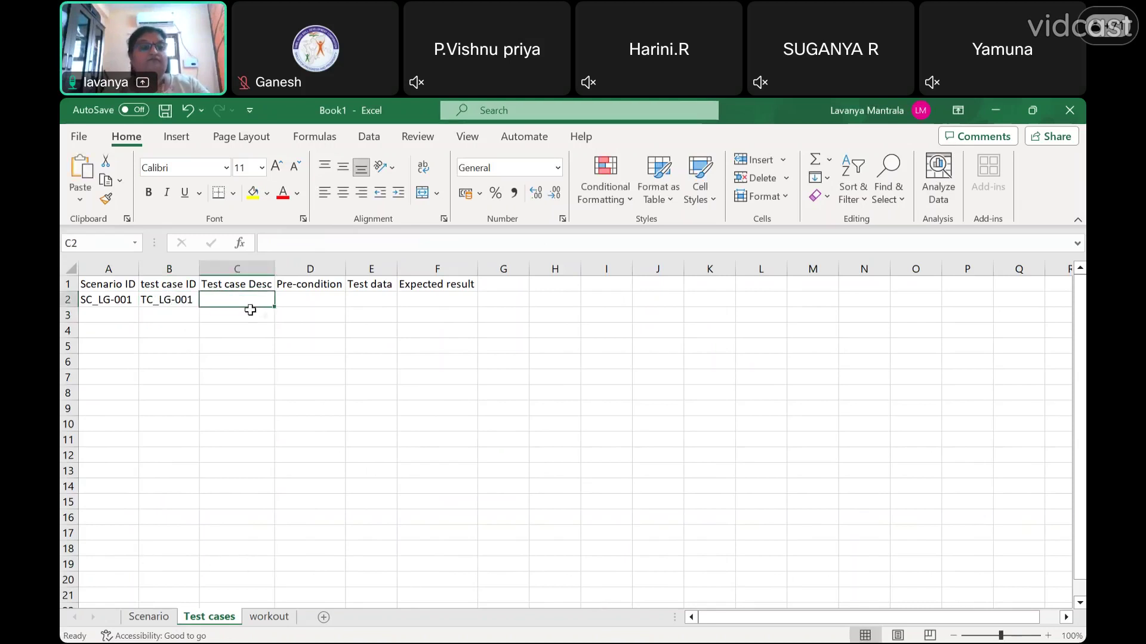
pyautogui.hotkey('ctrl', 'v')
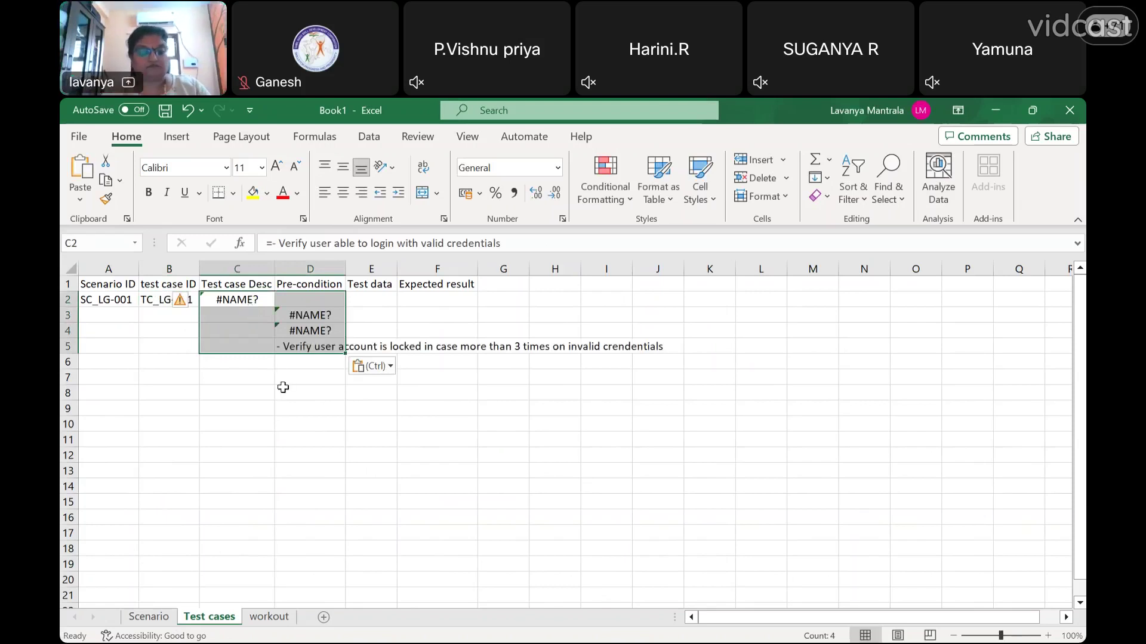
pyautogui.hotkey('ctrl', 'z')
pyautogui.hotkey('alt', 'Tab')
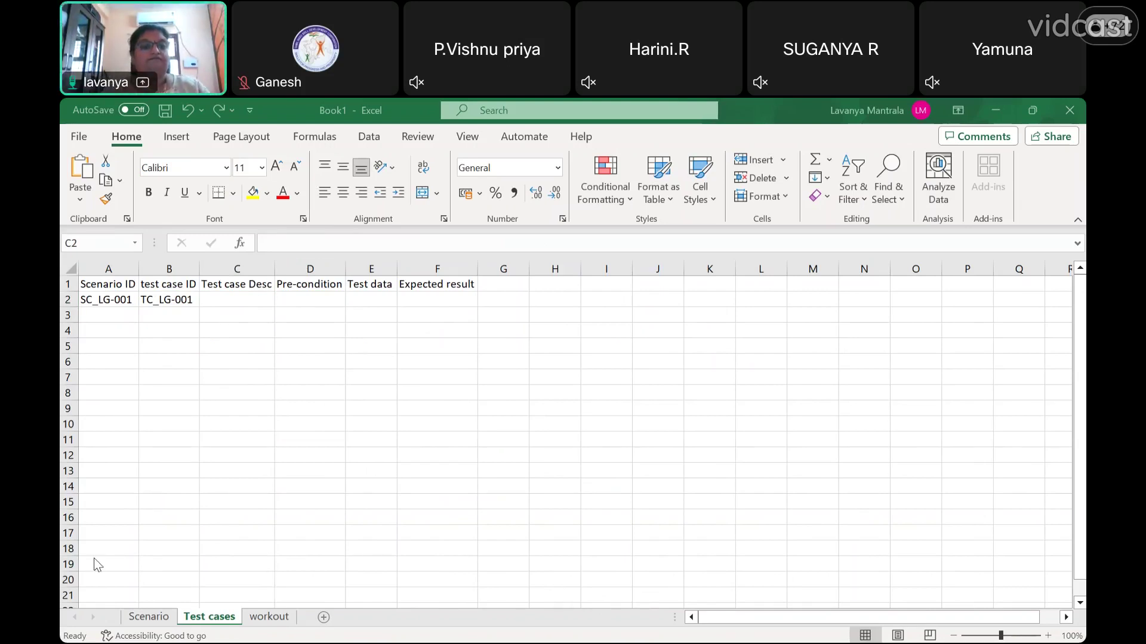
pyautogui.hotkey('ctrl', 'v')
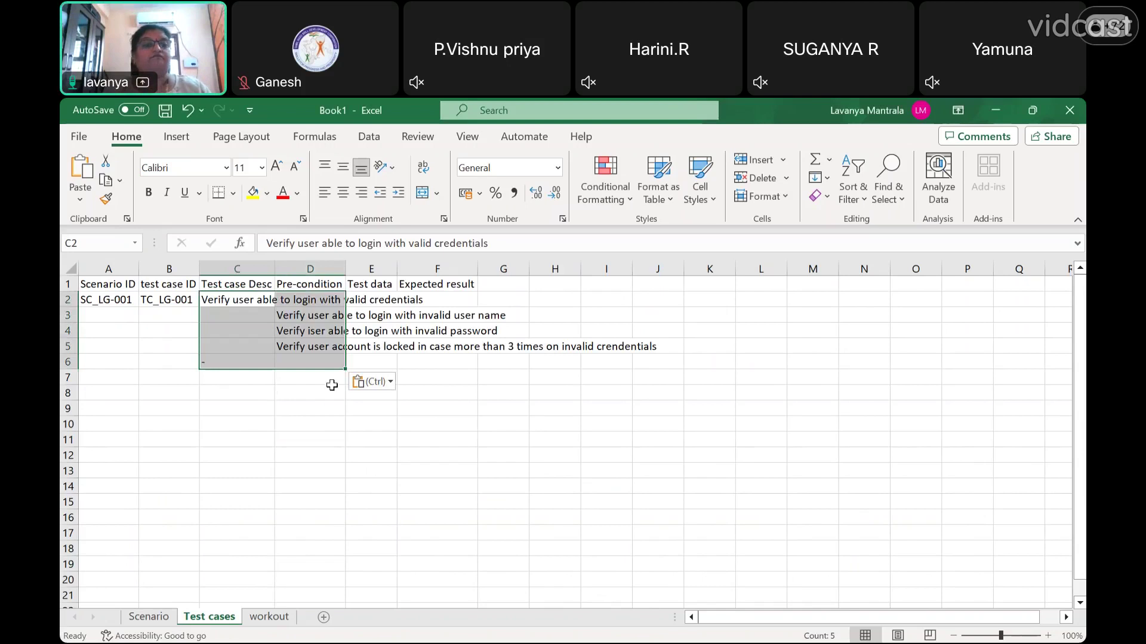
pyautogui.click(351, 396)
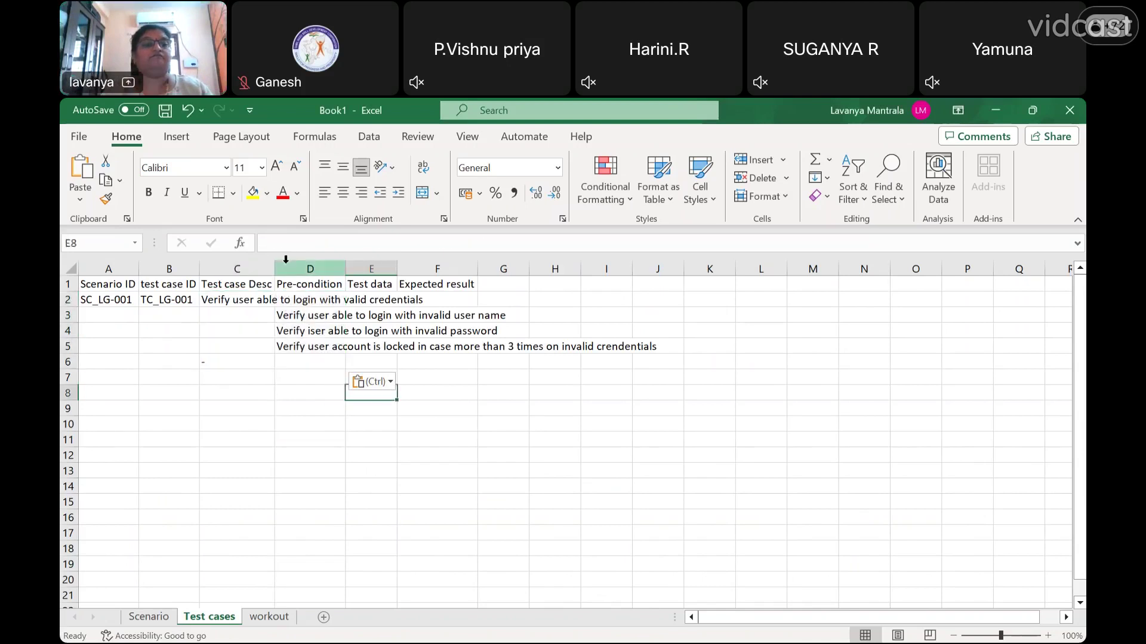
pyautogui.doubleClick(275, 267)
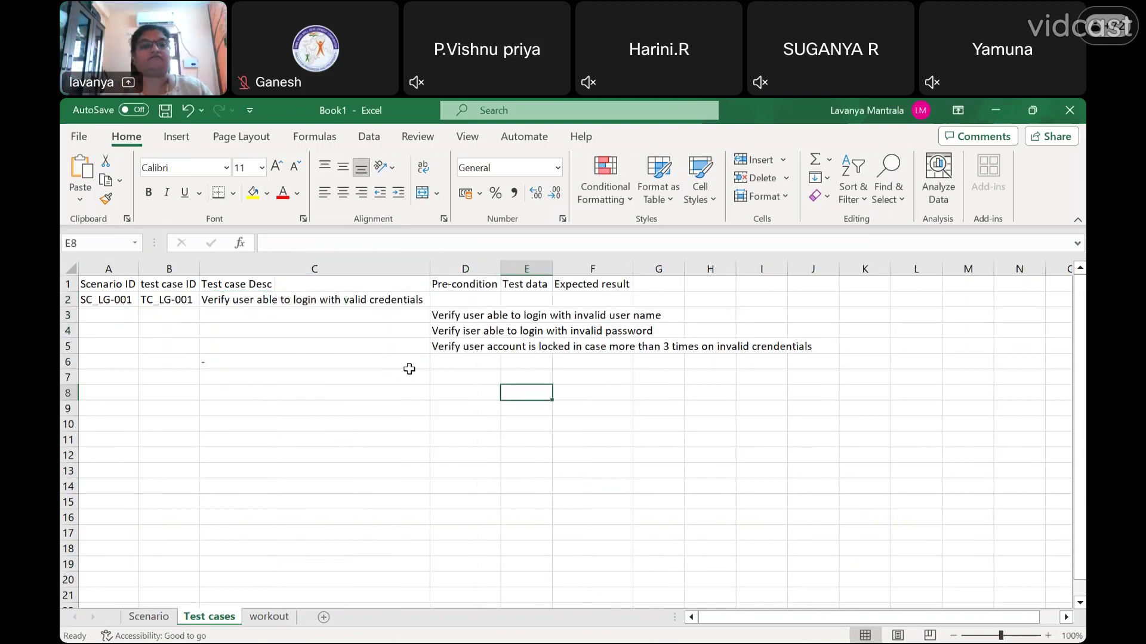
pyautogui.click(409, 364)
pyautogui.moveTo(449, 315); pyautogui.dragTo(454, 347)
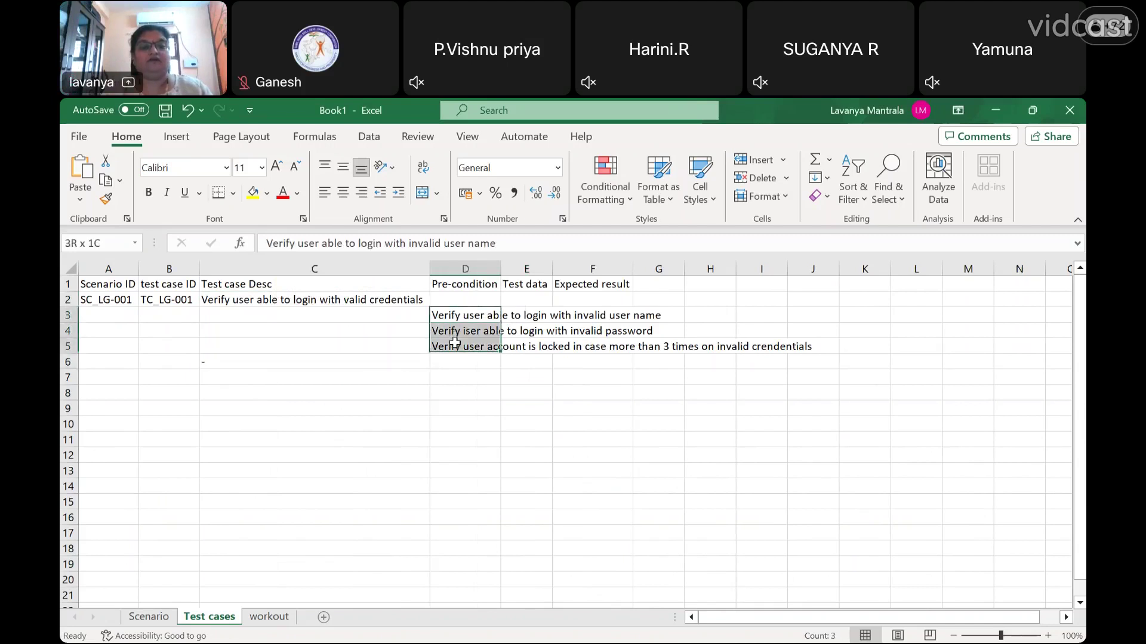
pyautogui.hotkey('ctrl', 'c')
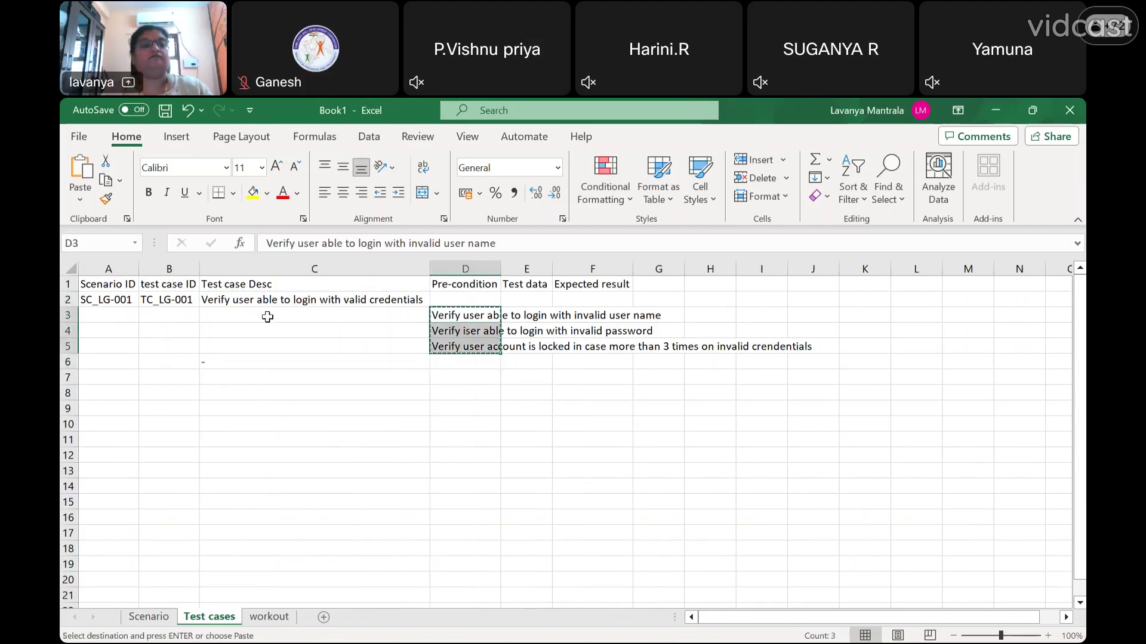
pyautogui.click(268, 314)
pyautogui.hotkey('ctrl', 'v')
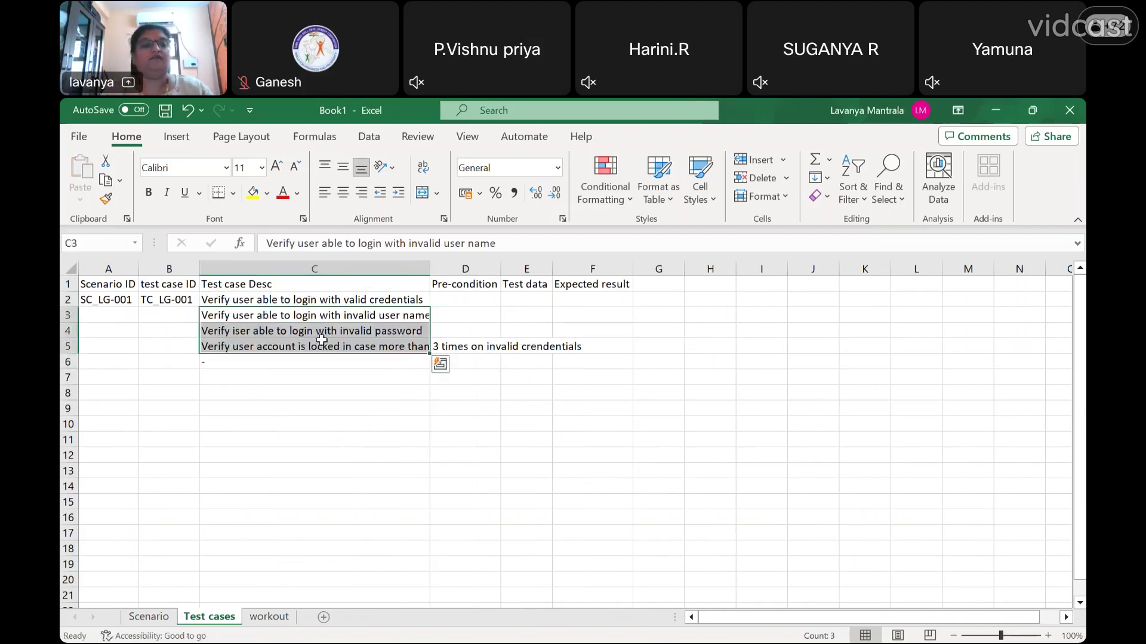
pyautogui.click(371, 394)
pyautogui.doubleClick(427, 272)
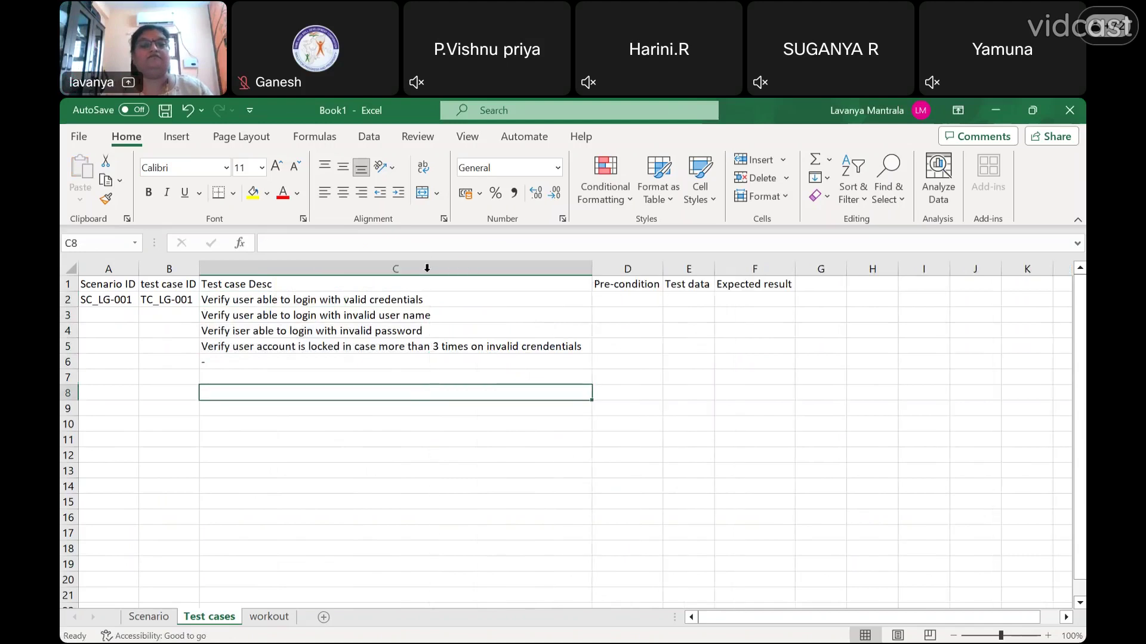
pyautogui.click(578, 380)
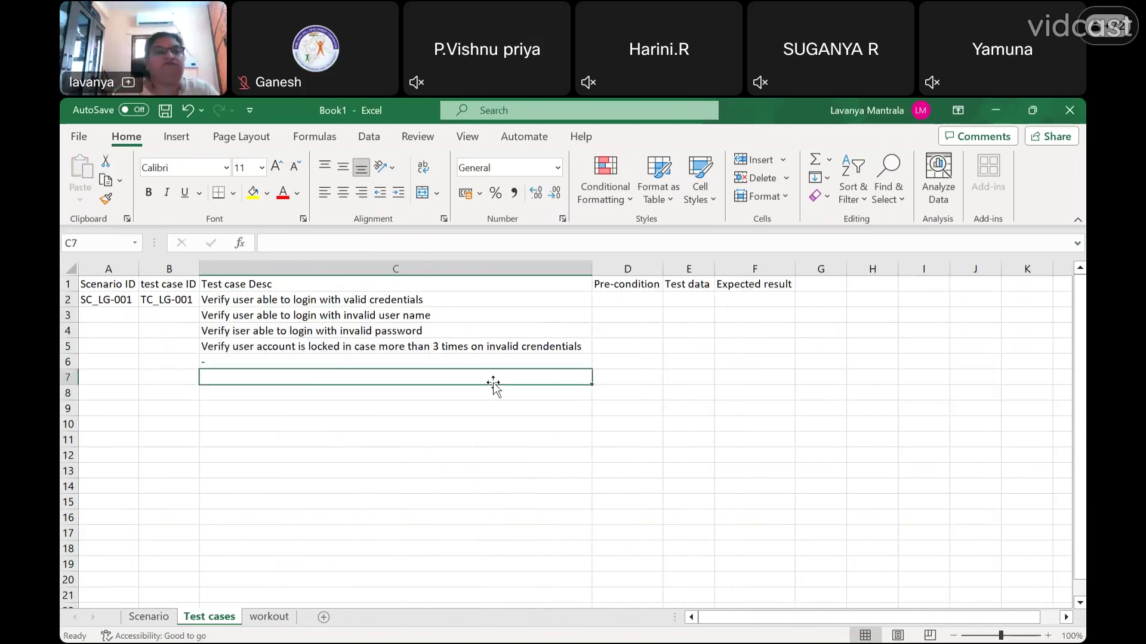
pyautogui.click(183, 319)
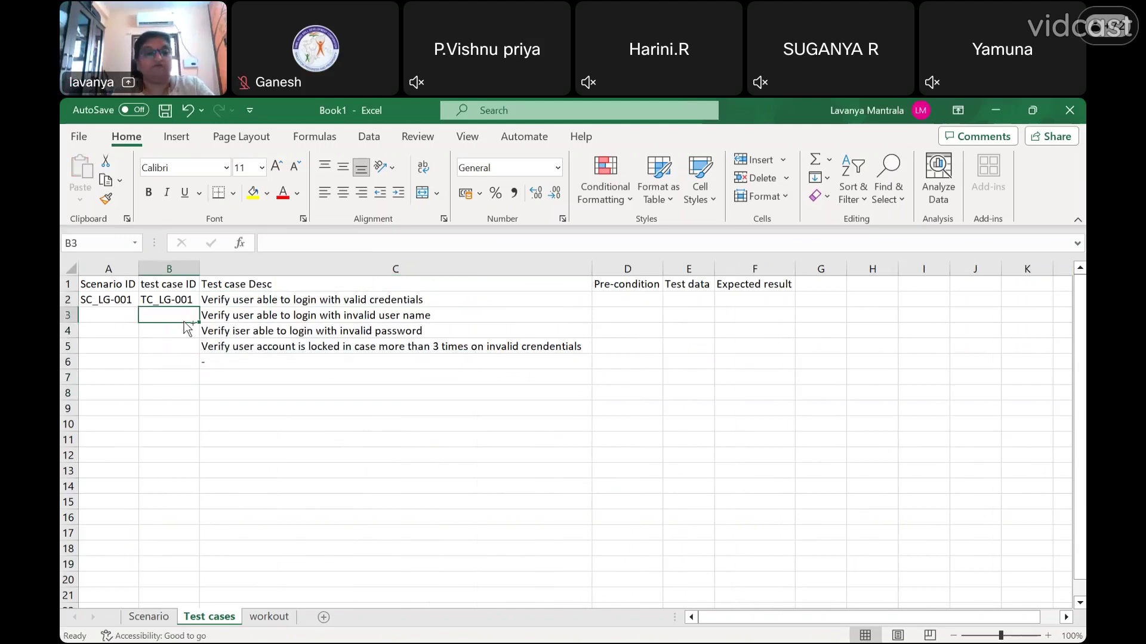
pyautogui.hotkey('ctrl', 'd')
pyautogui.click(330, 244)
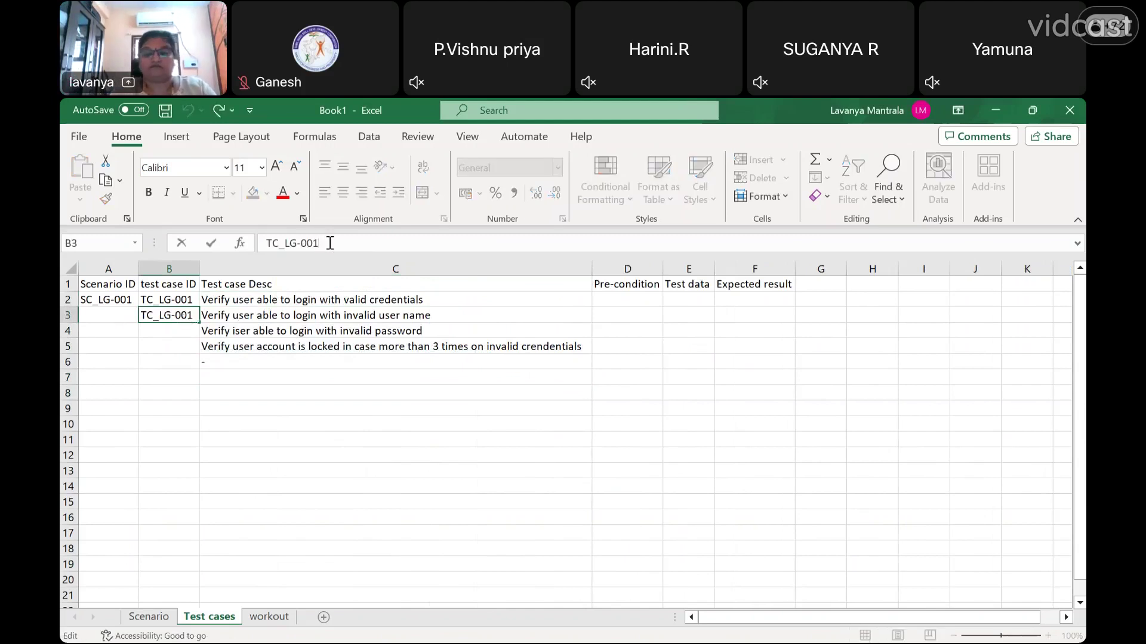
pyautogui.press('BackSpace')
pyautogui.write('2')
pyautogui.press('Return')
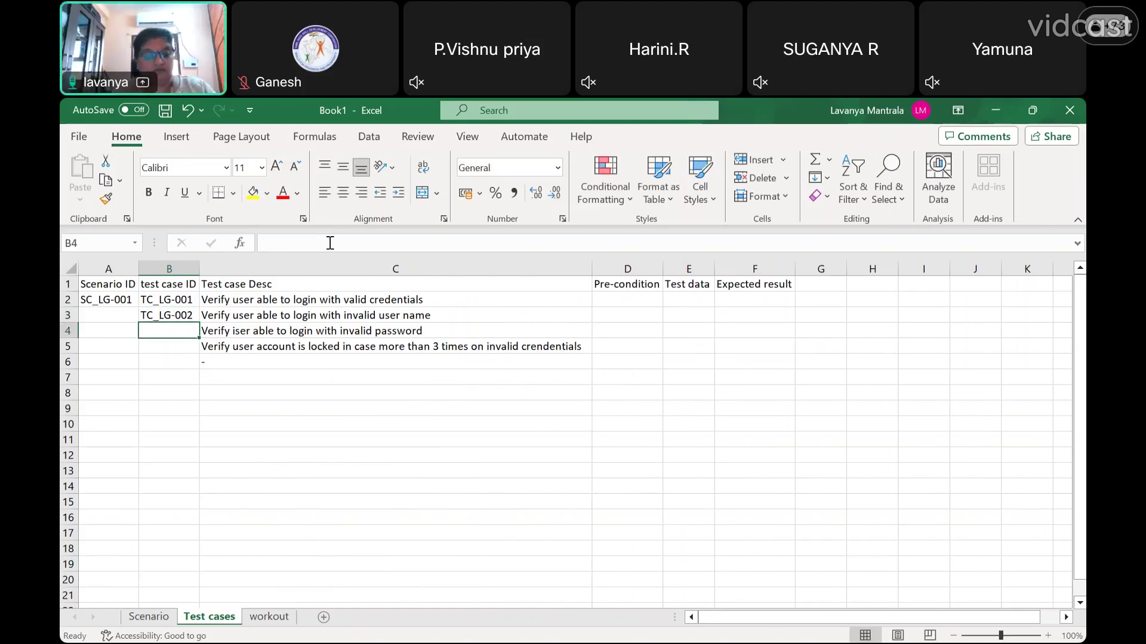
pyautogui.hotkey('ctrl', 'd')
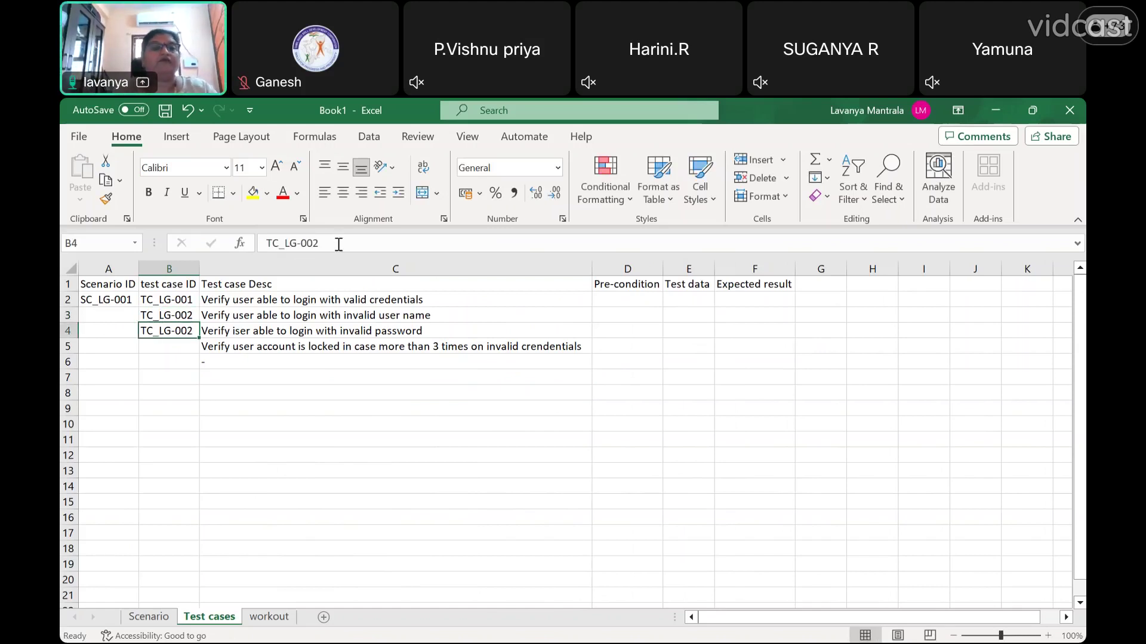
pyautogui.click(338, 244)
pyautogui.press('BackSpace')
pyautogui.write('3')
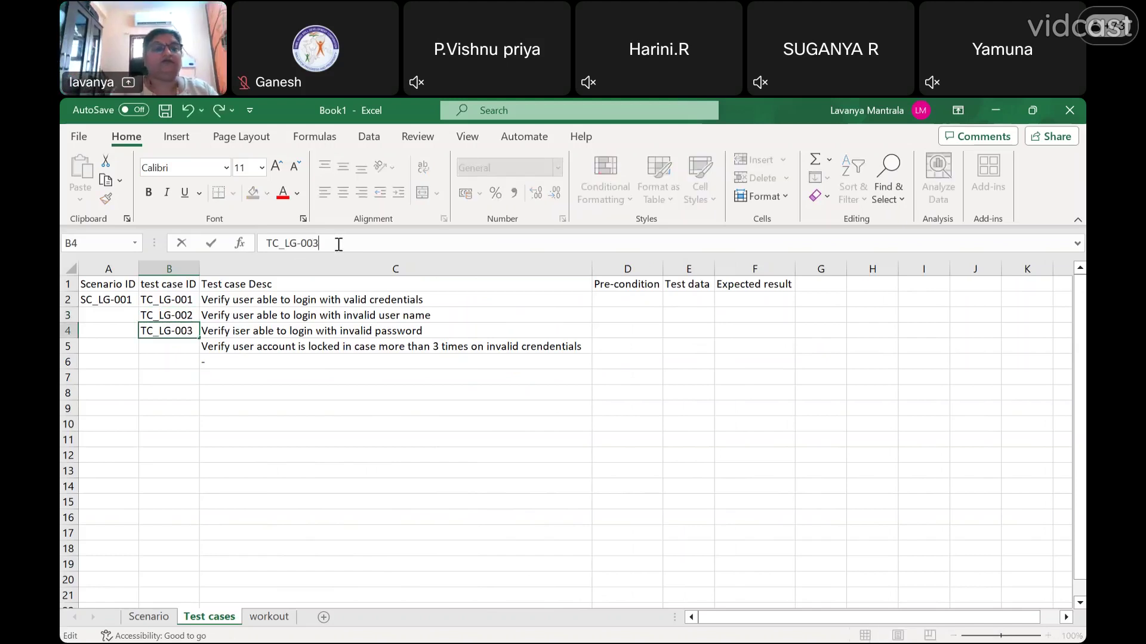
pyautogui.press('Return')
pyautogui.click(160, 315)
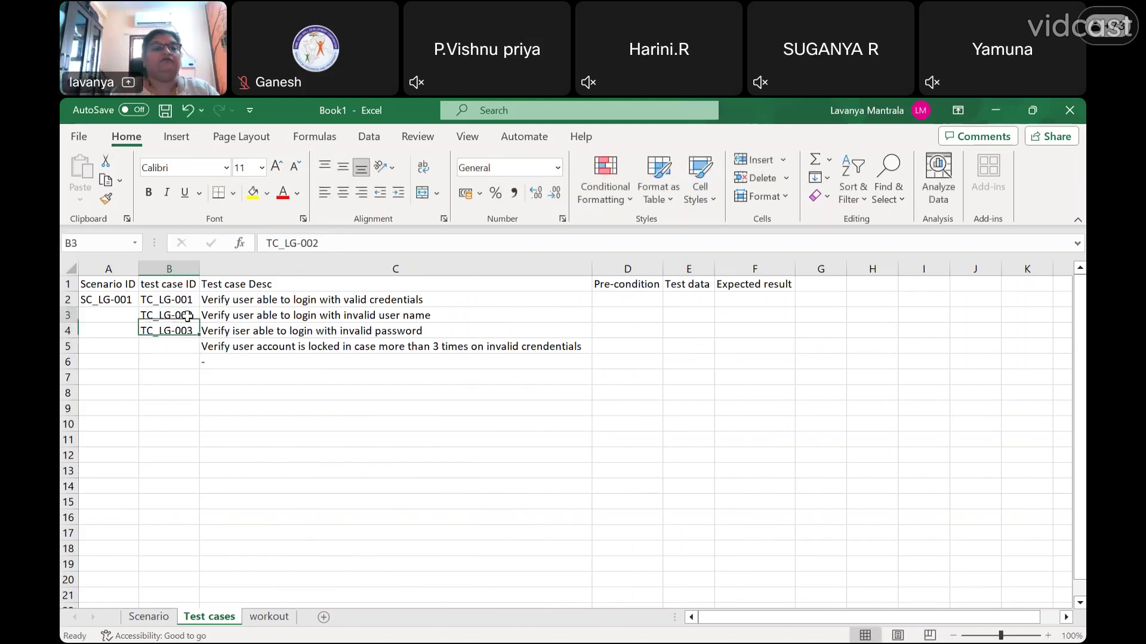
pyautogui.moveTo(187, 324); pyautogui.dragTo(200, 356)
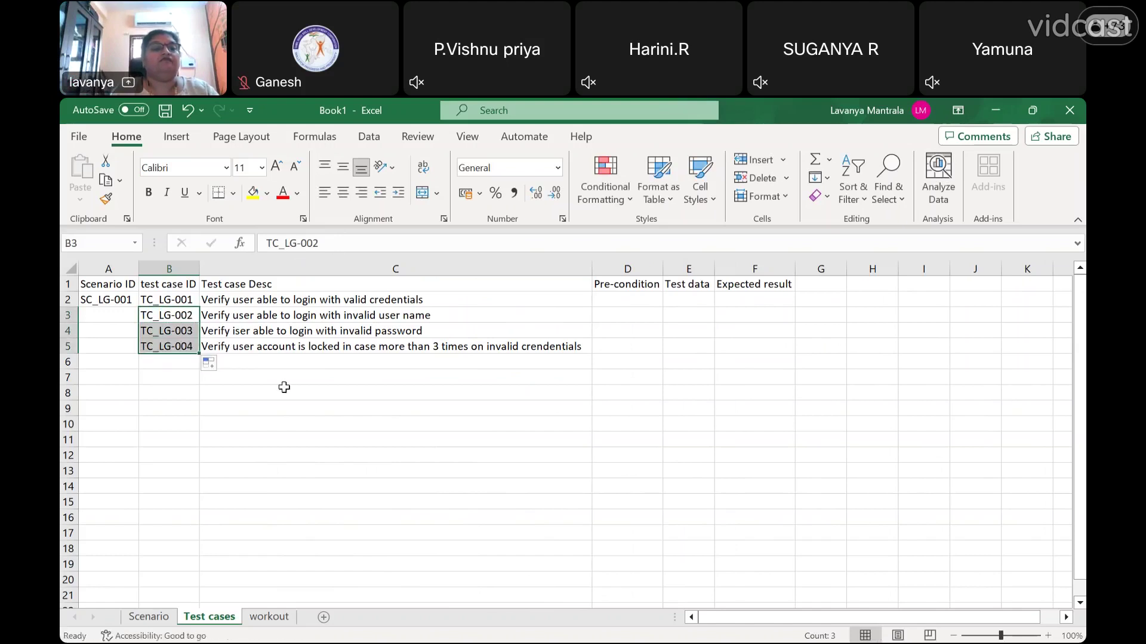
pyautogui.click(100, 300)
pyautogui.hotkey('ctrl', 'c')
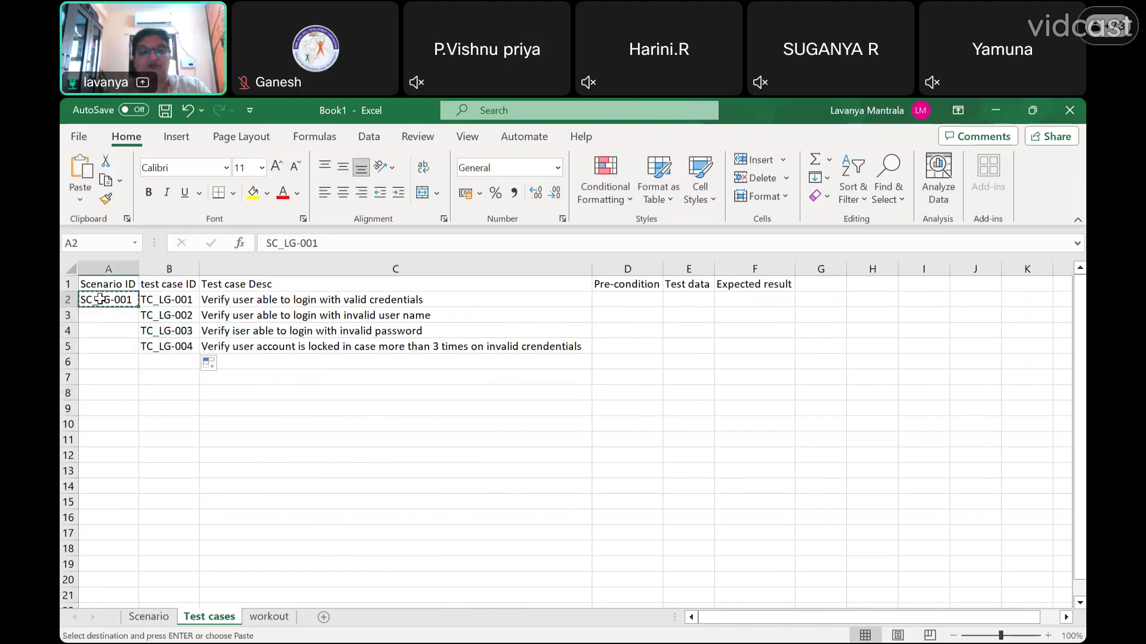
pyautogui.press('Down')
pyautogui.hotkey('shift', 'Down')
pyautogui.hotkey('shift', 'Down')
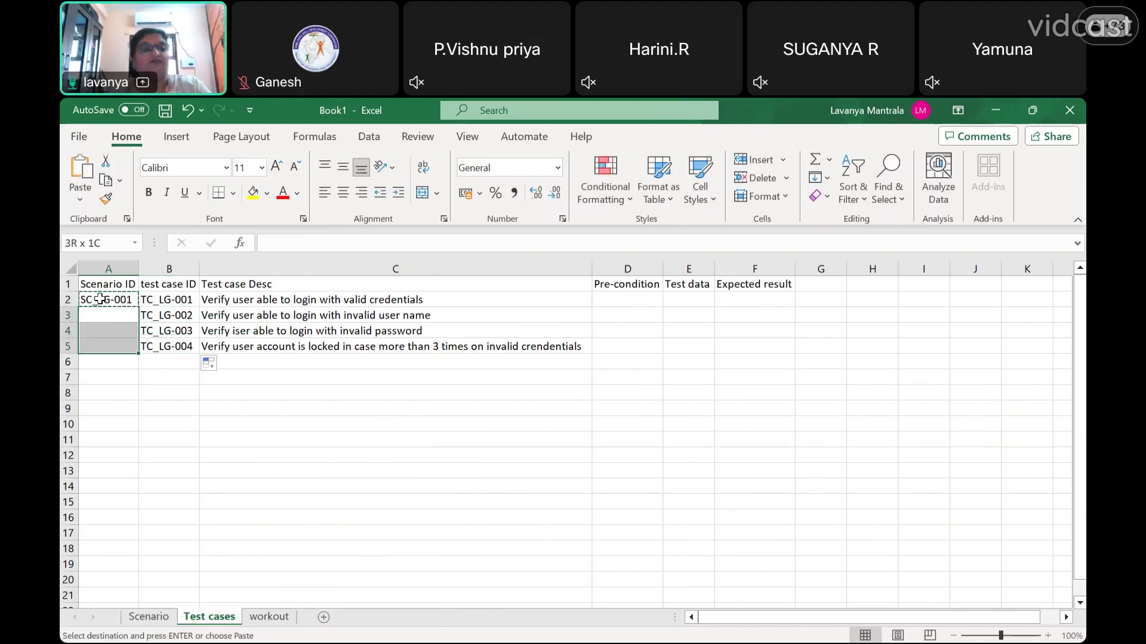
pyautogui.hotkey('ctrl', 'v')
pyautogui.press('Down')
pyautogui.press('Down')
pyautogui.press('Down')
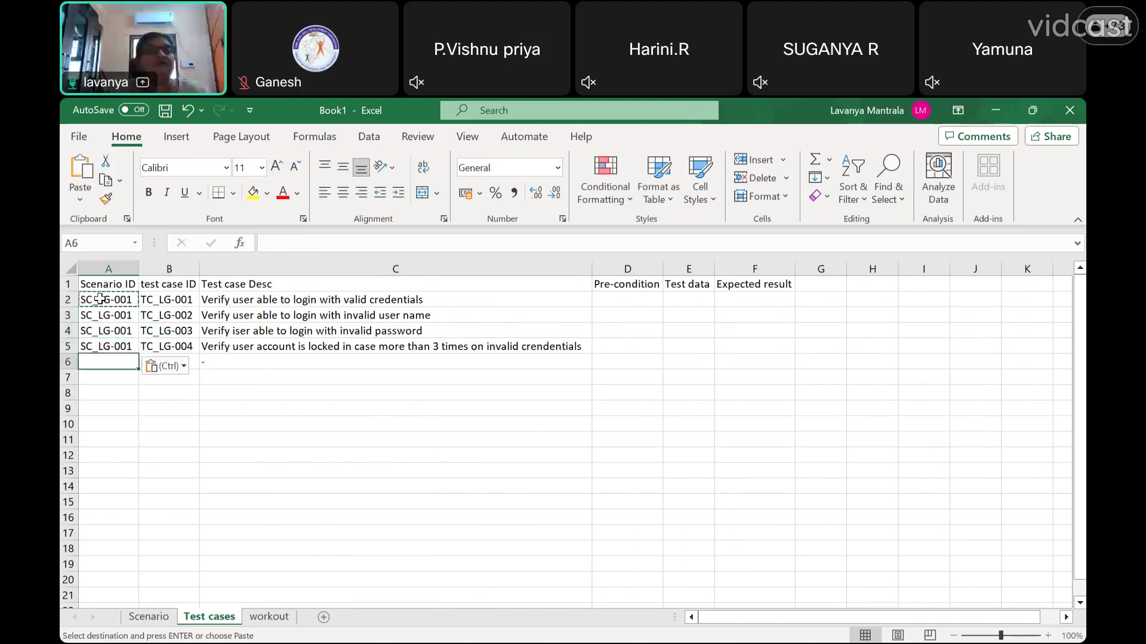
pyautogui.press('Right')
pyautogui.press('Right')
pyautogui.press('Right')
pyautogui.press('Right')
pyautogui.press('Right')
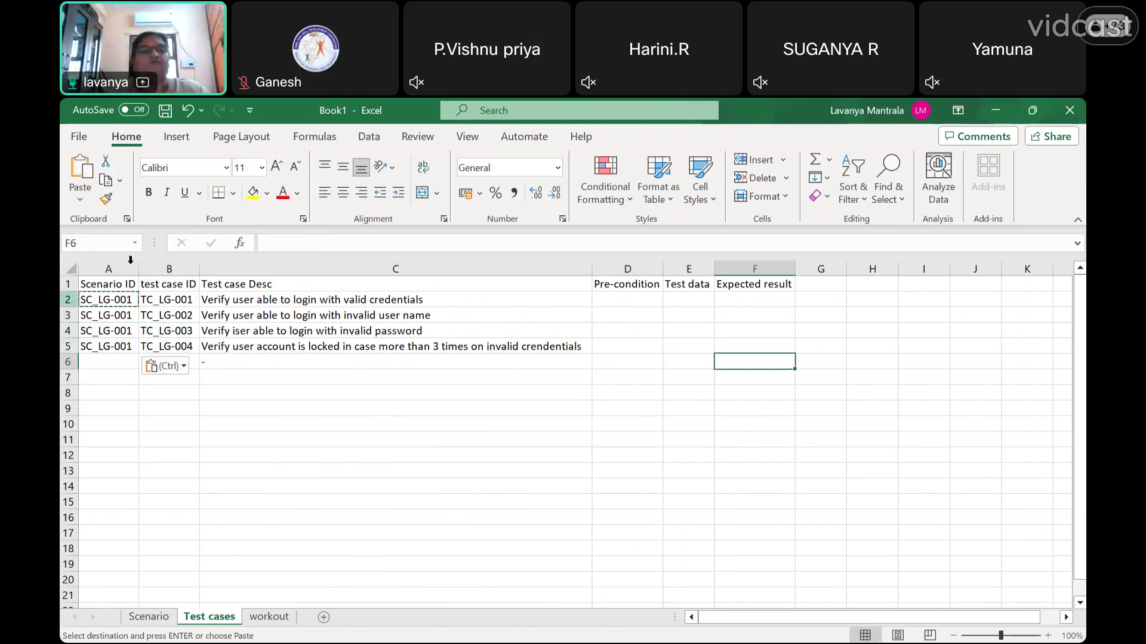
pyautogui.click(406, 346)
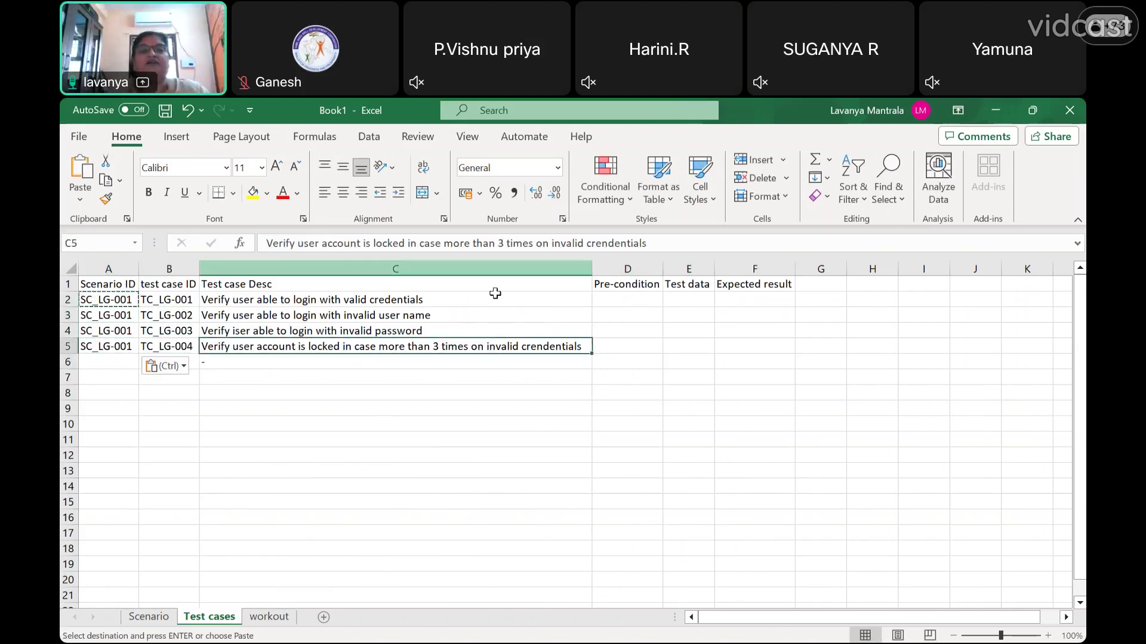
pyautogui.click(622, 300)
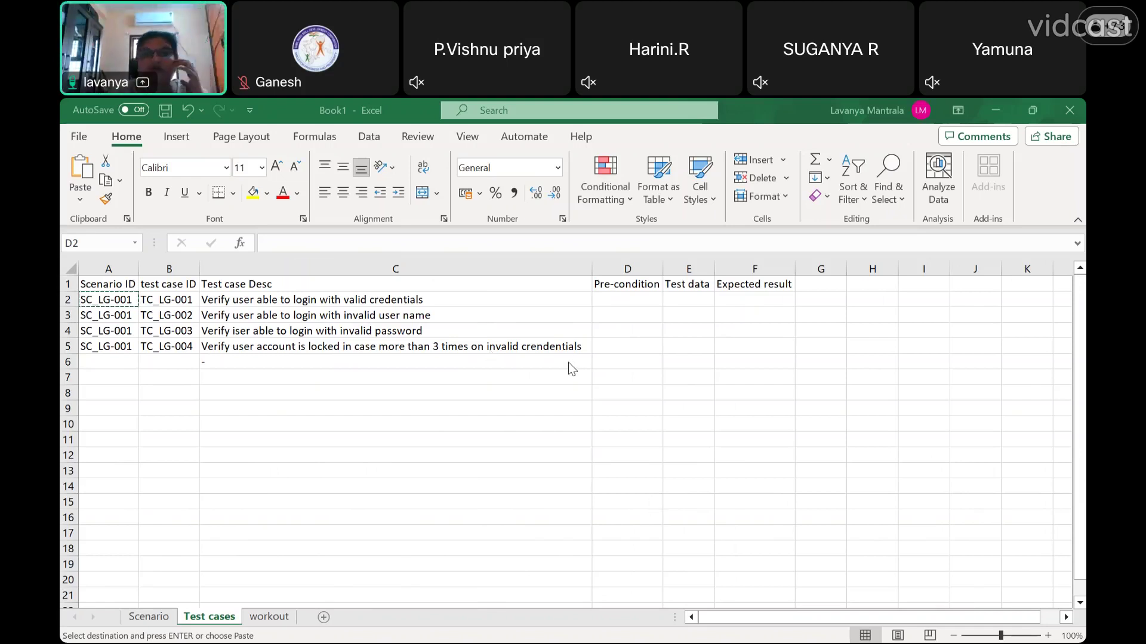
pyautogui.click(620, 298)
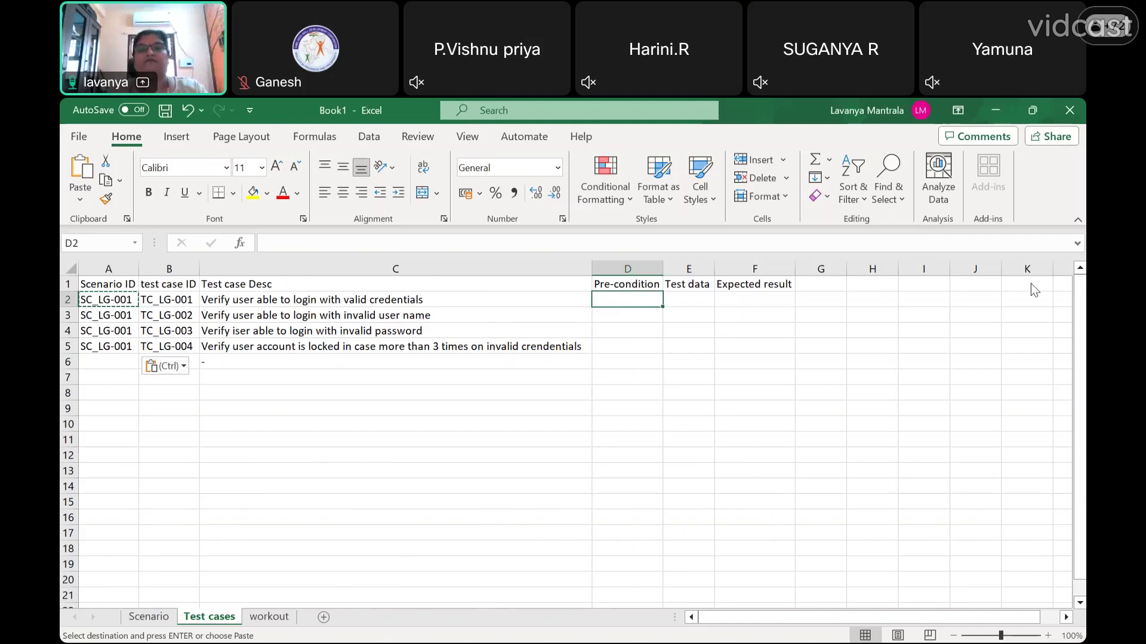
# - Enter 'Login screen should be displayed' and 'Valid user credentials' on two lines in D2
pyautogui.doubleClick(627, 302)
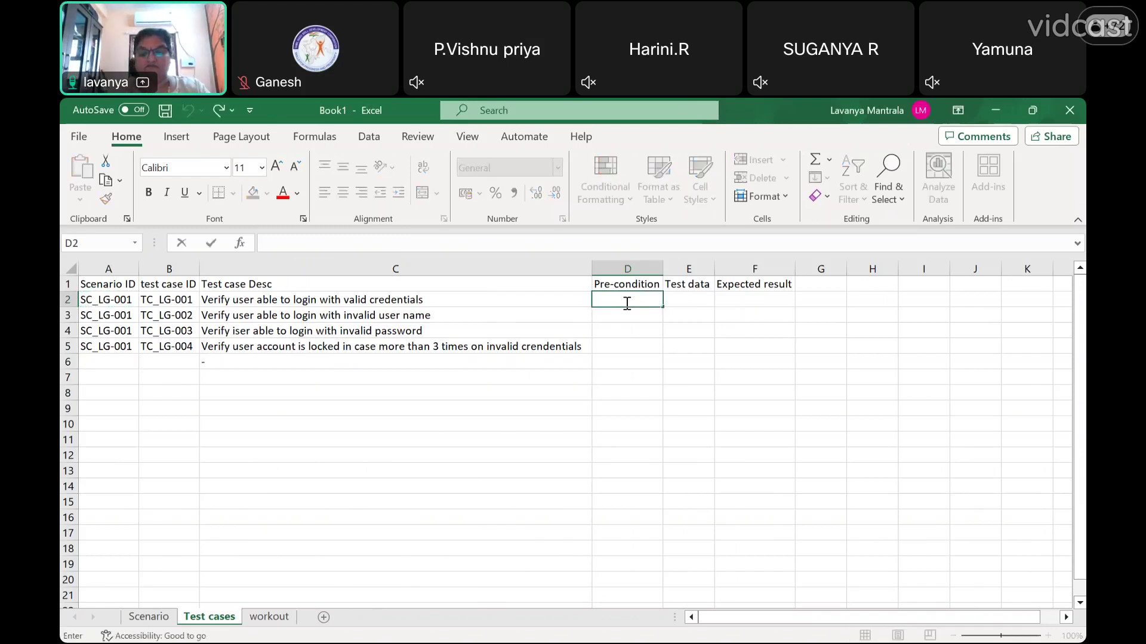
pyautogui.write('Logi')
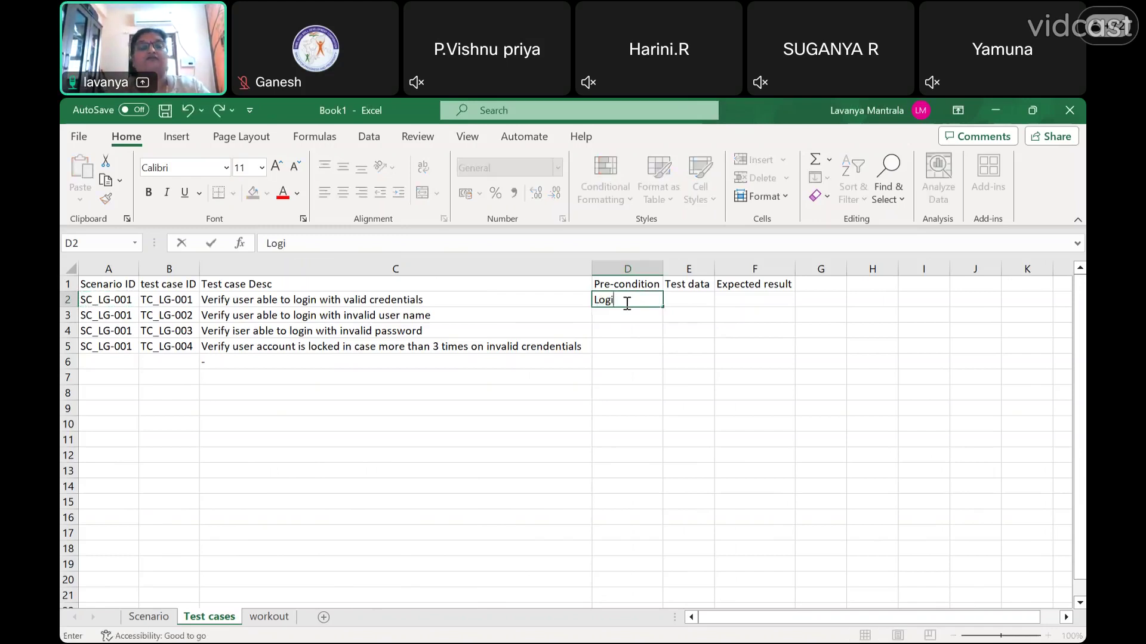
pyautogui.write('n screen shoul')
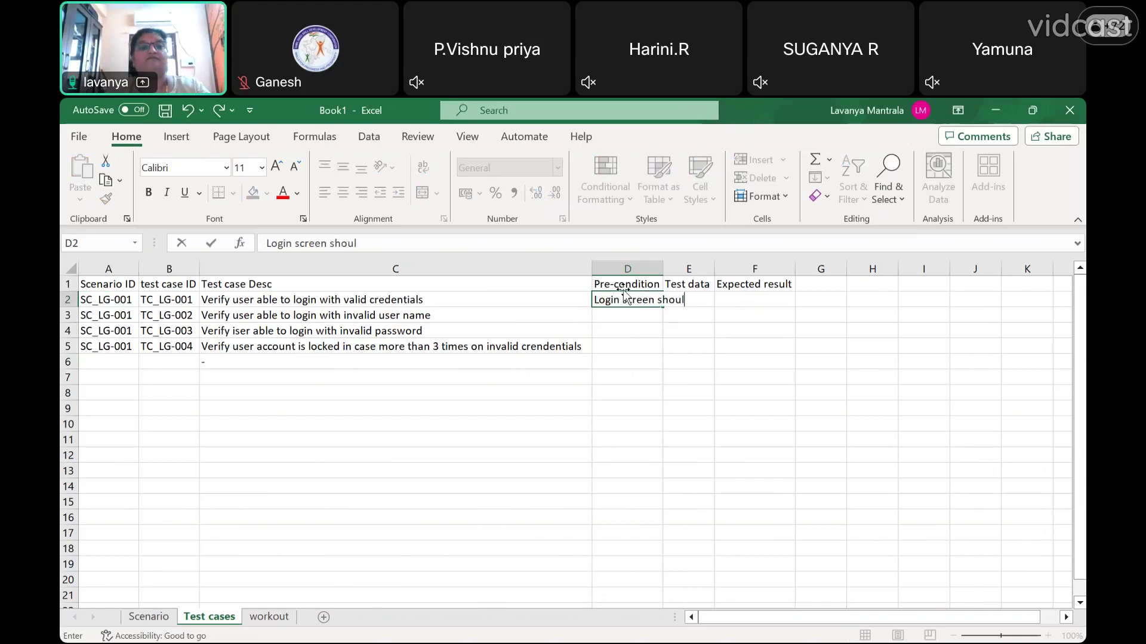
pyautogui.write('d be displ')
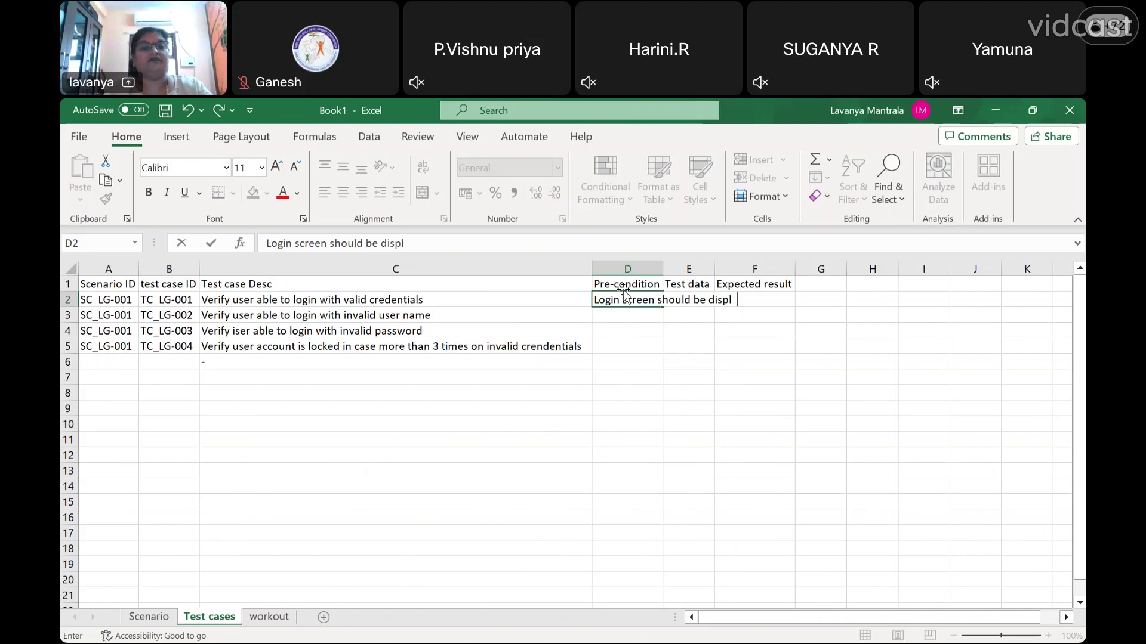
pyautogui.write('ayed')
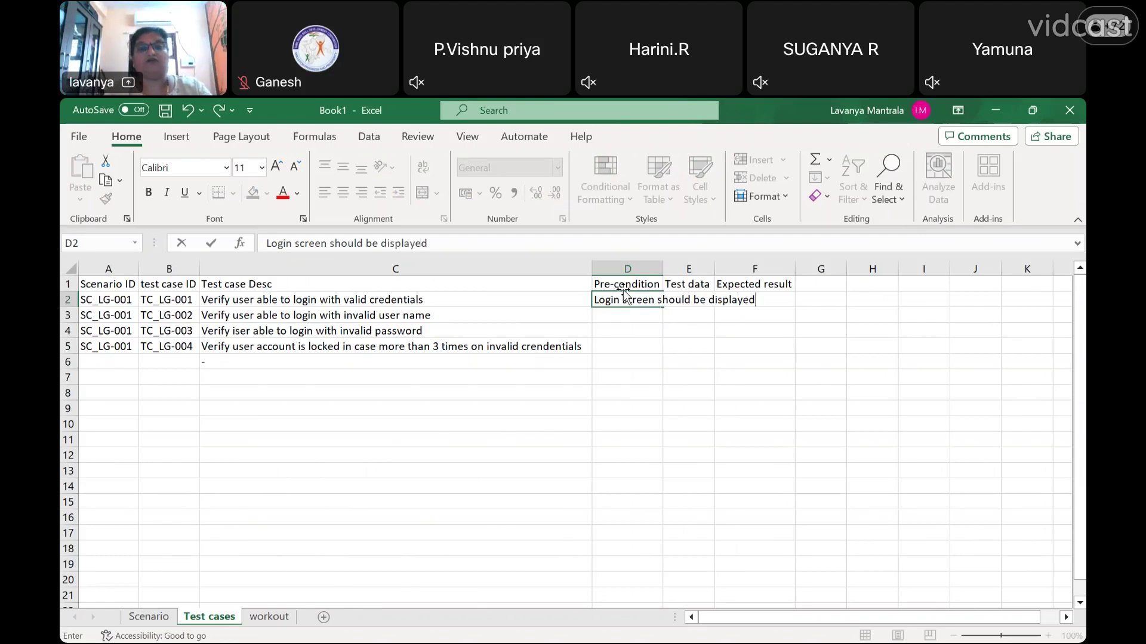
pyautogui.hotkey('alt', 'Return')
pyautogui.write('Val')
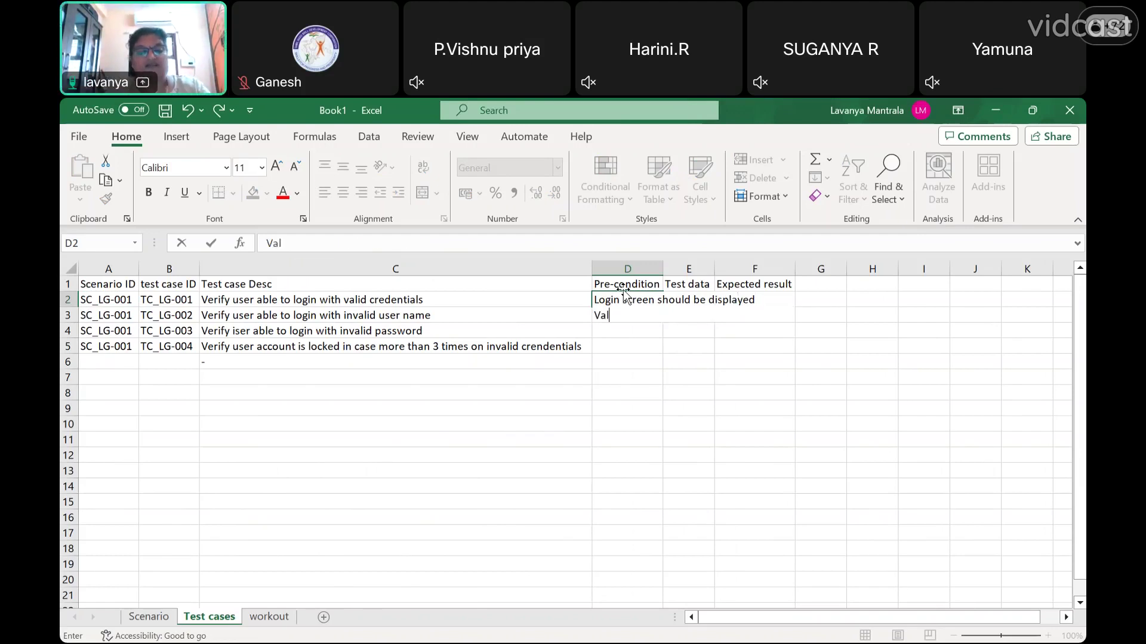
pyautogui.write('id user ')
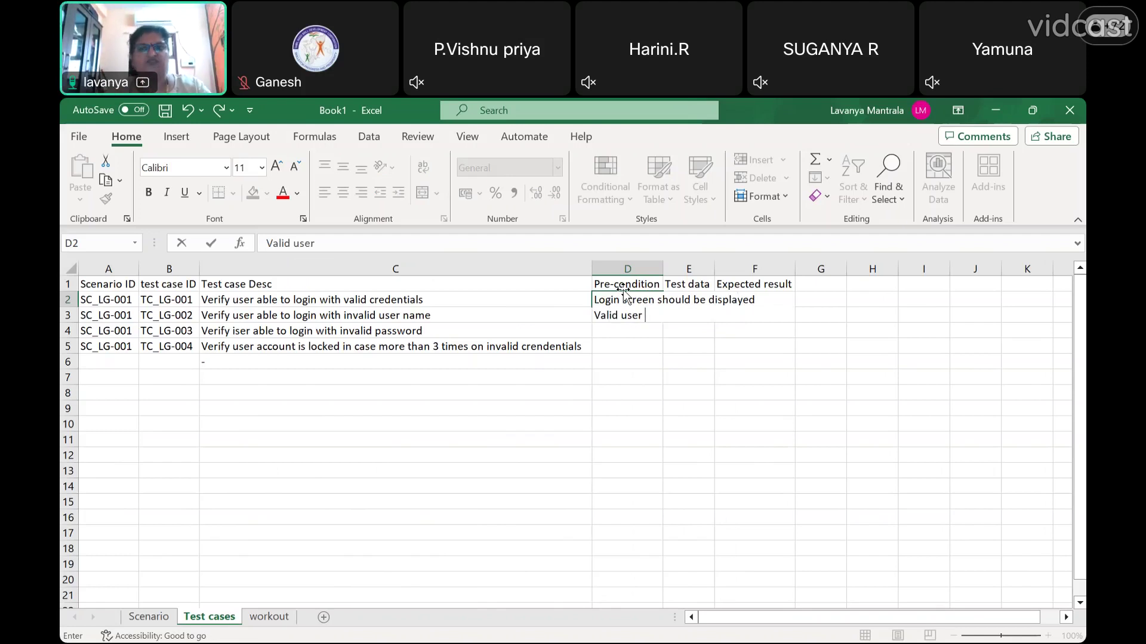
pyautogui.write('c')
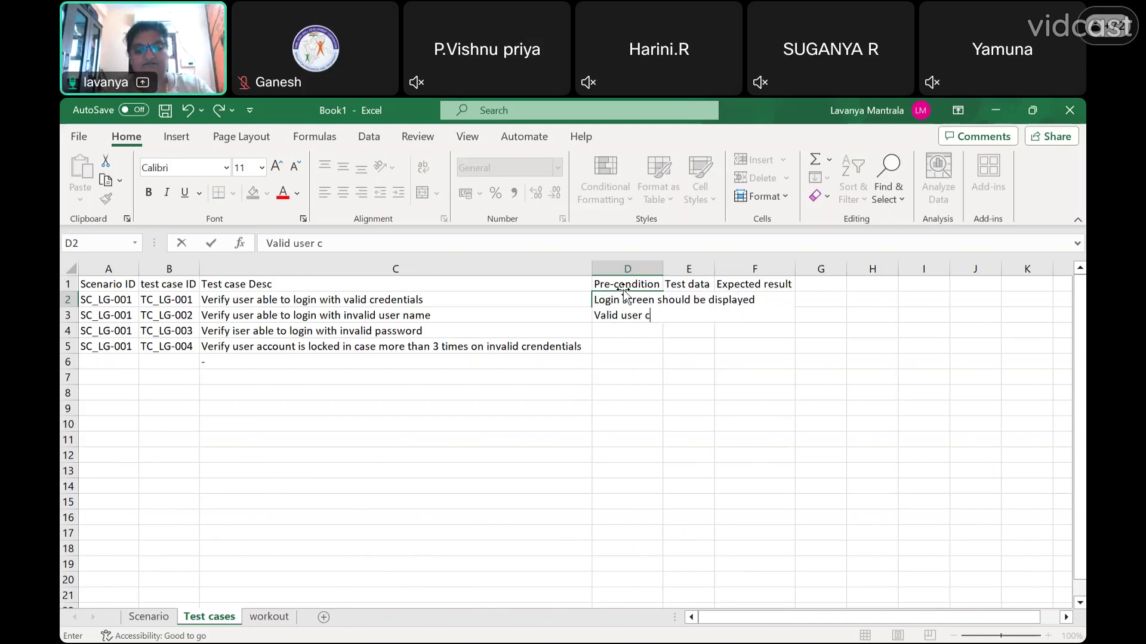
pyautogui.write('redentai')
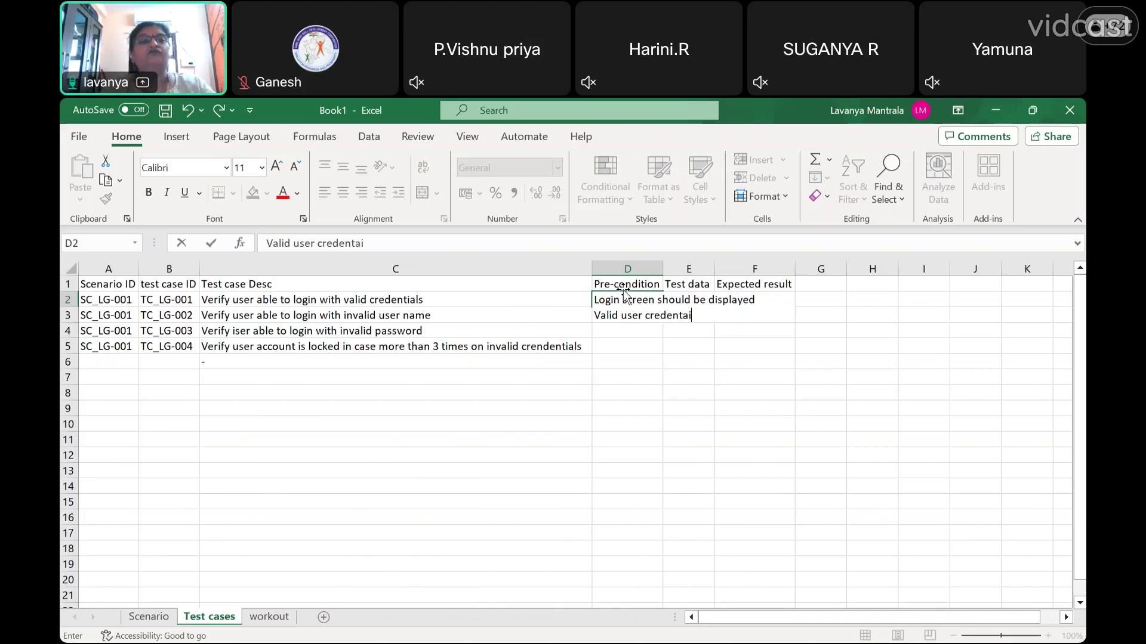
pyautogui.press('BackSpace')
pyautogui.press('BackSpace')
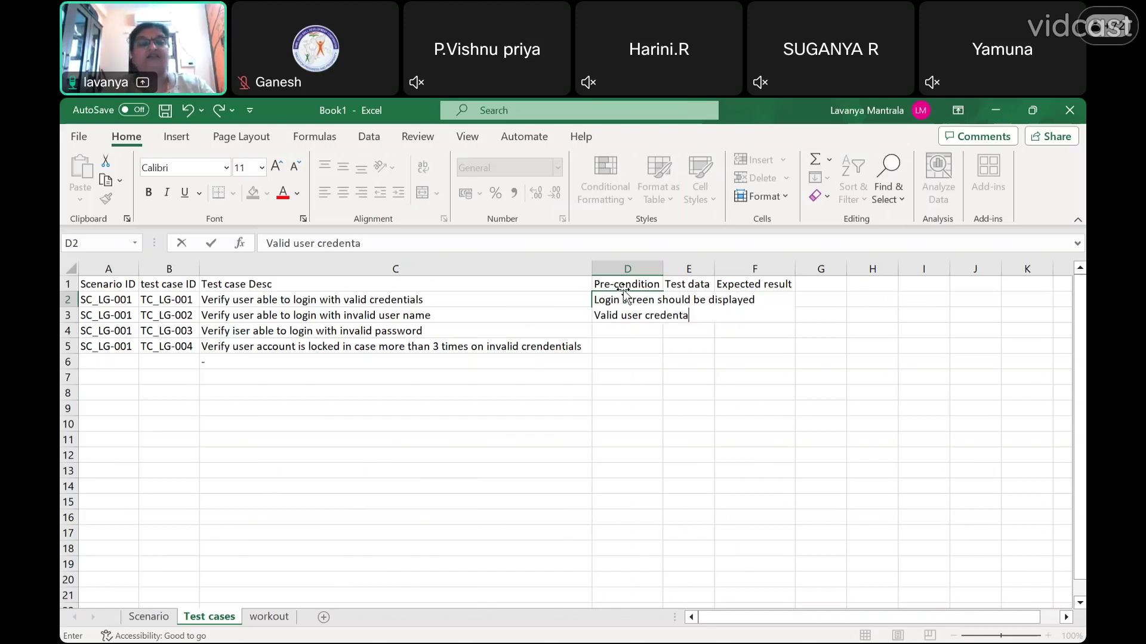
pyautogui.write('ial')
pyautogui.write('s')
pyautogui.press('Return')
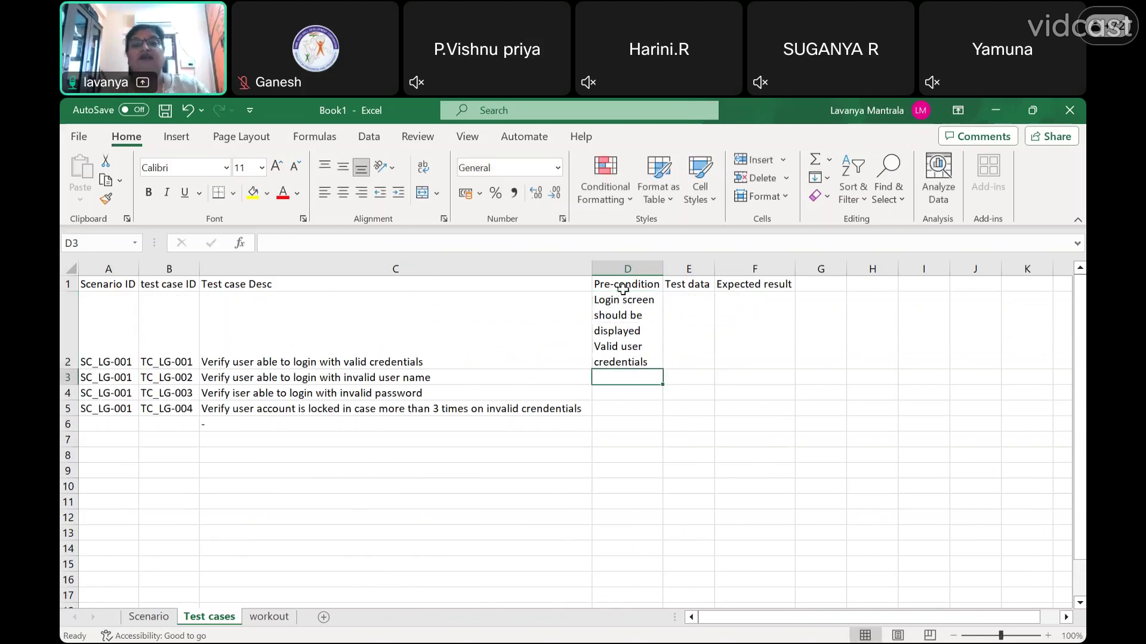
# - Widen column D and auto-fit row 2's height to show the pre-condition
pyautogui.moveTo(659, 268); pyautogui.dragTo(717, 250)
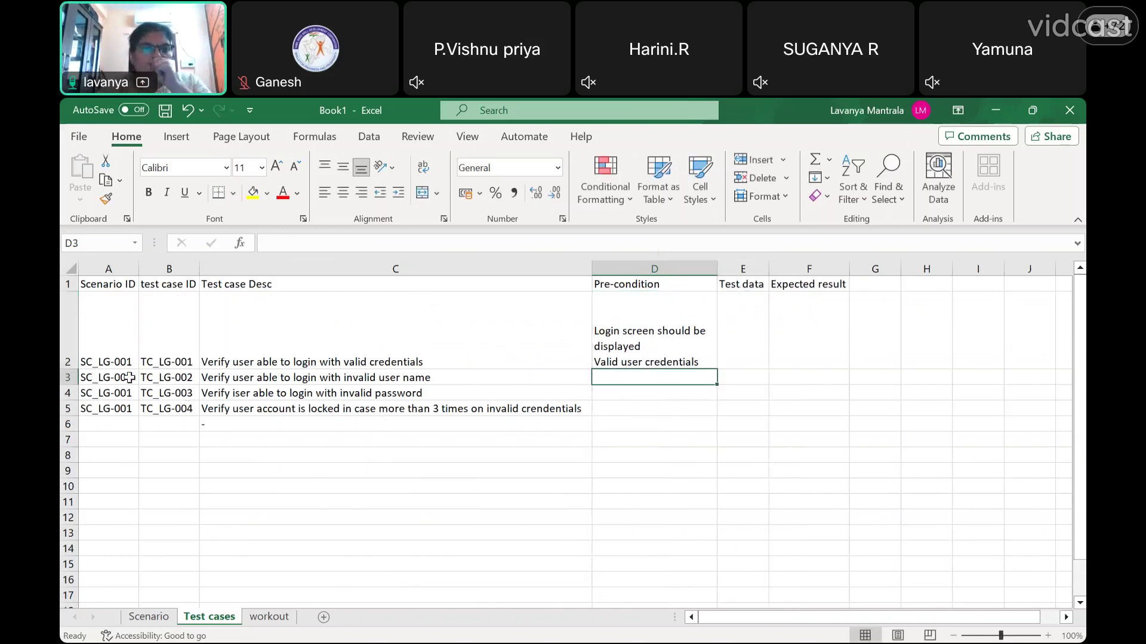
pyautogui.doubleClick(72, 370)
pyautogui.click(650, 312)
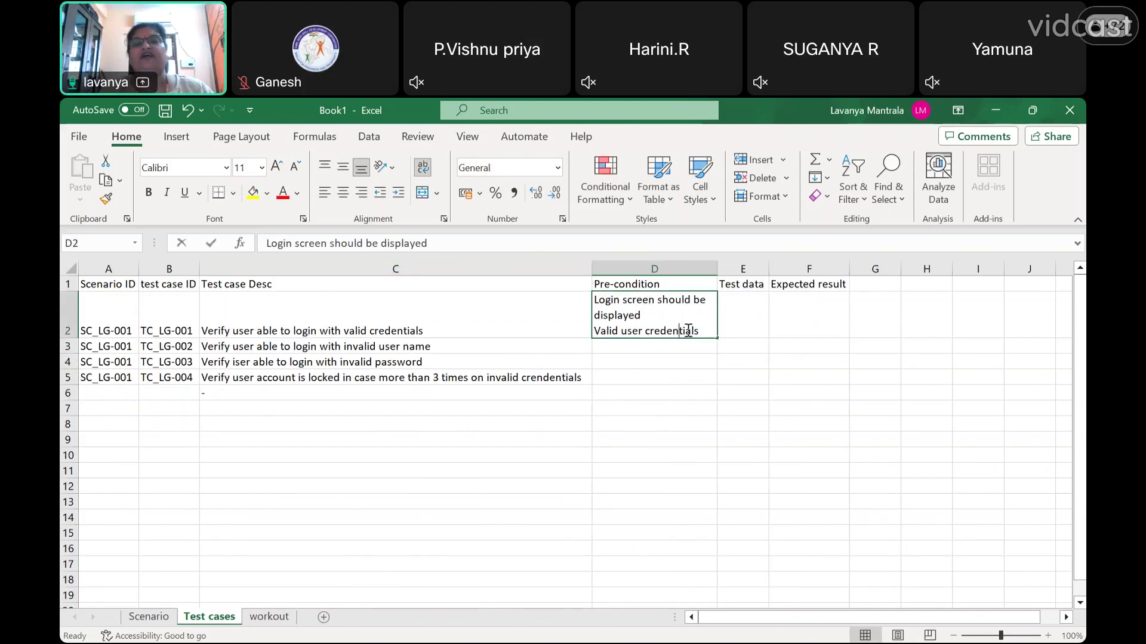
pyautogui.doubleClick(688, 330)
pyautogui.moveTo(700, 332); pyautogui.dragTo(582, 288)
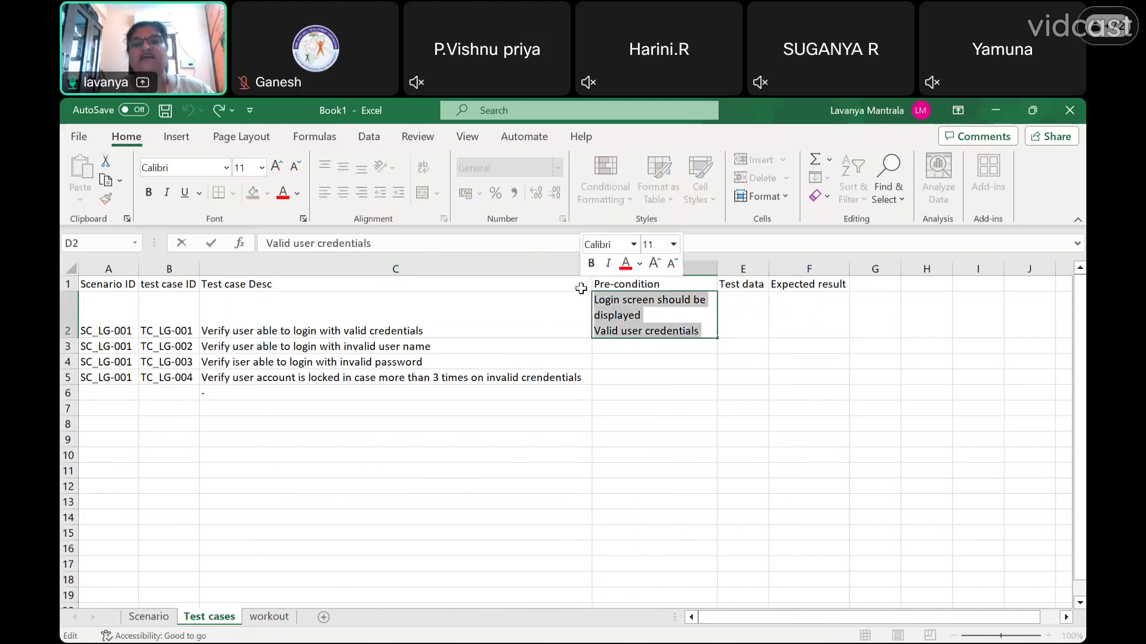
pyautogui.click(489, 315)
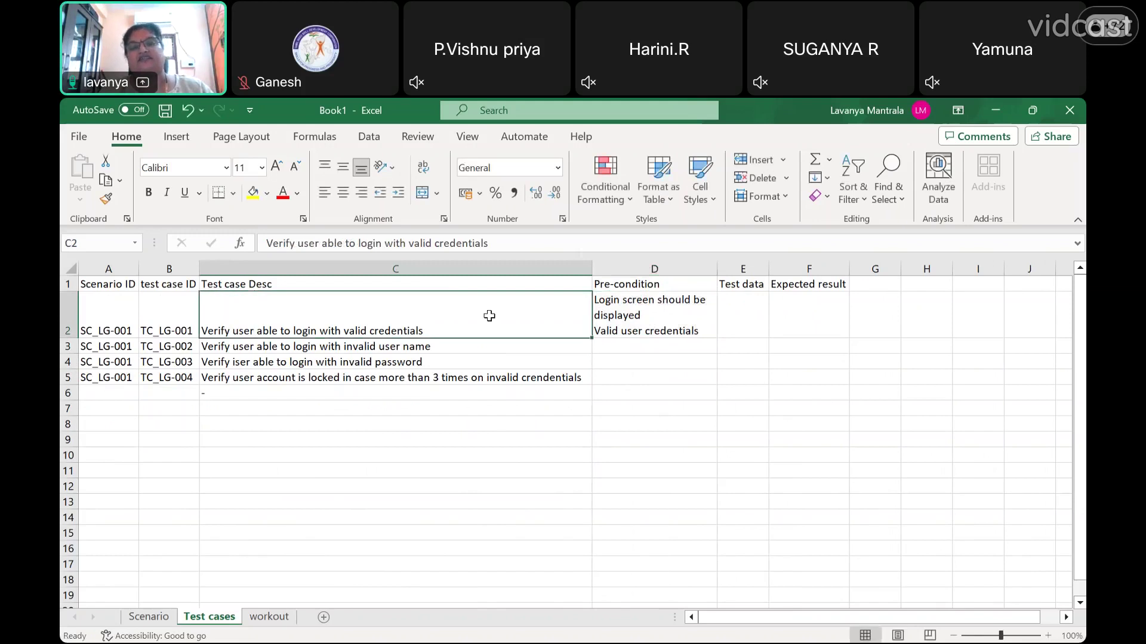
pyautogui.click(662, 319)
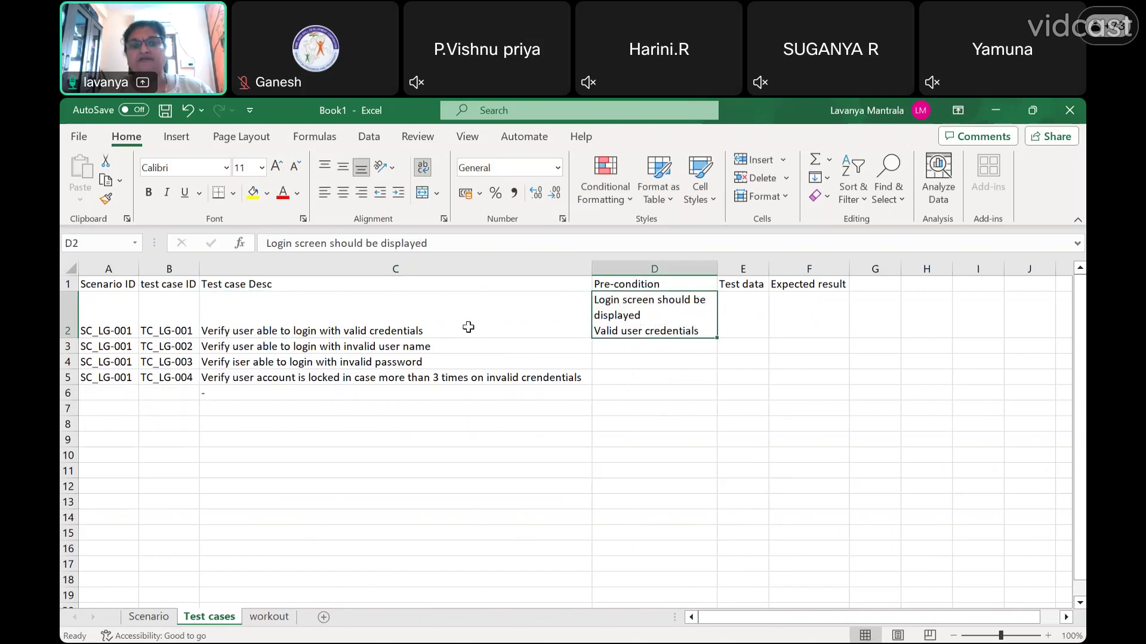
pyautogui.click(512, 319)
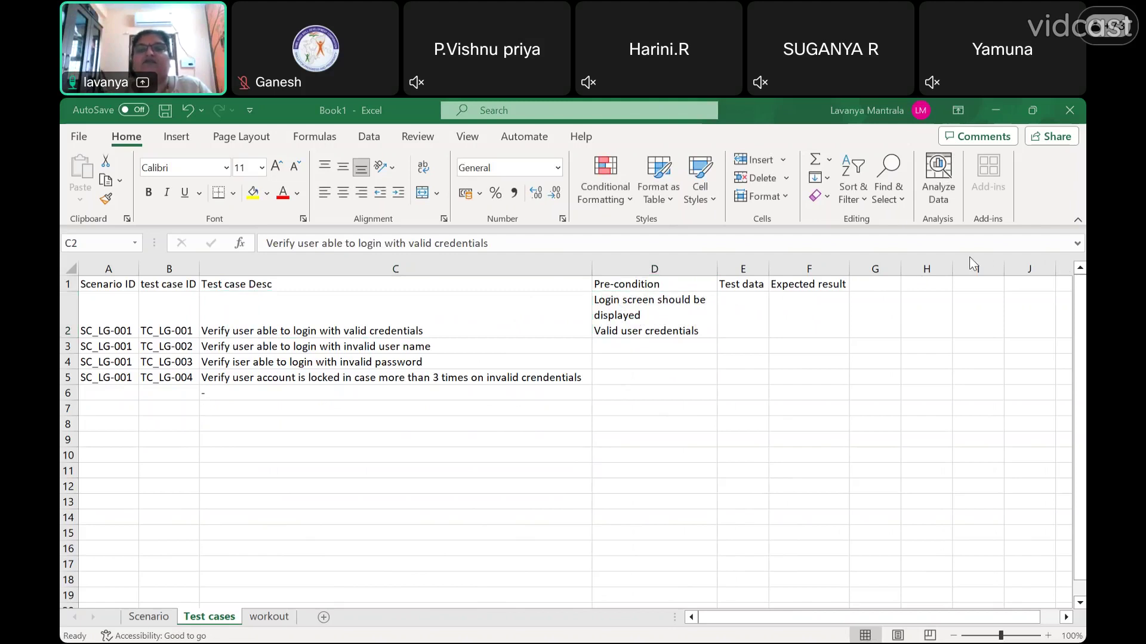
# - Enter 'User name;' and 'Password:' on two lines in E2 and widen column E
pyautogui.doubleClick(735, 310)
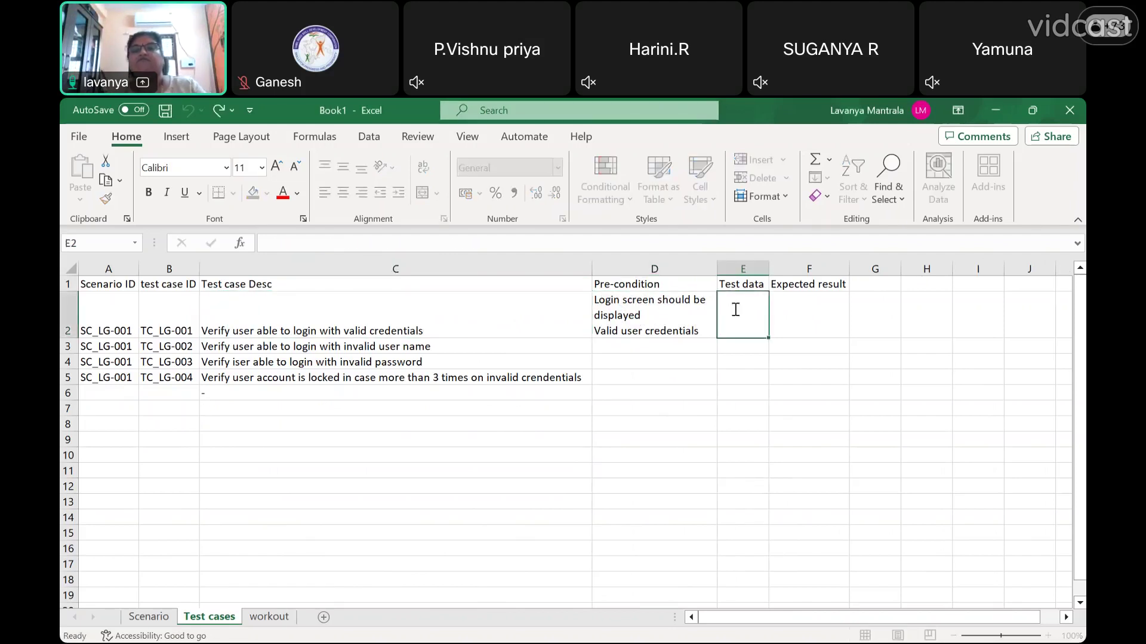
pyautogui.write('User ')
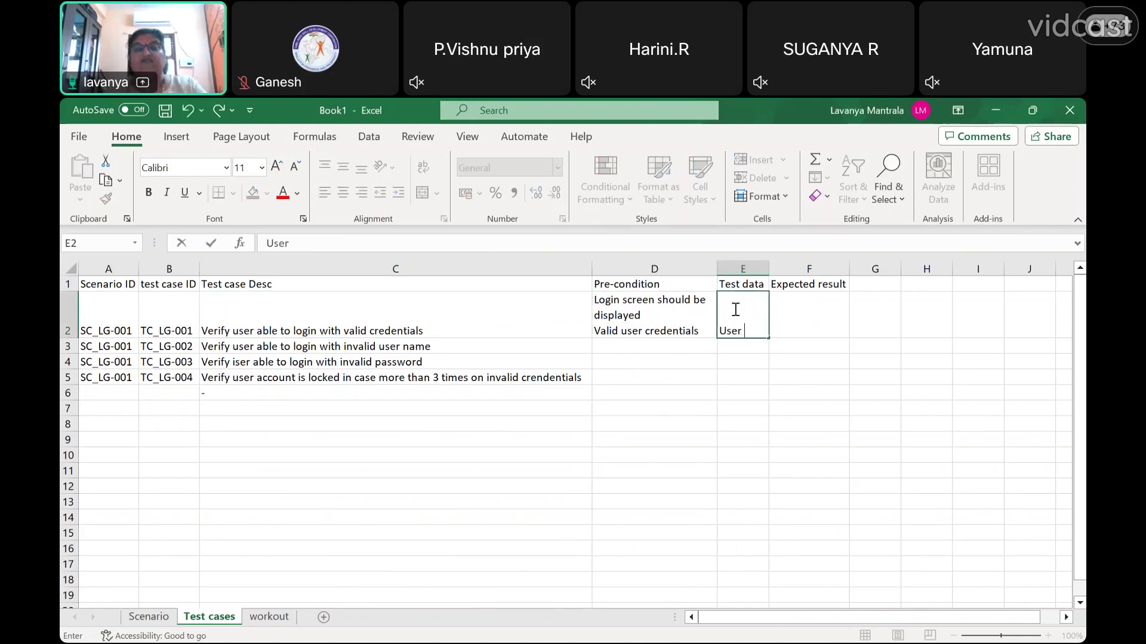
pyautogui.write('name;')
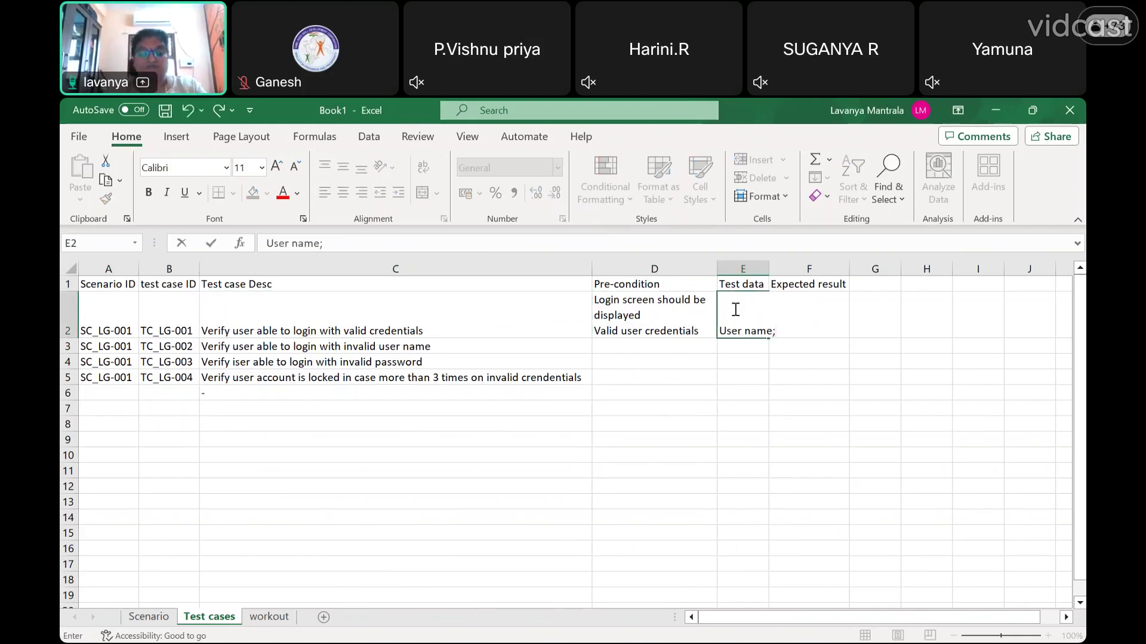
pyautogui.hotkey('alt', 'Return')
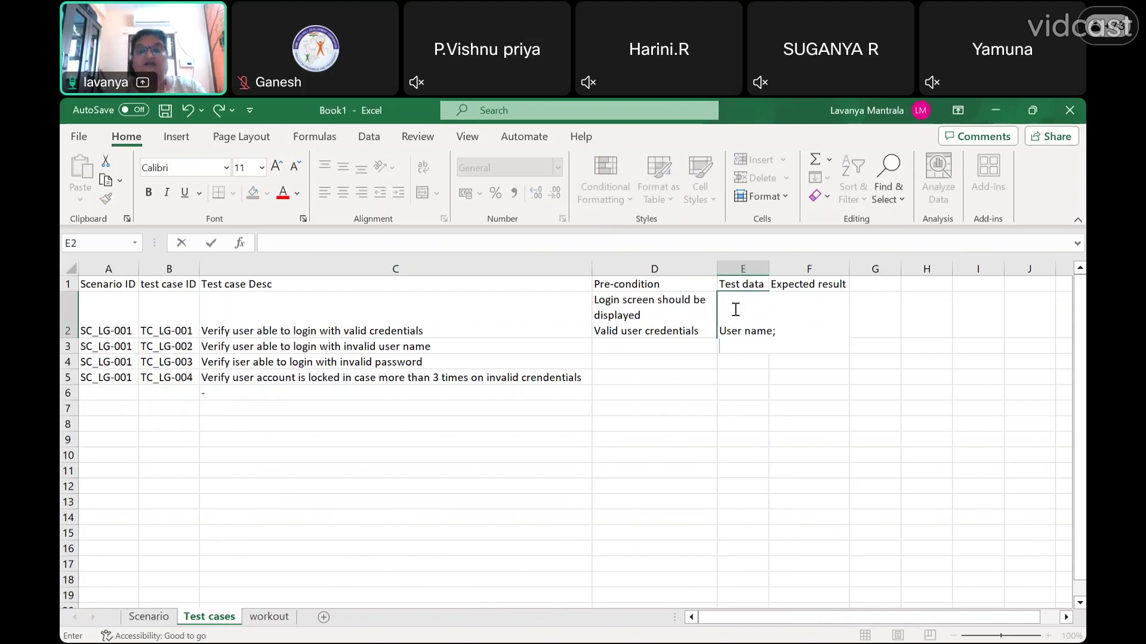
pyautogui.write('Passwor')
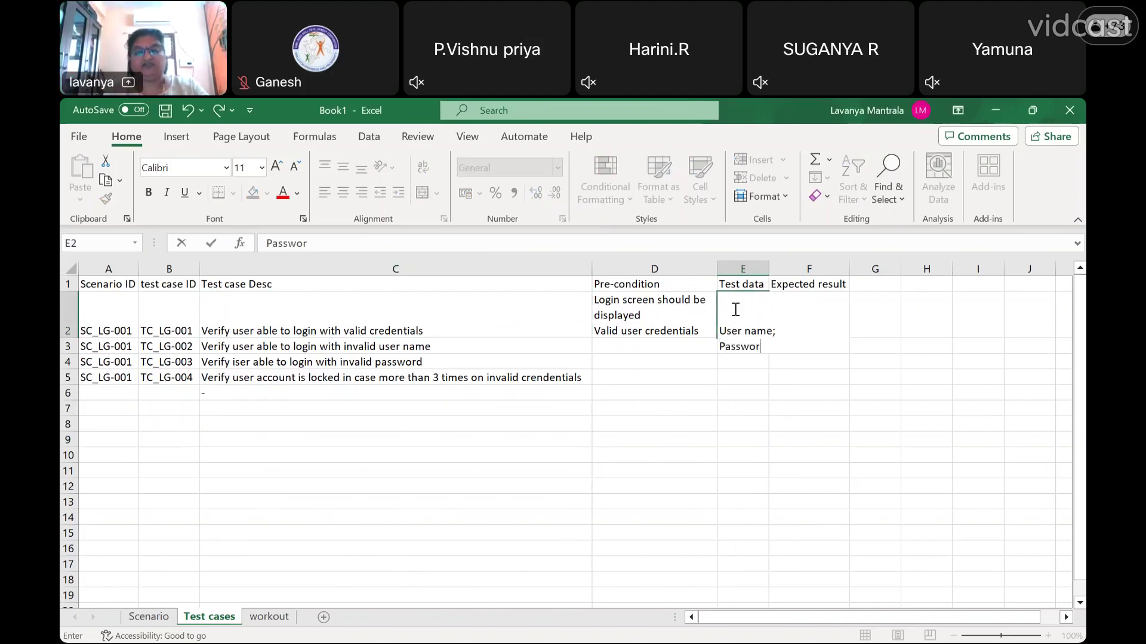
pyautogui.write('d')
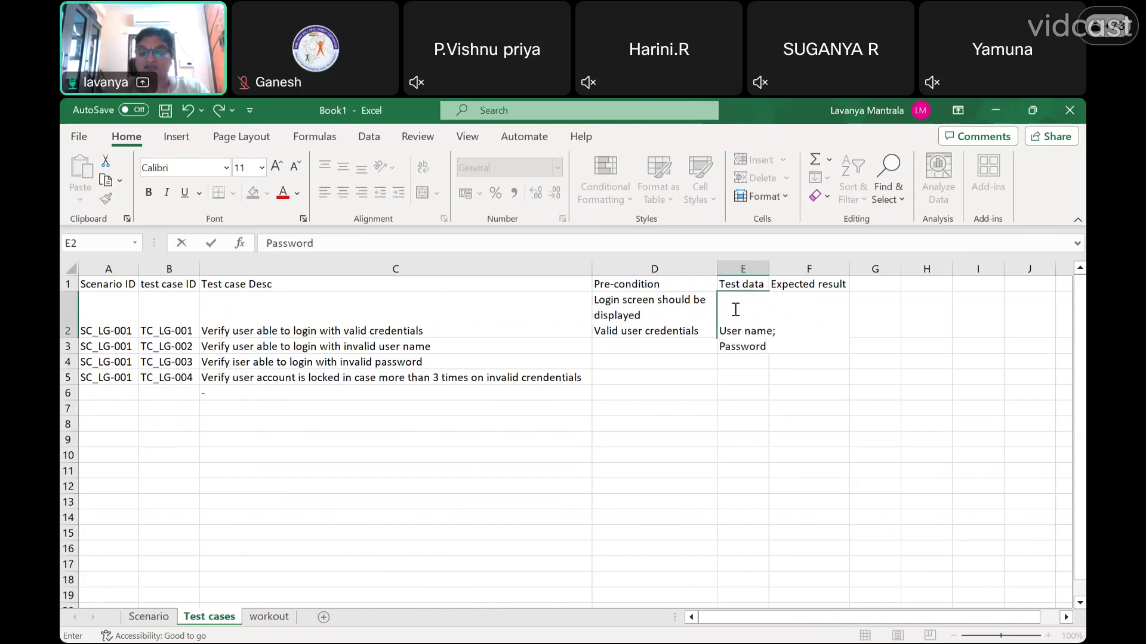
pyautogui.write(':')
pyautogui.press('Return')
pyautogui.moveTo(769, 266); pyautogui.dragTo(842, 266)
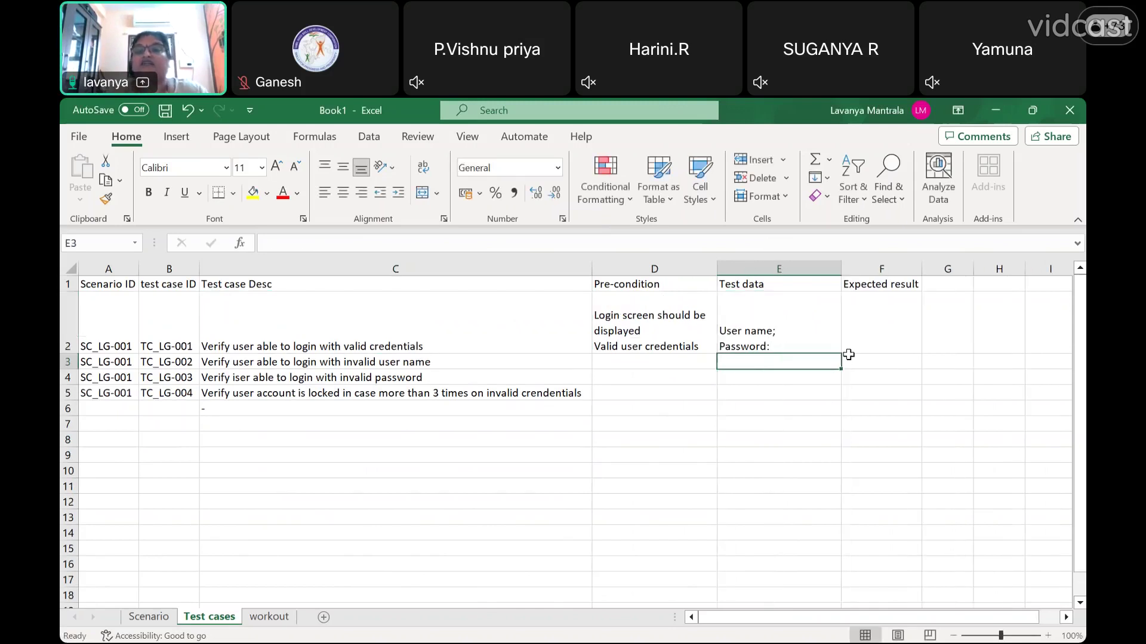
pyautogui.doubleClick(864, 341)
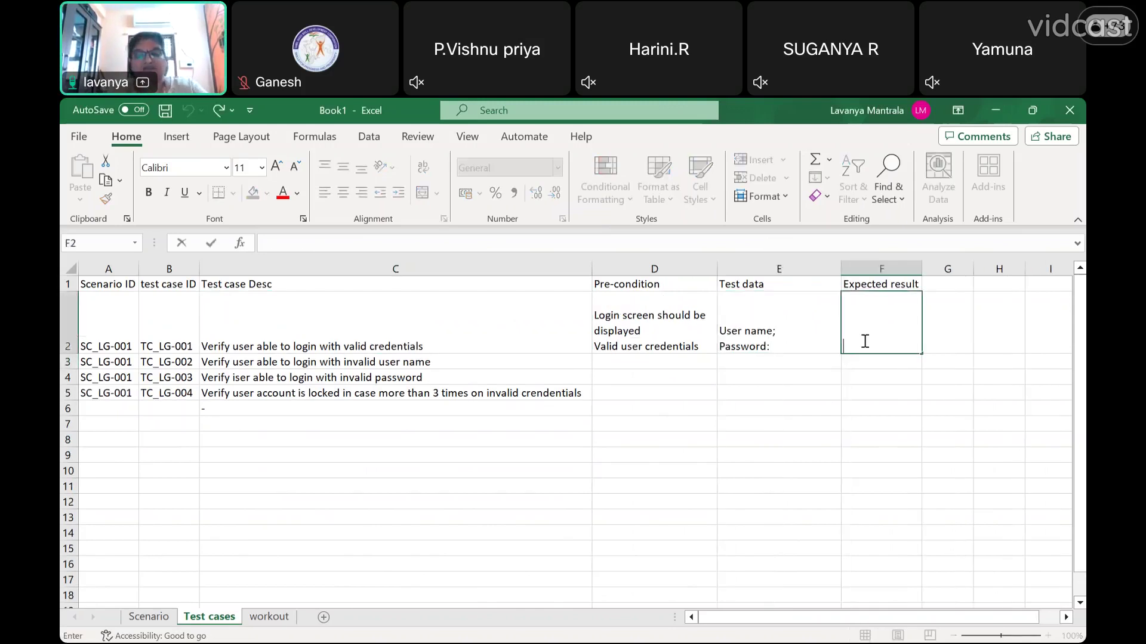
# - Set F2's expected result to 'System should display the Inbox page', auto-fitting column F
pyautogui.write('System')
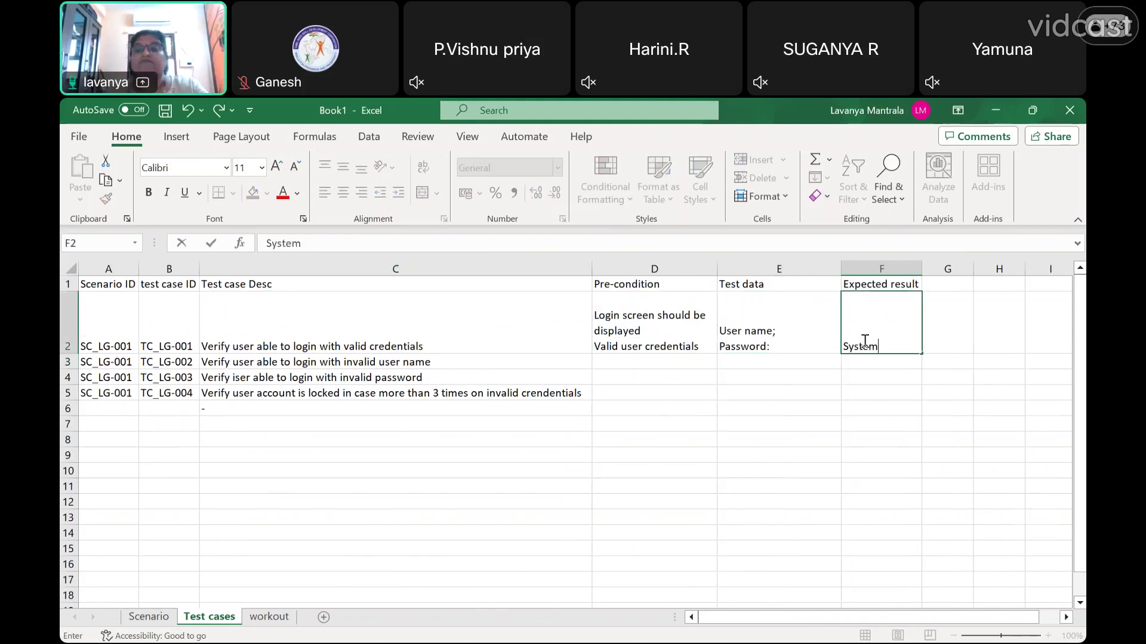
pyautogui.write(' should')
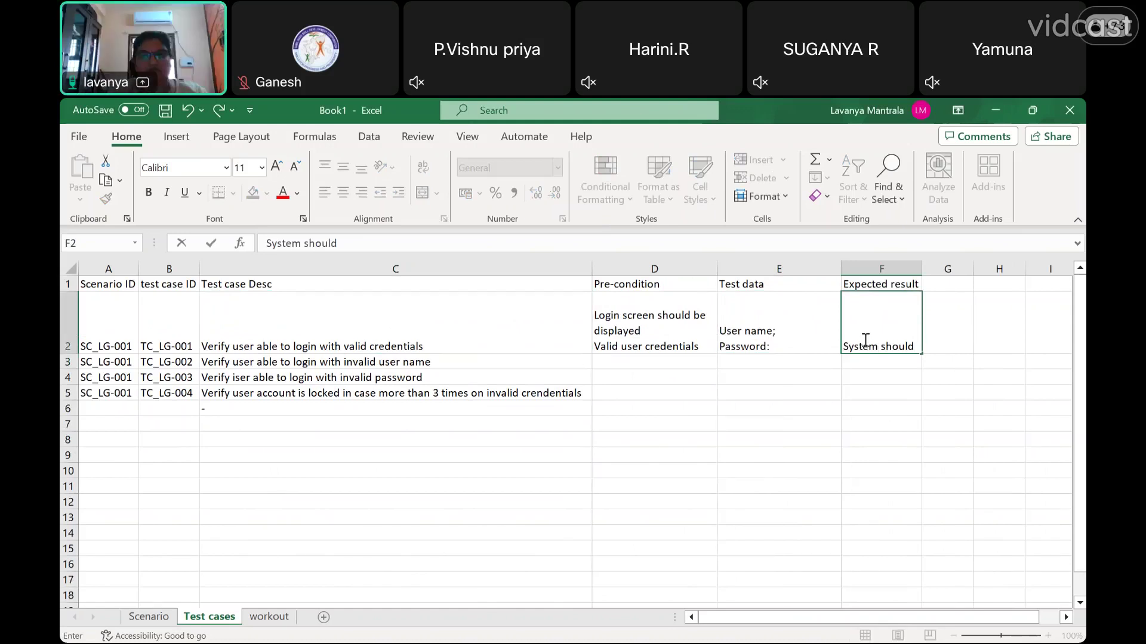
pyautogui.write('display th')
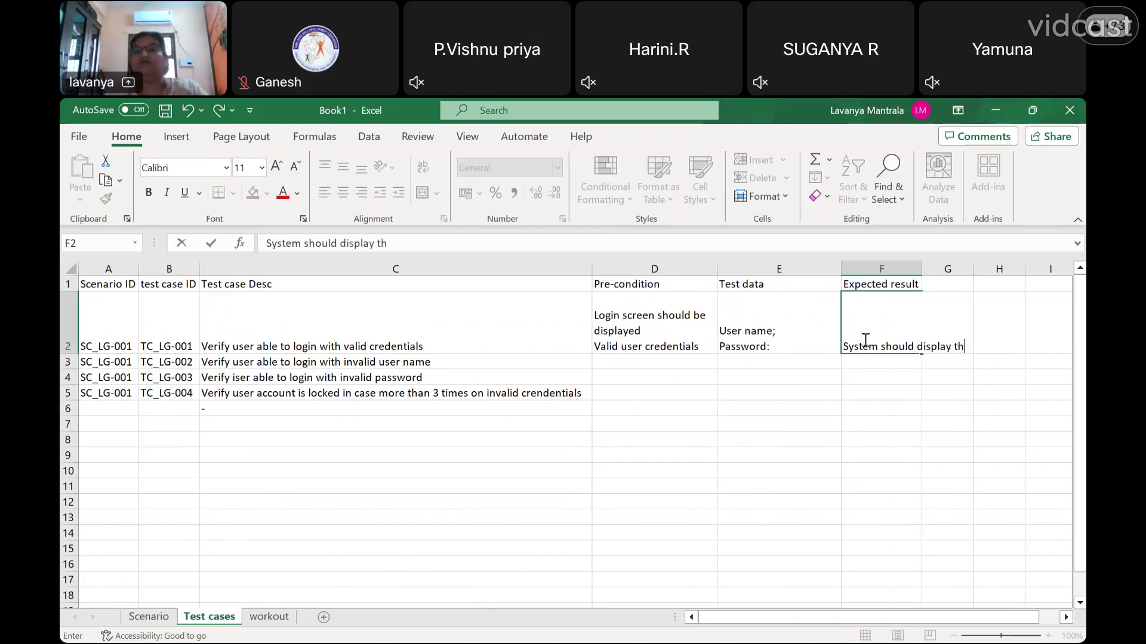
pyautogui.write('e Inbox')
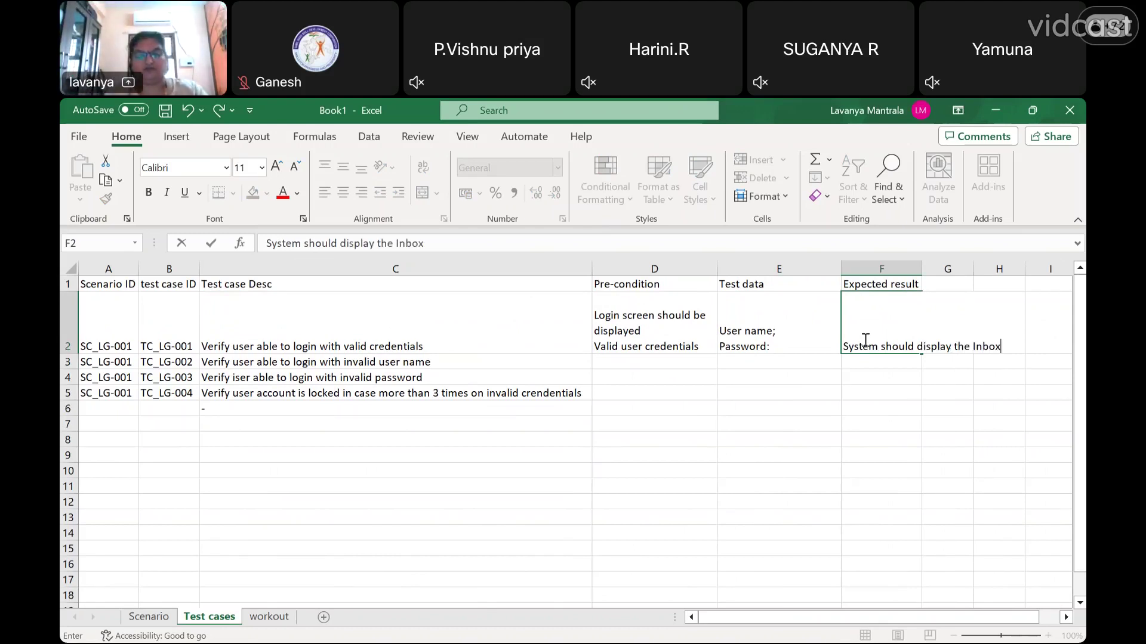
pyautogui.write(' screen')
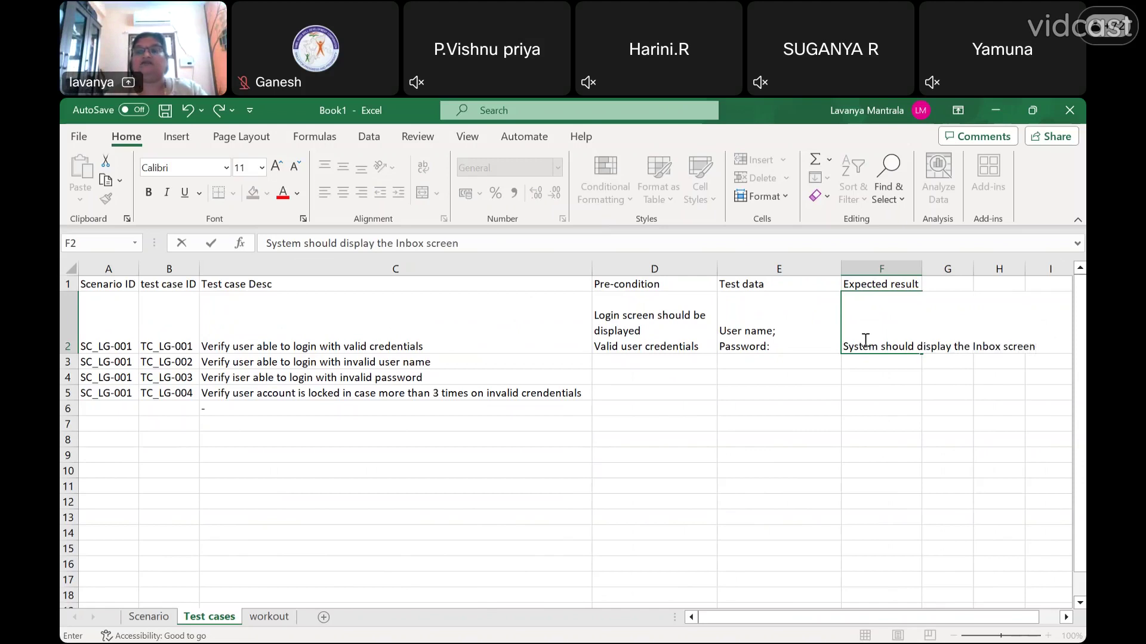
pyautogui.press('Return')
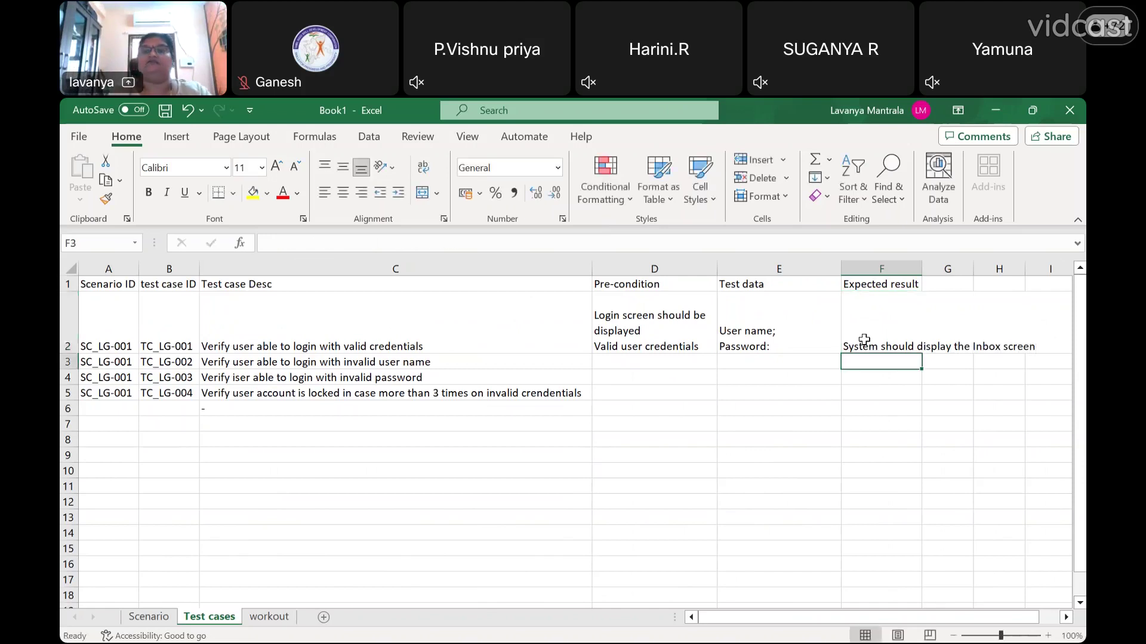
pyautogui.doubleClick(920, 269)
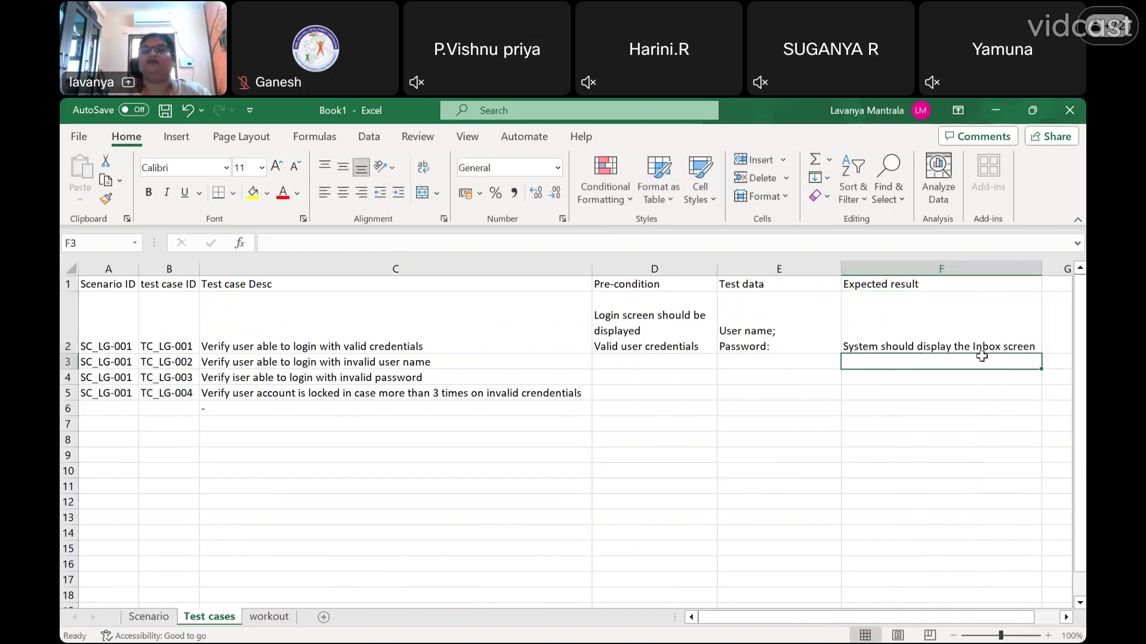
pyautogui.click(1000, 342)
pyautogui.doubleClick(999, 341)
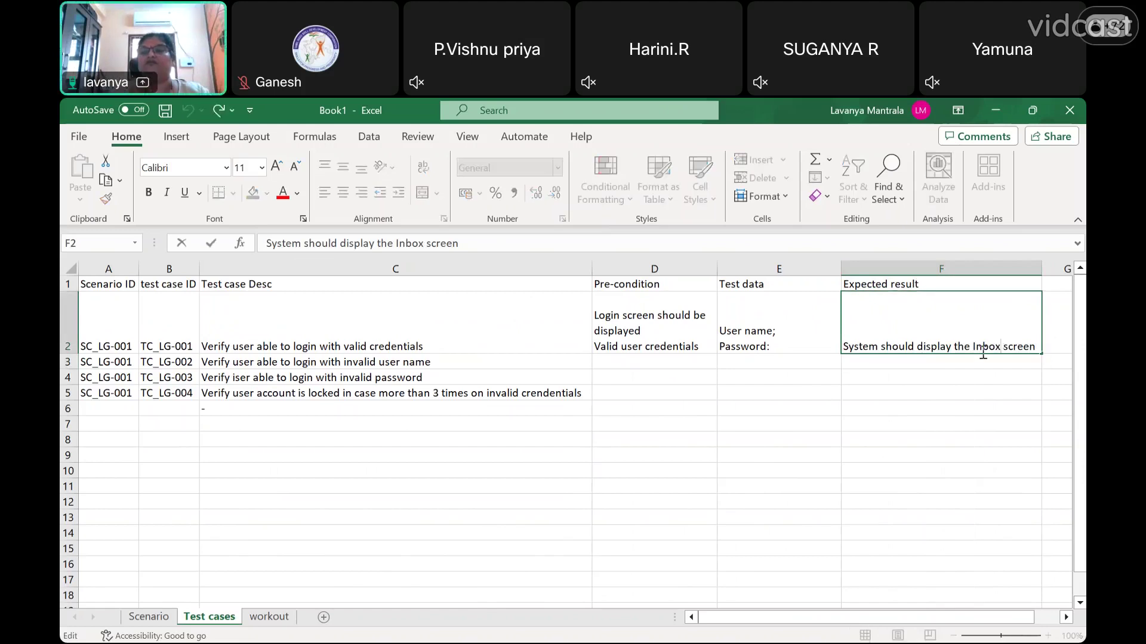
pyautogui.doubleClick(1019, 346)
pyautogui.write('page')
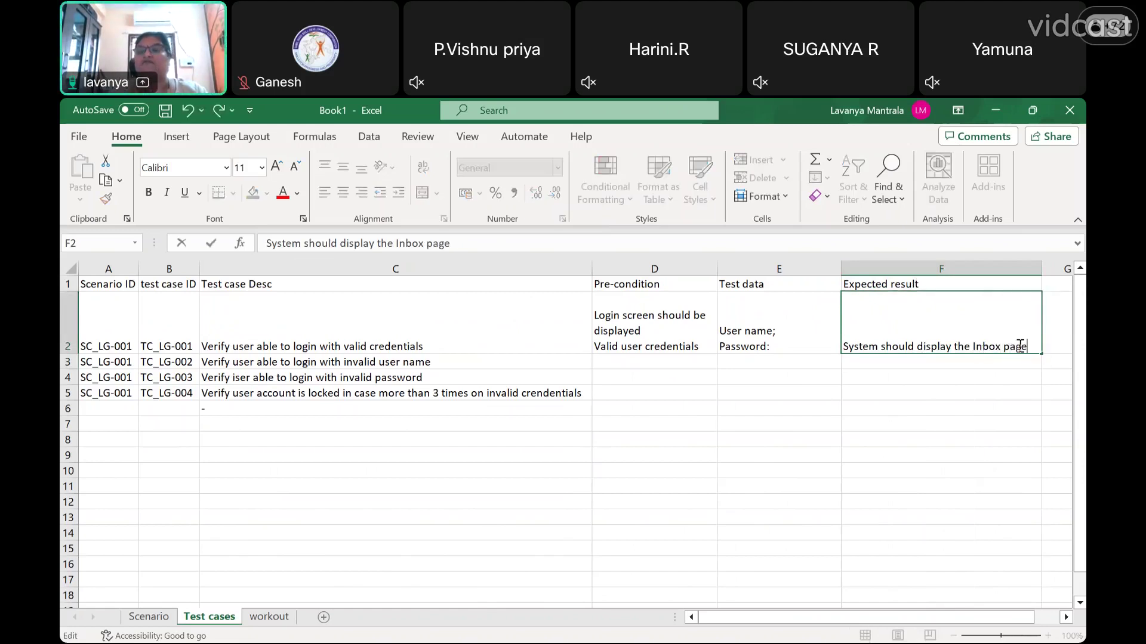
pyautogui.press('Return')
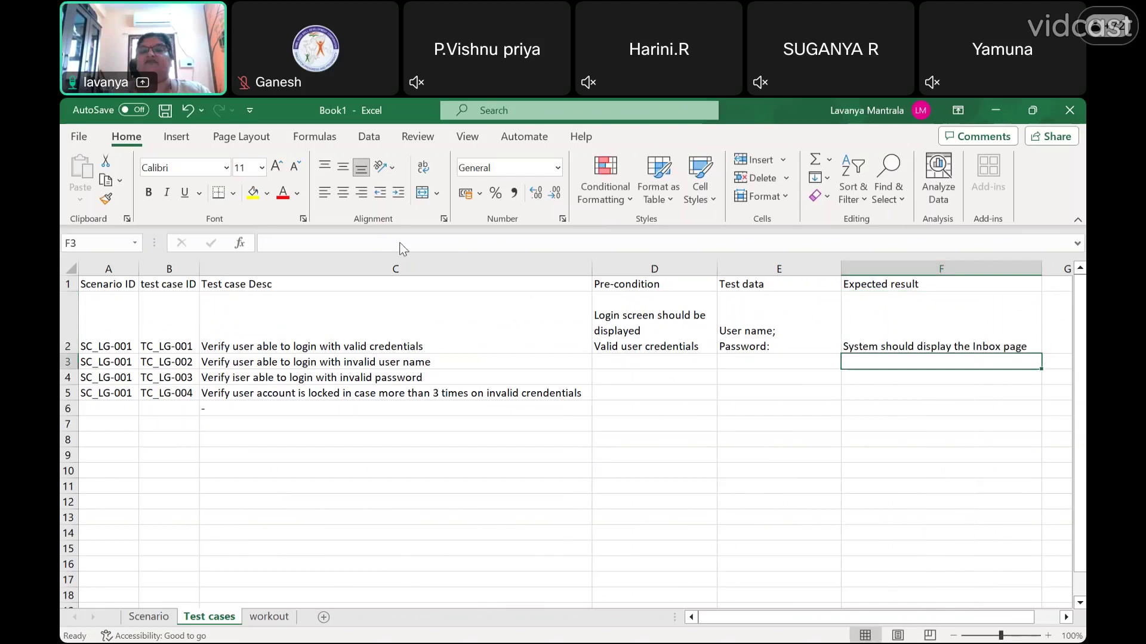
# - Enter F3's expected result: an appropriate error message quoting "Invalid user Name"
pyautogui.write('S')
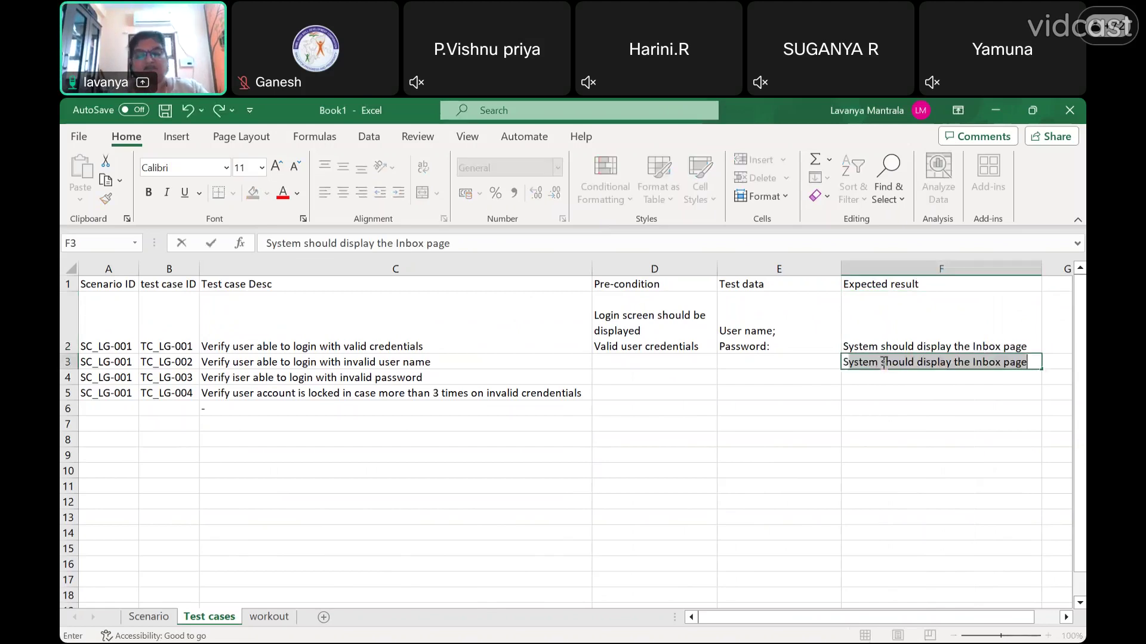
pyautogui.write('ystem s')
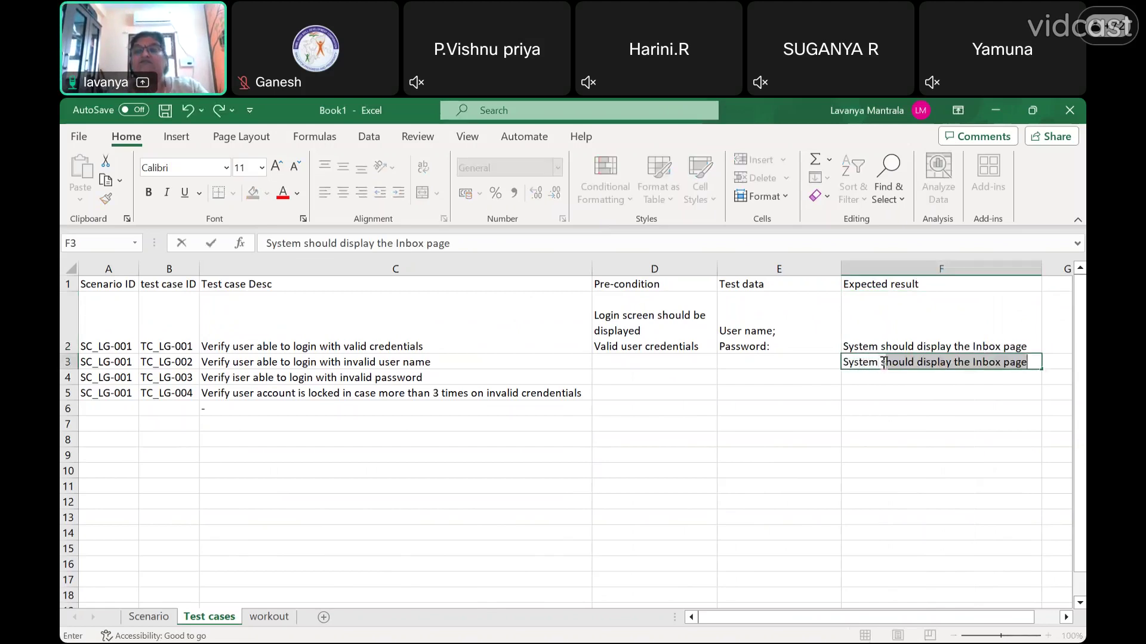
pyautogui.write('hould')
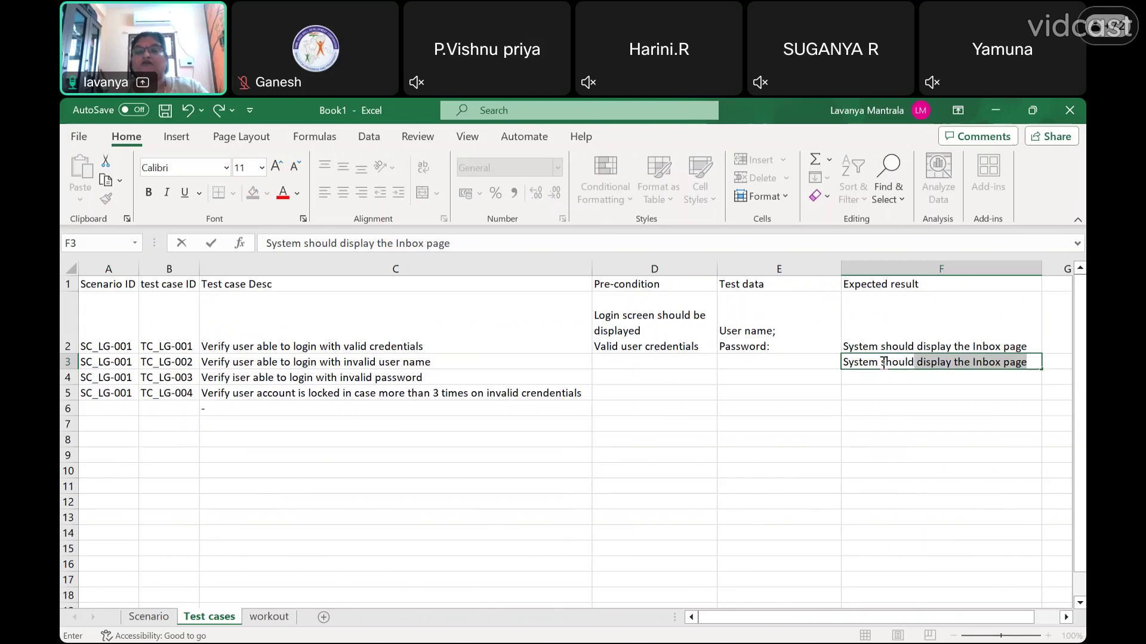
pyautogui.write(' display ')
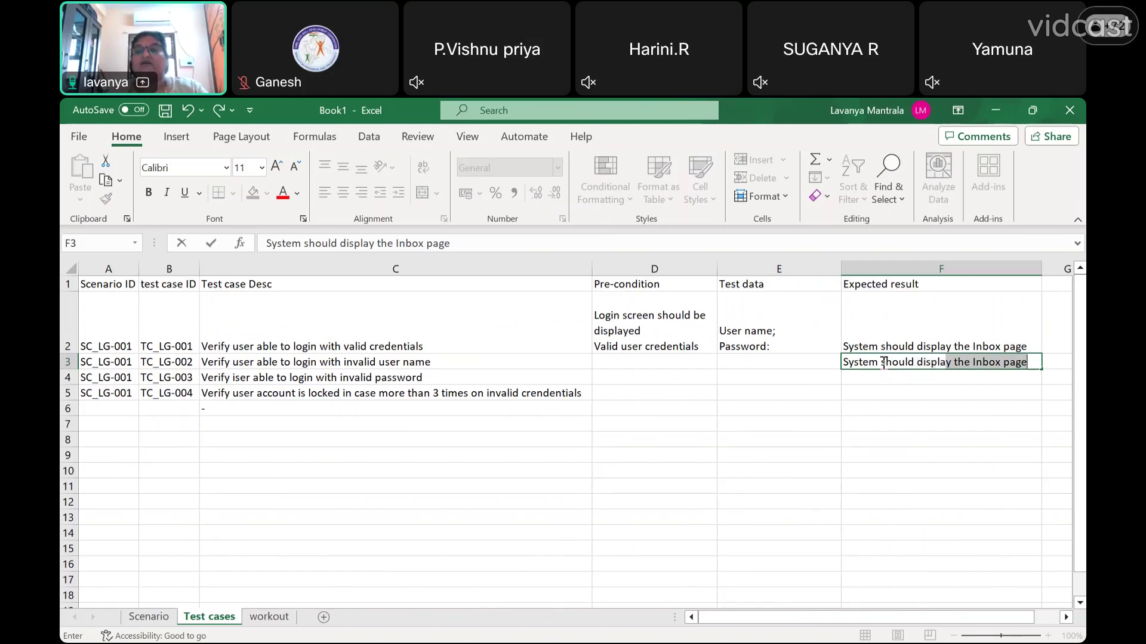
pyautogui.write('an a')
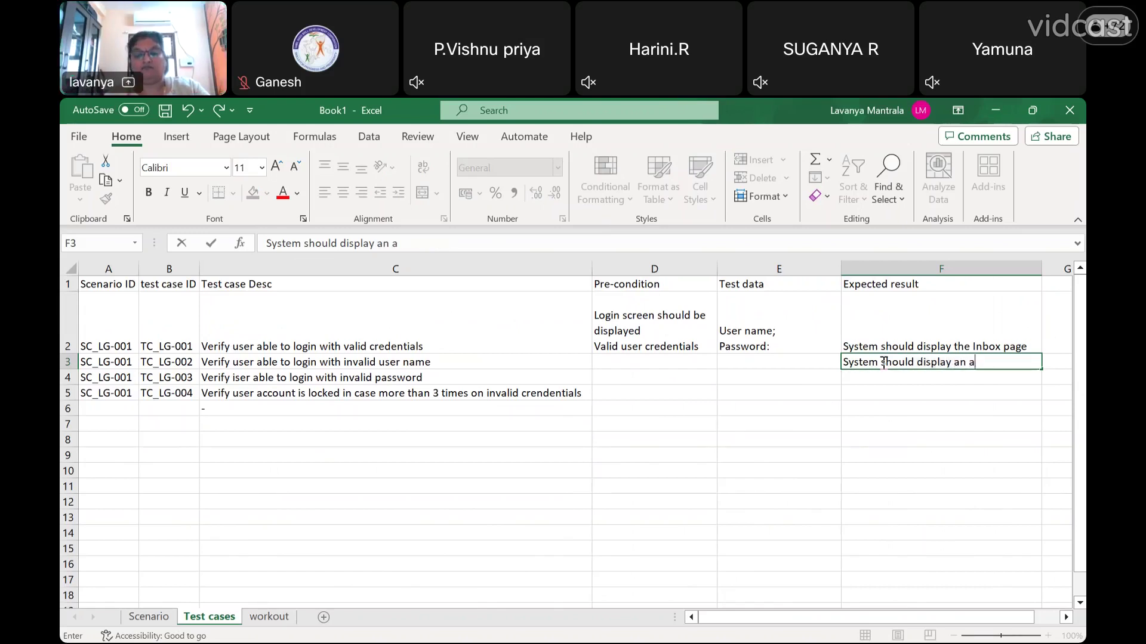
pyautogui.write('ppropr')
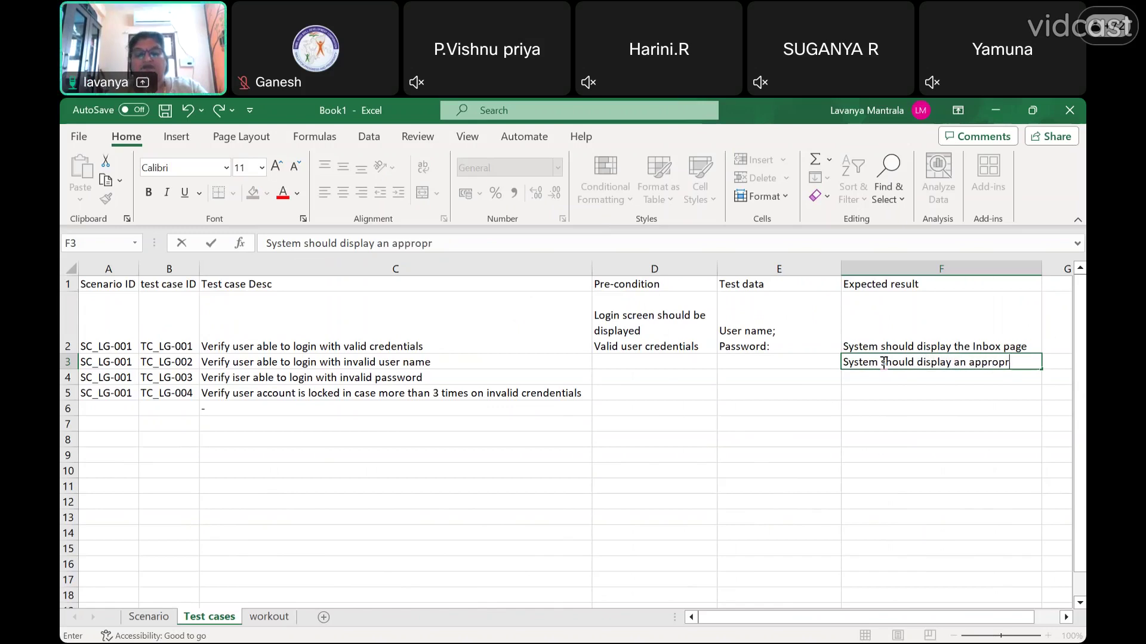
pyautogui.write('iate error ')
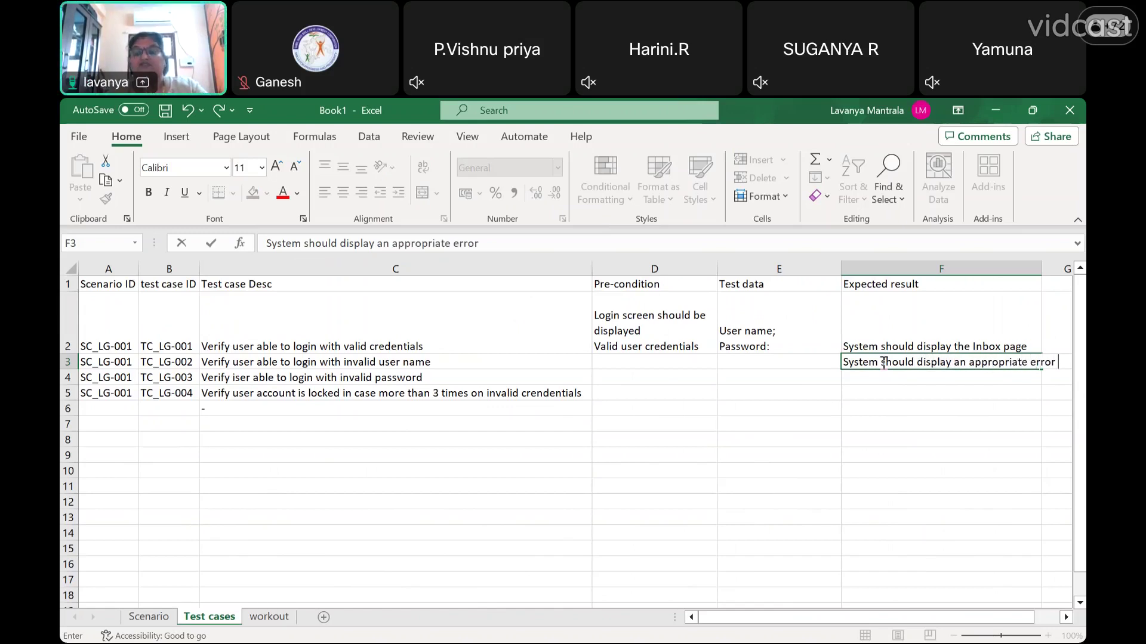
pyautogui.write('message')
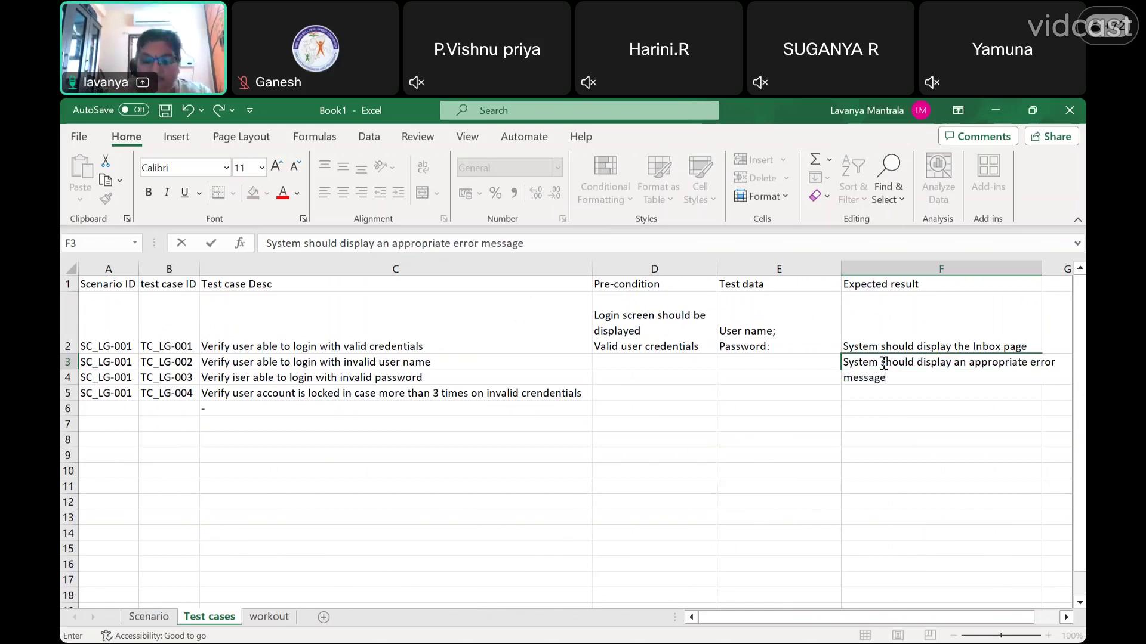
pyautogui.write('.')
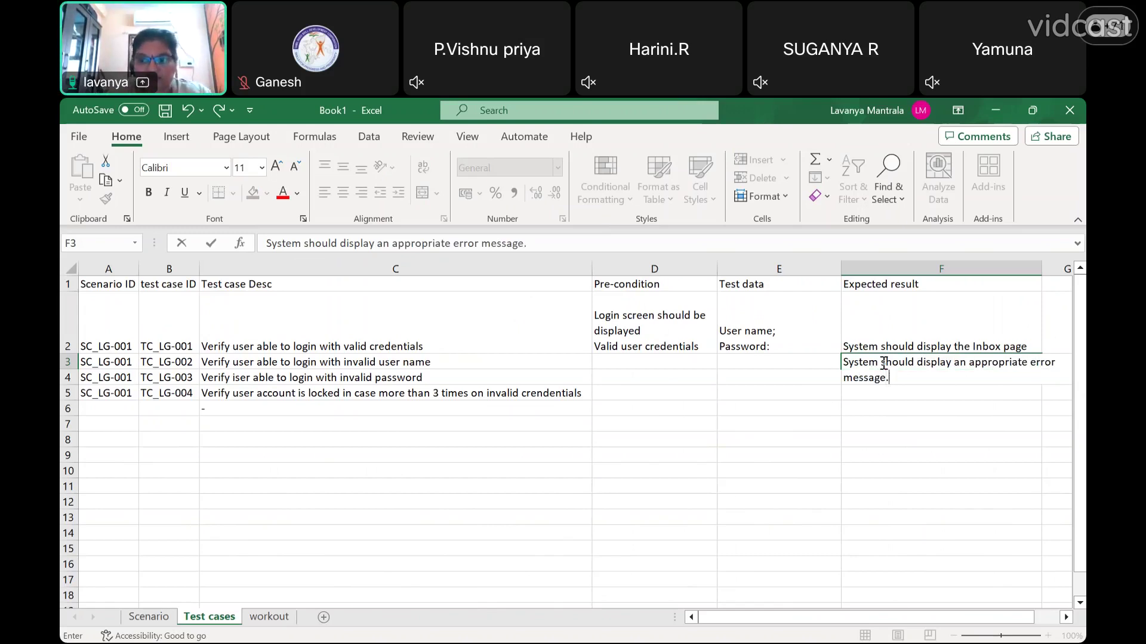
pyautogui.write(' "')
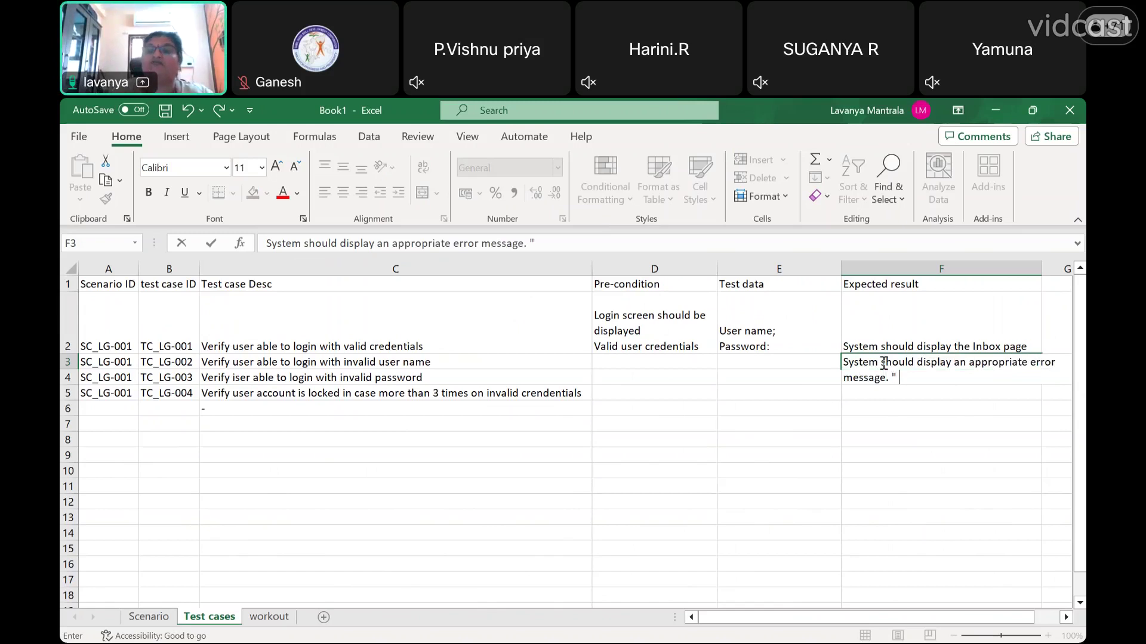
pyautogui.write('"')
pyautogui.press('Left')
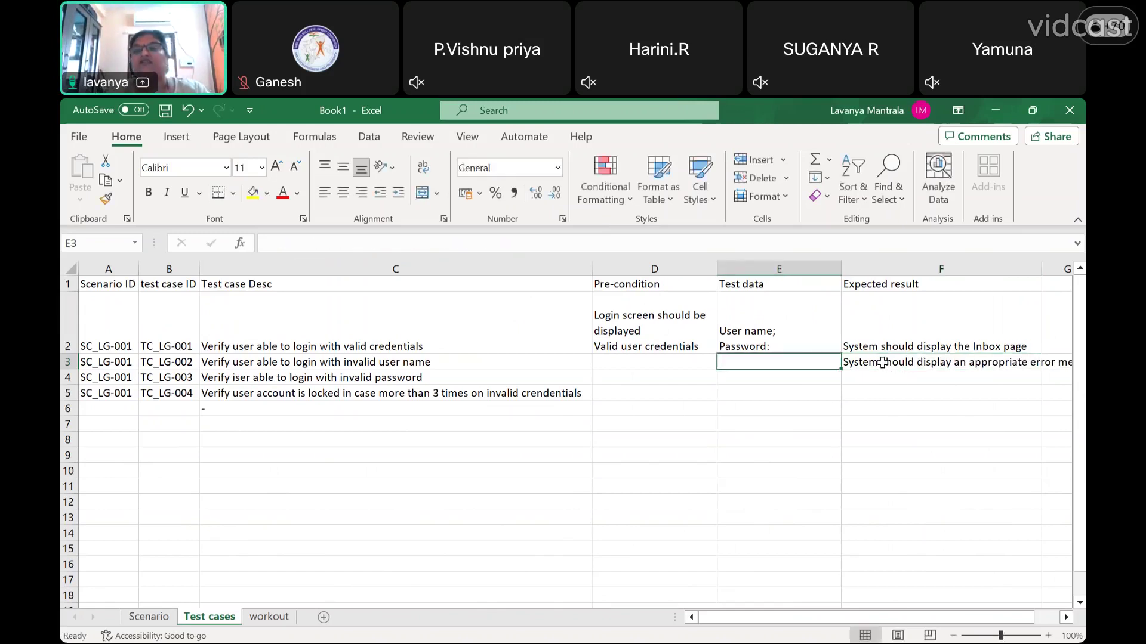
pyautogui.click(881, 362)
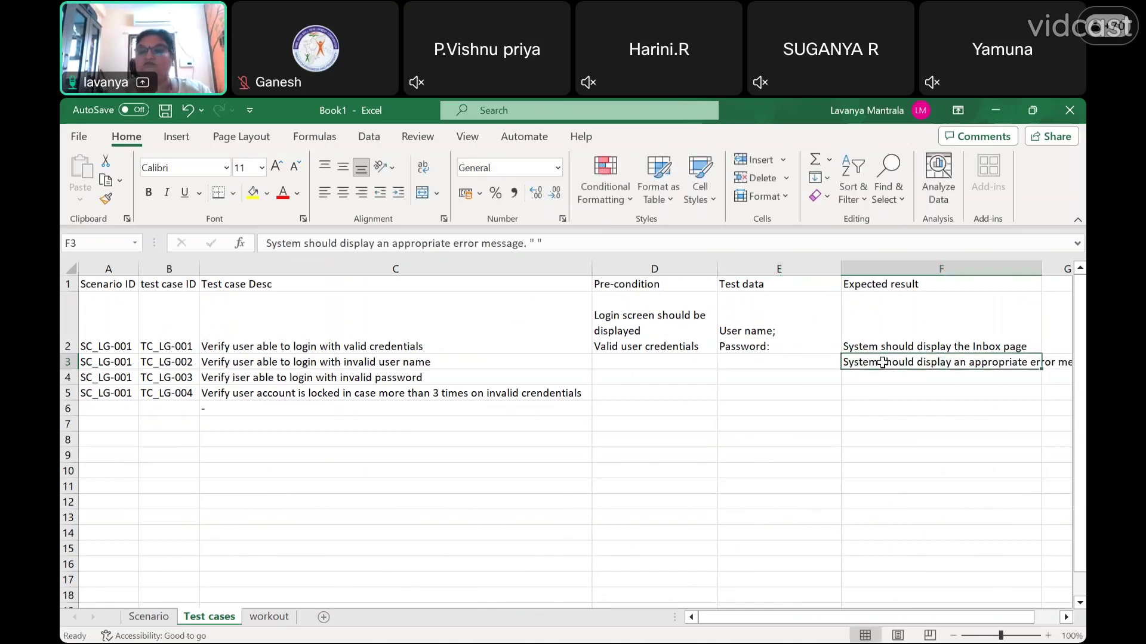
pyautogui.doubleClick(972, 365)
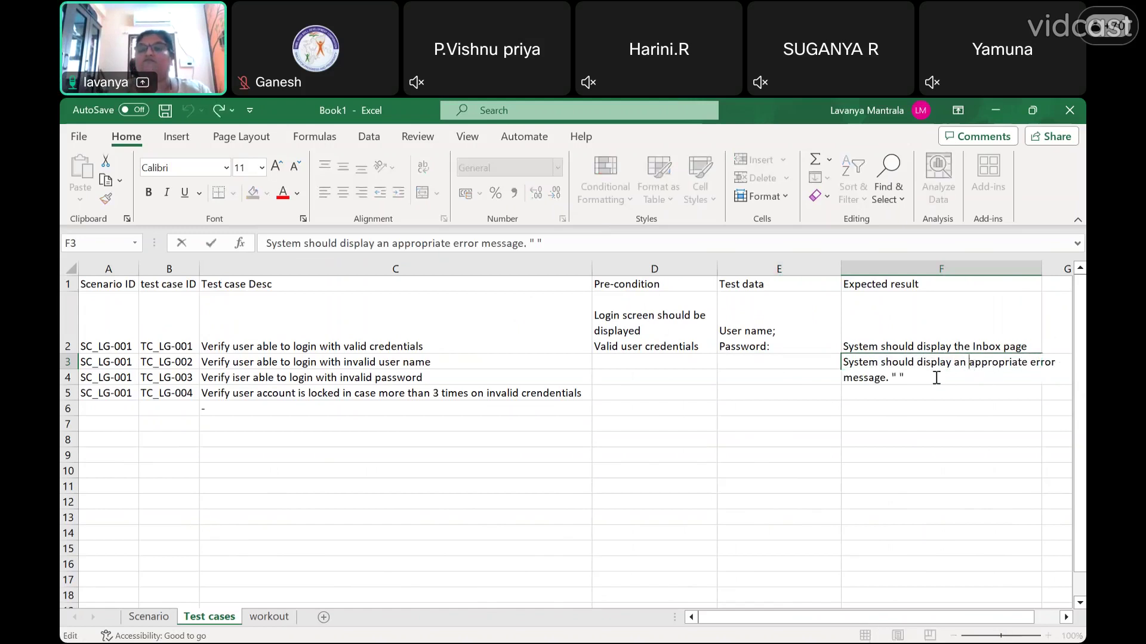
pyautogui.click(898, 377)
pyautogui.write('Invalid user')
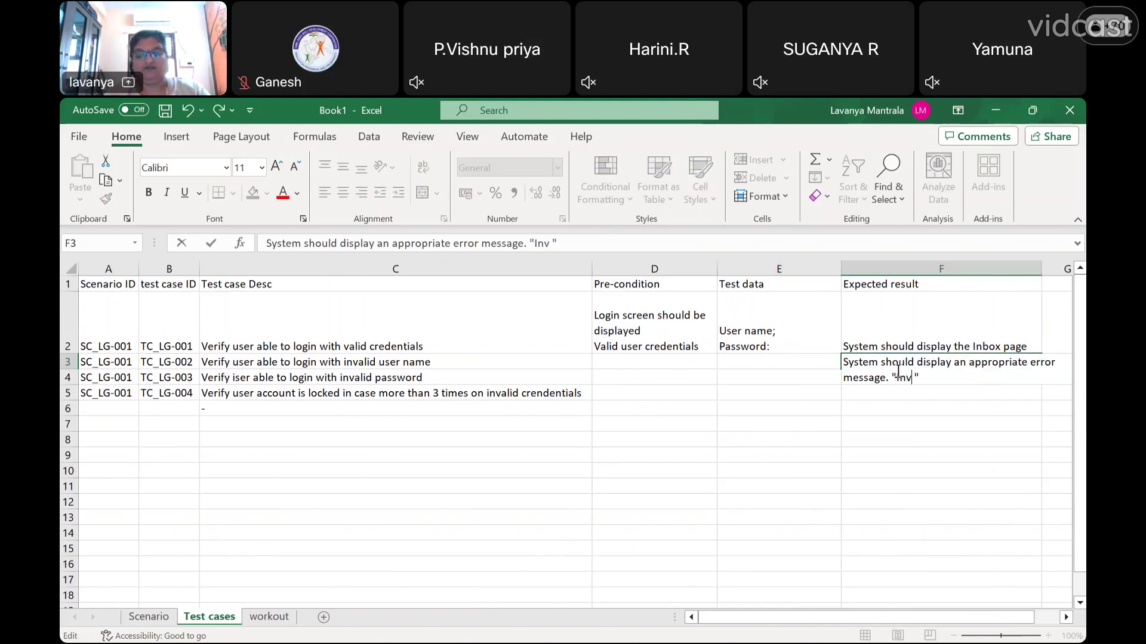
pyautogui.write(' ba')
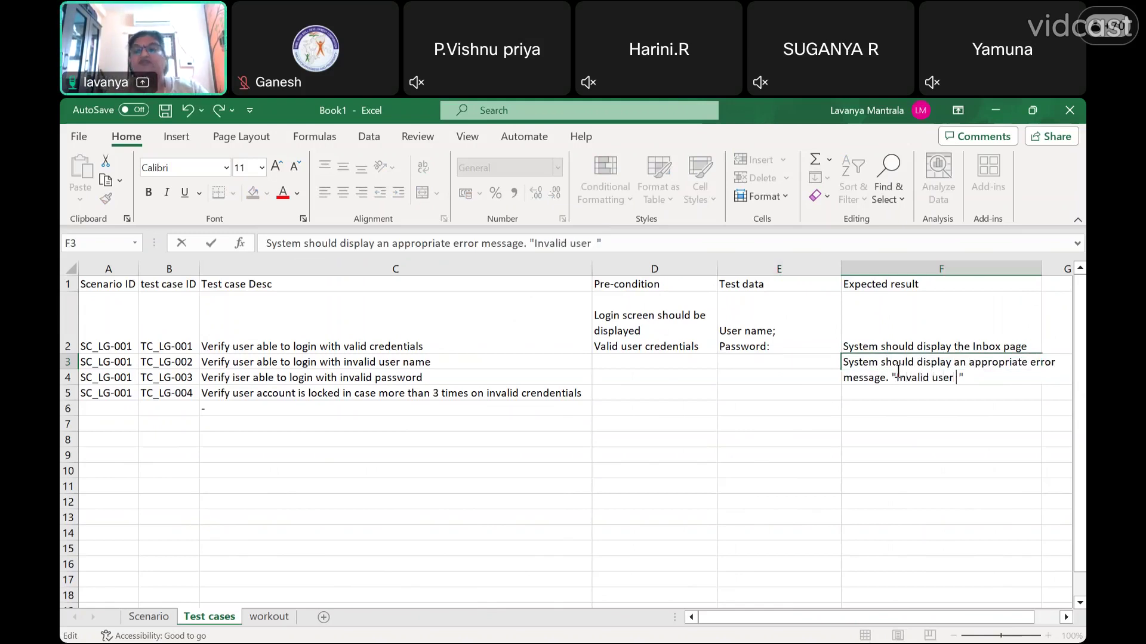
pyautogui.press('BackSpace')
pyautogui.press('BackSpace')
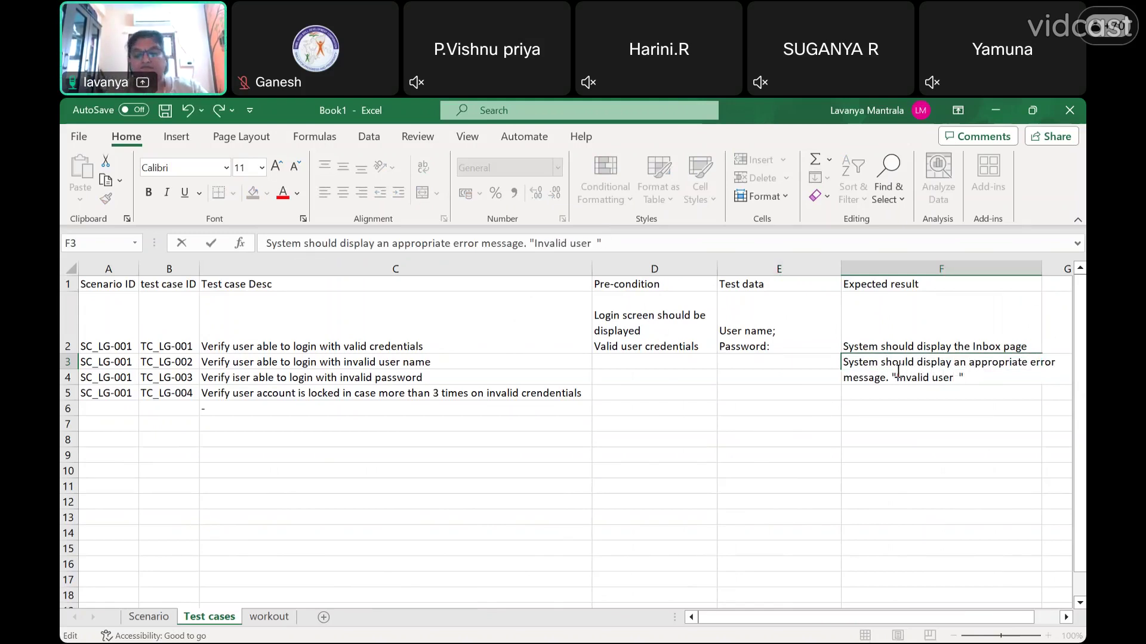
pyautogui.write('Name')
pyautogui.press('Return')
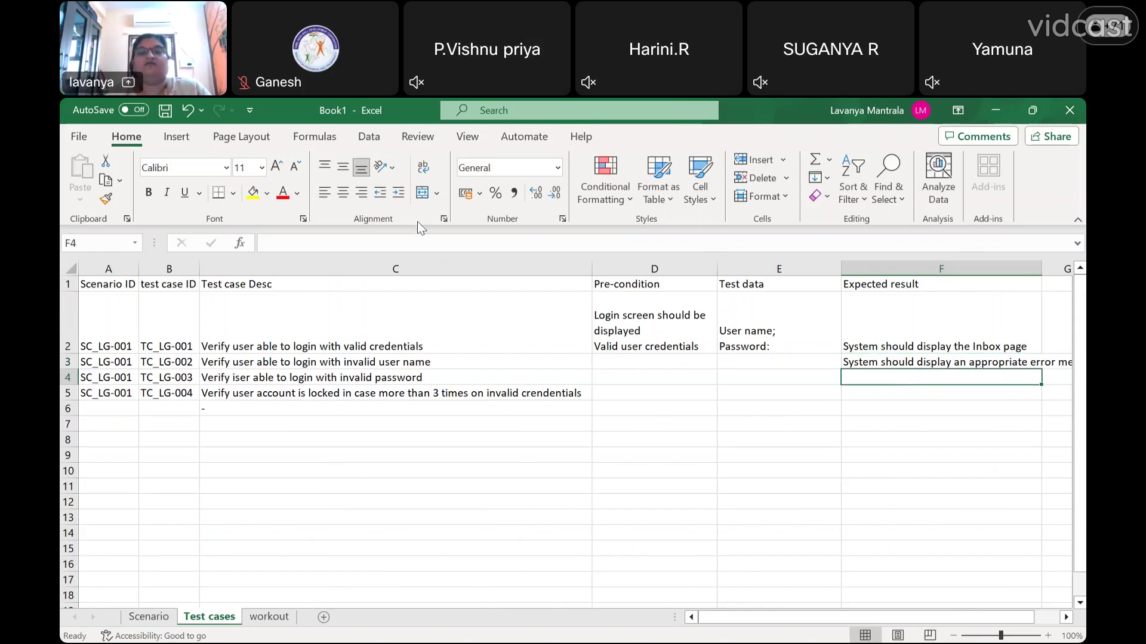
# - Copy the first test case's pre-condition into D3 through D5
pyautogui.click(653, 342)
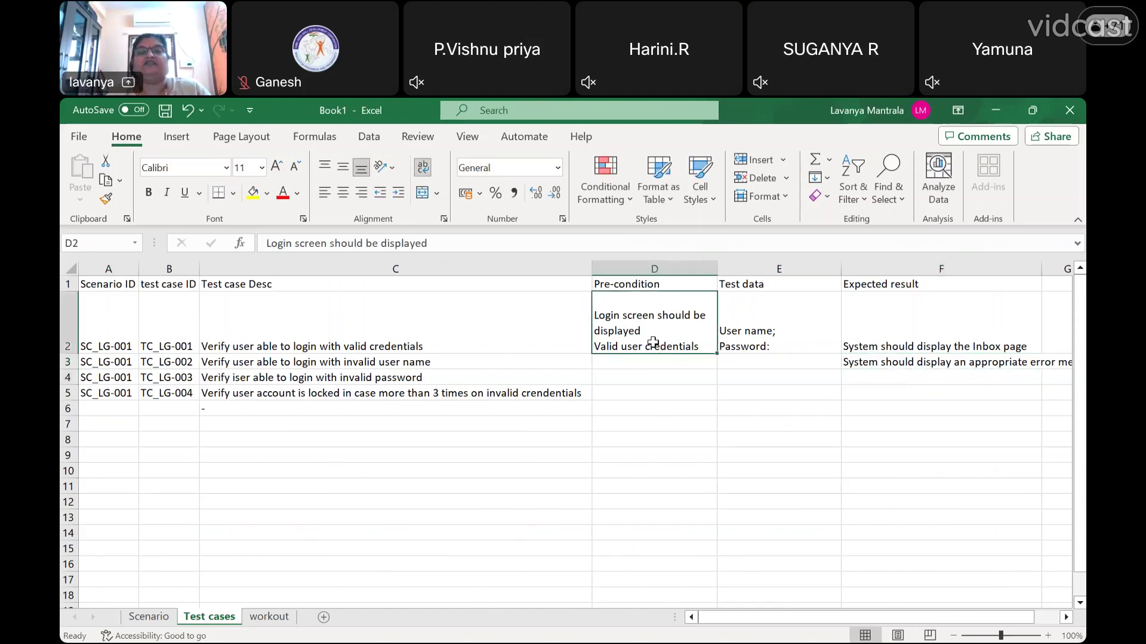
pyautogui.hotkey('ctrl', 'c')
pyautogui.press('Down')
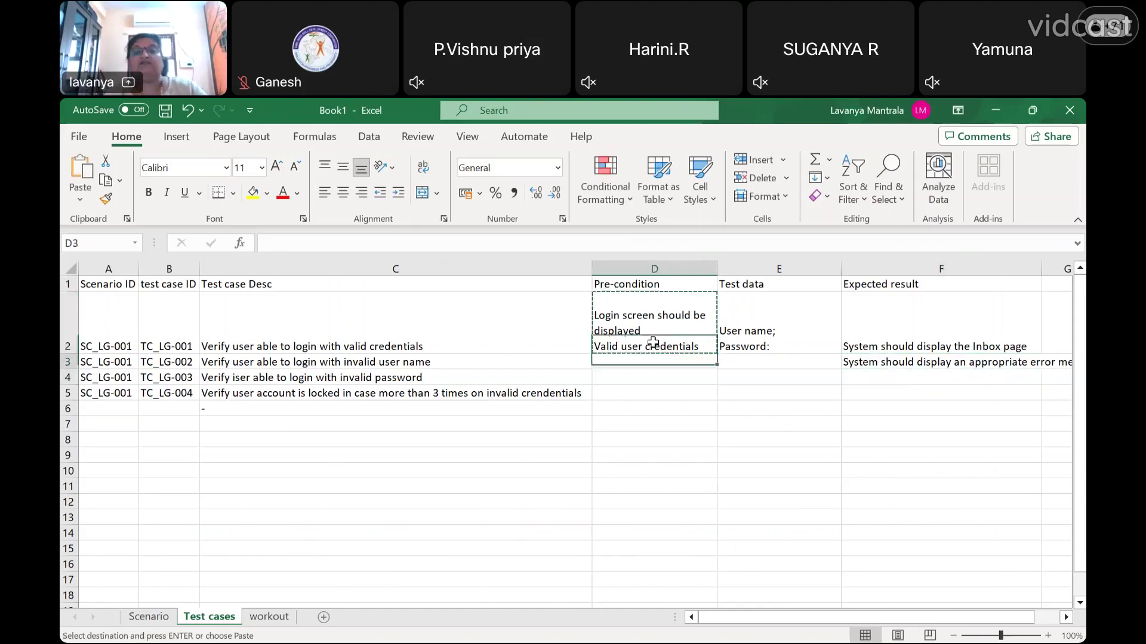
pyautogui.hotkey('shift', 'Down')
pyautogui.hotkey('shift', 'Down')
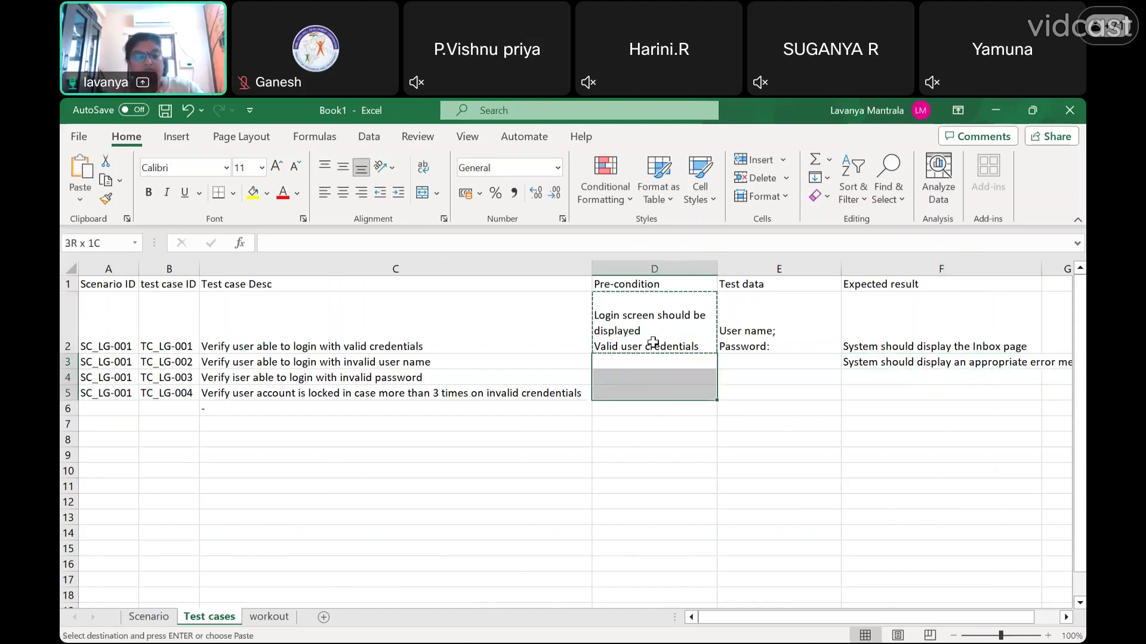
pyautogui.hotkey('ctrl', 'v')
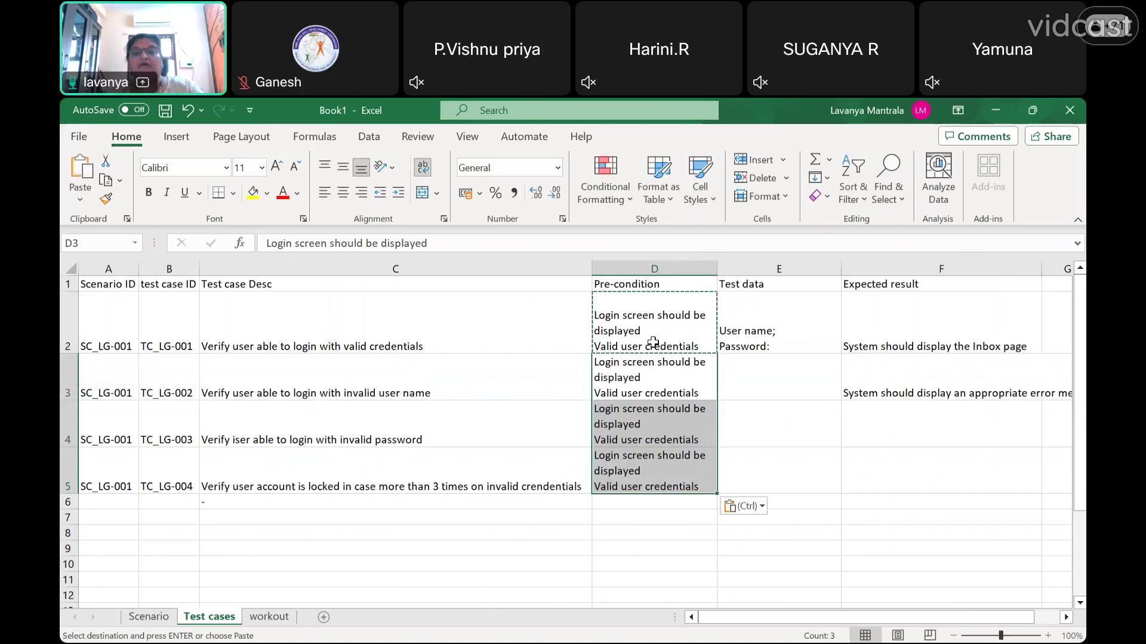
# - Delete the 'Valid user credentials' line from the pre-conditions in D3, D4 and D5
pyautogui.doubleClick(680, 394)
pyautogui.moveTo(700, 394); pyautogui.dragTo(582, 394)
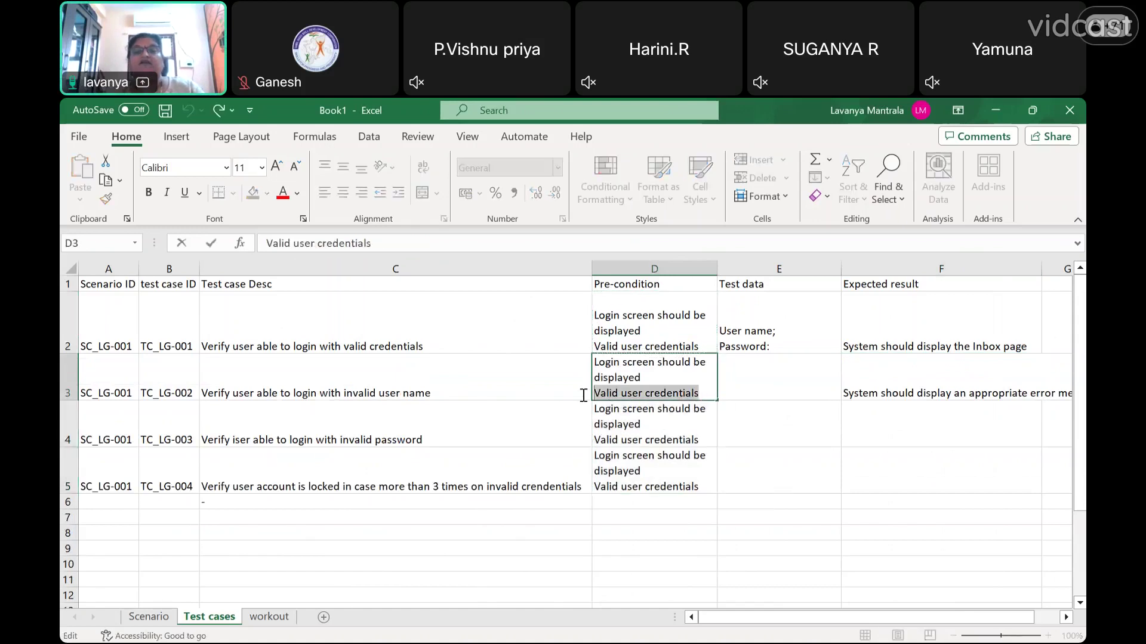
pyautogui.press('BackSpace')
pyautogui.press('Return')
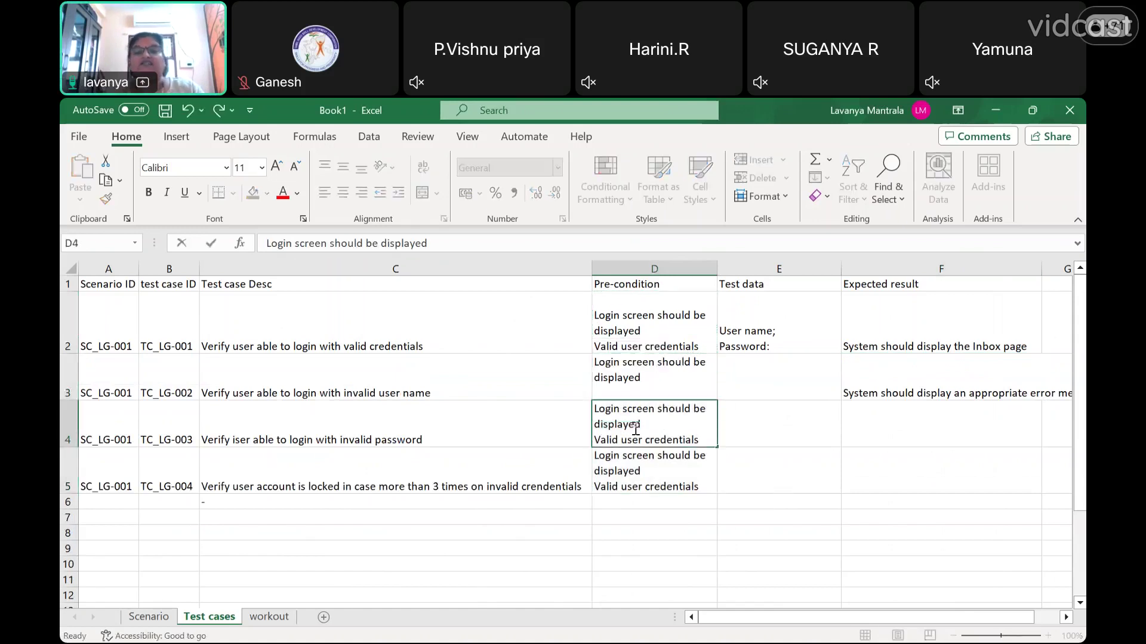
pyautogui.doubleClick(636, 425)
pyautogui.moveTo(708, 440); pyautogui.dragTo(584, 441)
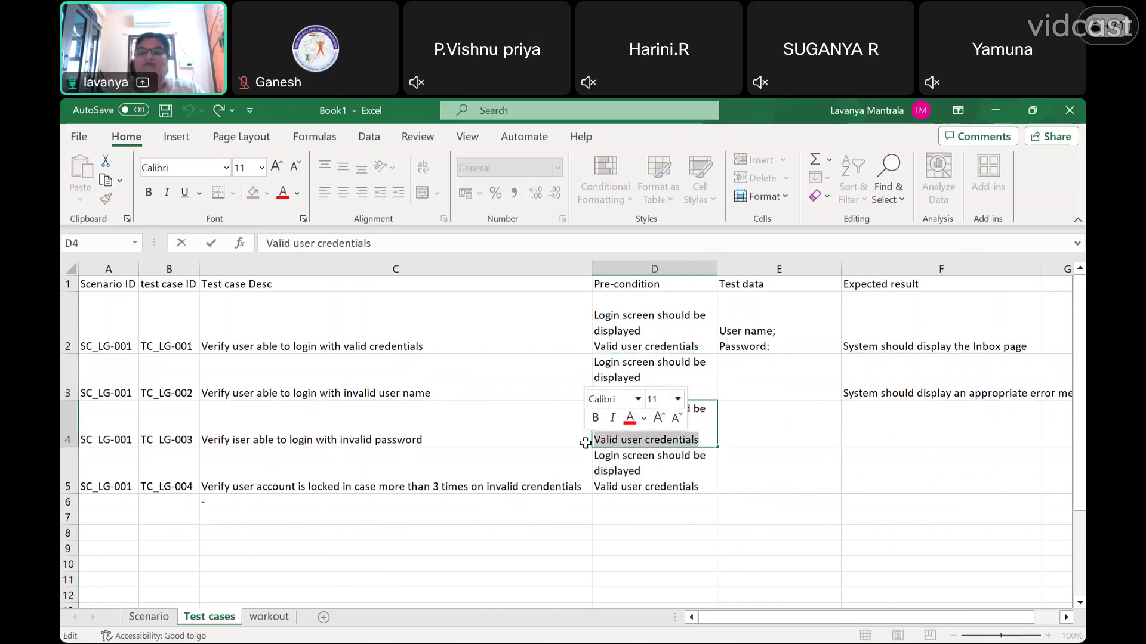
pyautogui.press('BackSpace')
pyautogui.doubleClick(662, 484)
pyautogui.click(699, 486)
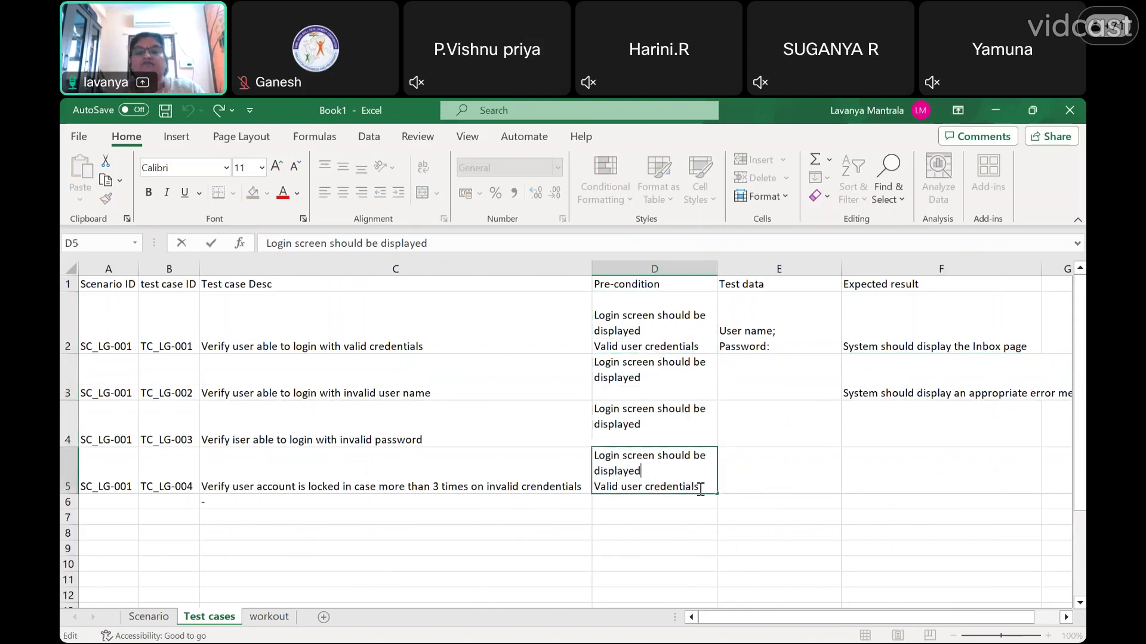
pyautogui.moveTo(615, 486); pyautogui.dragTo(593, 488)
pyautogui.press('BackSpace')
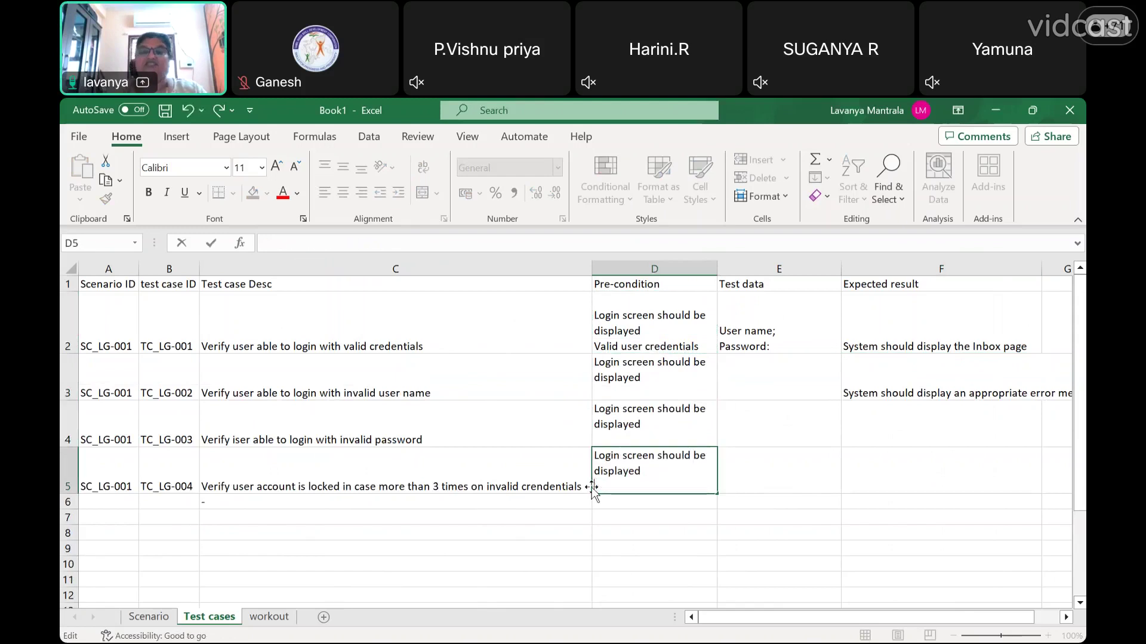
pyautogui.click(749, 364)
# - Copy the User name/Password test data from E2 into E3, E4 and E5
pyautogui.click(787, 327)
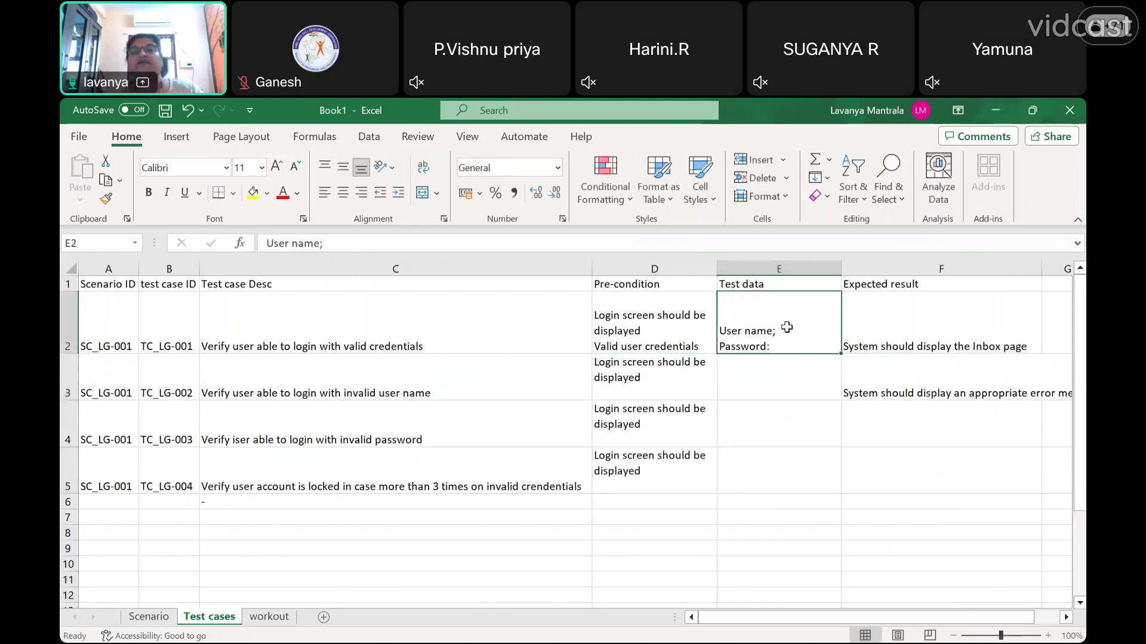
pyautogui.hotkey('ctrl', 'c')
pyautogui.press('Down')
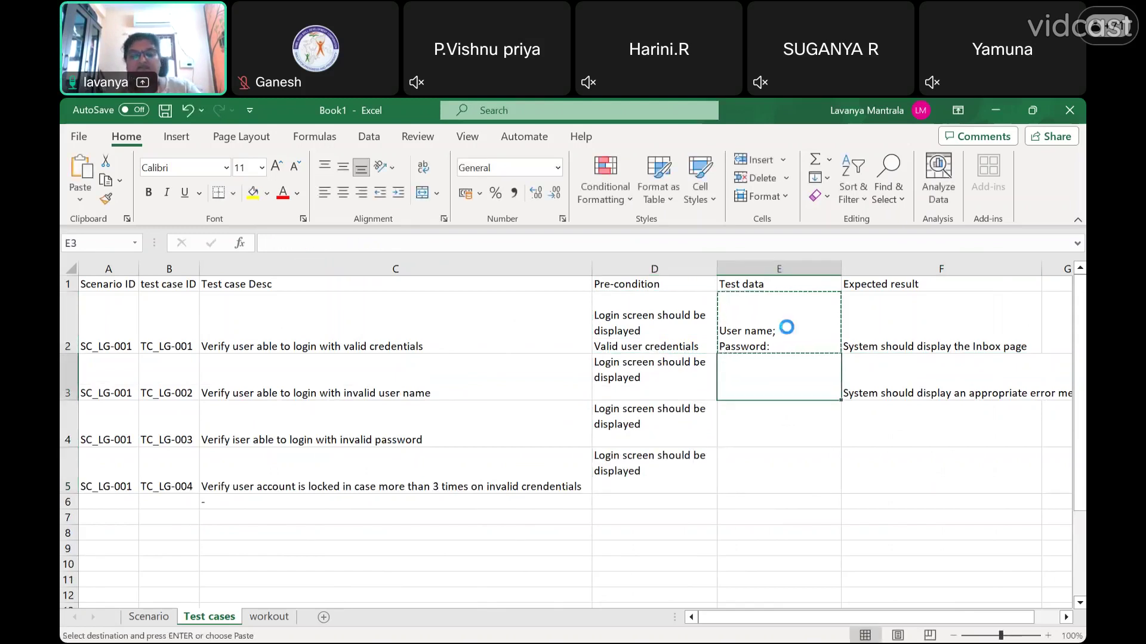
pyautogui.hotkey('ctrl', 'v')
pyautogui.press('Down')
pyautogui.hotkey('ctrl', 'v')
pyautogui.press('Down')
pyautogui.hotkey('ctrl', 'v')
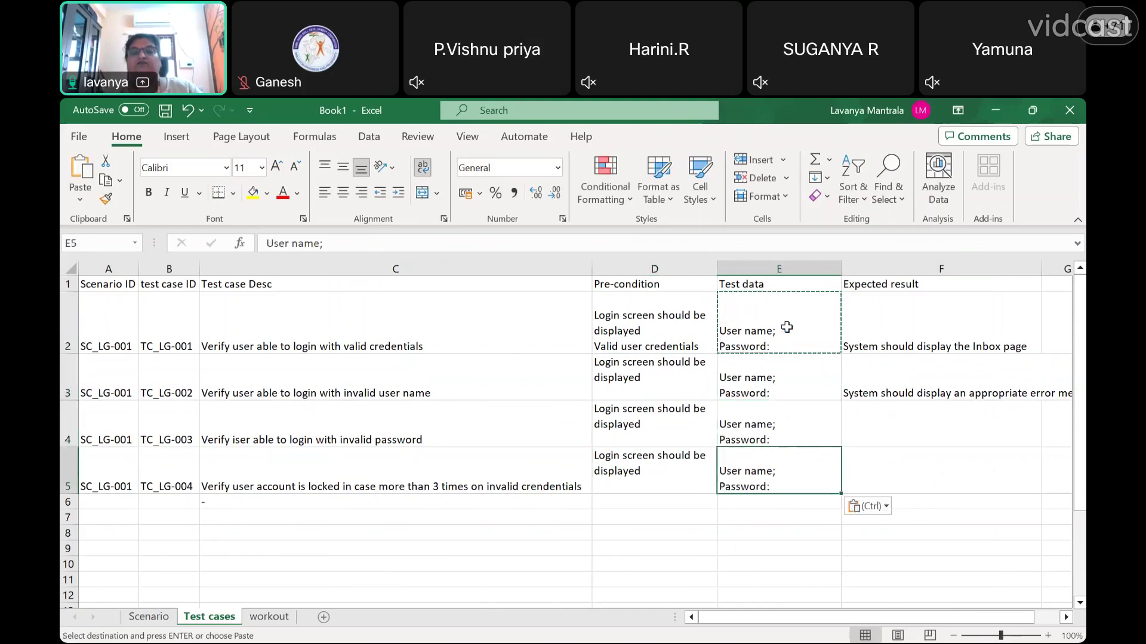
pyautogui.press('Left')
pyautogui.press('Left')
pyautogui.press('Left')
pyautogui.press('Left')
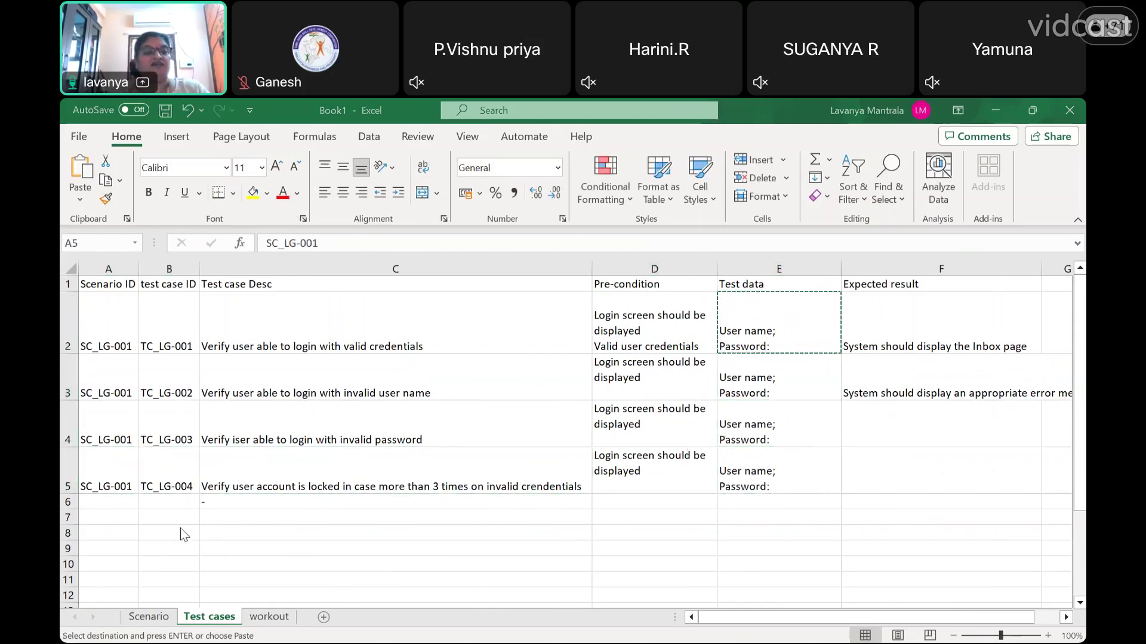
# - Enter 'Verify password field is encrypted' as a fifth test description in C6
pyautogui.click(276, 503)
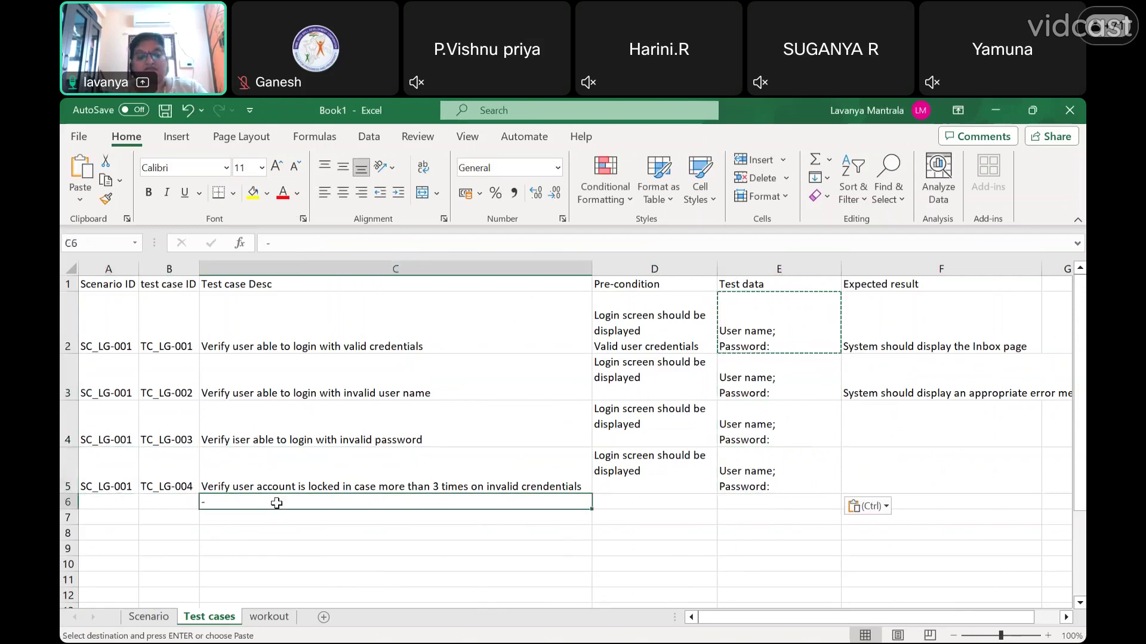
pyautogui.write('Verif')
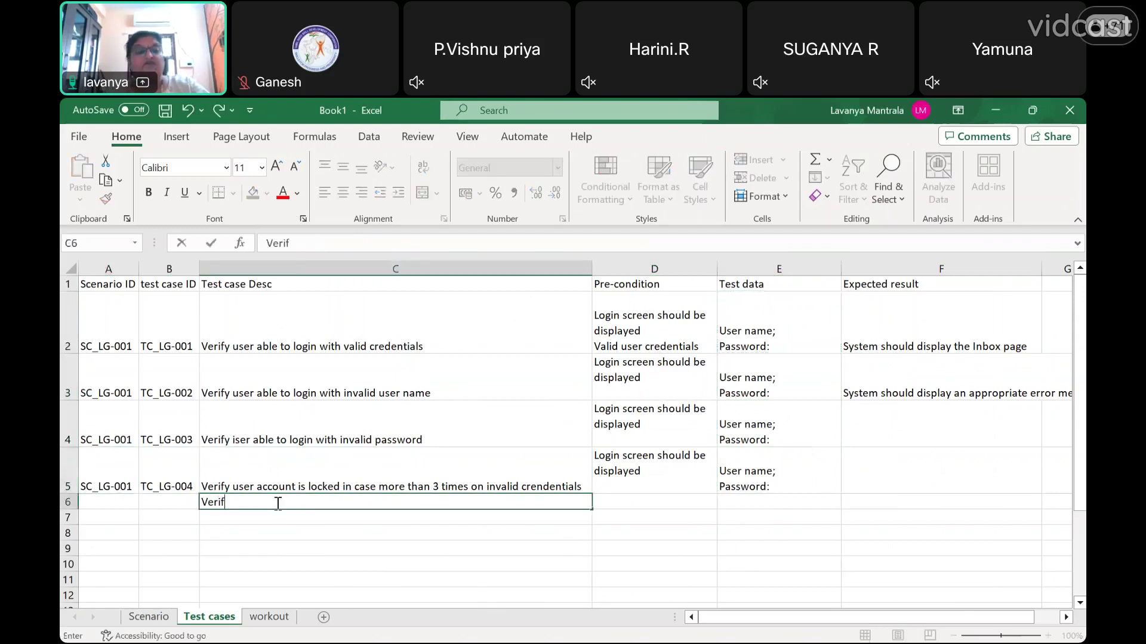
pyautogui.write('y pass')
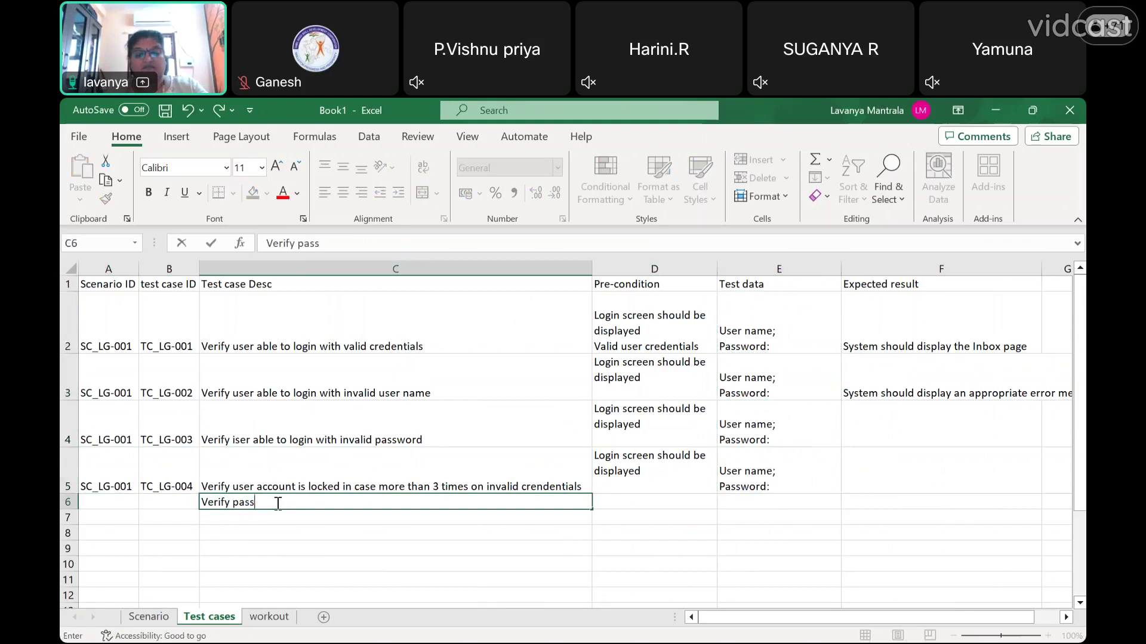
pyautogui.write('word field ')
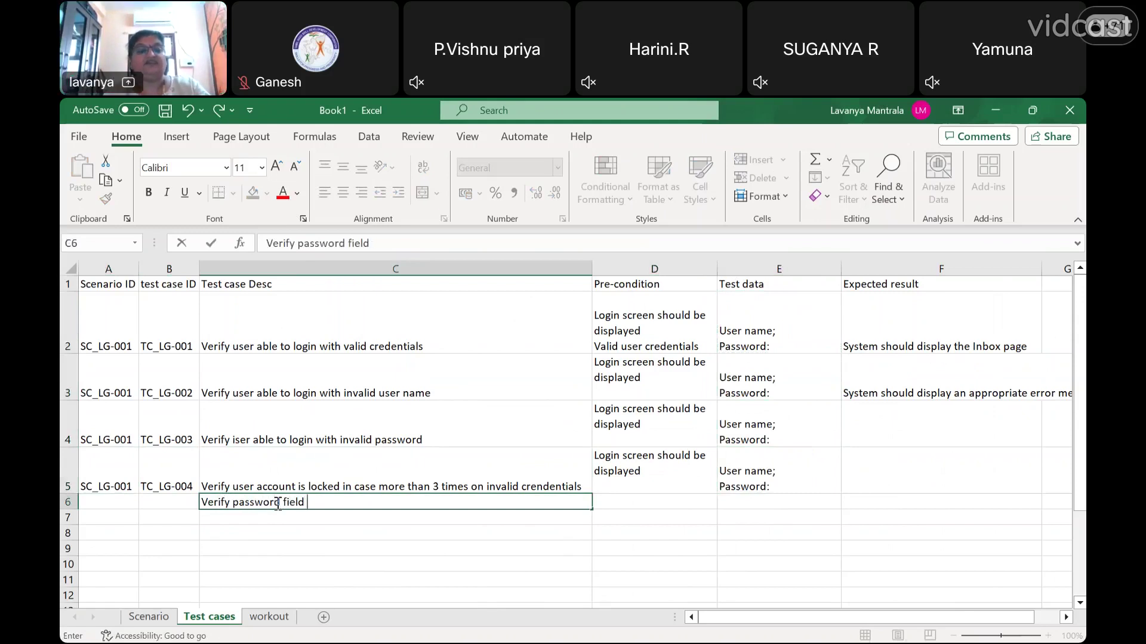
pyautogui.write('is enc')
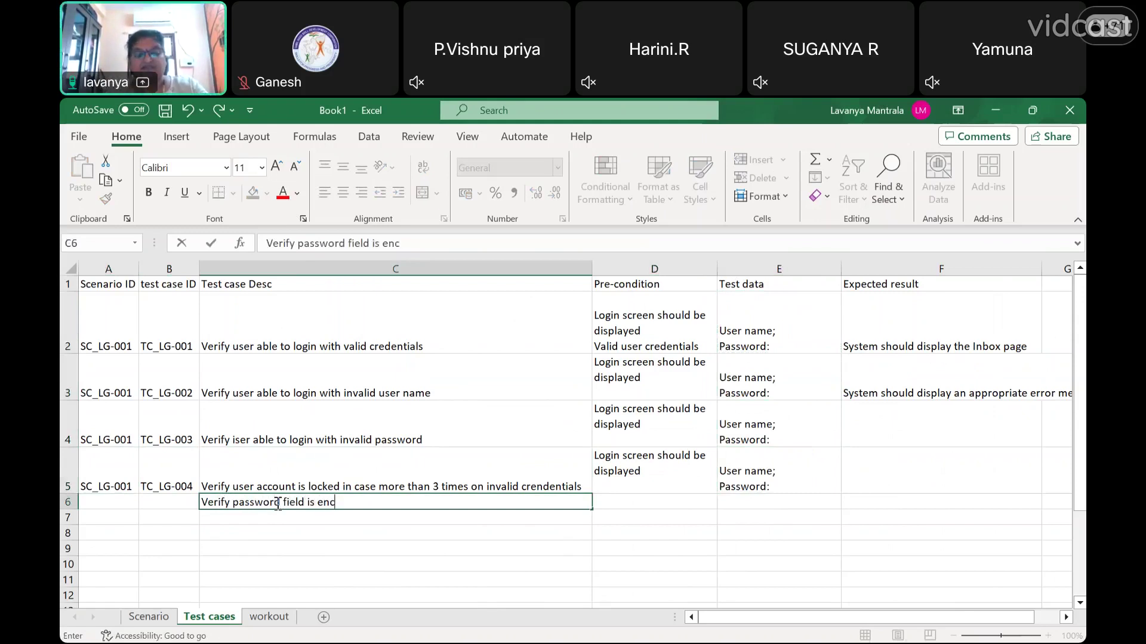
pyautogui.write('rypted')
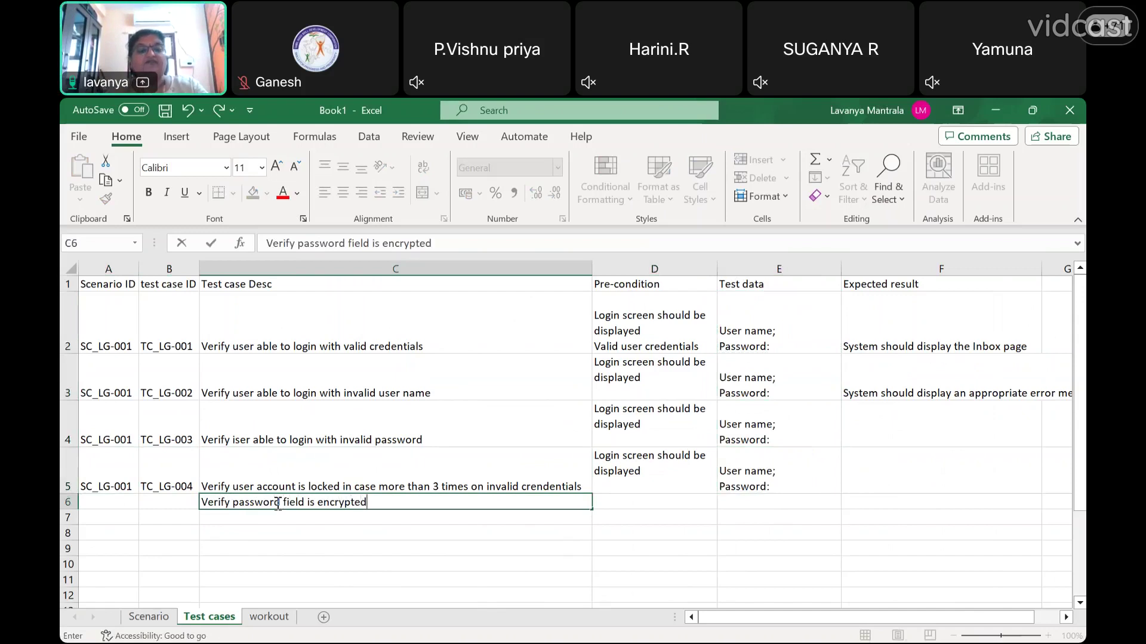
pyautogui.press('Return')
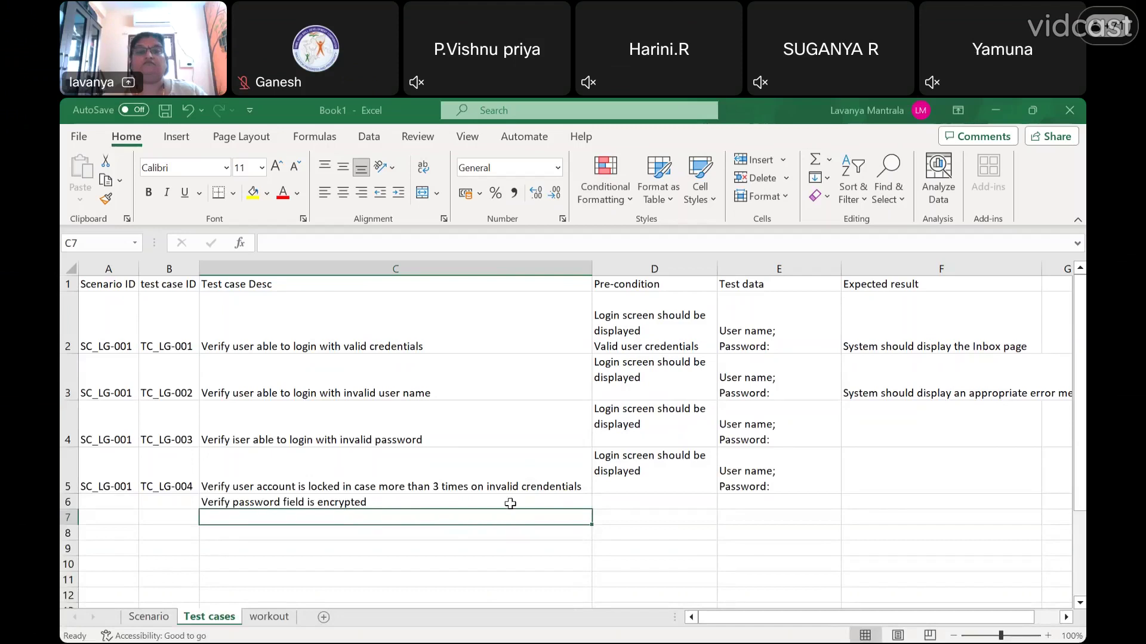
pyautogui.click(511, 503)
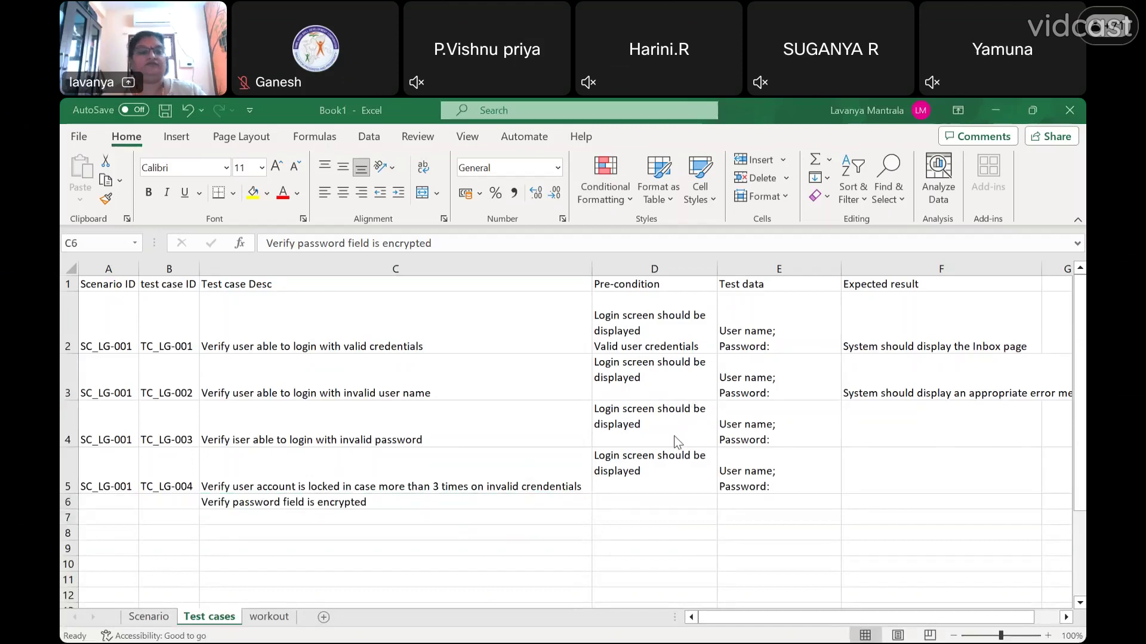
# - Fill D6 with the 'Login screen should be displayed' pre-condition
pyautogui.click(638, 503)
pyautogui.hotkey('ctrl', 'v')
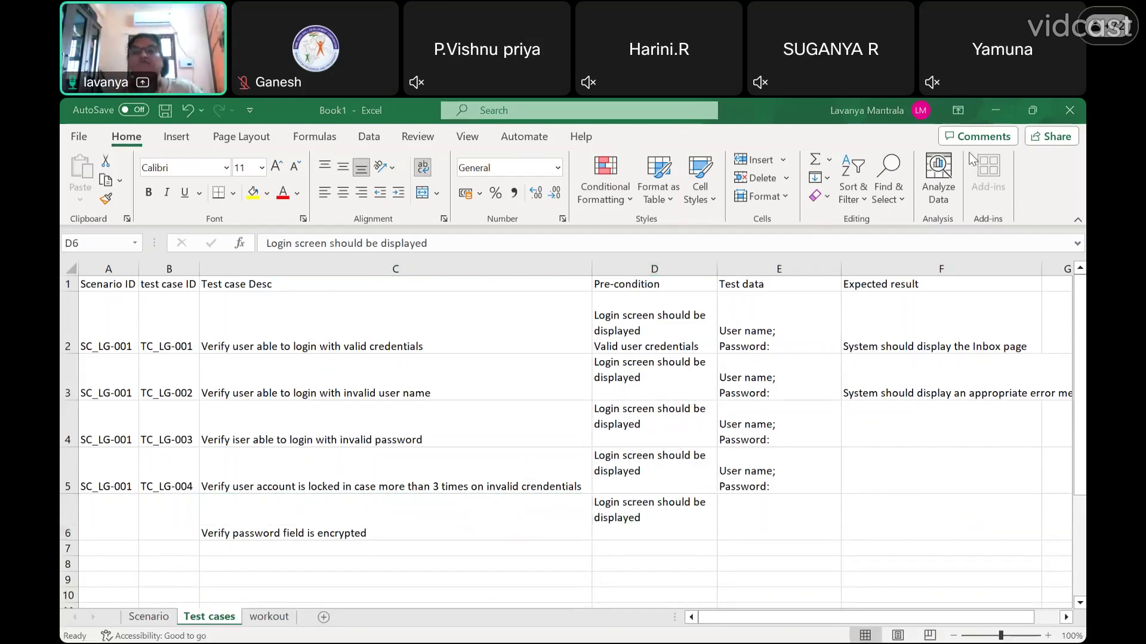
pyautogui.press('F2')
# - Enter 'Password:' in E6 and 'System should not display the password' in F6
pyautogui.click(770, 520)
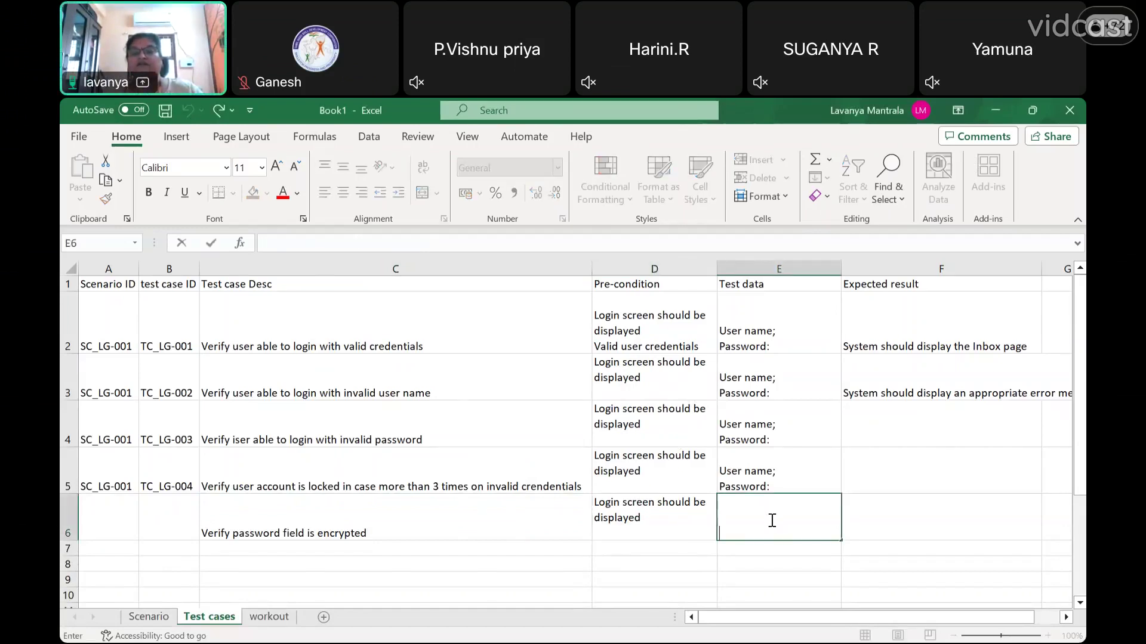
pyautogui.write('Passw')
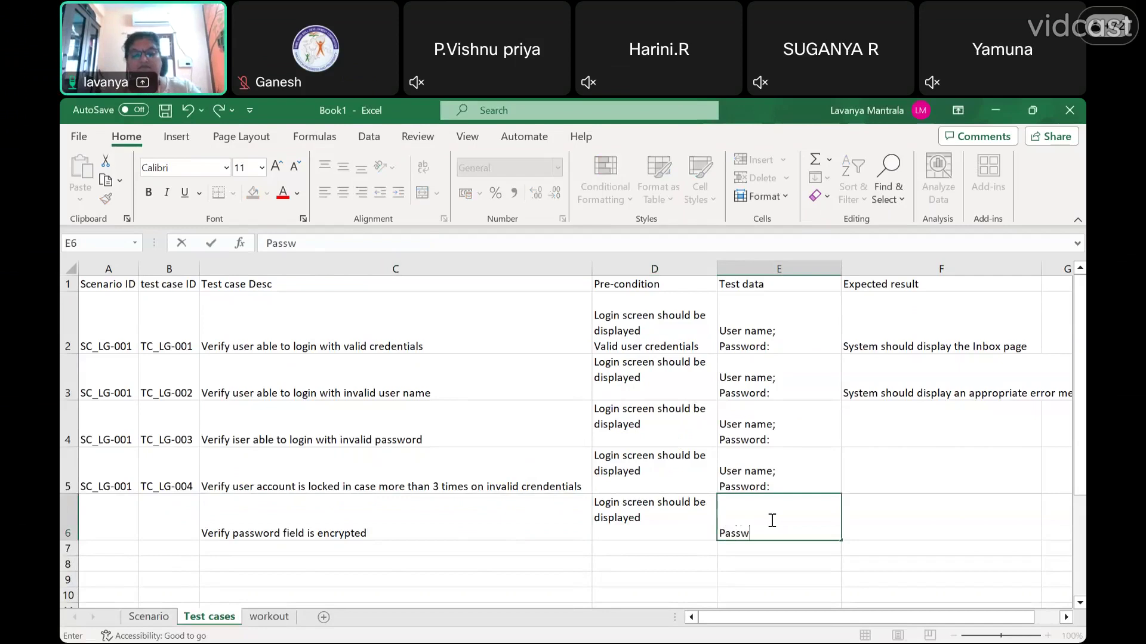
pyautogui.write('ord:')
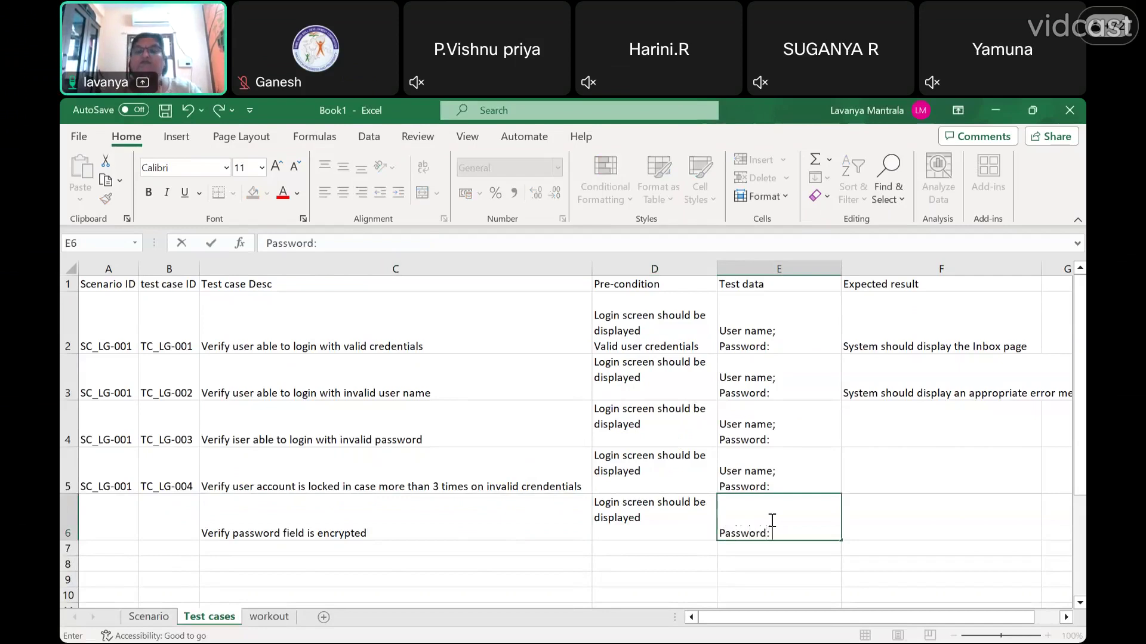
pyautogui.click(925, 518)
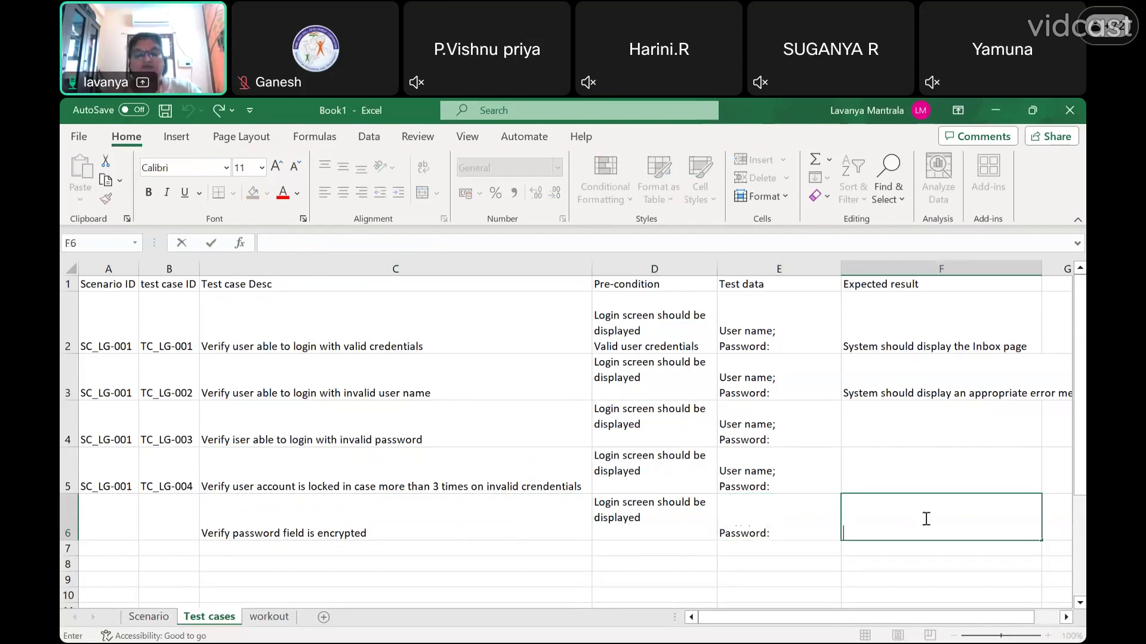
pyautogui.write('System shou')
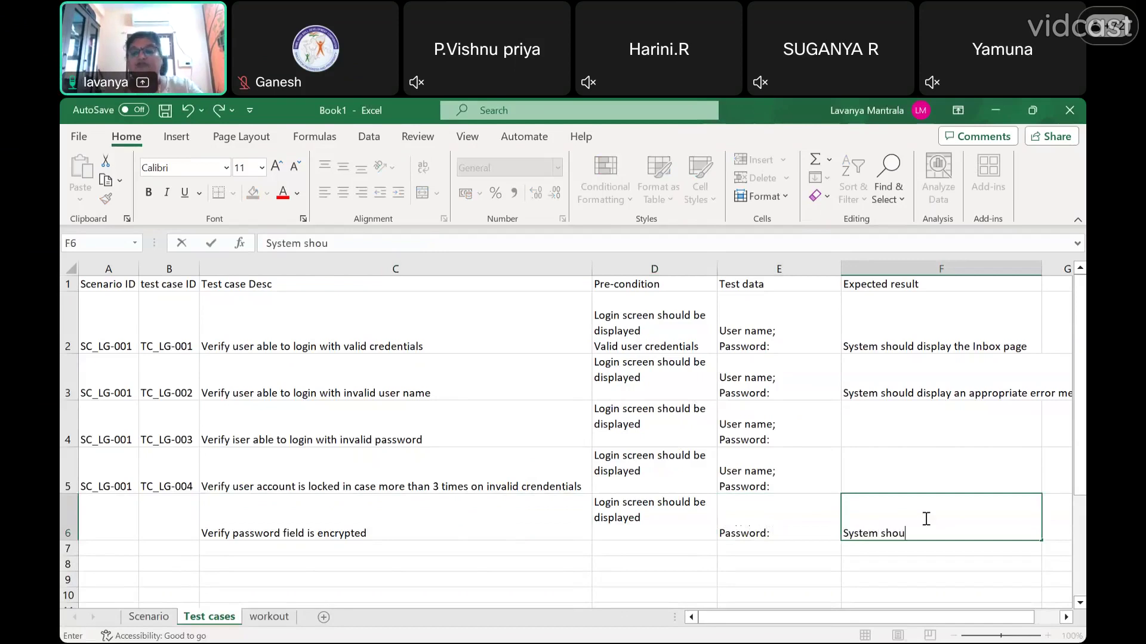
pyautogui.write('ld not display the ')
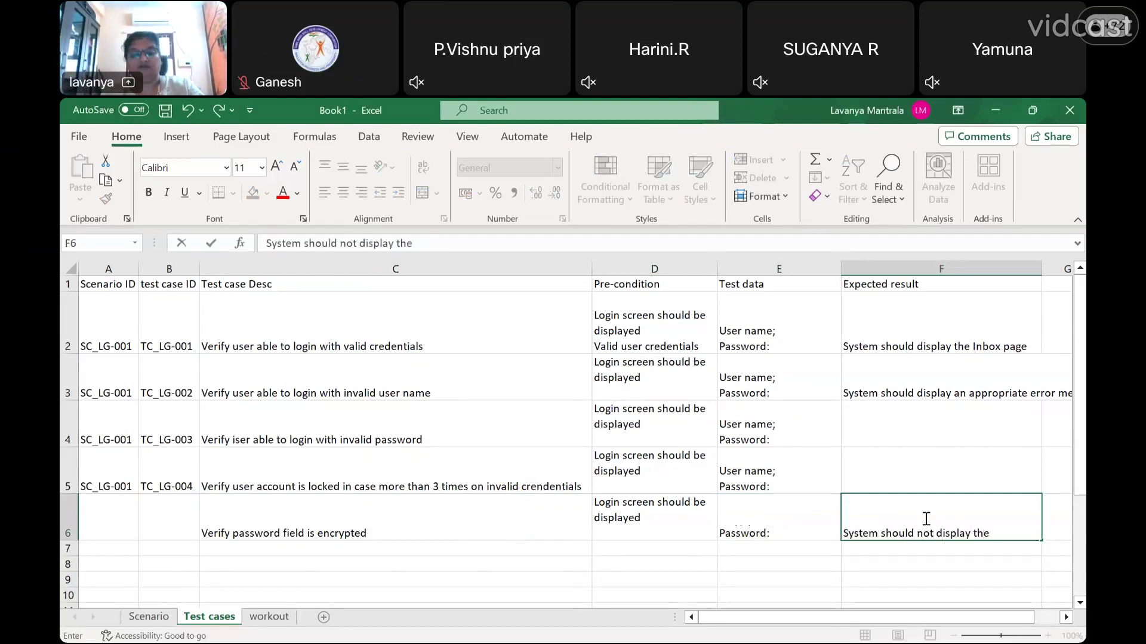
pyautogui.write('password.')
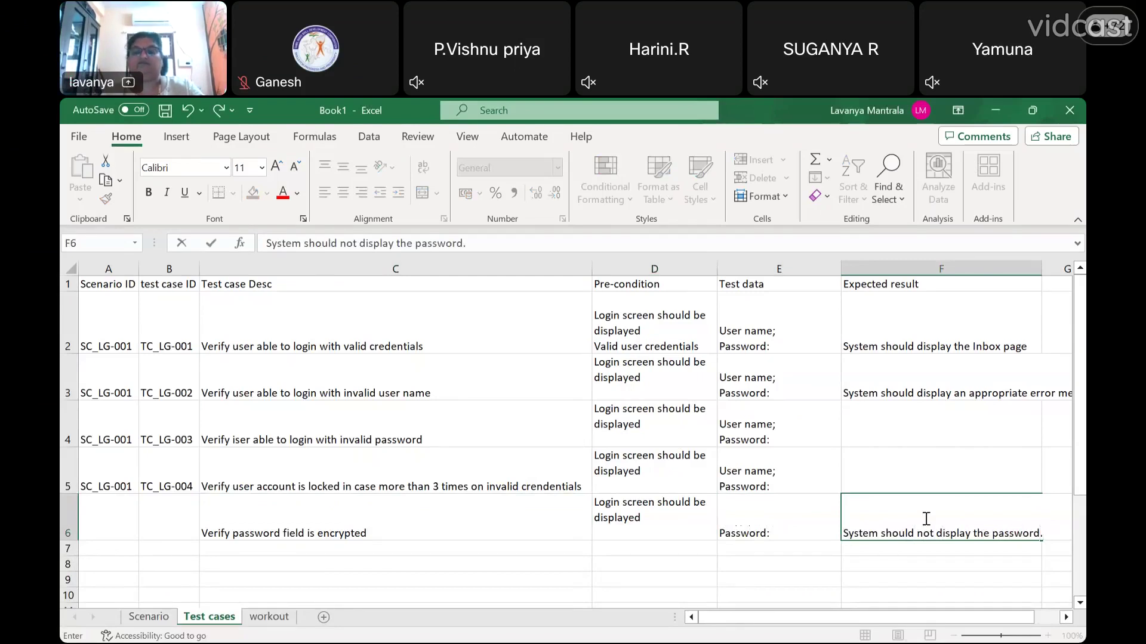
pyautogui.press('Return')
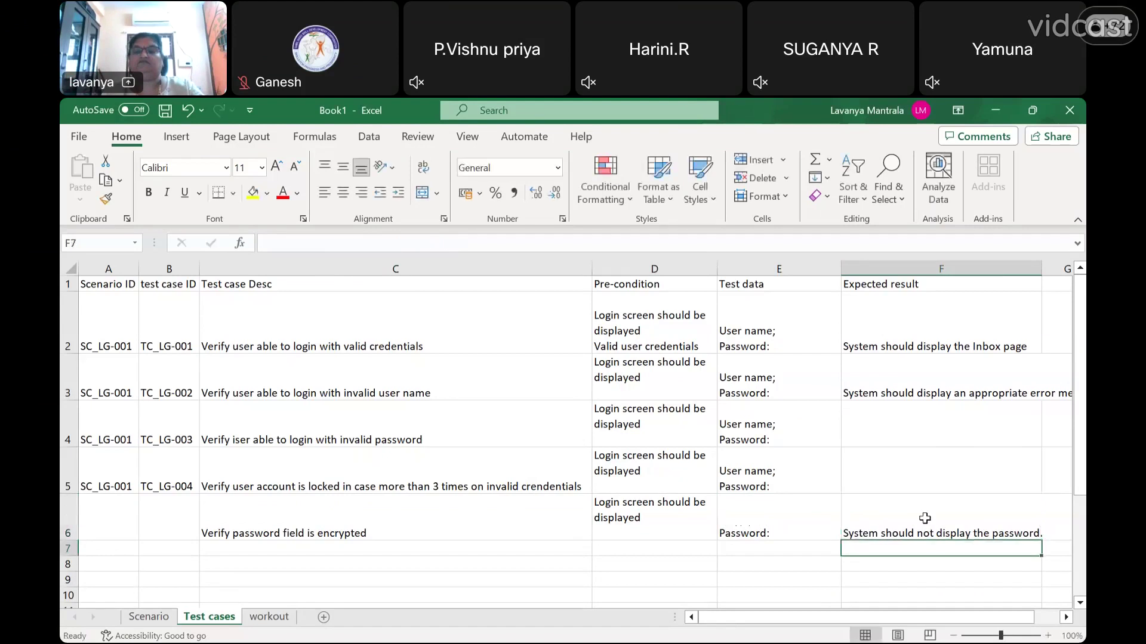
pyautogui.press('Left')
pyautogui.press('Left')
pyautogui.press('Left')
pyautogui.press('Left')
pyautogui.press('Left')
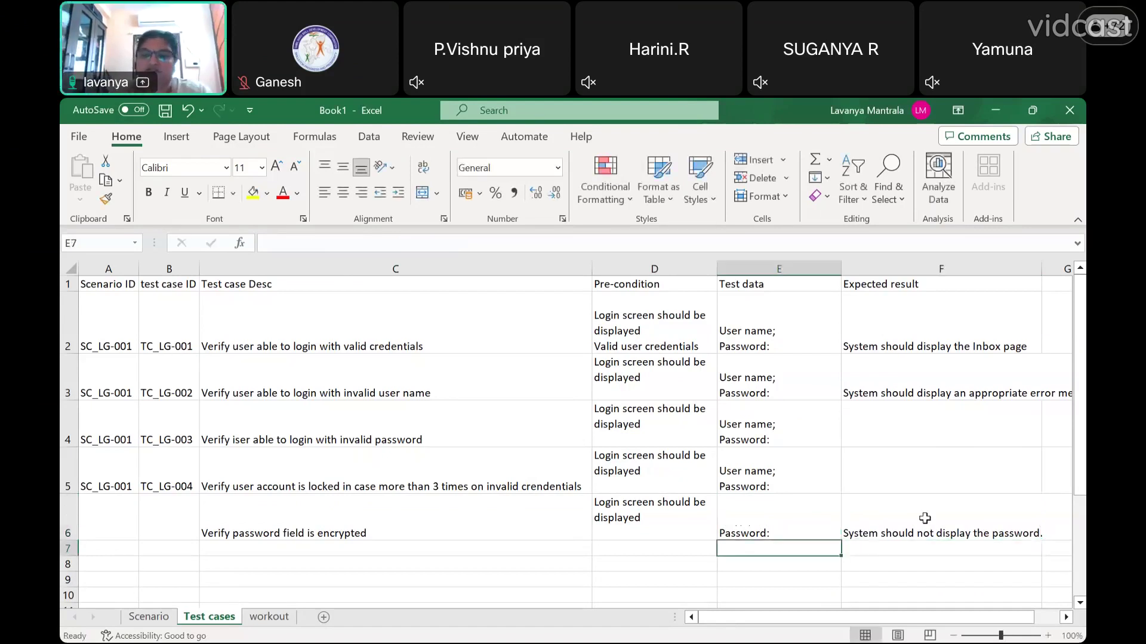
# - Give row 6 scenario ID SC_LG-001 and test case ID TC_LG-005
pyautogui.press('Up')
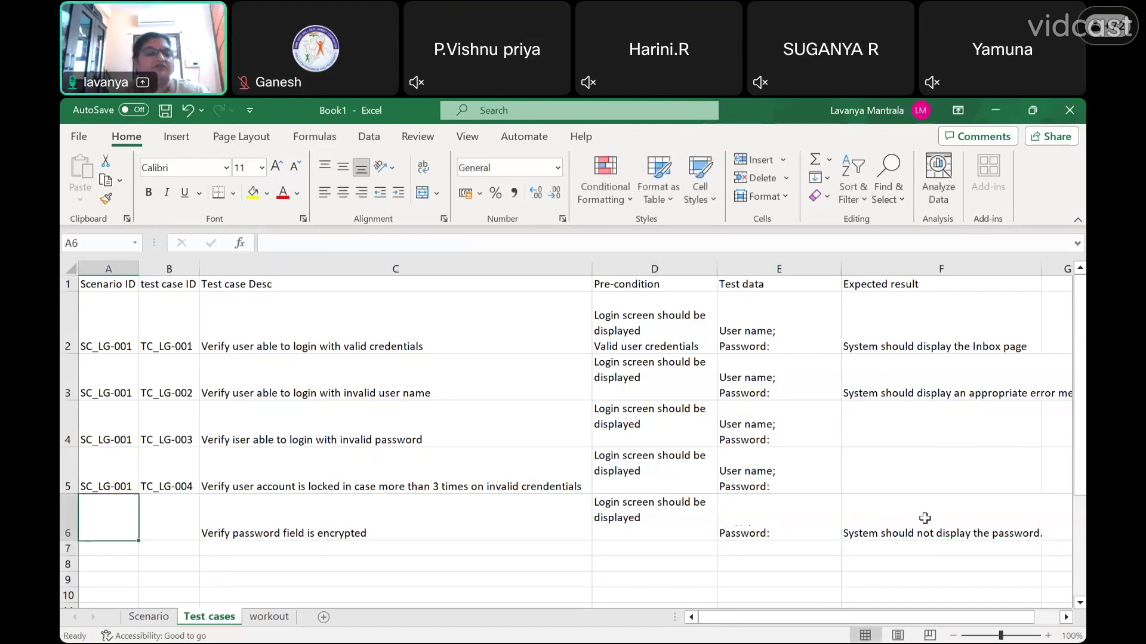
pyautogui.write('SC_LG-001')
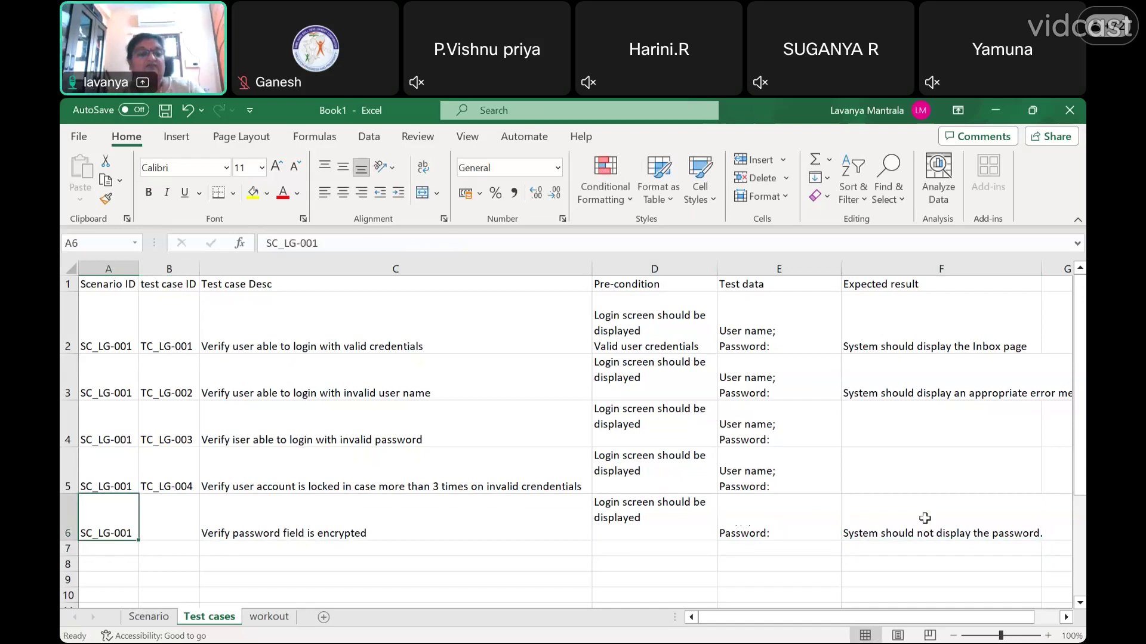
pyautogui.press('Tab')
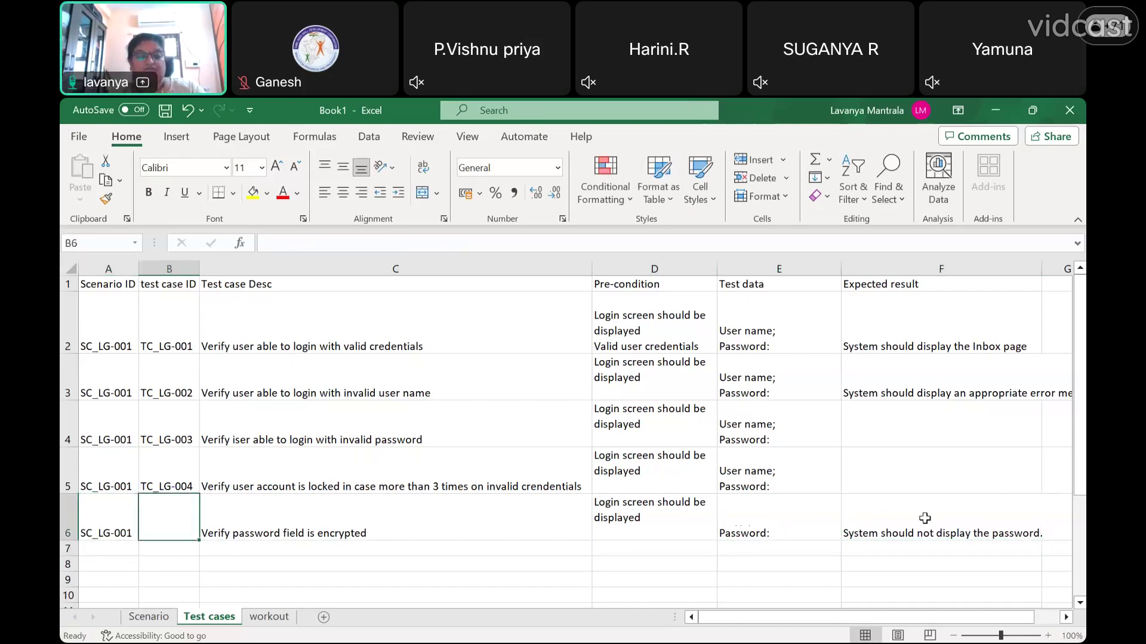
pyautogui.hotkey('ctrl', 'd')
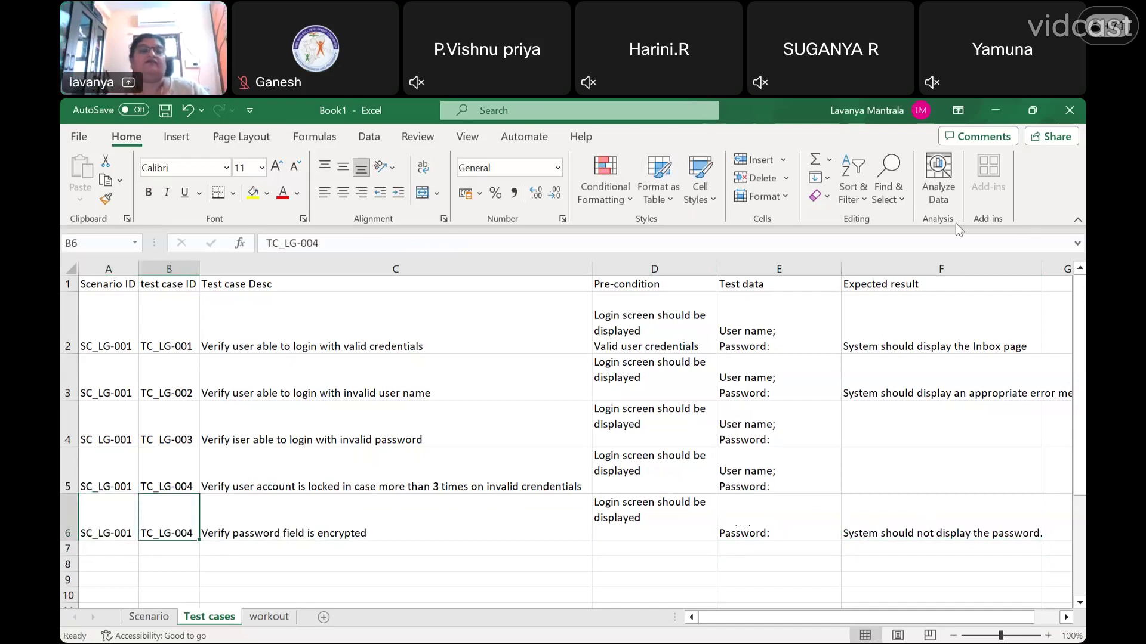
pyautogui.click(331, 238)
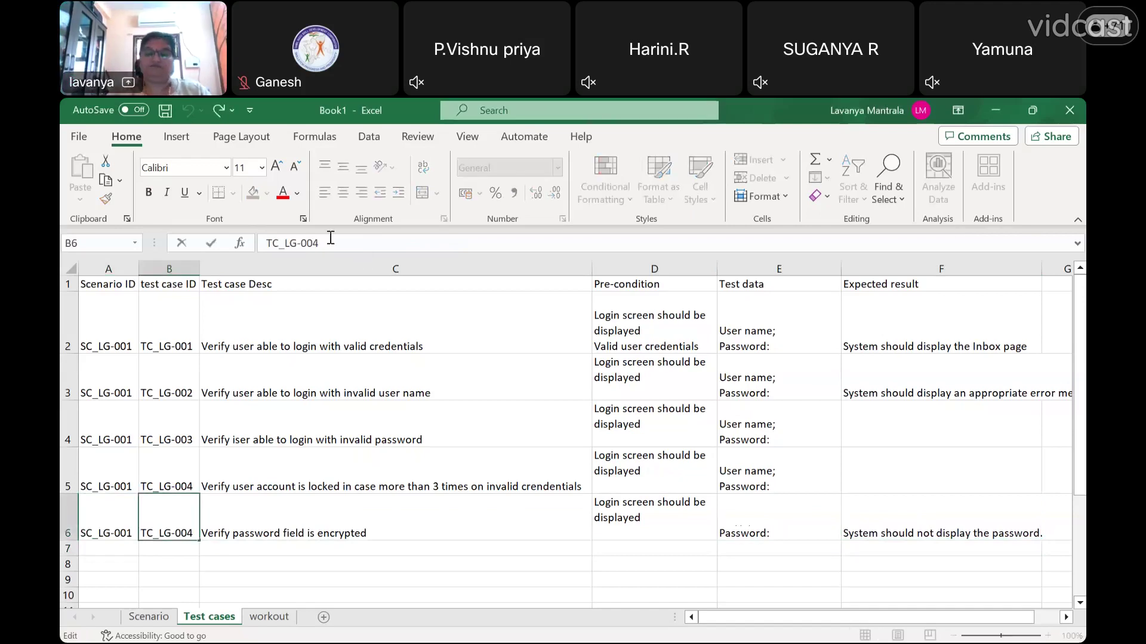
pyautogui.press('BackSpace')
pyautogui.write('5')
pyautogui.press('Return')
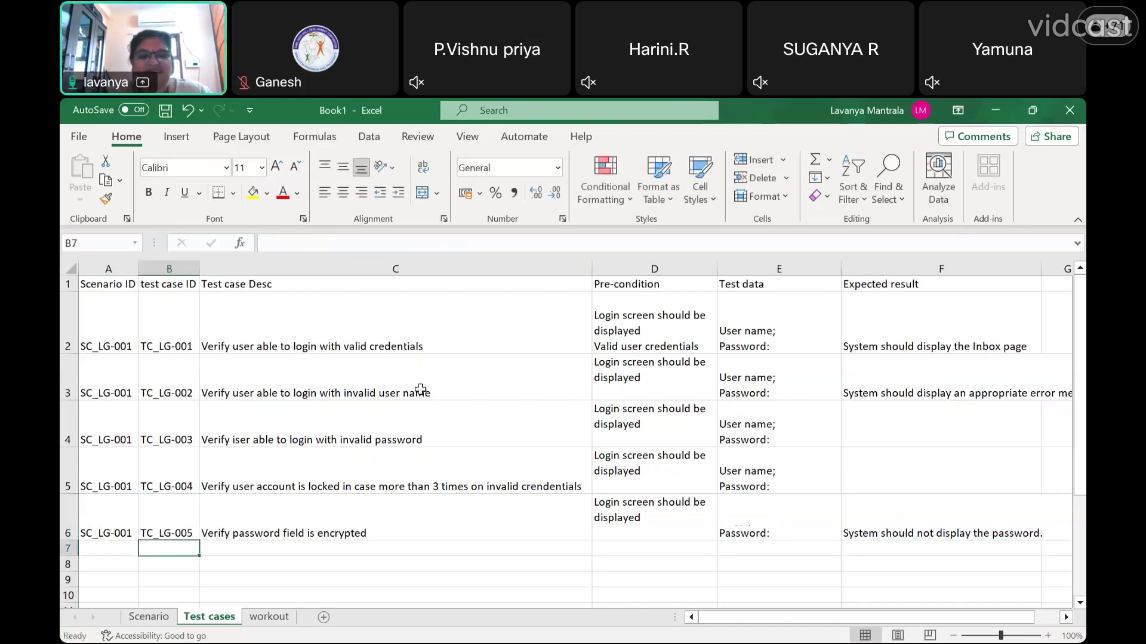
pyautogui.click(349, 332)
pyautogui.press('Up')
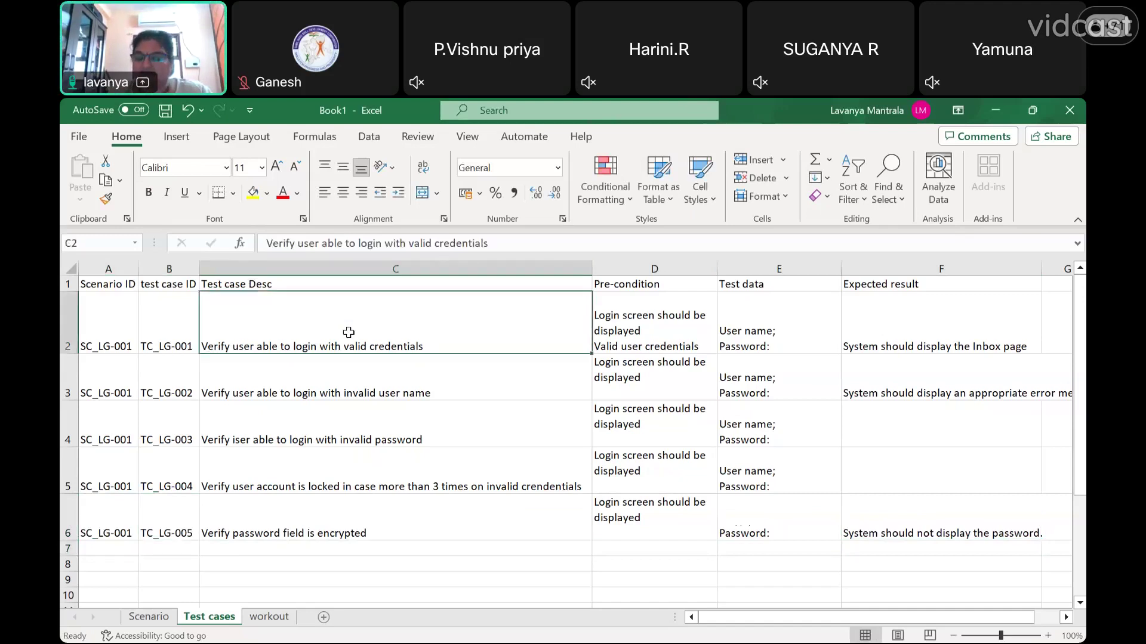
pyautogui.press('Left')
pyautogui.press('Left')
pyautogui.press('Right')
pyautogui.press('Right')
pyautogui.press('Right')
pyautogui.press('Right')
pyautogui.press('Right')
pyautogui.press('Right')
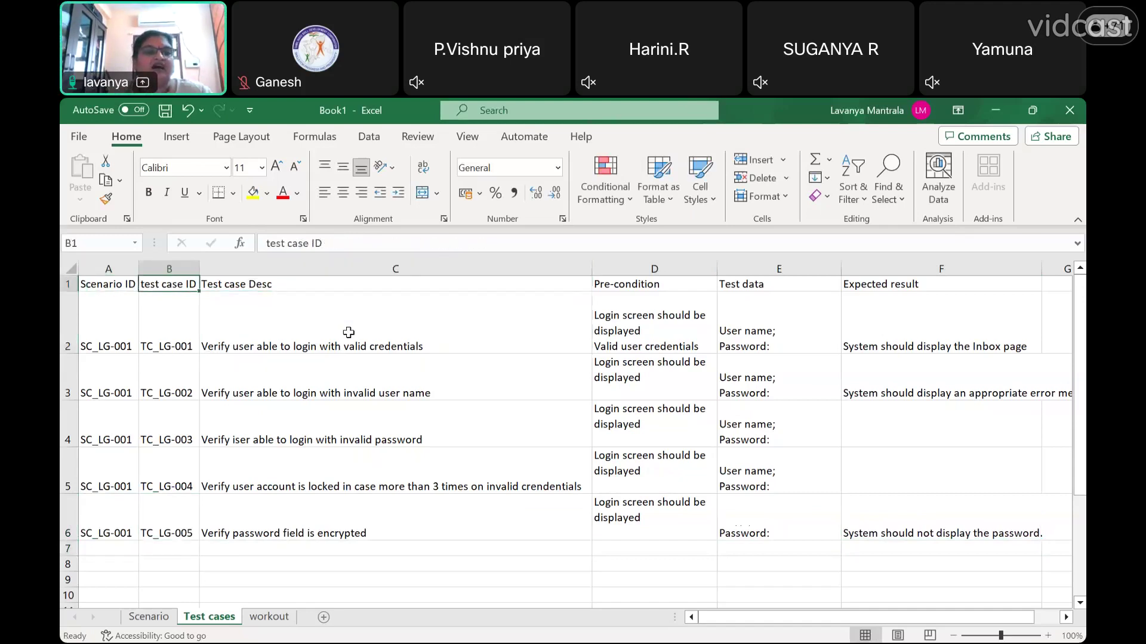
pyautogui.press('Right')
pyautogui.press('Right')
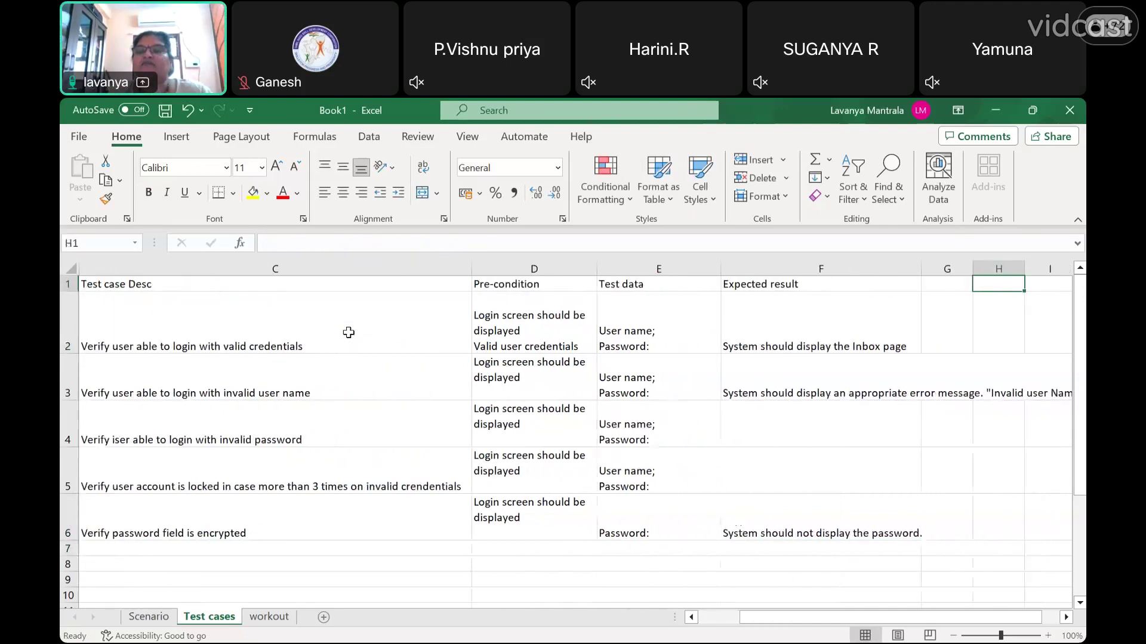
pyautogui.press('Left')
pyautogui.press('Left')
pyautogui.press('Left')
pyautogui.press('Left')
pyautogui.press('Left')
pyautogui.press('Home')
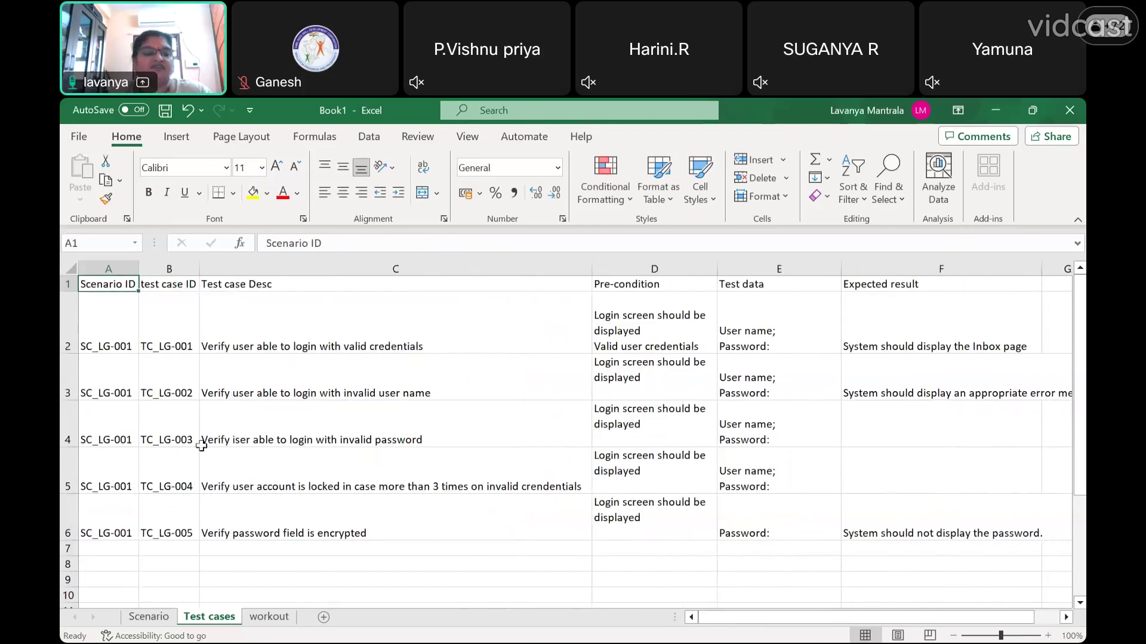
pyautogui.click(149, 617)
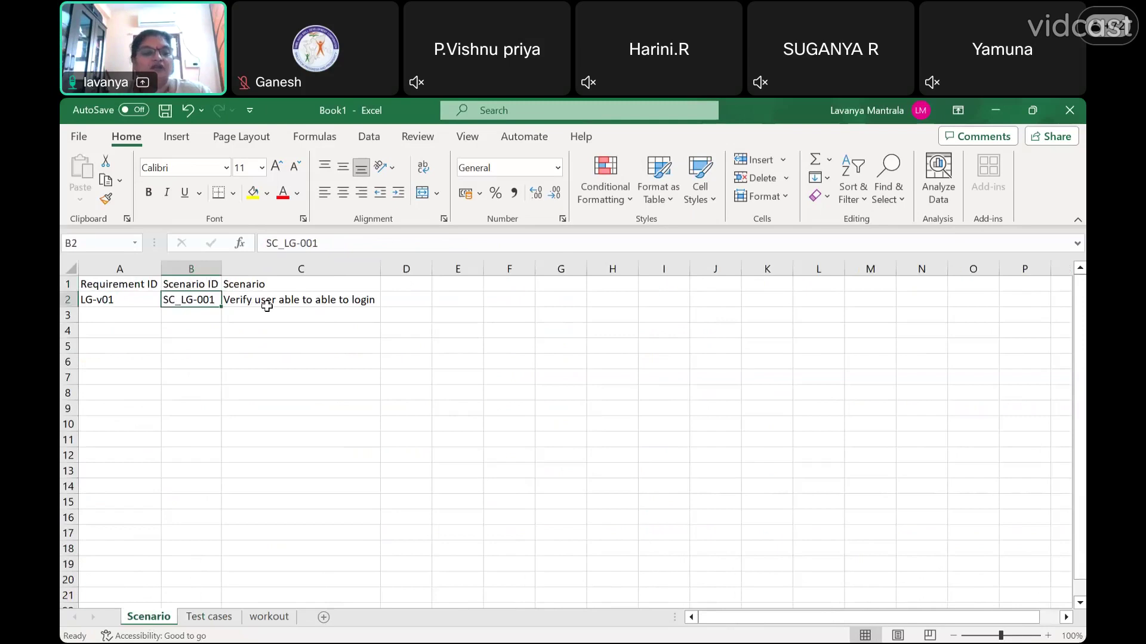
pyautogui.click(217, 618)
pyautogui.click(156, 617)
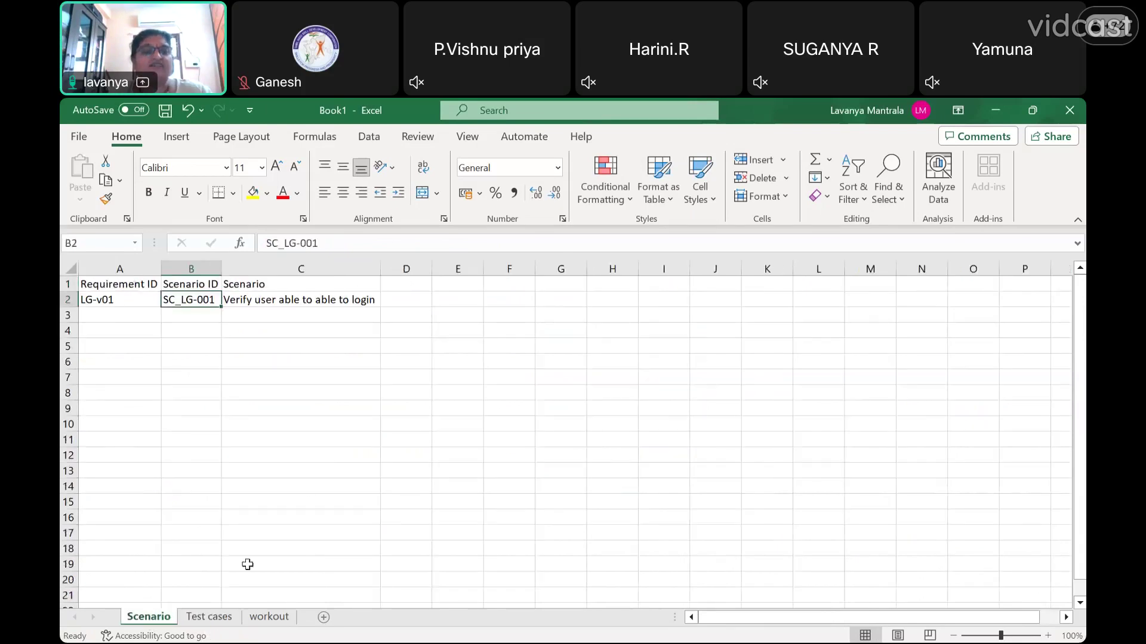
pyautogui.click(212, 617)
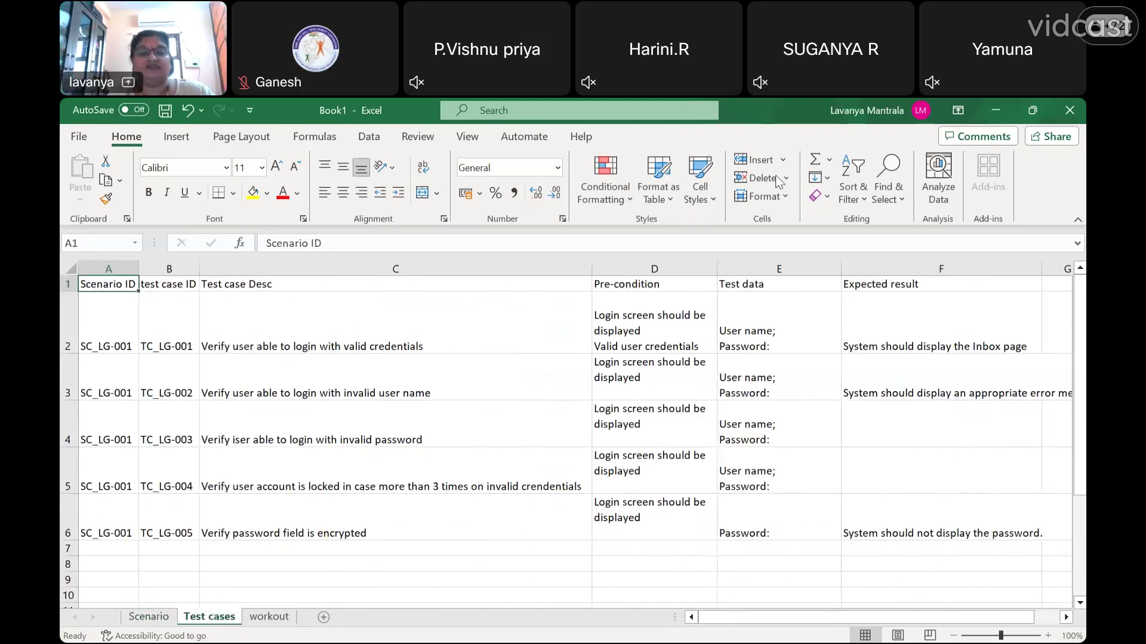
pyautogui.click(250, 501)
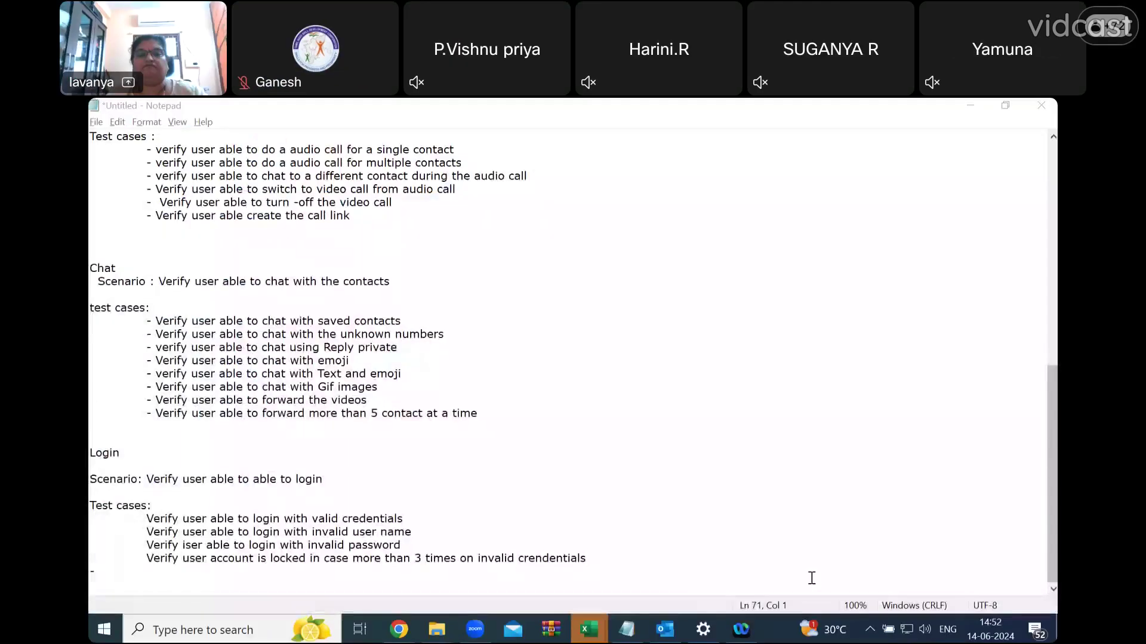
# - Start a 'Banking application' section with a 'Withdraw -' line below the login notes
pyautogui.click(639, 564)
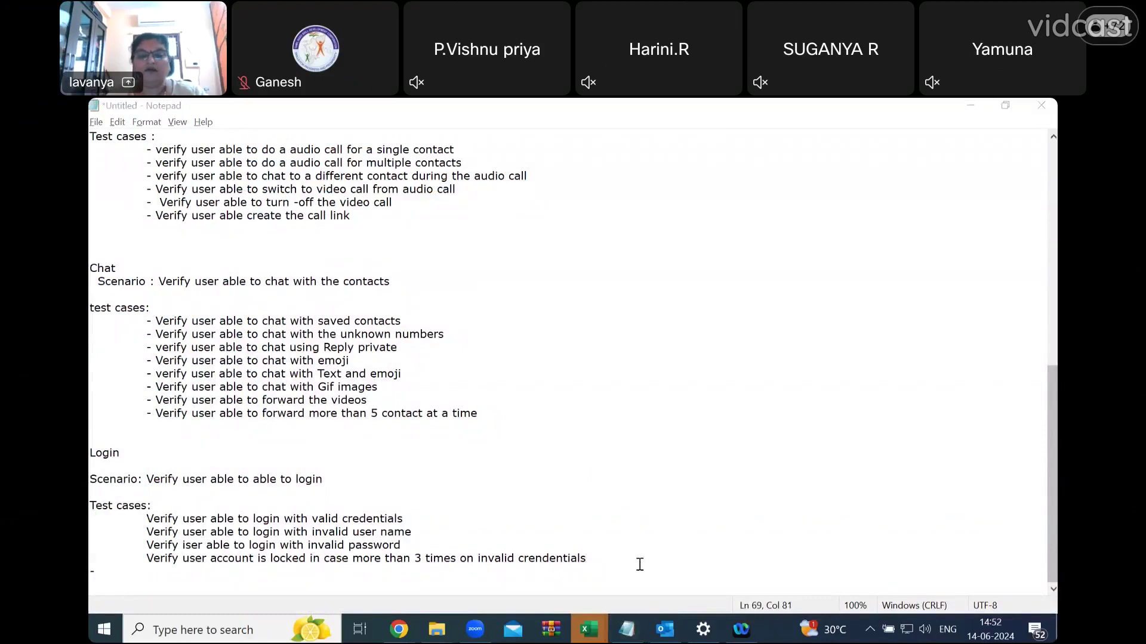
pyautogui.click(639, 564)
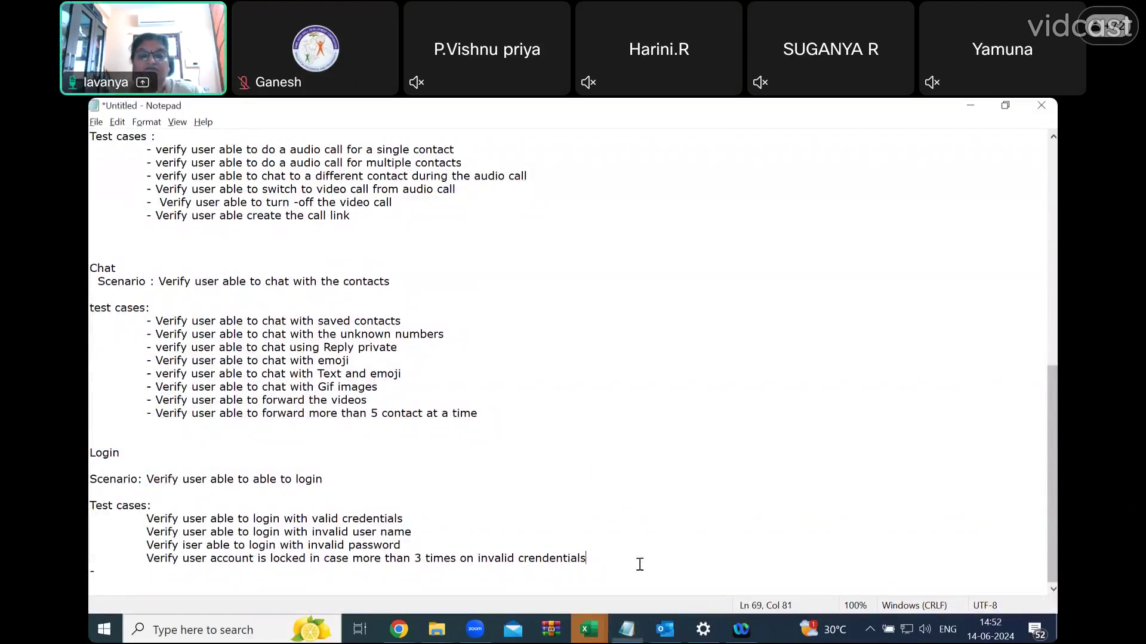
pyautogui.press('Return')
pyautogui.press('Return')
pyautogui.press('Return')
pyautogui.press('Return')
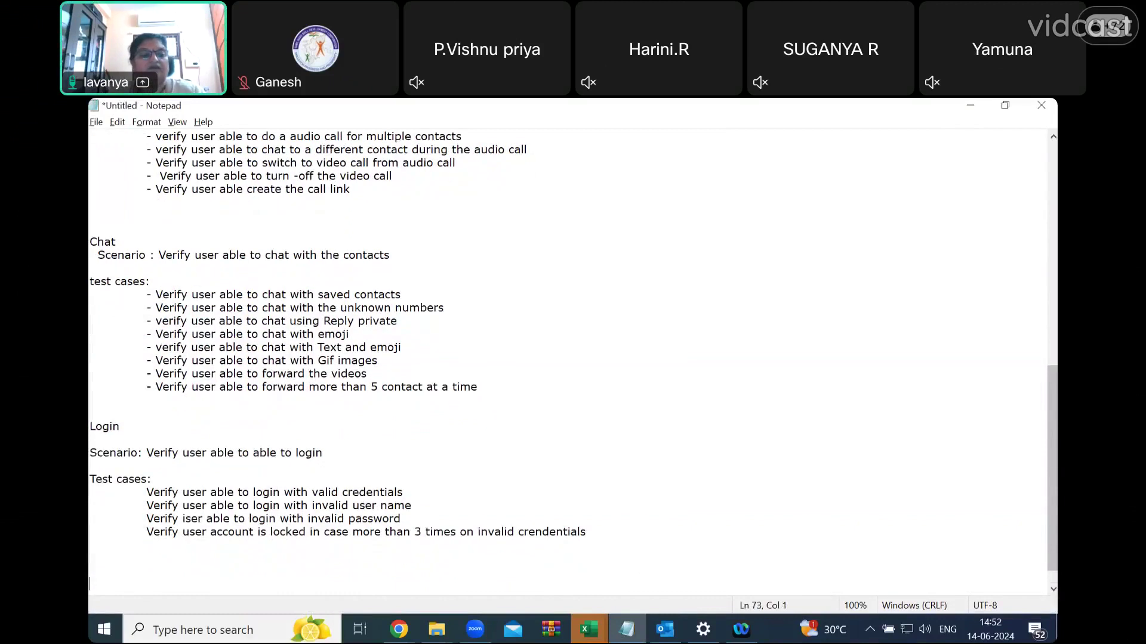
pyautogui.write('Ban')
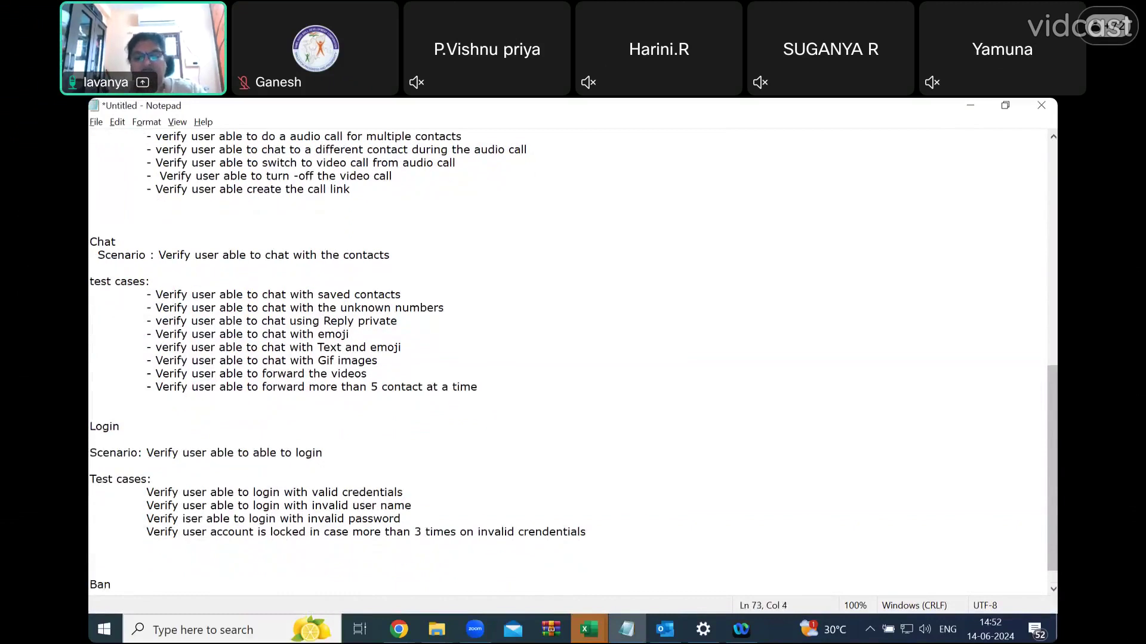
pyautogui.write('king appl')
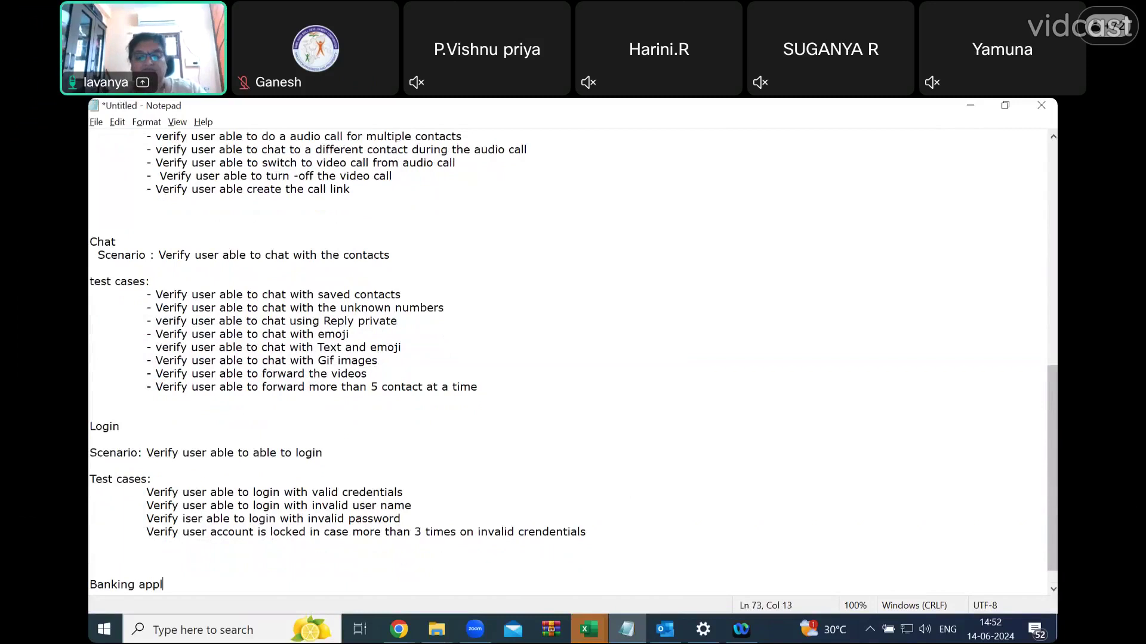
pyautogui.write('ication')
pyautogui.press('Return')
pyautogui.press('Return')
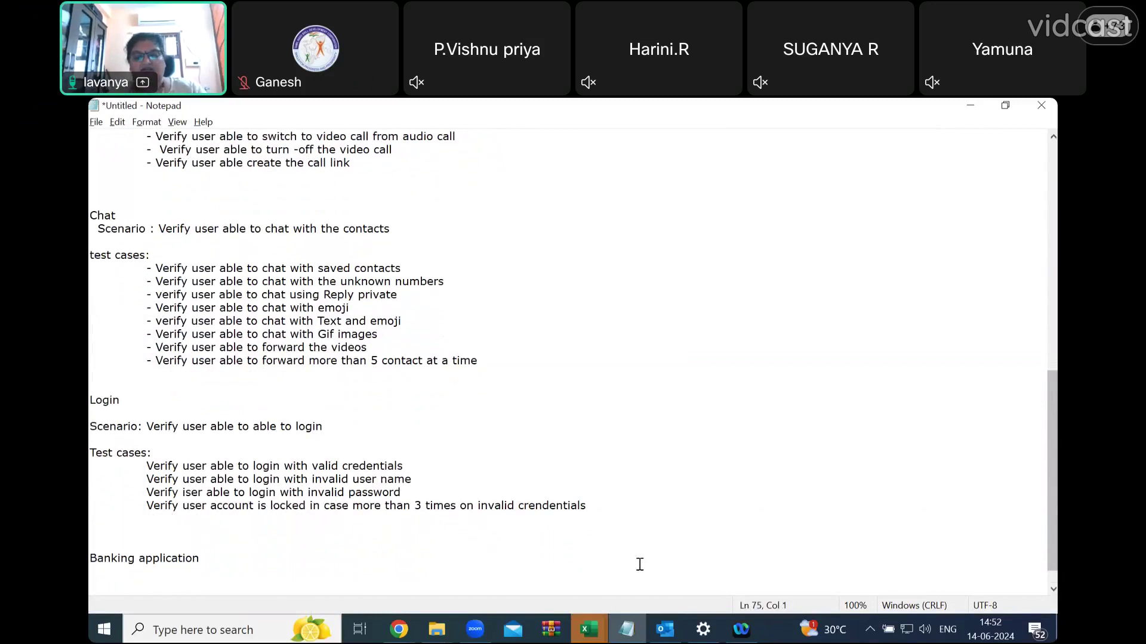
pyautogui.write('Withdra')
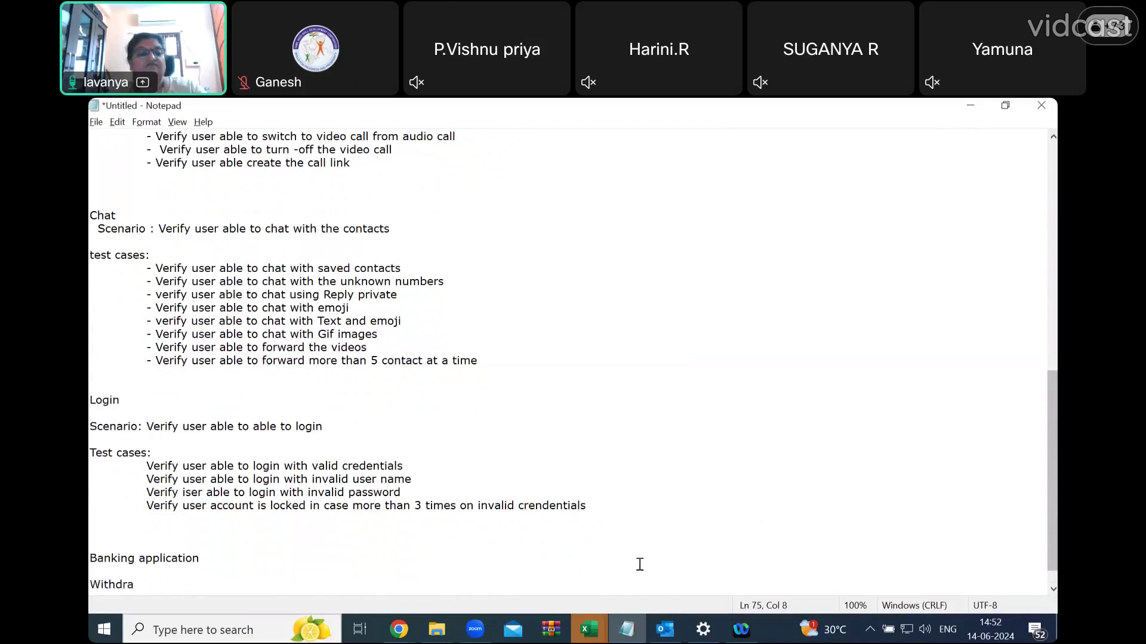
pyautogui.write('w -')
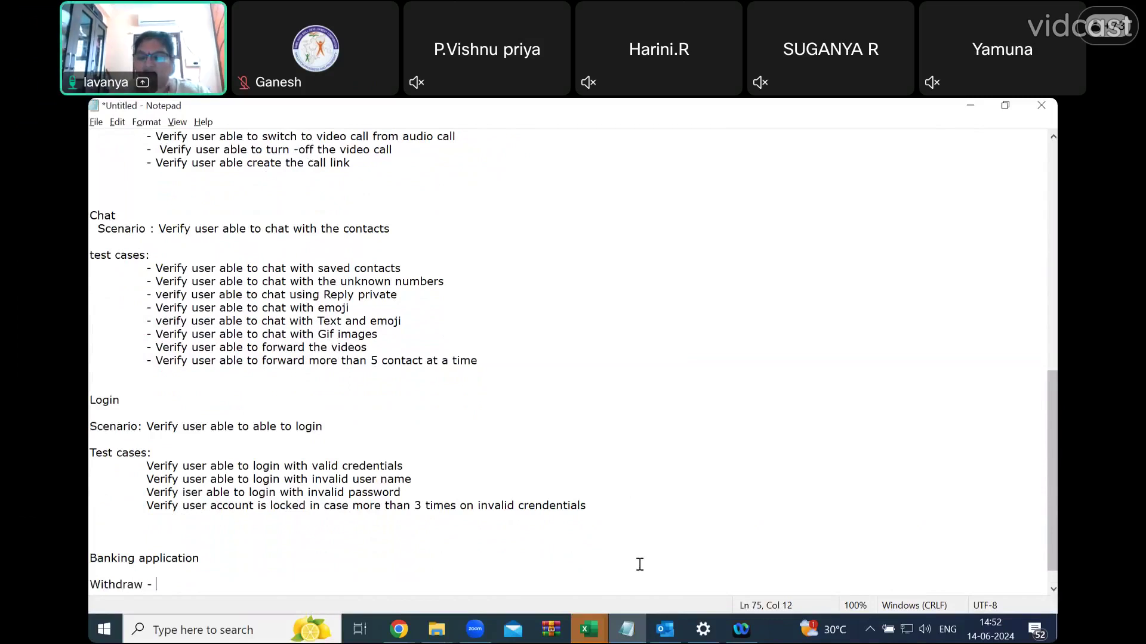
pyautogui.press('Return')
pyautogui.press('Return')
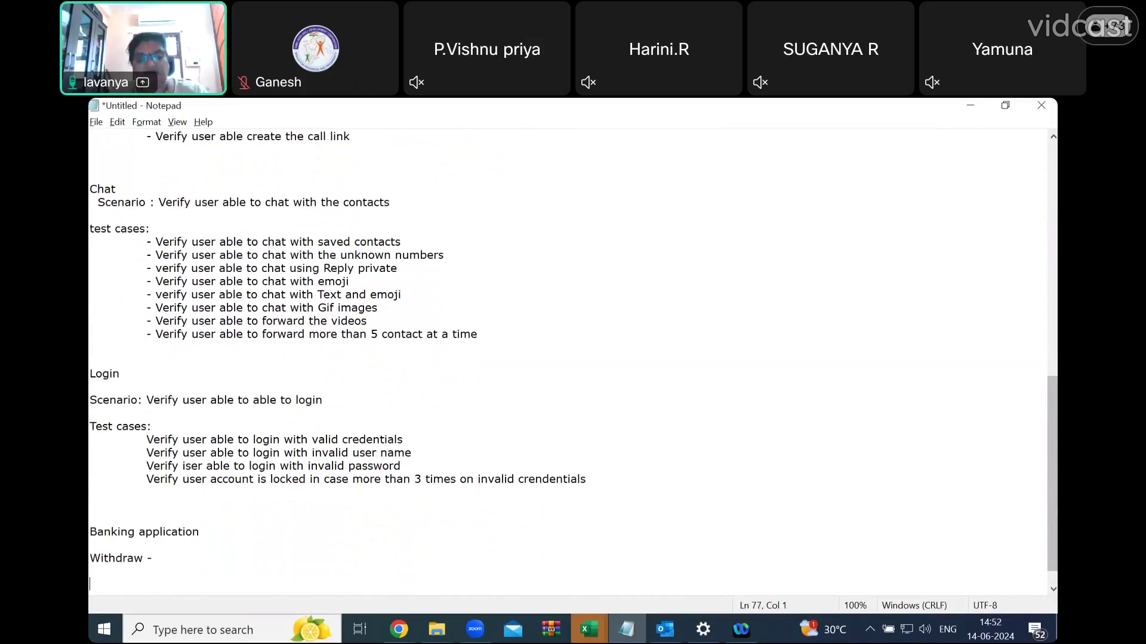
# - Add 'Verify user able to withdraw the desired amount' and a 'Test cases:' heading
pyautogui.write('Verify use')
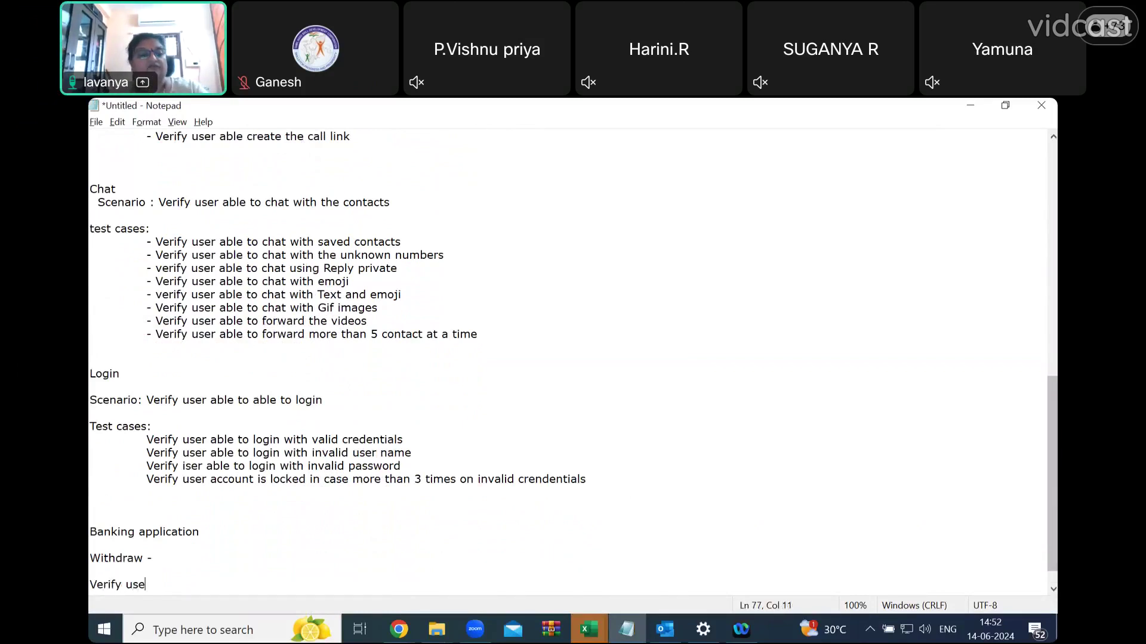
pyautogui.write('r able to with')
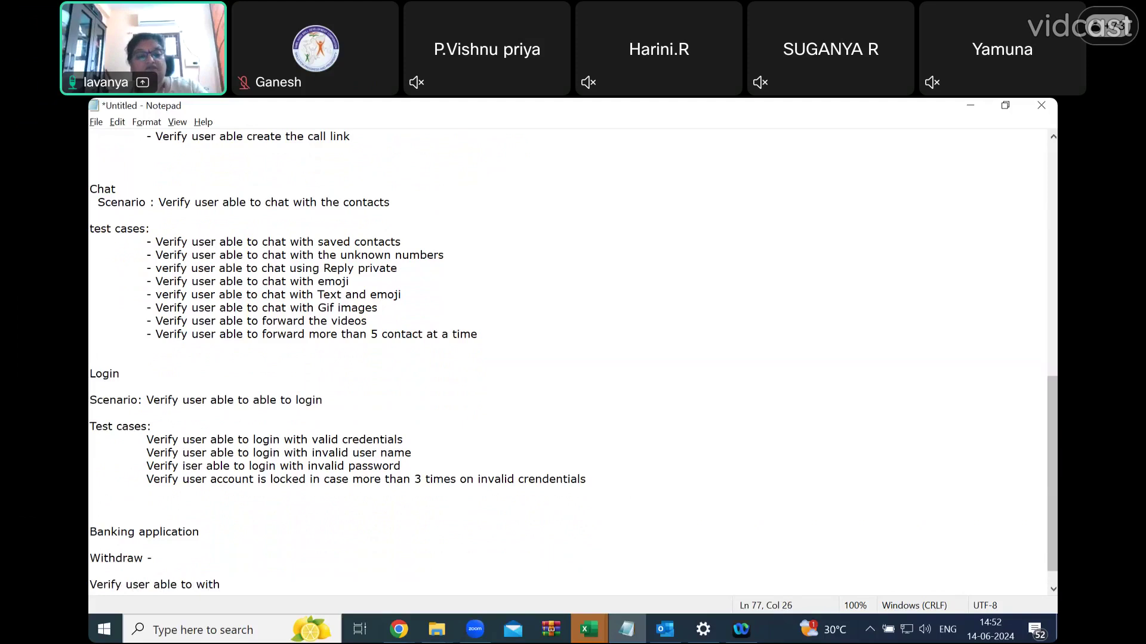
pyautogui.press('BackSpace')
pyautogui.write('hdraw th')
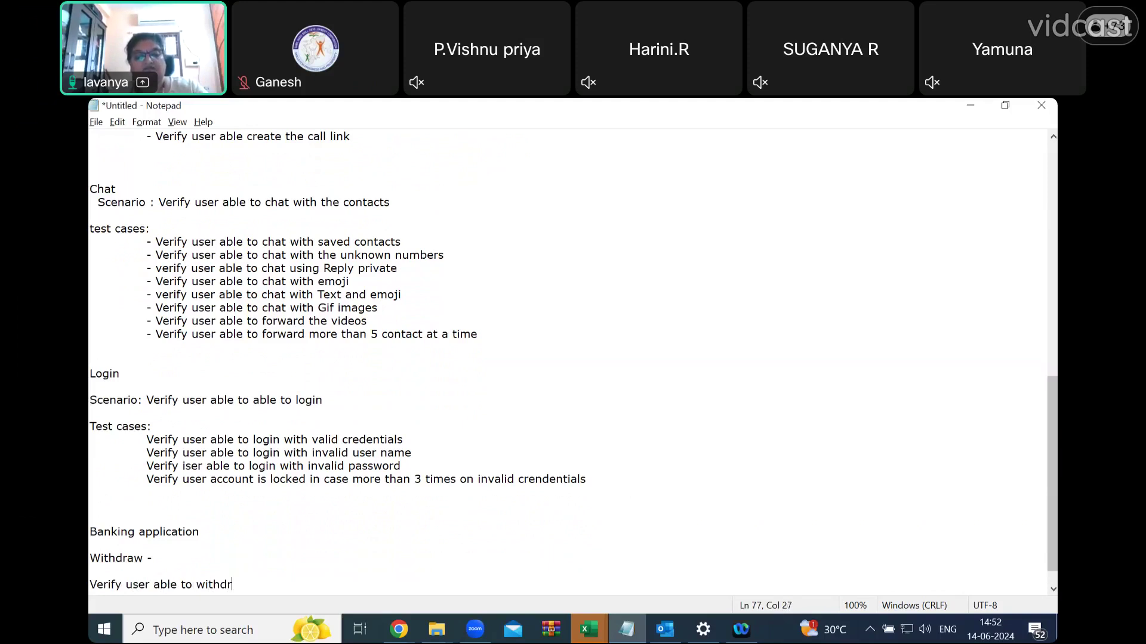
pyautogui.write('e ')
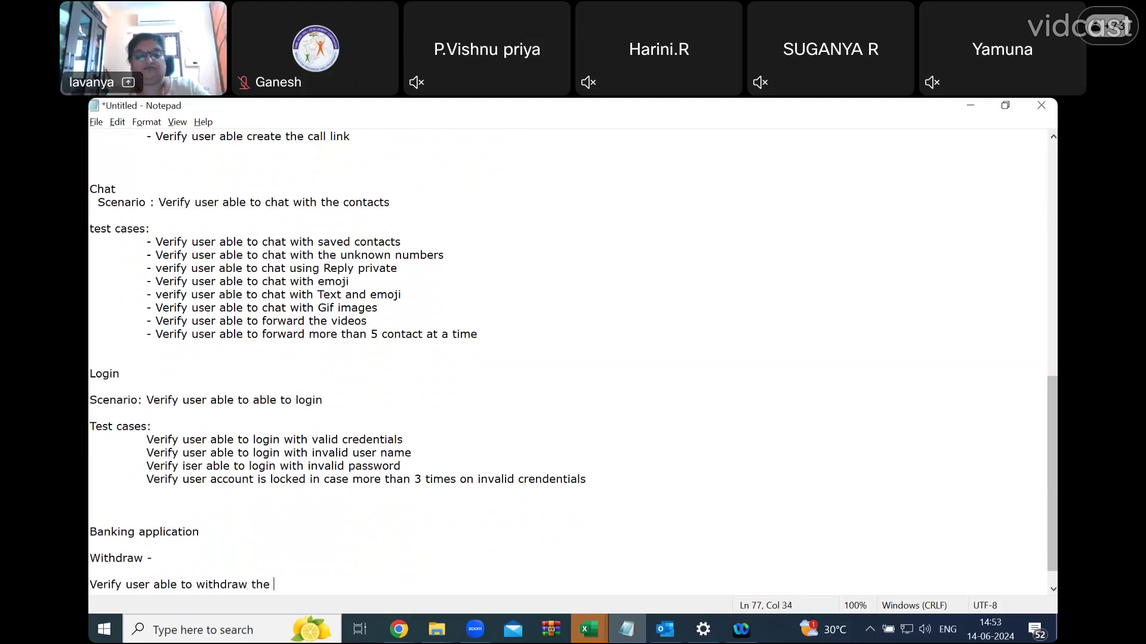
pyautogui.write('desired amount')
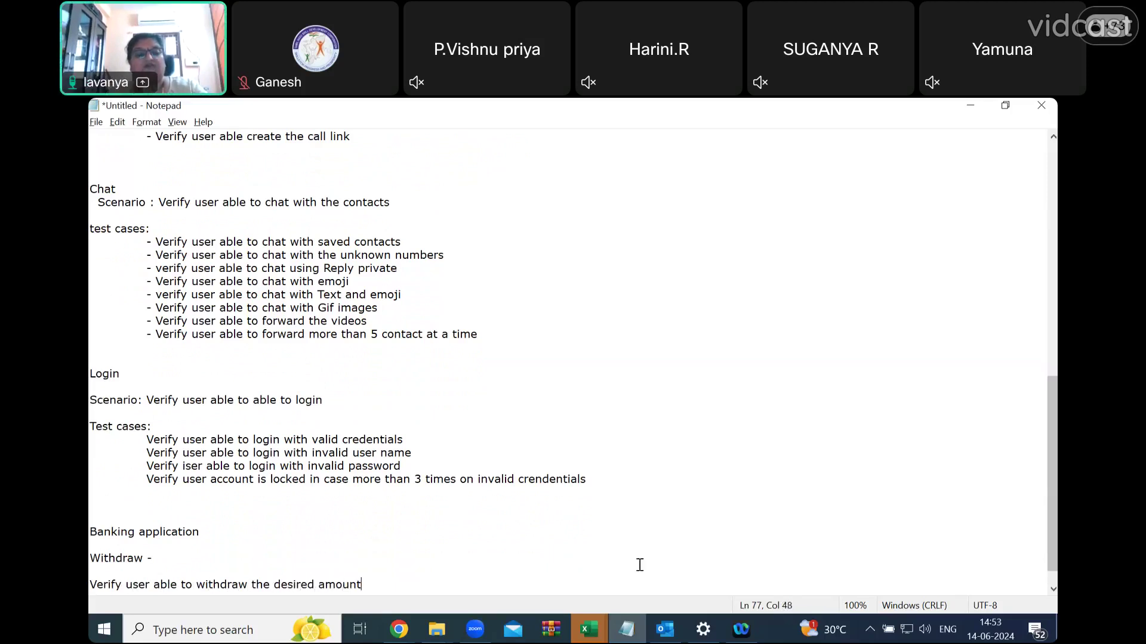
pyautogui.press('Return')
pyautogui.press('Return')
pyautogui.press('Return')
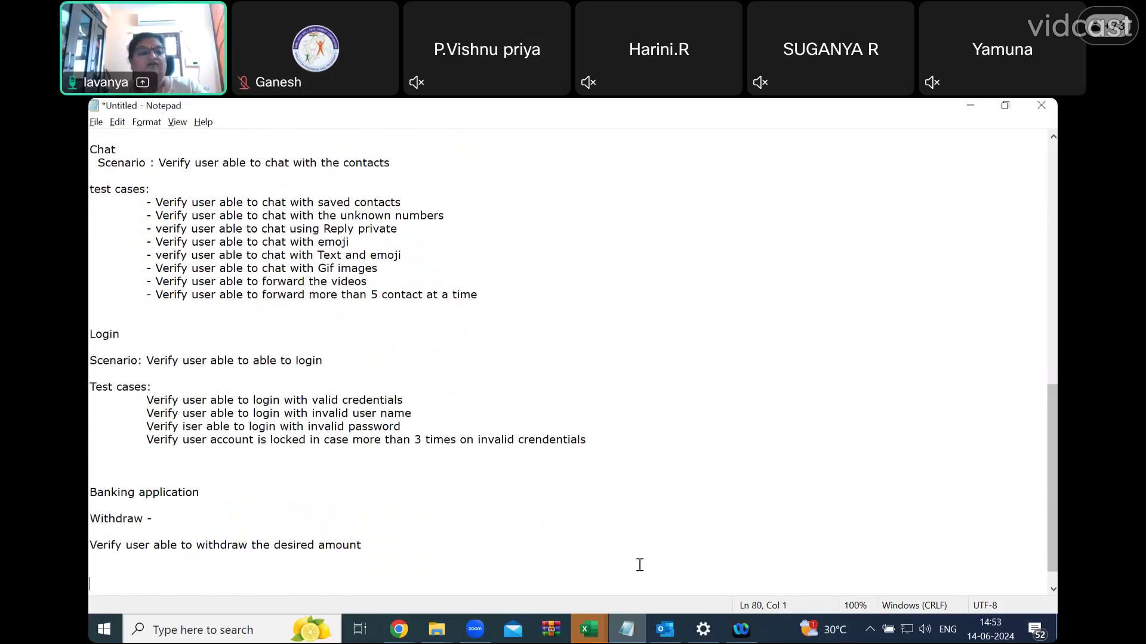
pyautogui.write('Test')
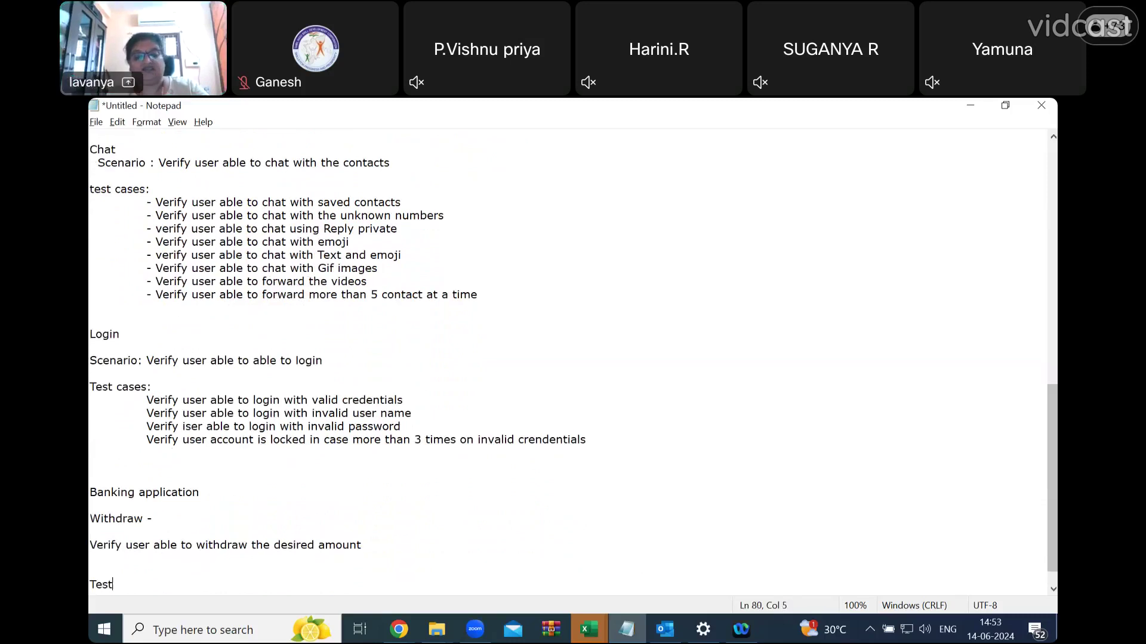
pyautogui.write(' cases:')
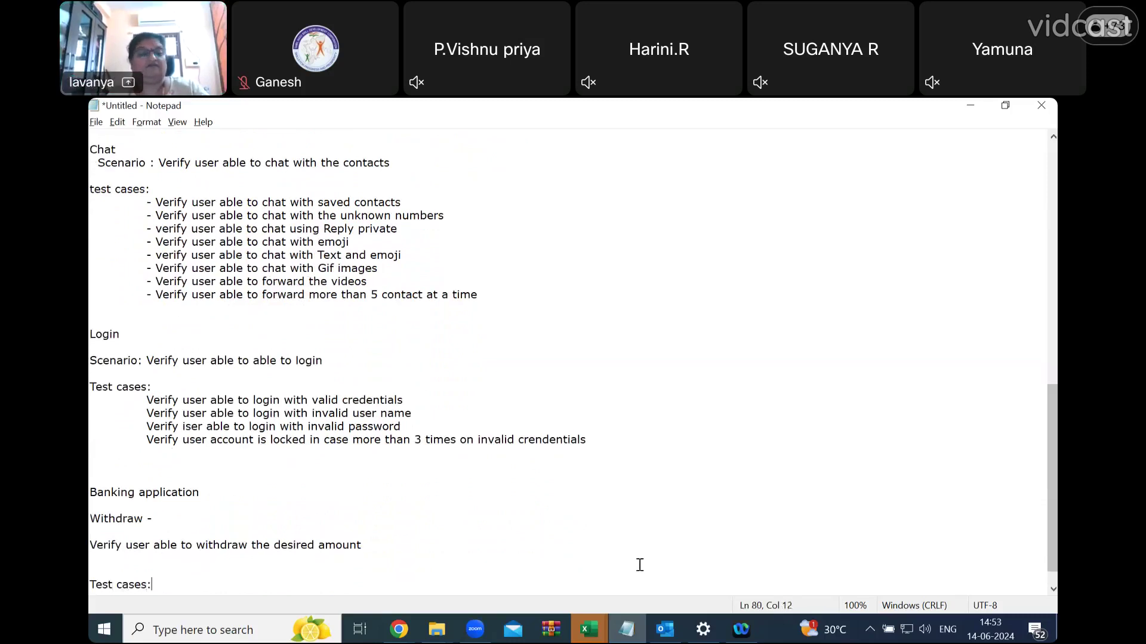
pyautogui.press('Return')
pyautogui.press('Tab')
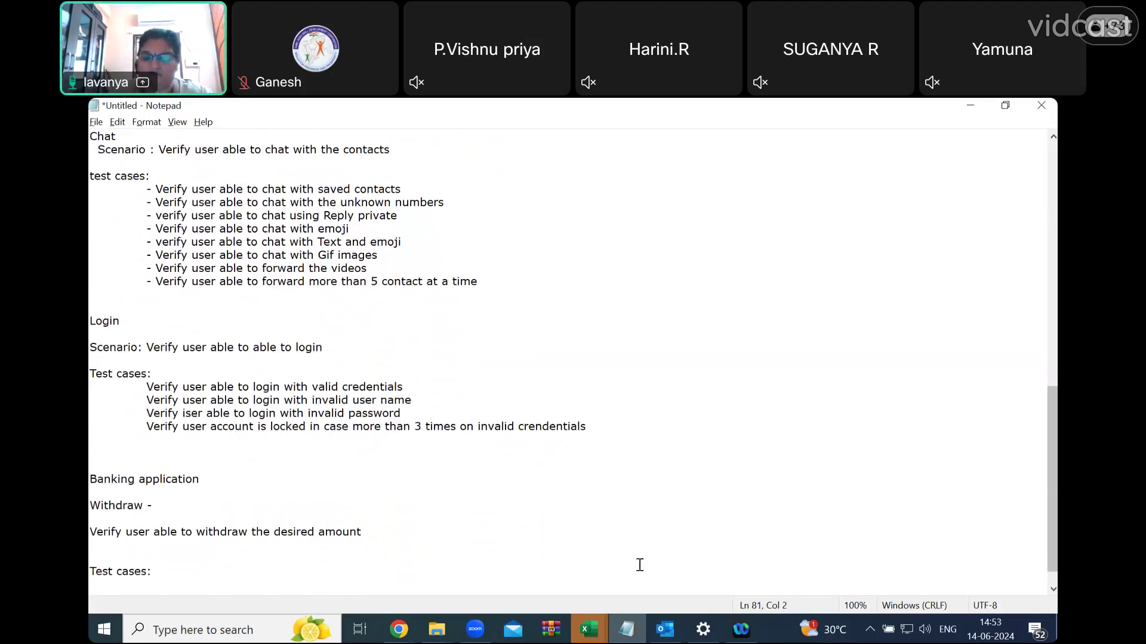
pyautogui.press('Up')
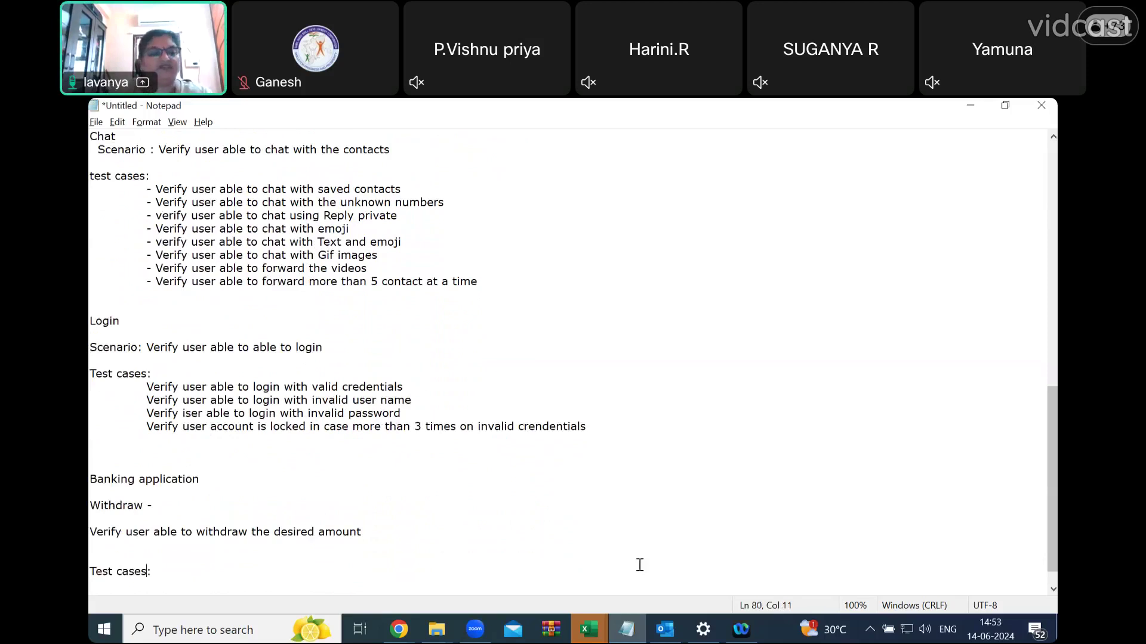
pyautogui.click(175, 508)
pyautogui.press('Return')
pyautogui.press('Return')
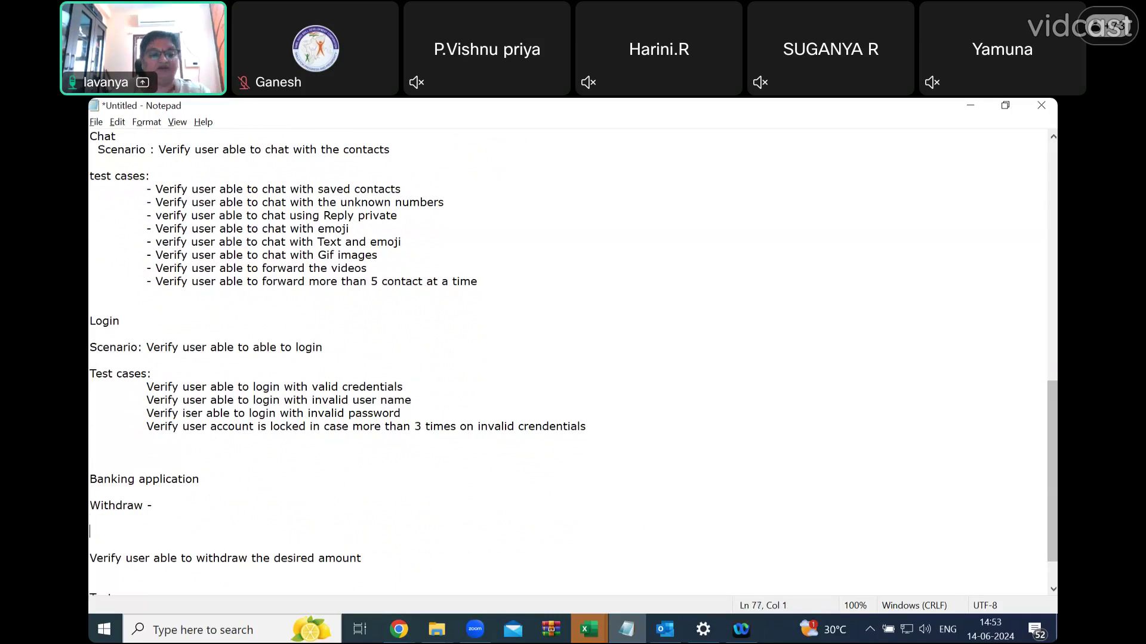
# - Add a Scenario label and complete the line as 'Withdraw / Transaction - ATM, Bank, Online, Third party devices'
pyautogui.write('Scenario')
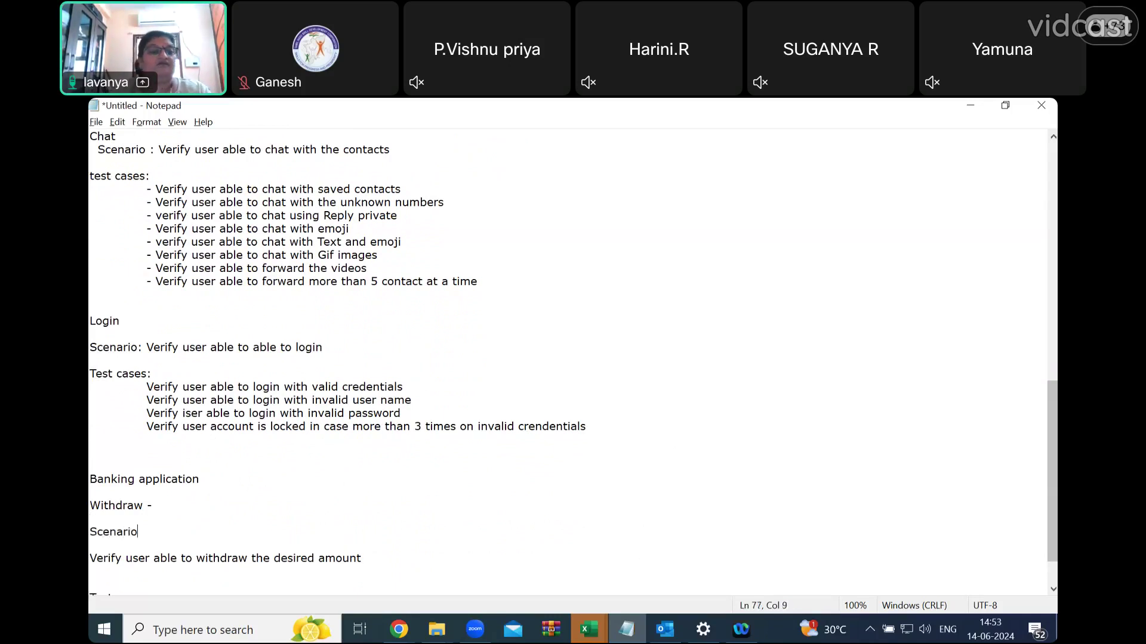
pyautogui.click(181, 505)
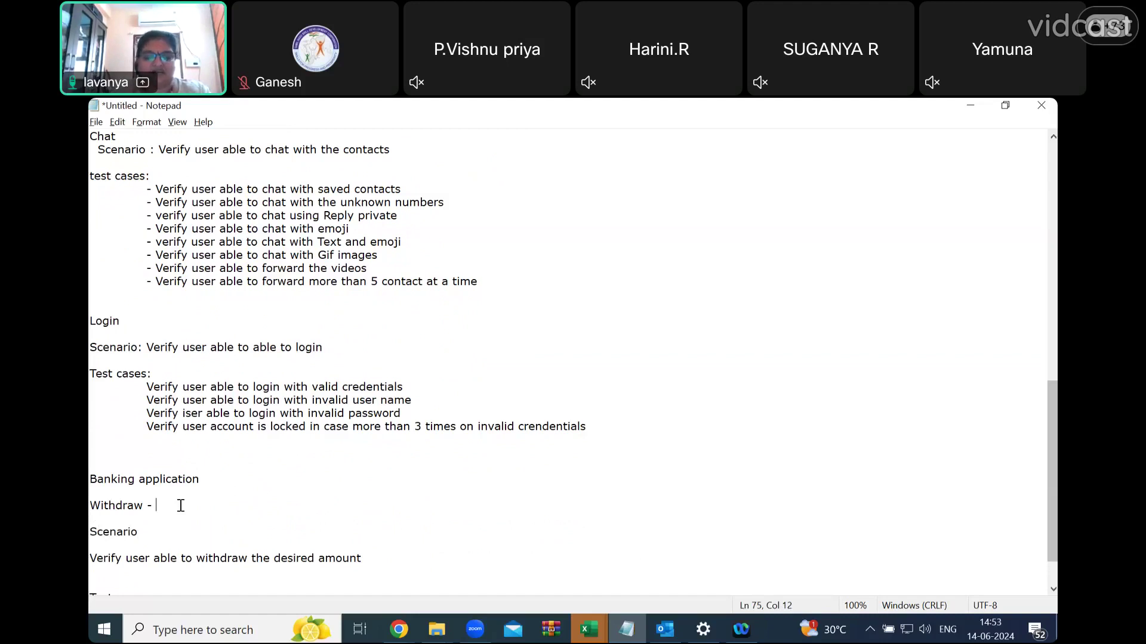
pyautogui.write('ATM')
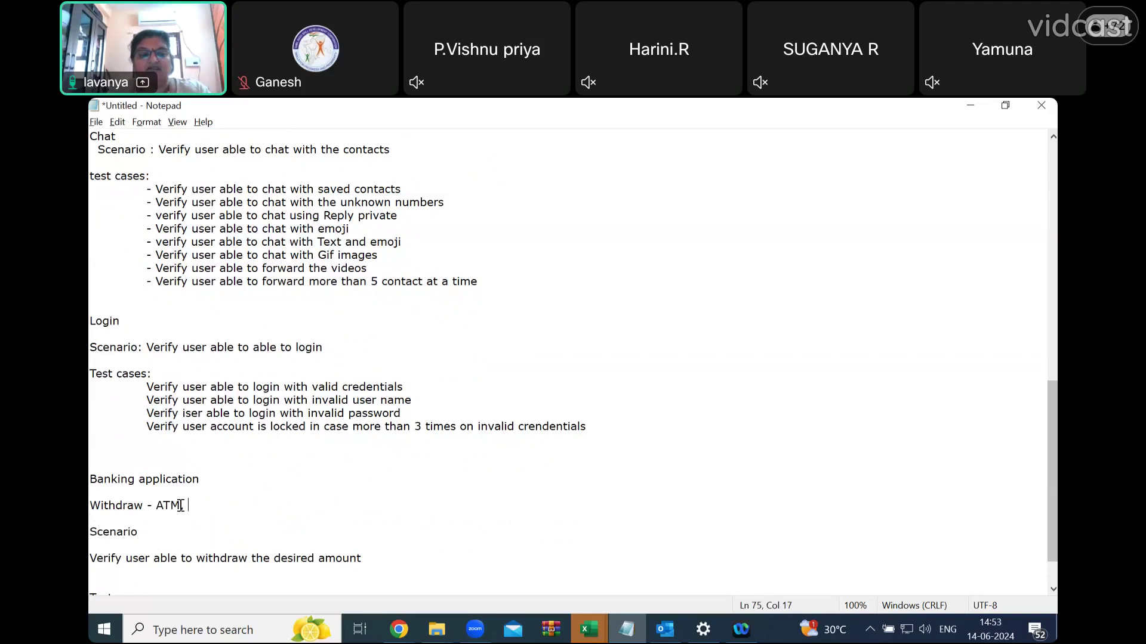
pyautogui.press('BackSpace')
pyautogui.press('BackSpace')
pyautogui.write(', B')
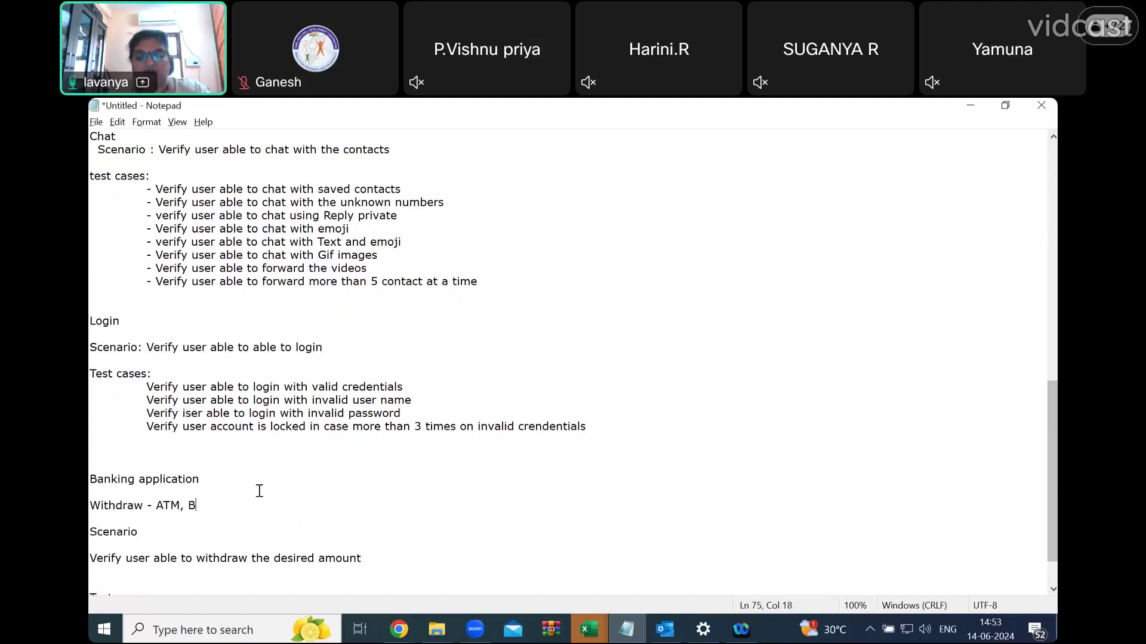
pyautogui.write('ank')
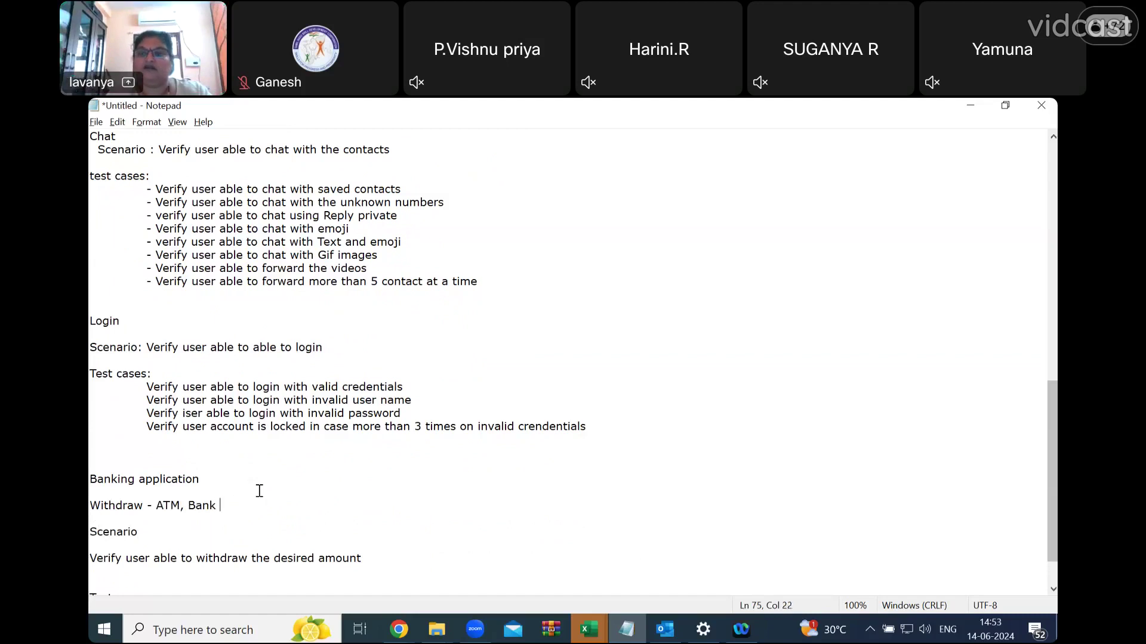
pyautogui.write(' ,')
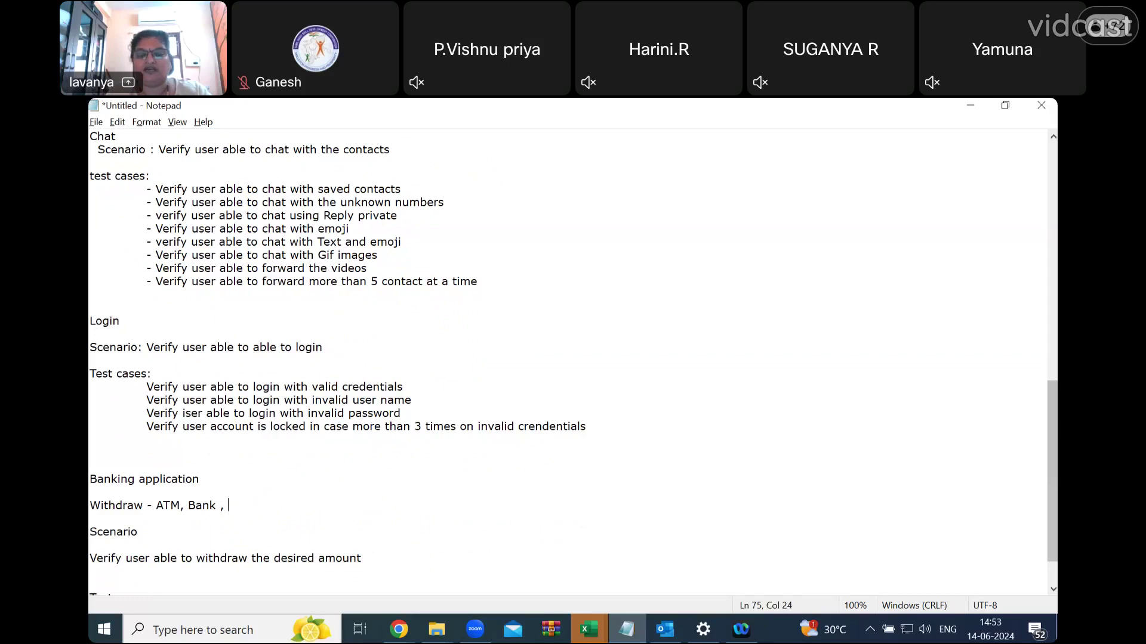
pyautogui.write('Online')
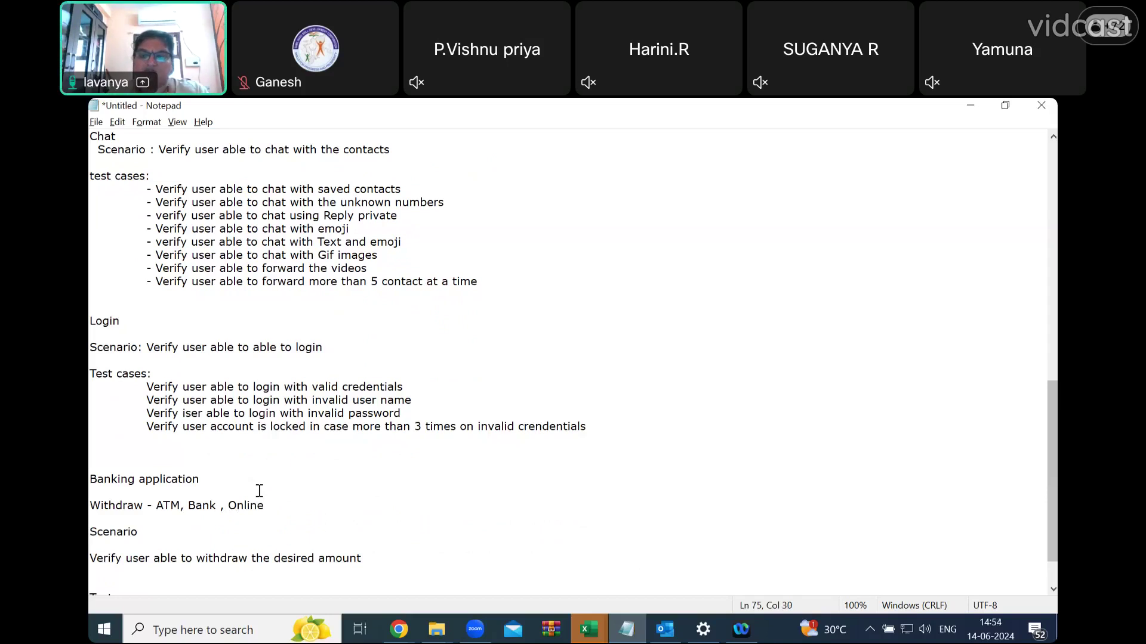
pyautogui.write(', Thir')
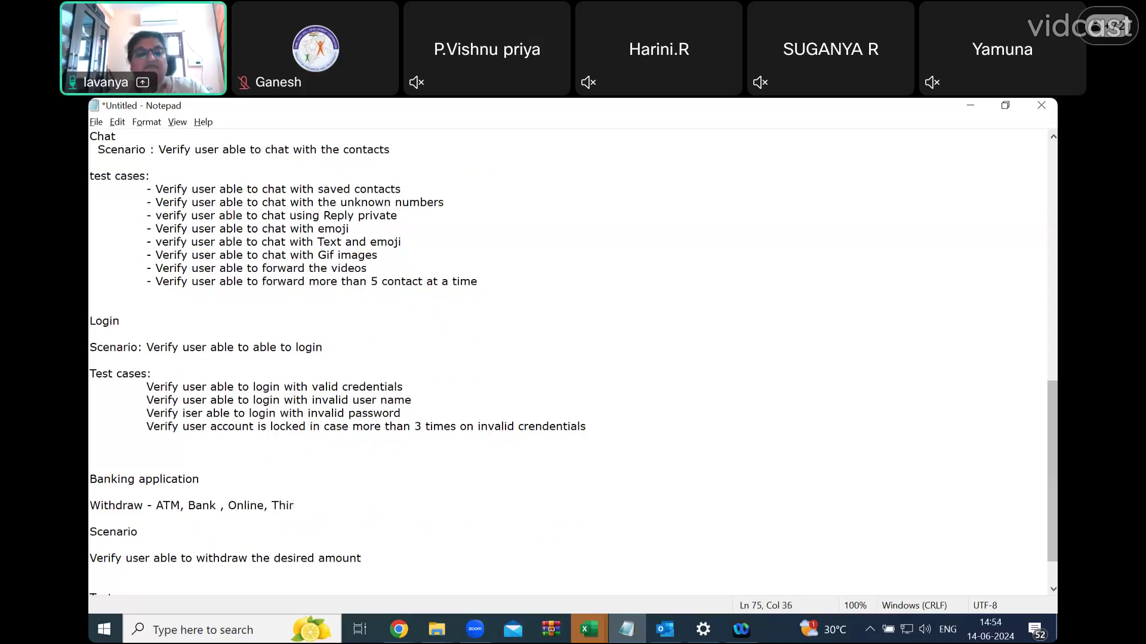
pyautogui.write('d party devi')
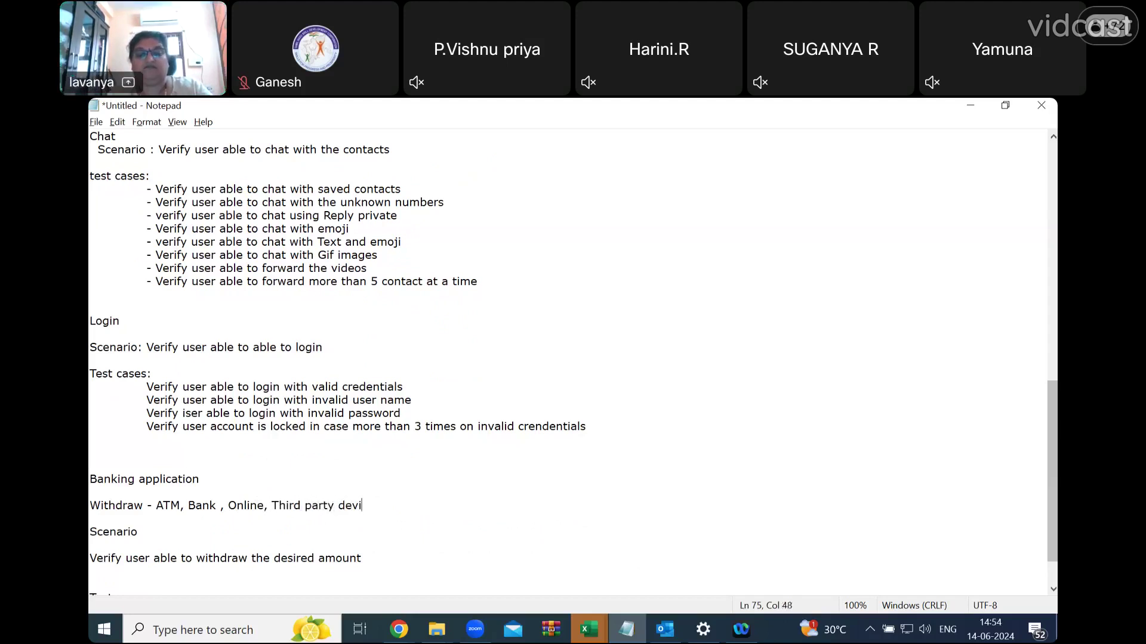
pyautogui.write('ces')
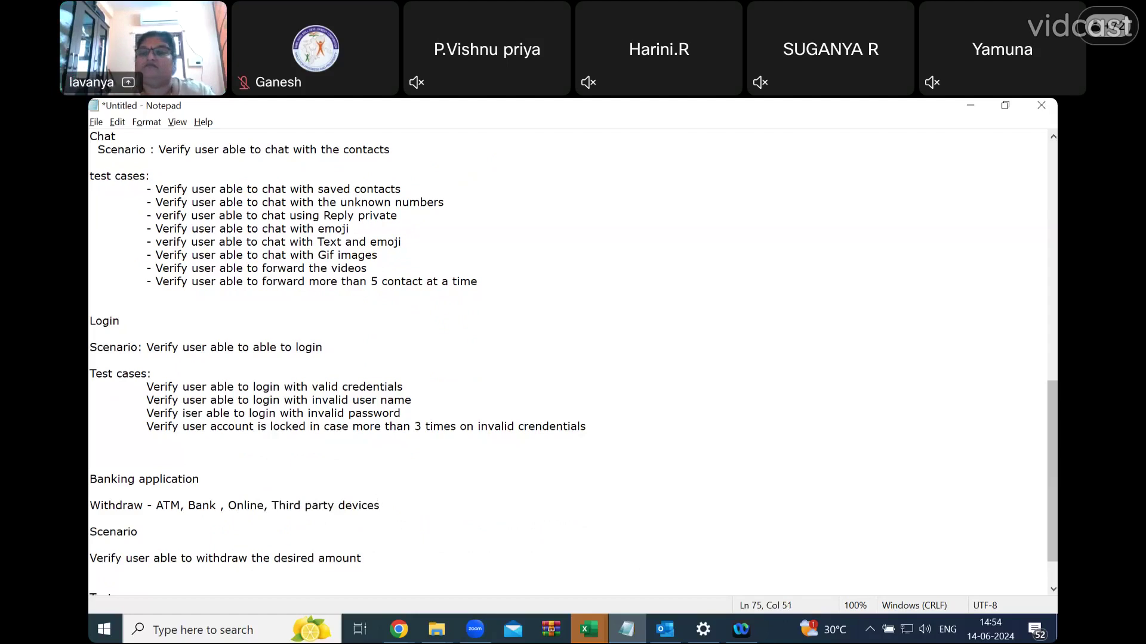
pyautogui.click(146, 507)
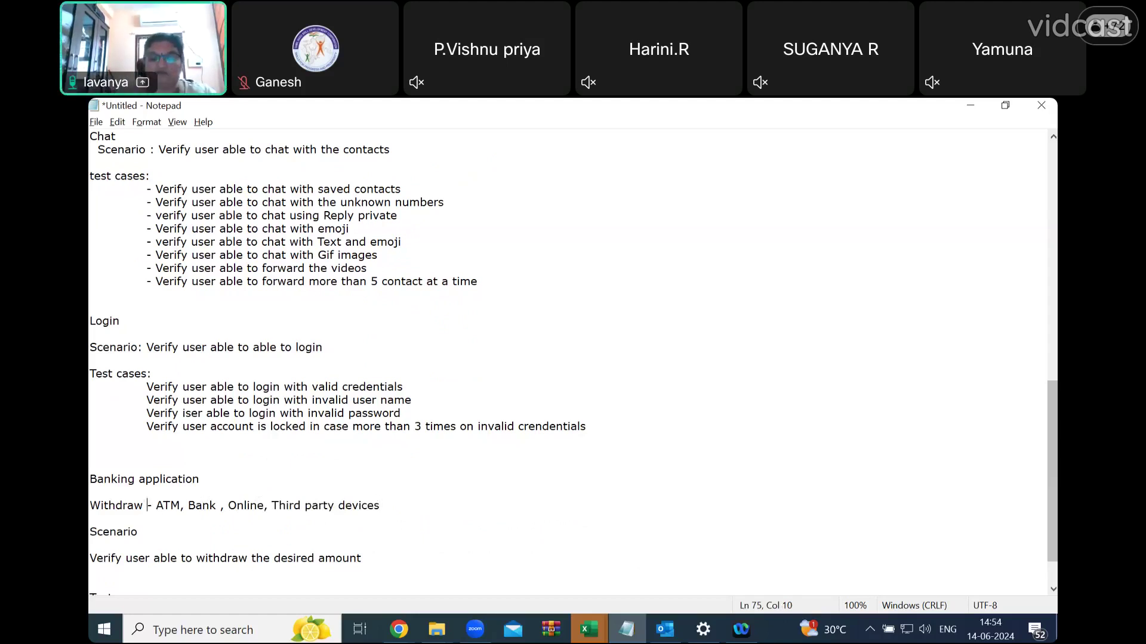
pyautogui.write('/ Transaction')
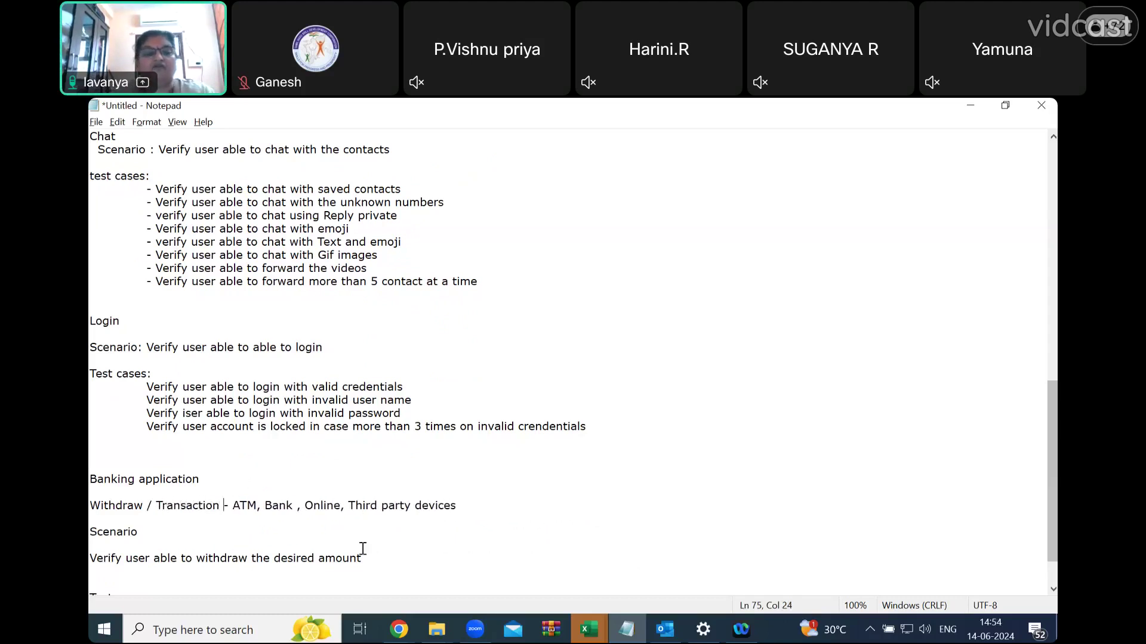
# - Add a 'Test cases:' heading with a '-' placeholder below the withdraw scenario
pyautogui.click(383, 564)
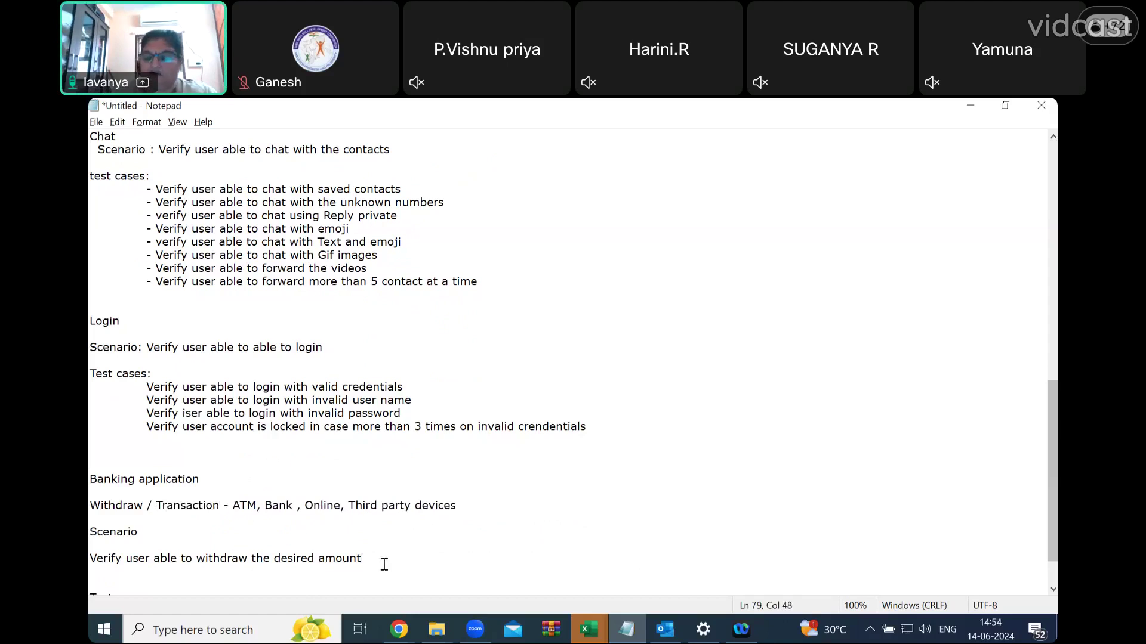
pyautogui.press('Return')
pyautogui.press('Return')
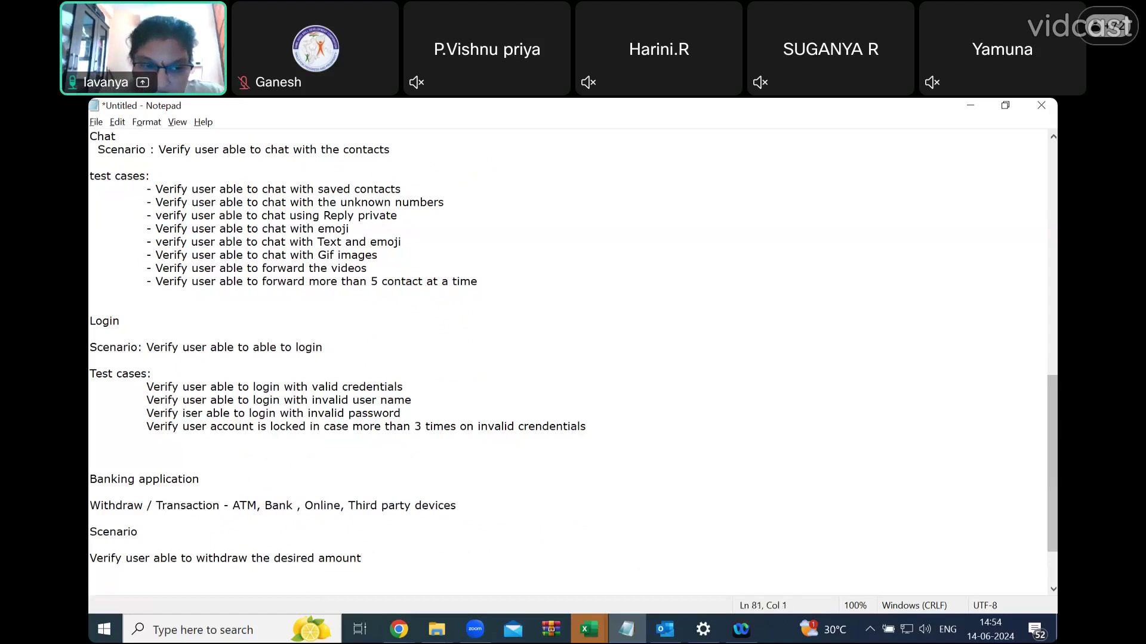
pyautogui.press('Return')
pyautogui.press('Return')
pyautogui.press('Return')
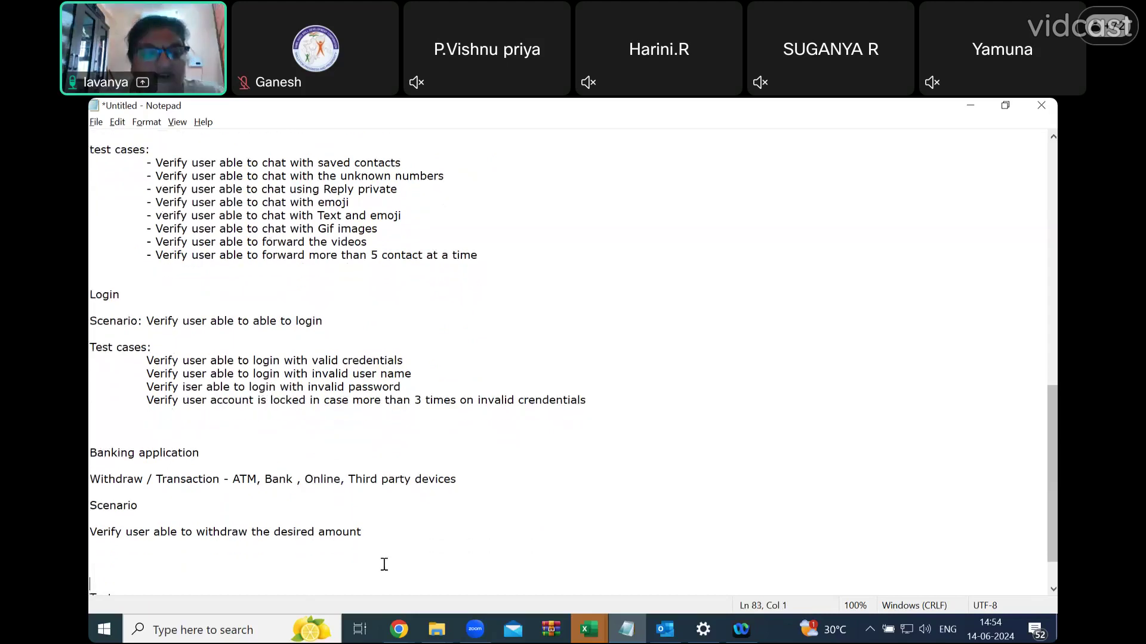
pyautogui.write('Test cases:')
pyautogui.press('Return')
pyautogui.press('Return')
pyautogui.write('-')
pyautogui.press('Return')
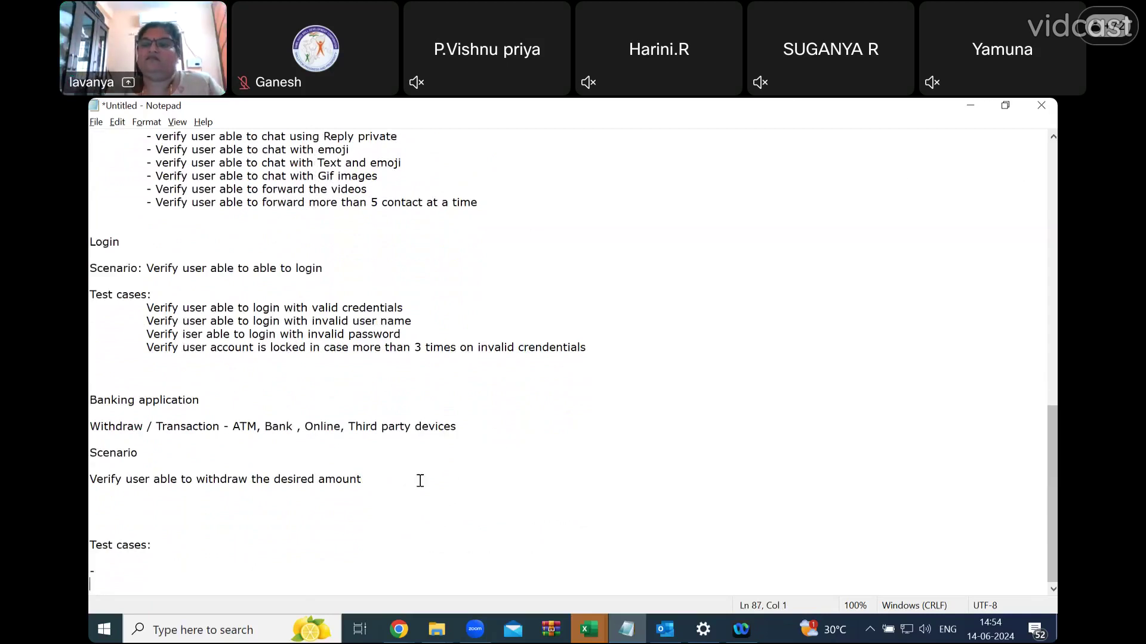
pyautogui.hotkey('alt', 'Tab')
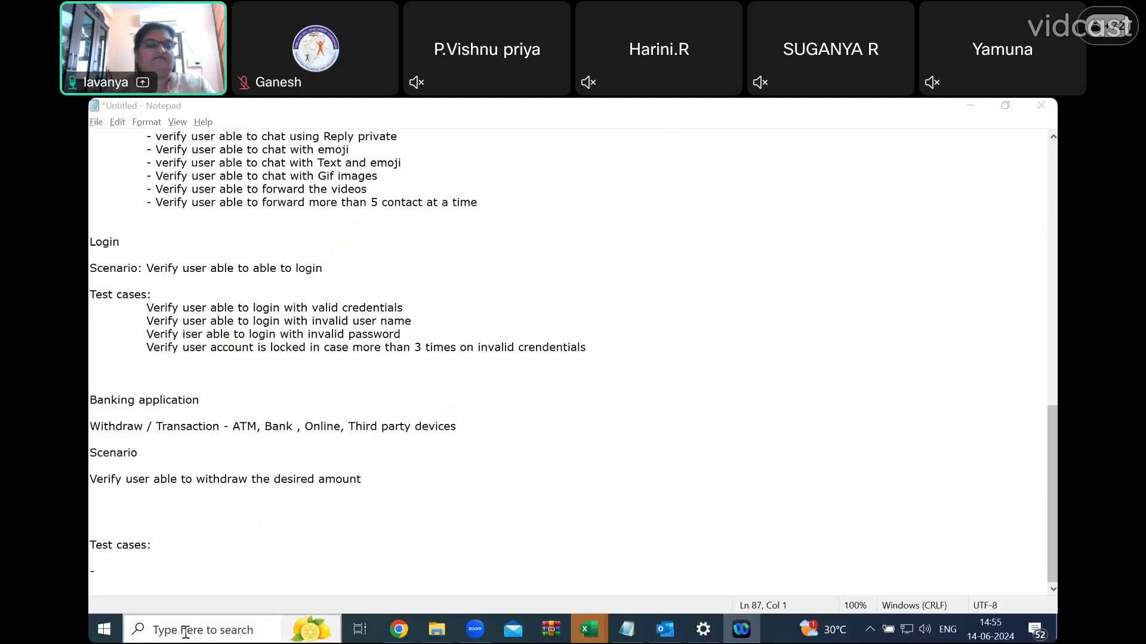
# - Replace the dash with 'Verify user able to wothdraw more than the account balance'
pyautogui.click(131, 576)
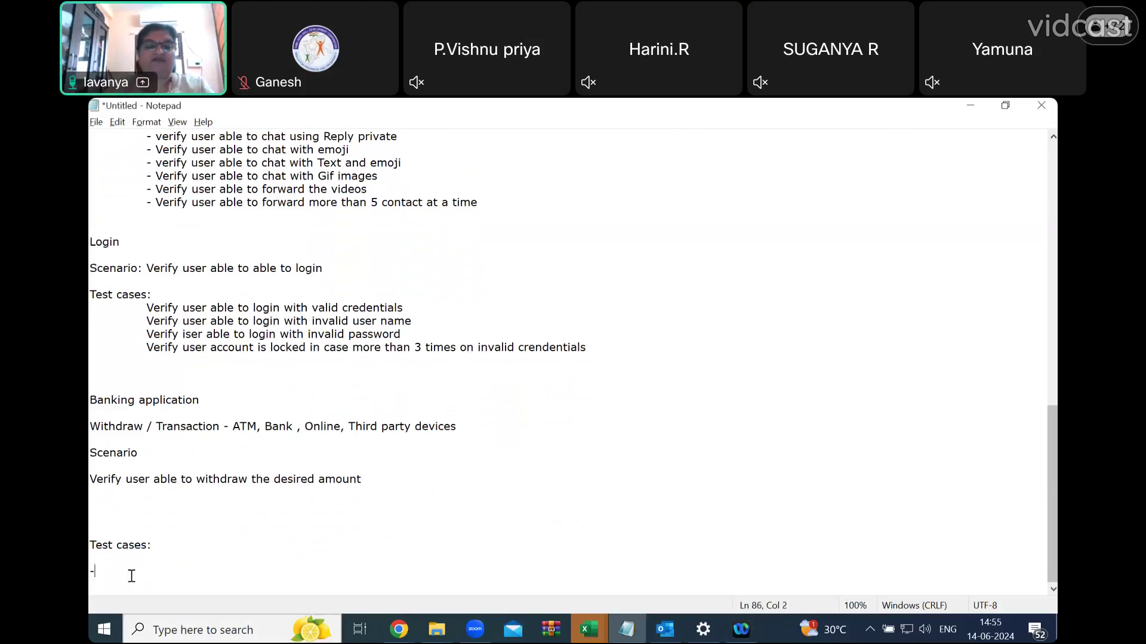
pyautogui.press('BackSpace')
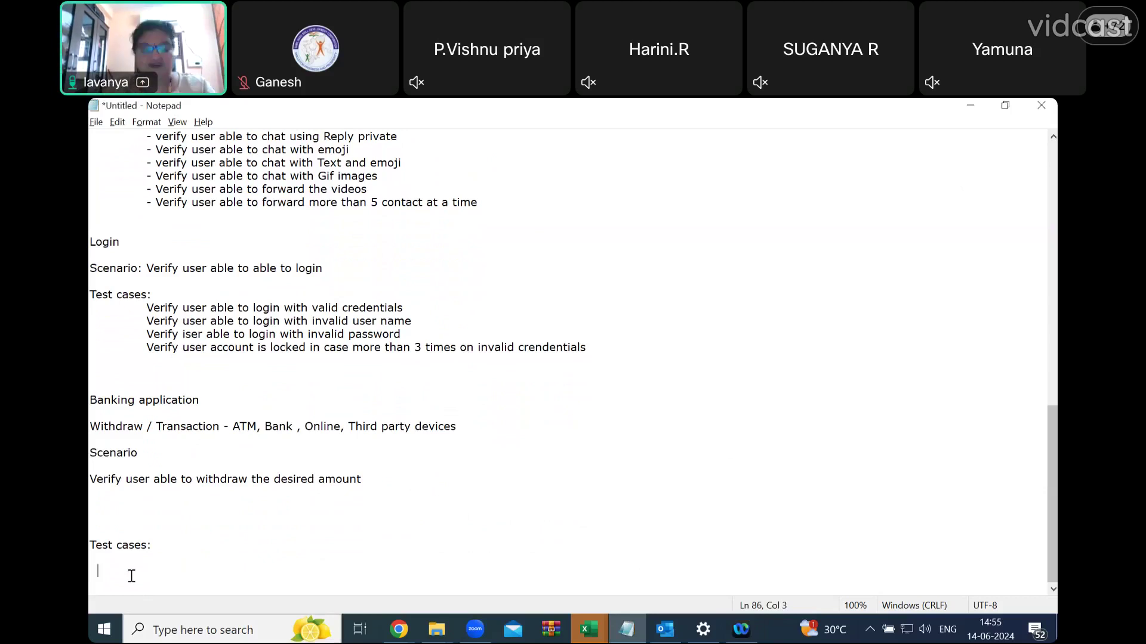
pyautogui.write('Verif')
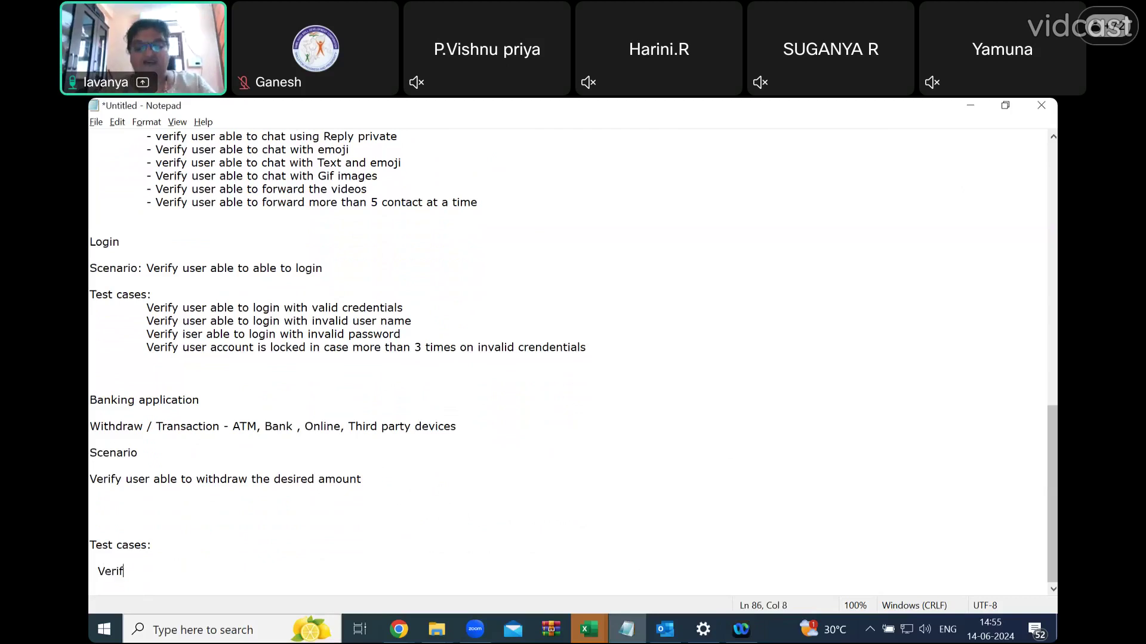
pyautogui.write('y user able to')
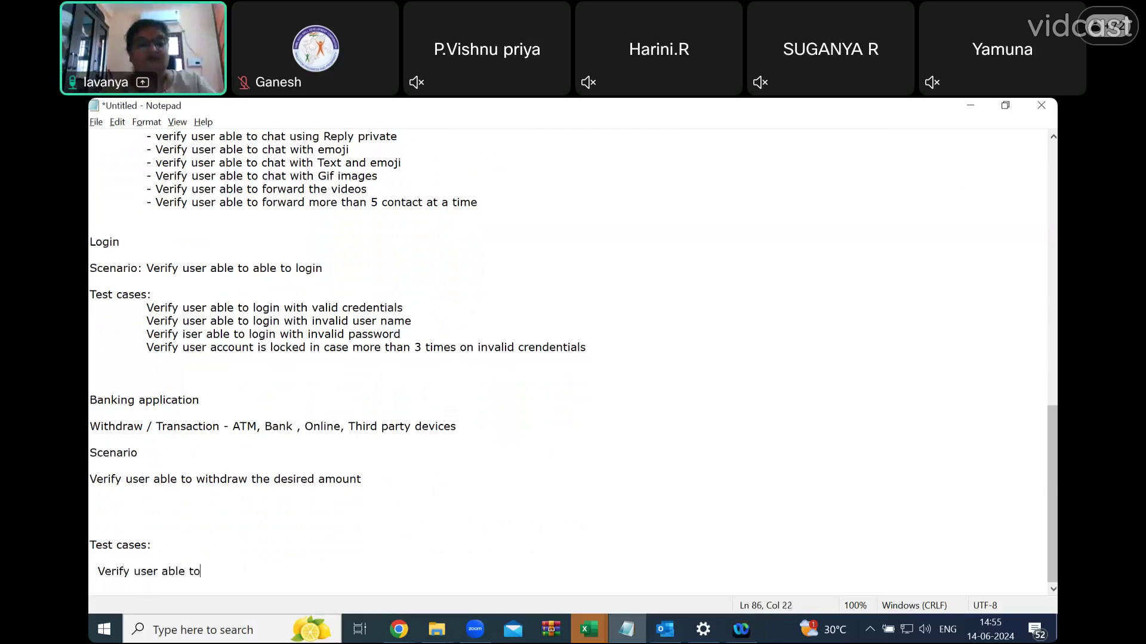
pyautogui.write(' wothdr')
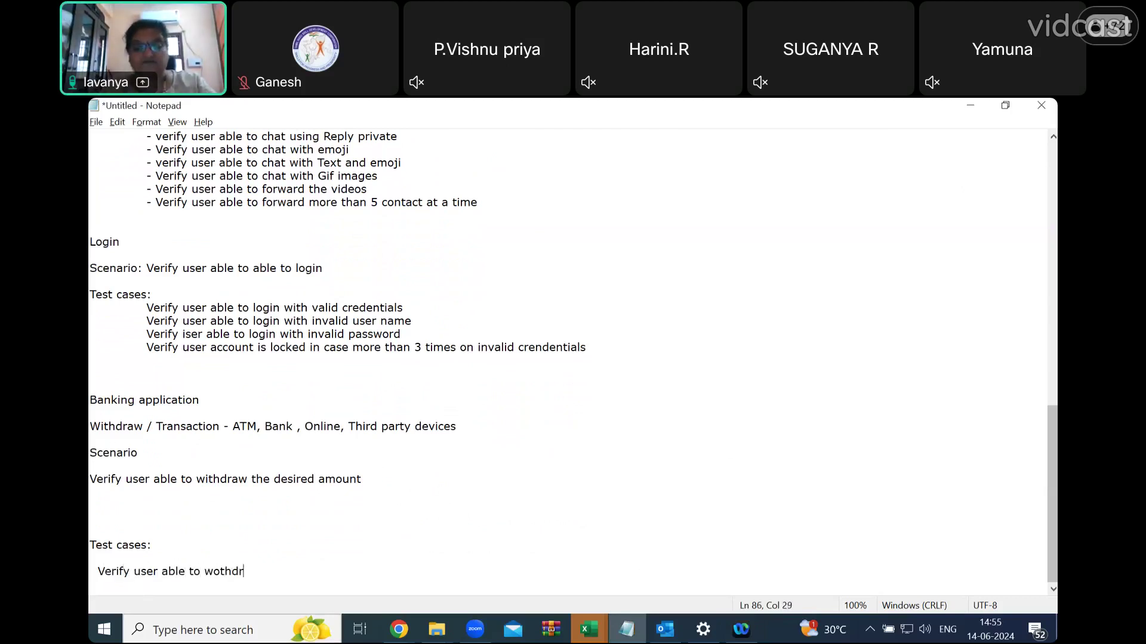
pyautogui.write('aw more tha')
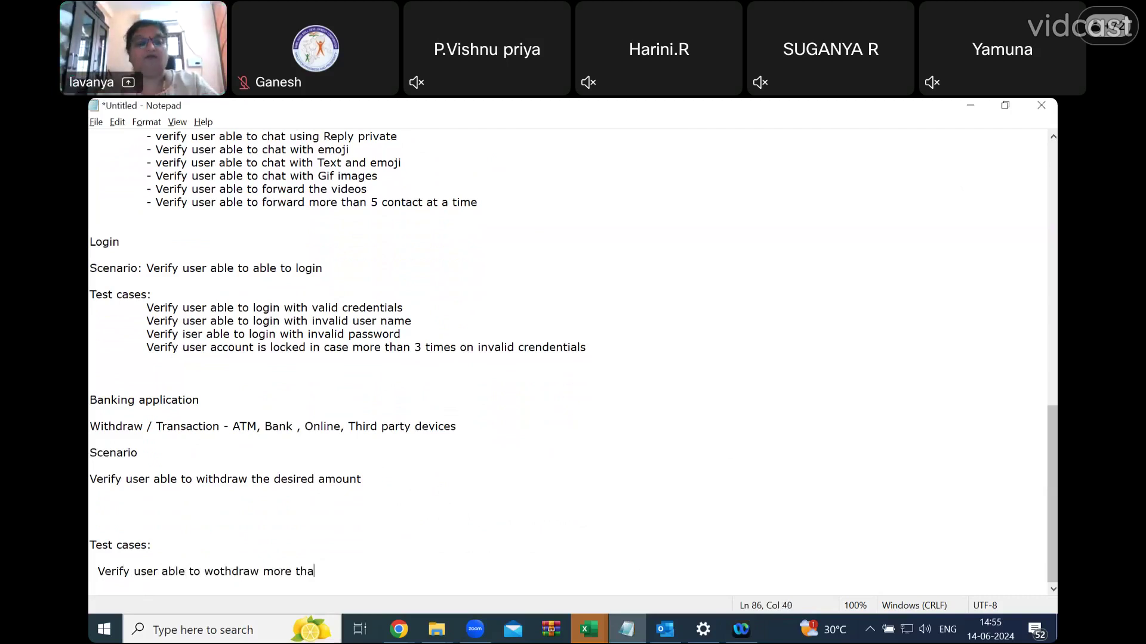
pyautogui.write('n the acc')
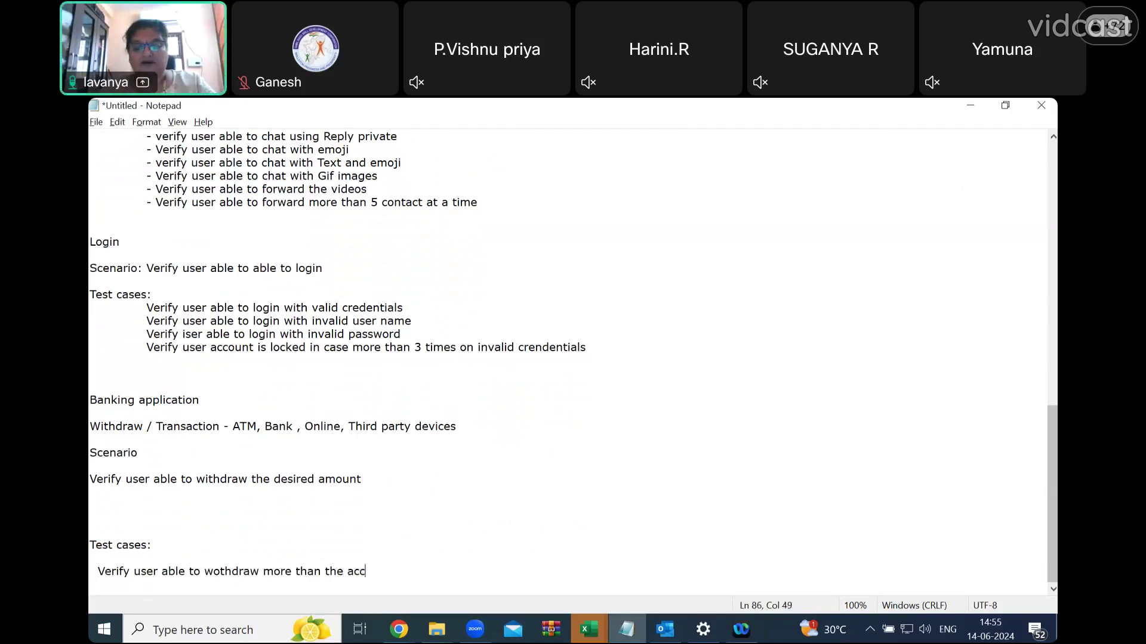
pyautogui.write('ount ba')
pyautogui.write('lance')
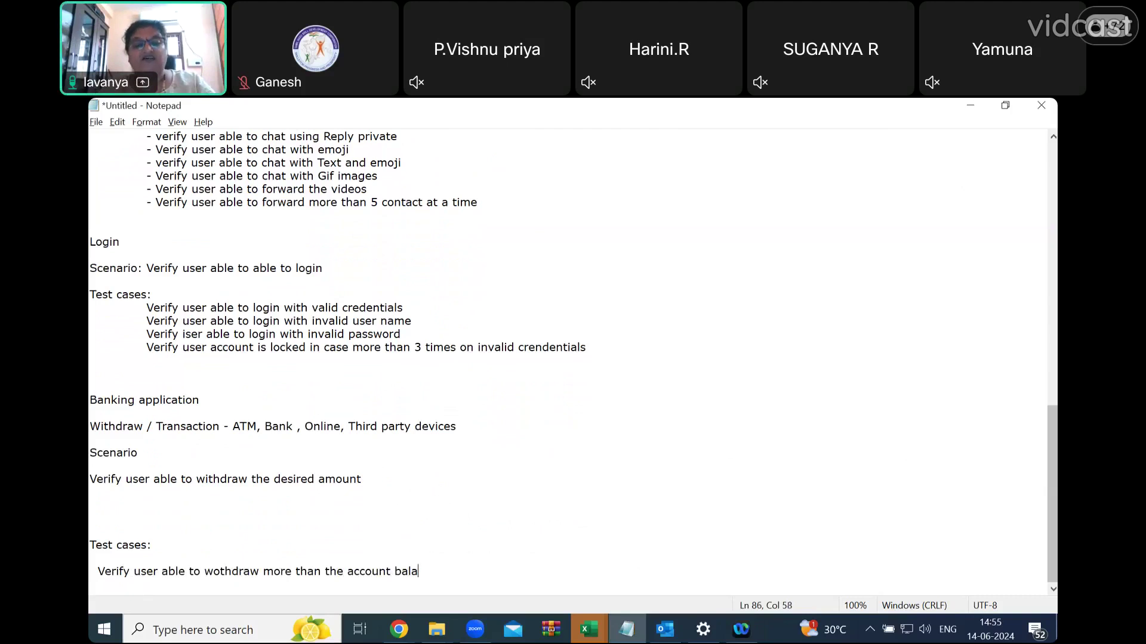
pyautogui.press('Return')
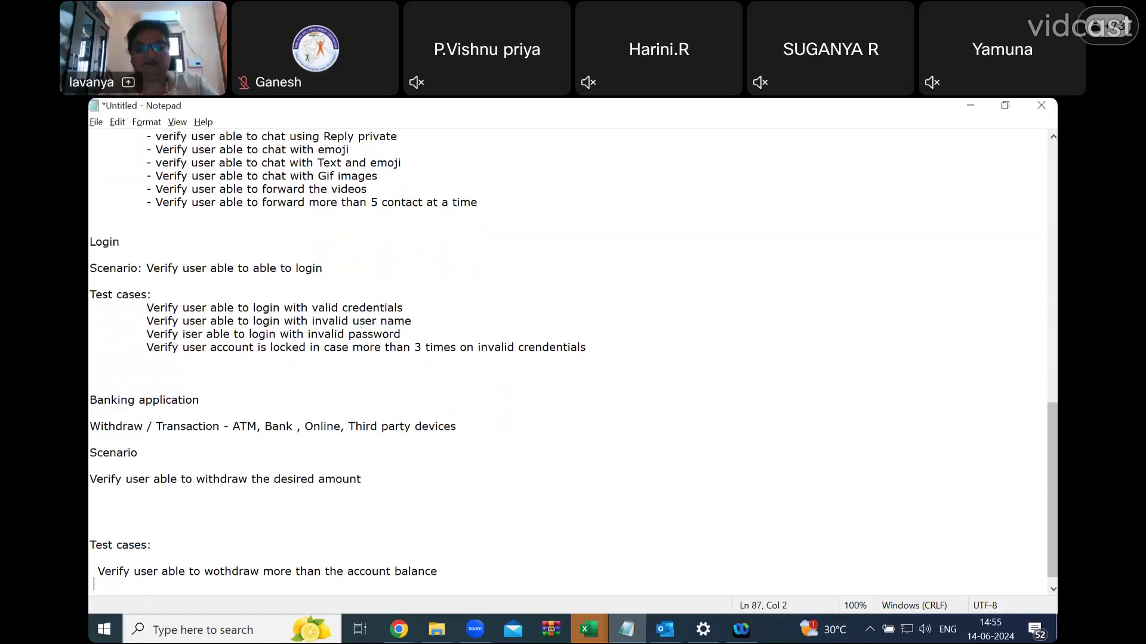
# - Type the second withdraw test case, changing 'exact' to 'entire' balance available in account
pyautogui.write('Verify')
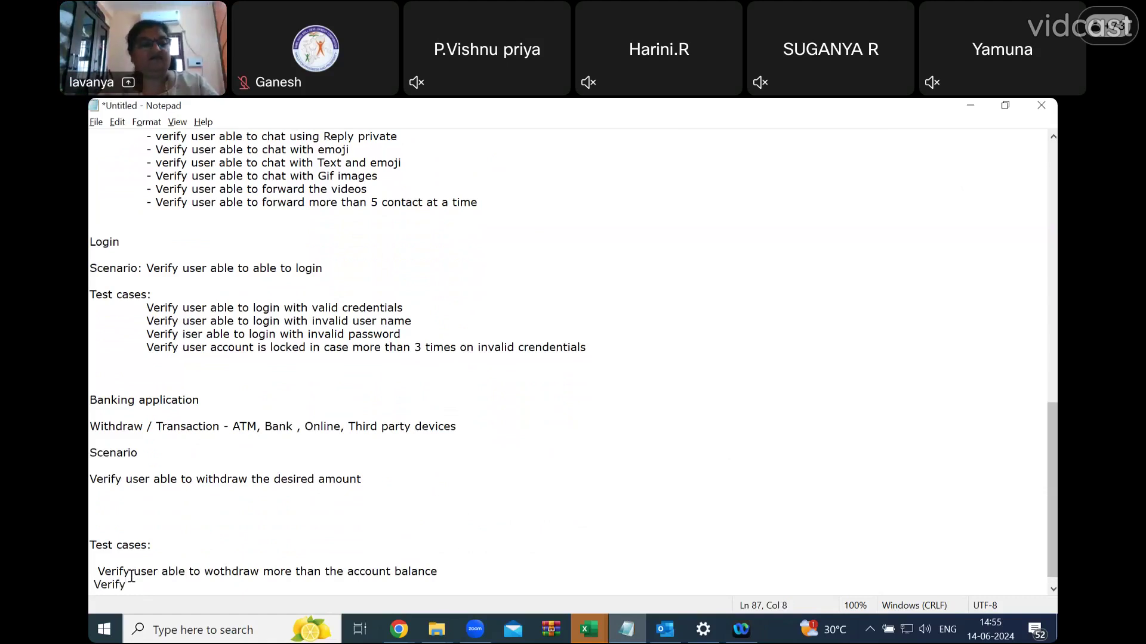
pyautogui.write(' u')
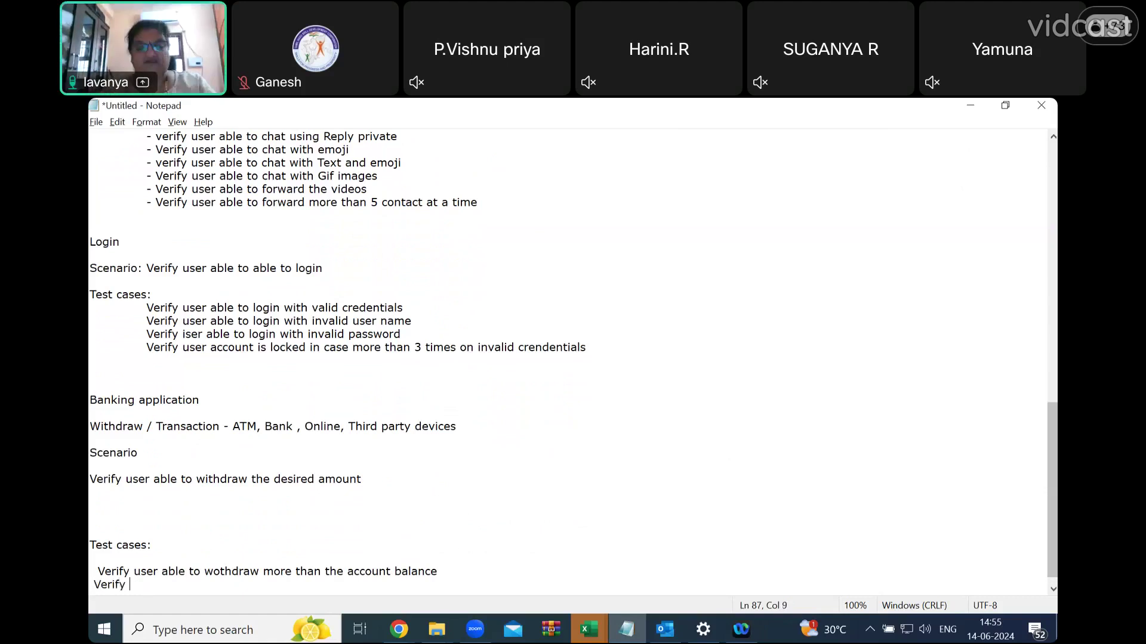
pyautogui.write('ser able t')
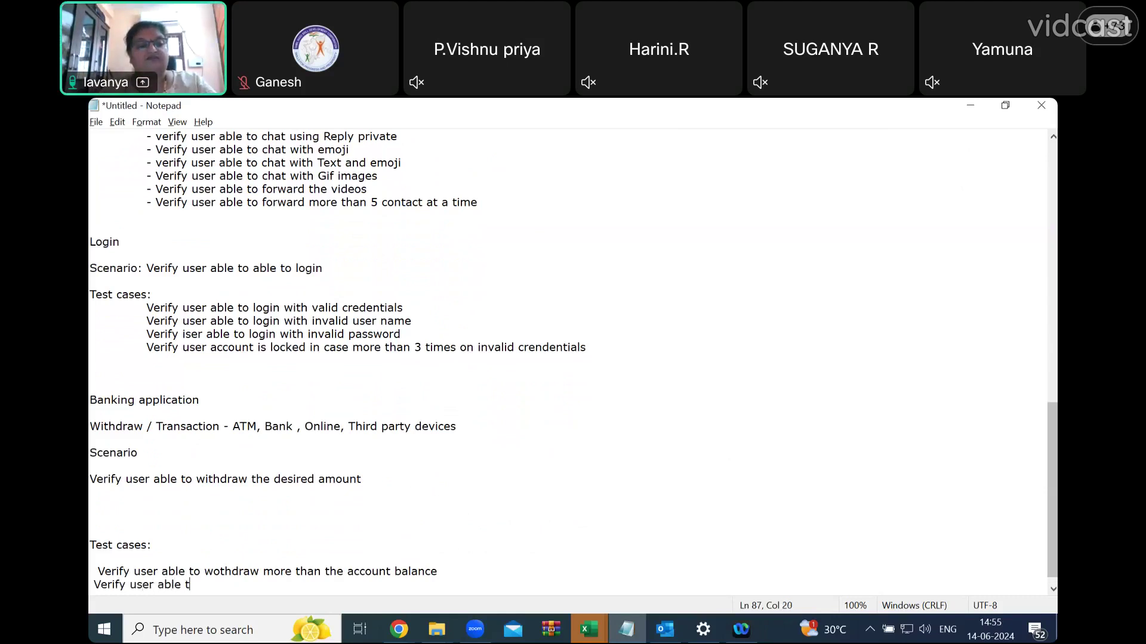
pyautogui.write('o withdr')
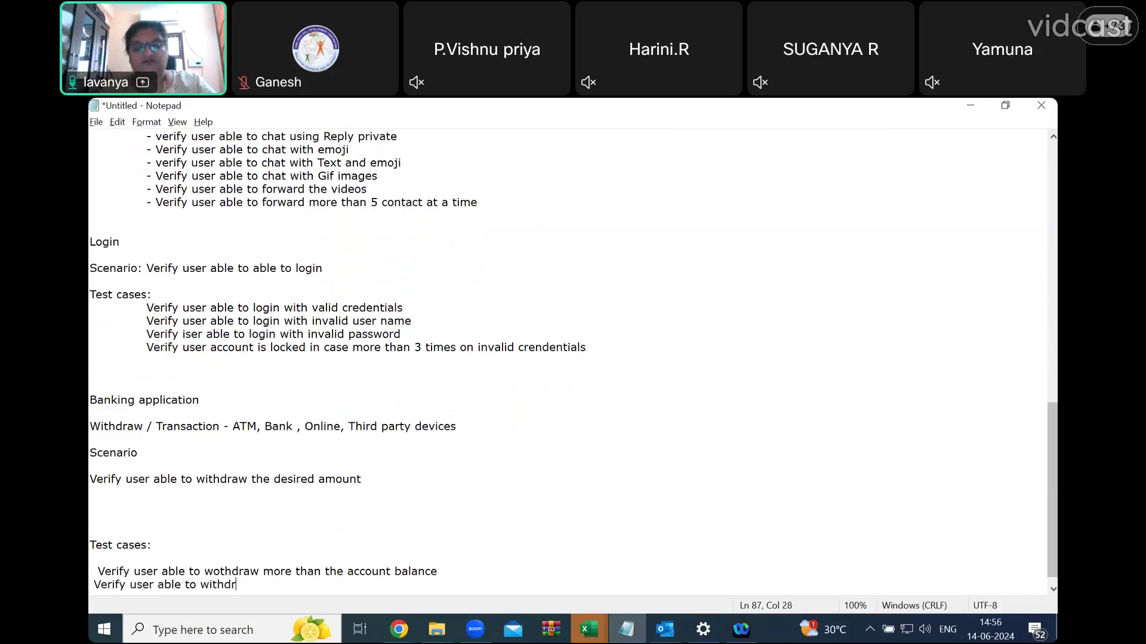
pyautogui.write('aw exac')
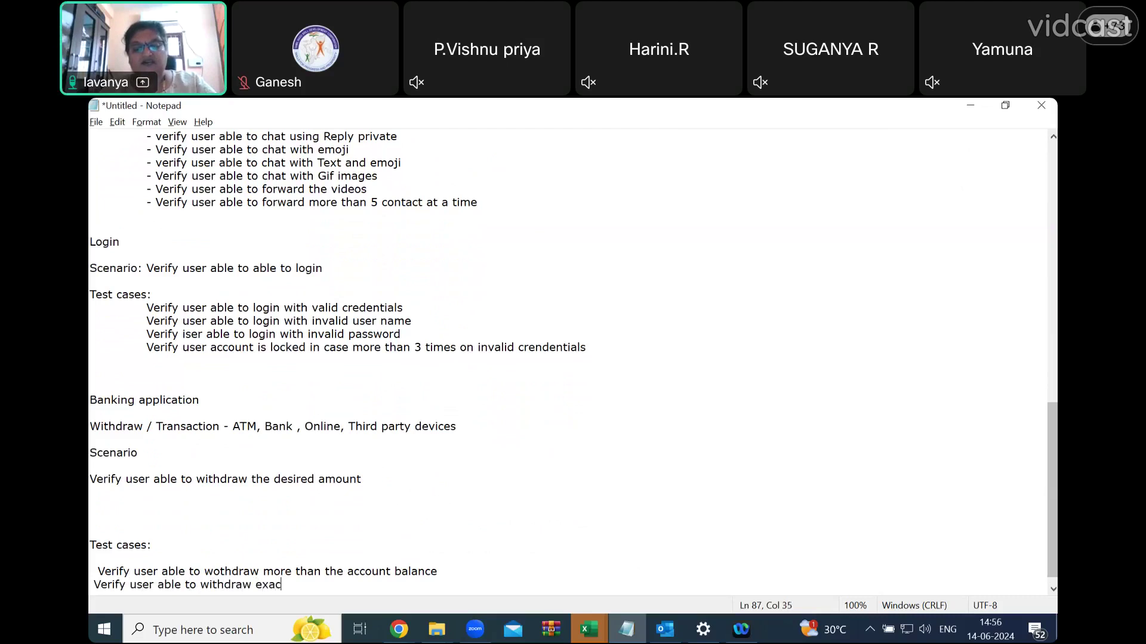
pyautogui.write('t ba')
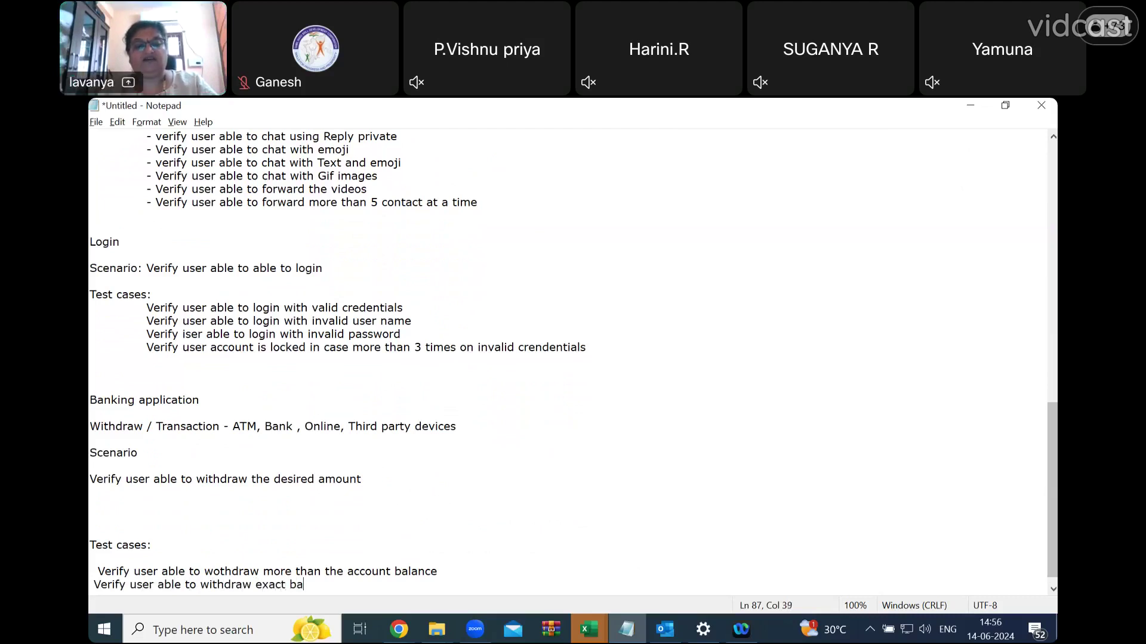
pyautogui.write('lance av')
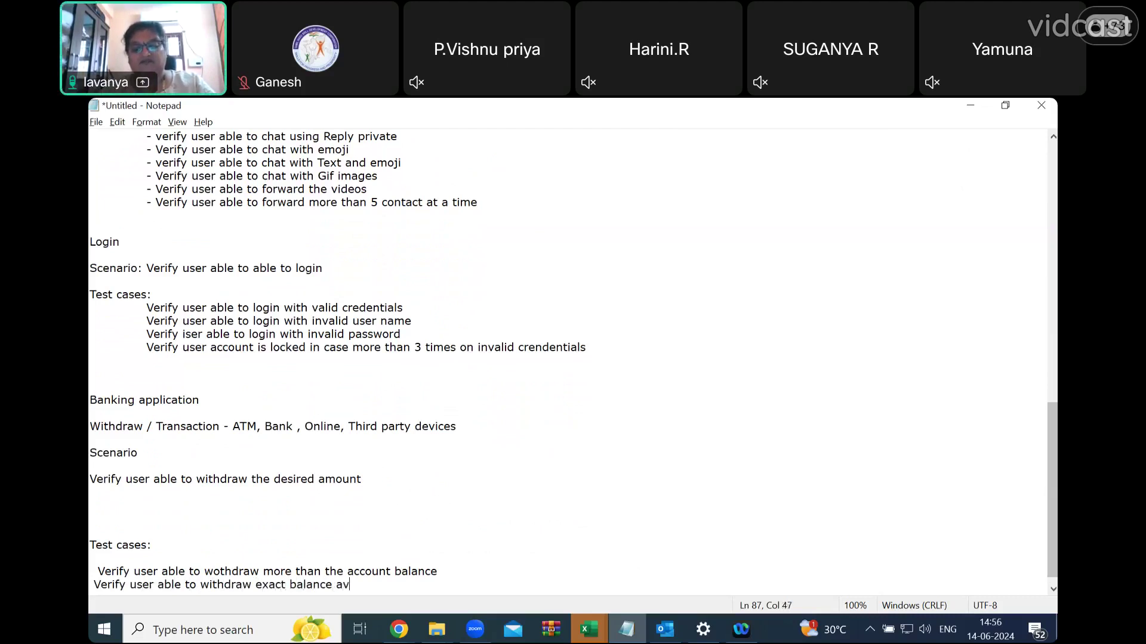
pyautogui.write('ailable ')
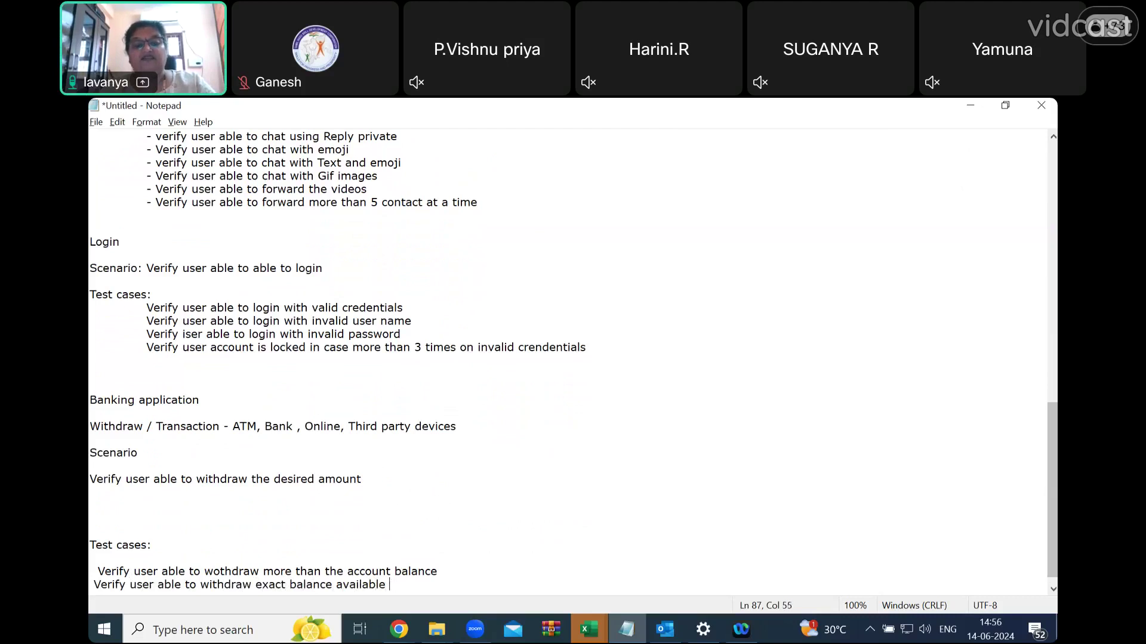
pyautogui.write('in account')
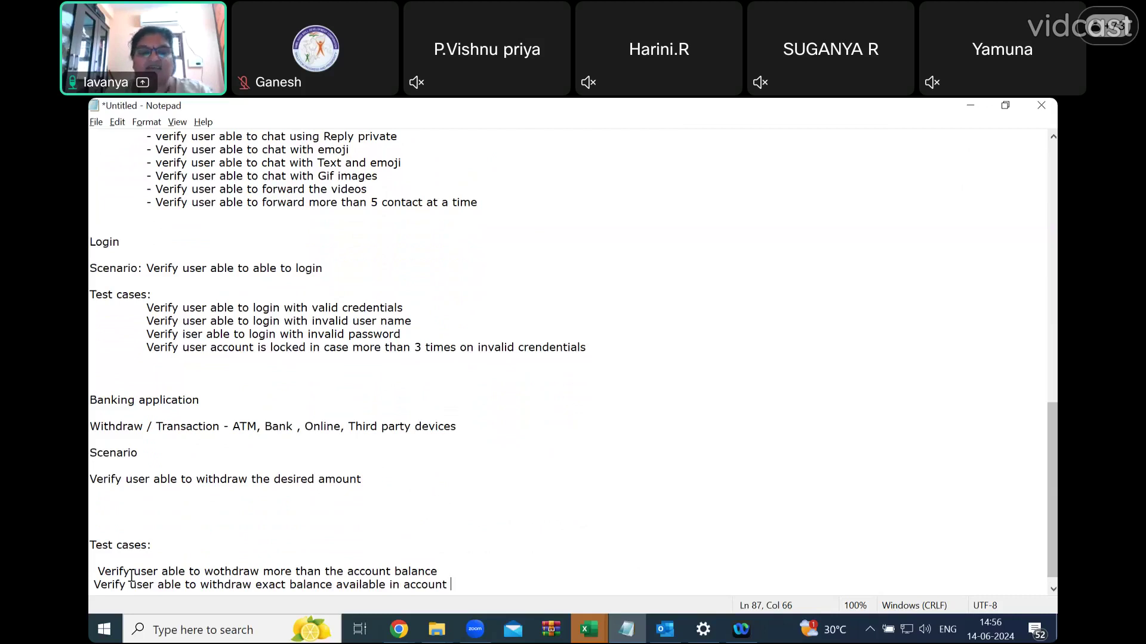
pyautogui.doubleClick(272, 584)
pyautogui.write('entire')
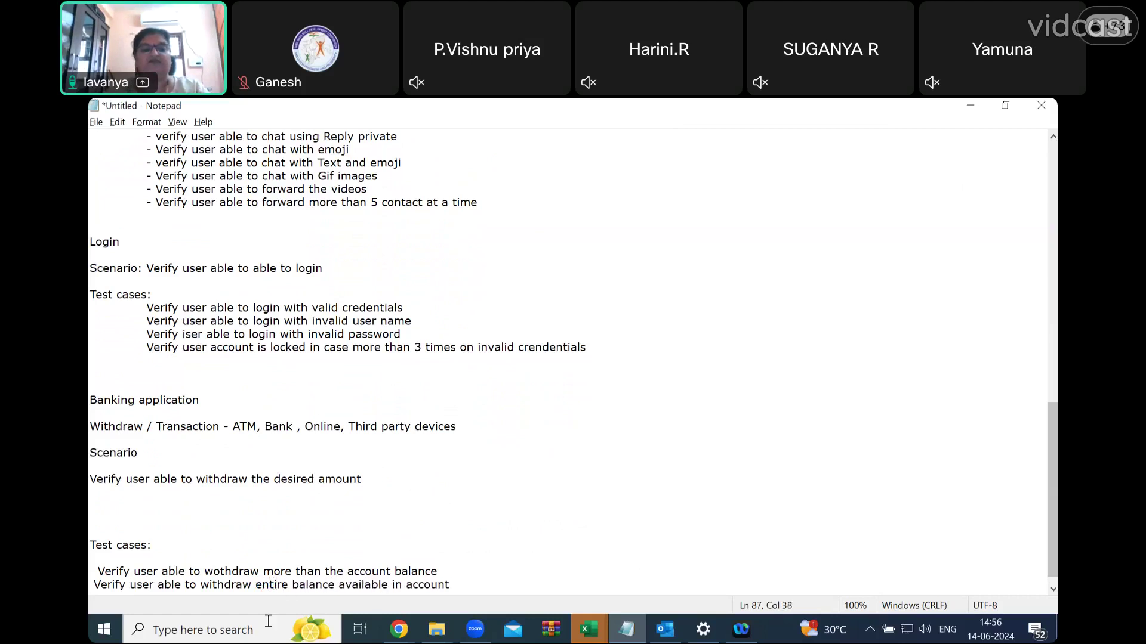
pyautogui.click(476, 588)
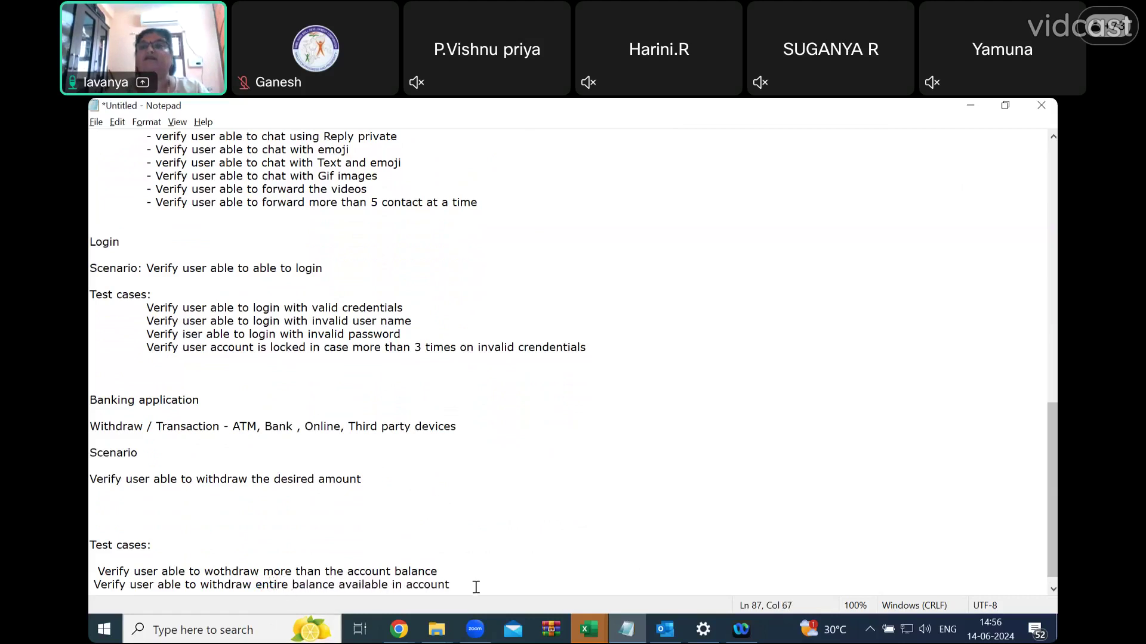
# - On a new line, type 'Verify user able to withdraw more than the limit of the day'
pyautogui.press('Return')
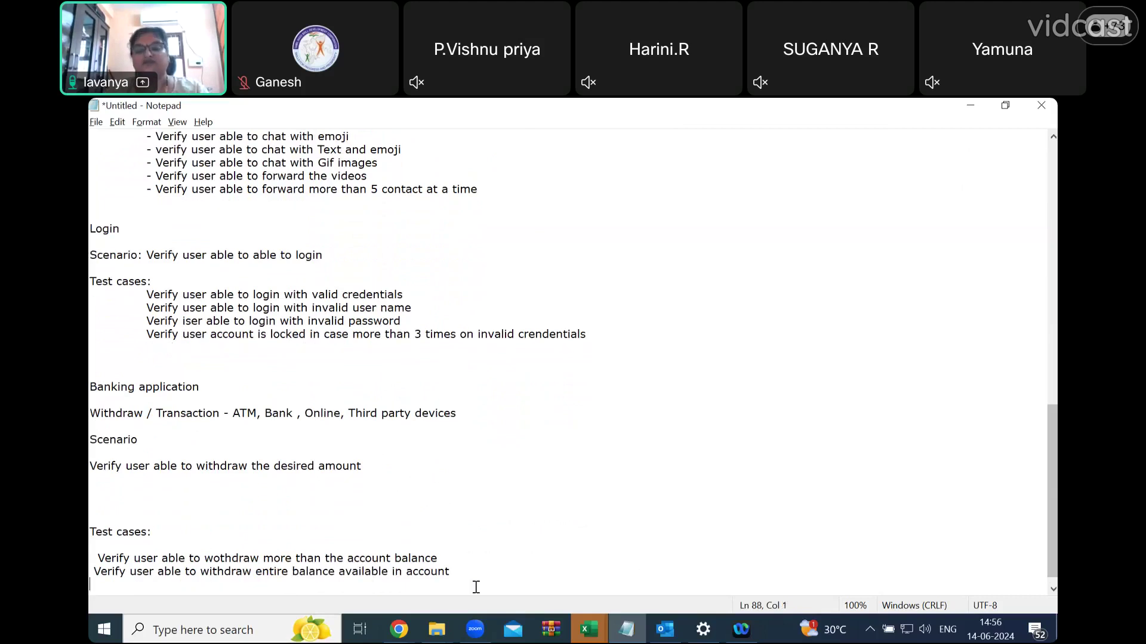
pyautogui.write('Verify ')
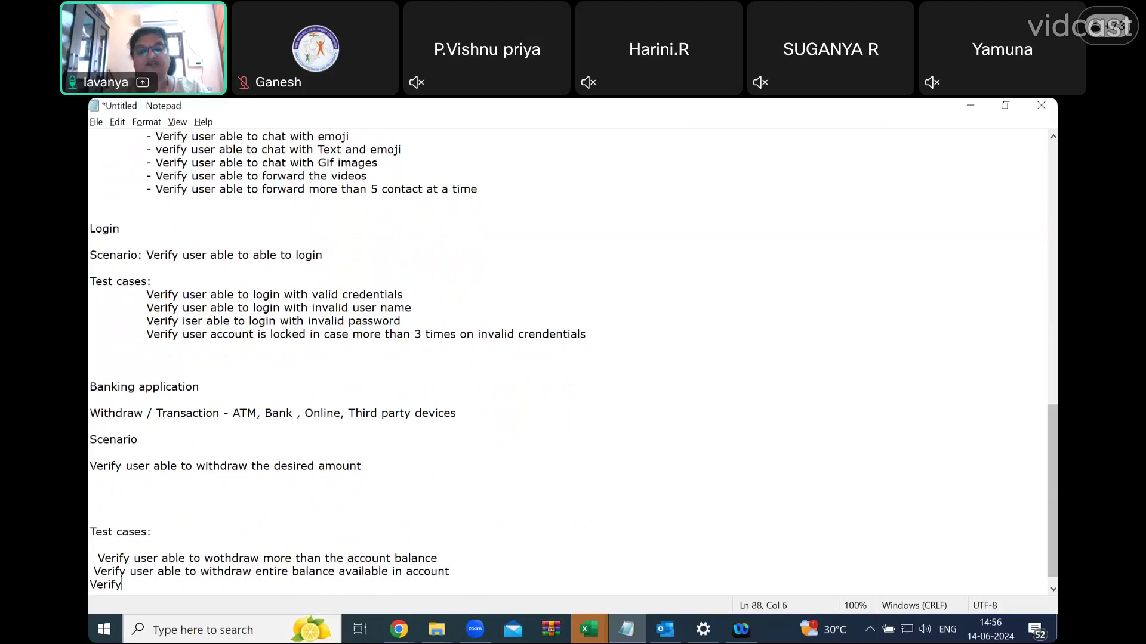
pyautogui.write('user able t')
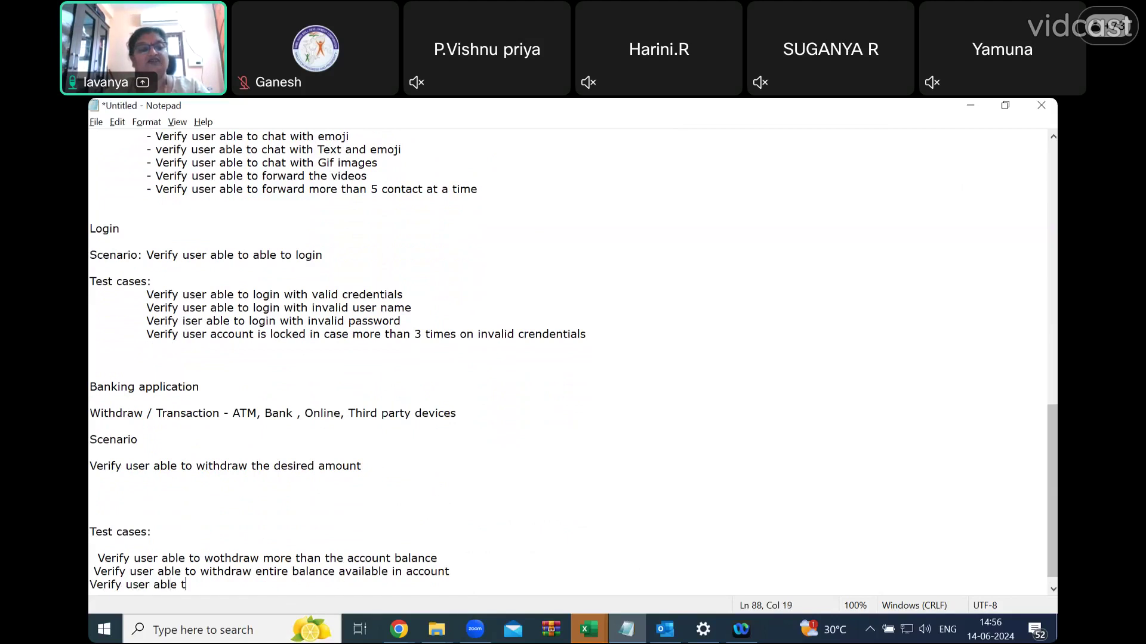
pyautogui.write('o wit')
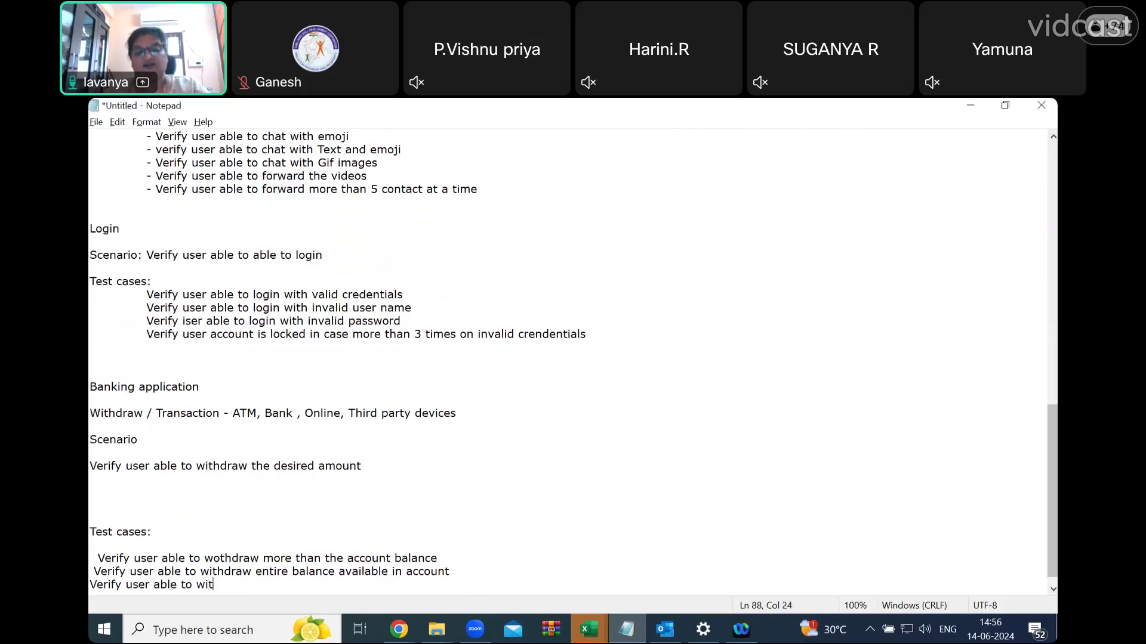
pyautogui.write('hdraw mor')
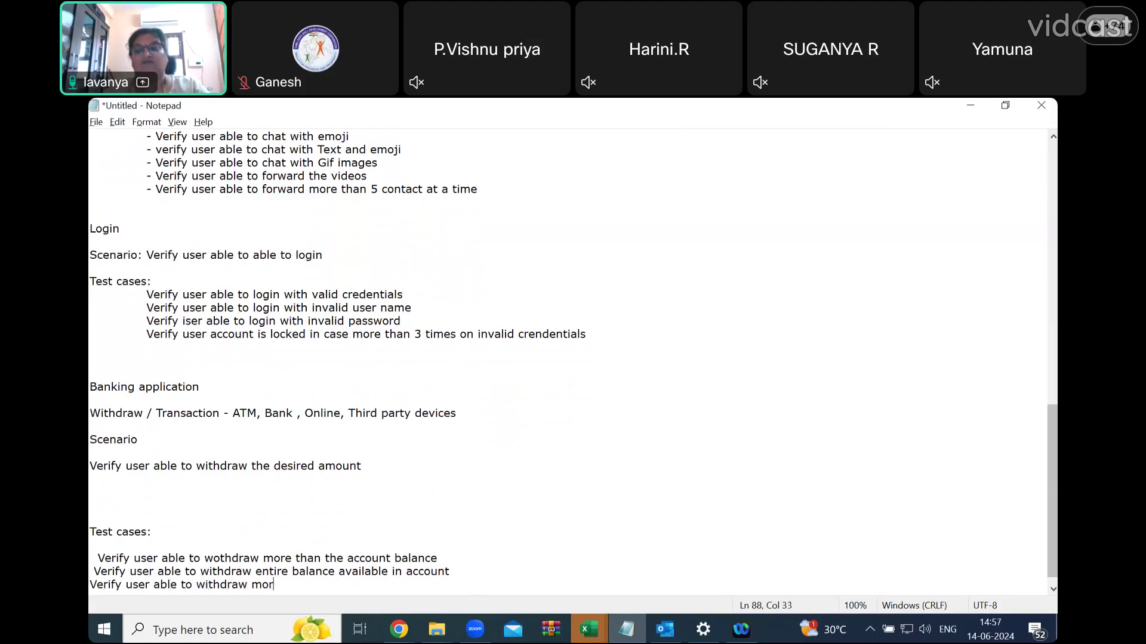
pyautogui.write('e than the lo')
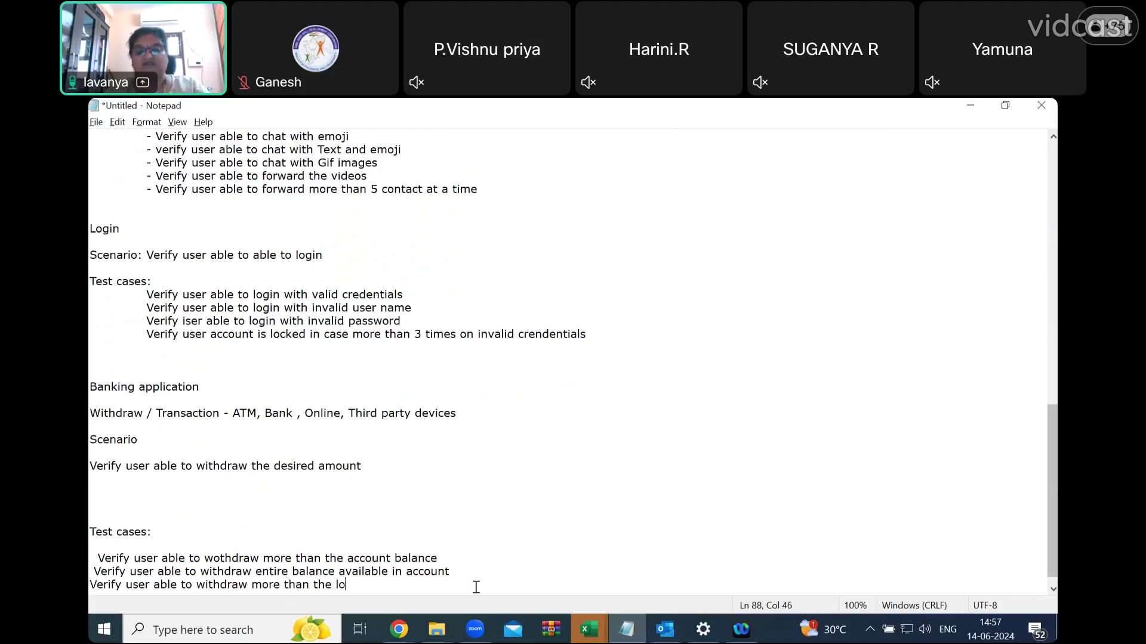
pyautogui.press('BackSpace')
pyautogui.write('imit')
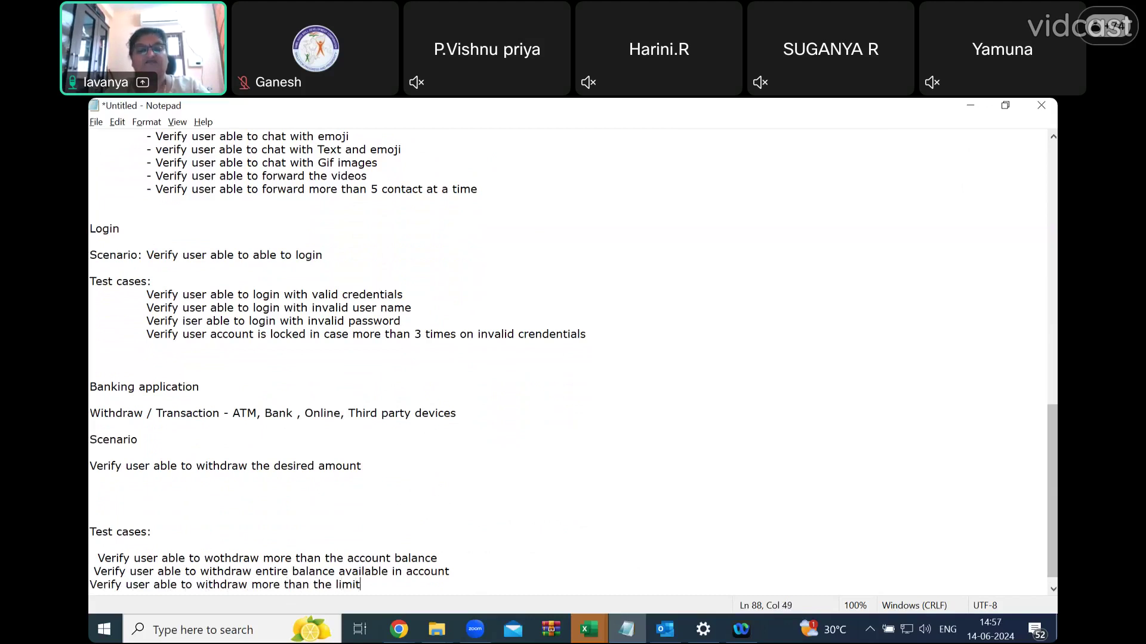
pyautogui.write(' of the day')
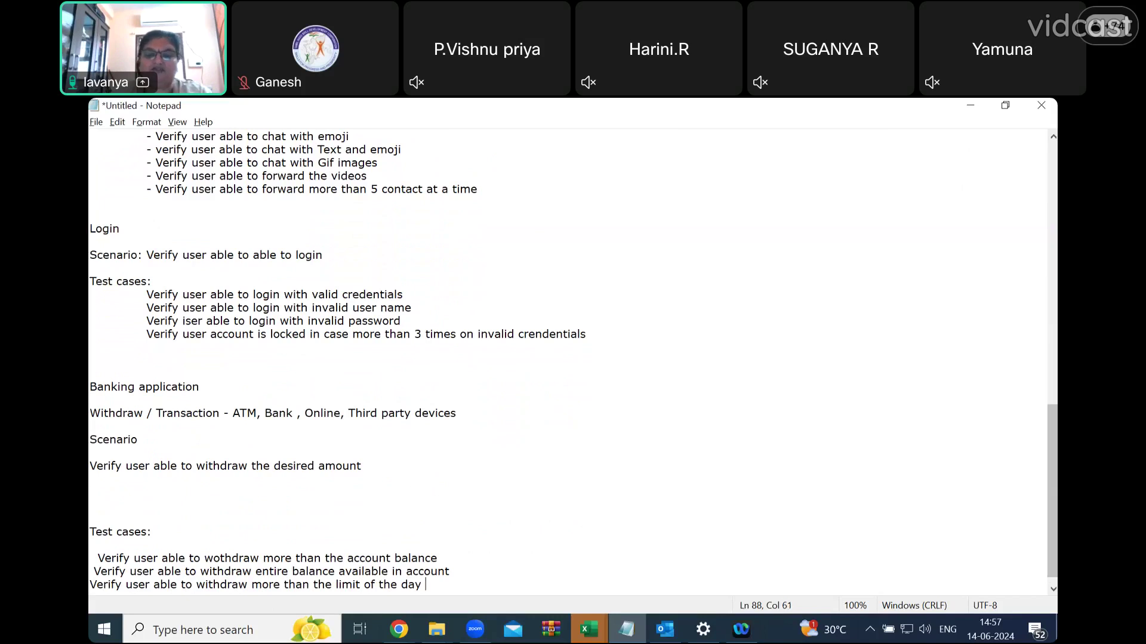
pyautogui.moveTo(443, 580); pyautogui.dragTo(90, 558)
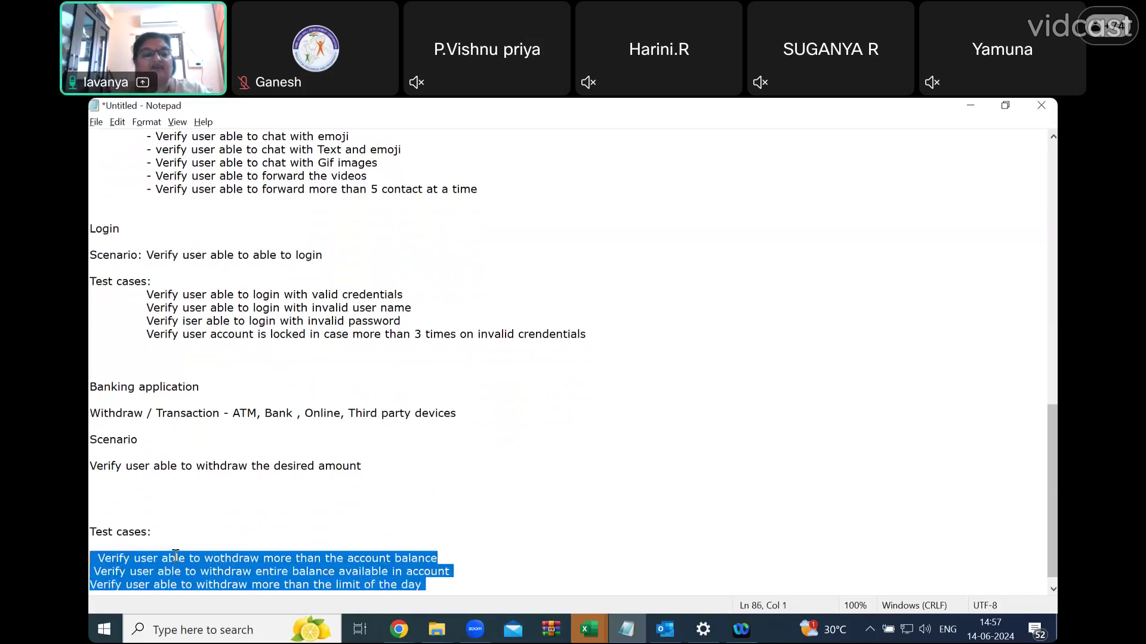
pyautogui.click(469, 571)
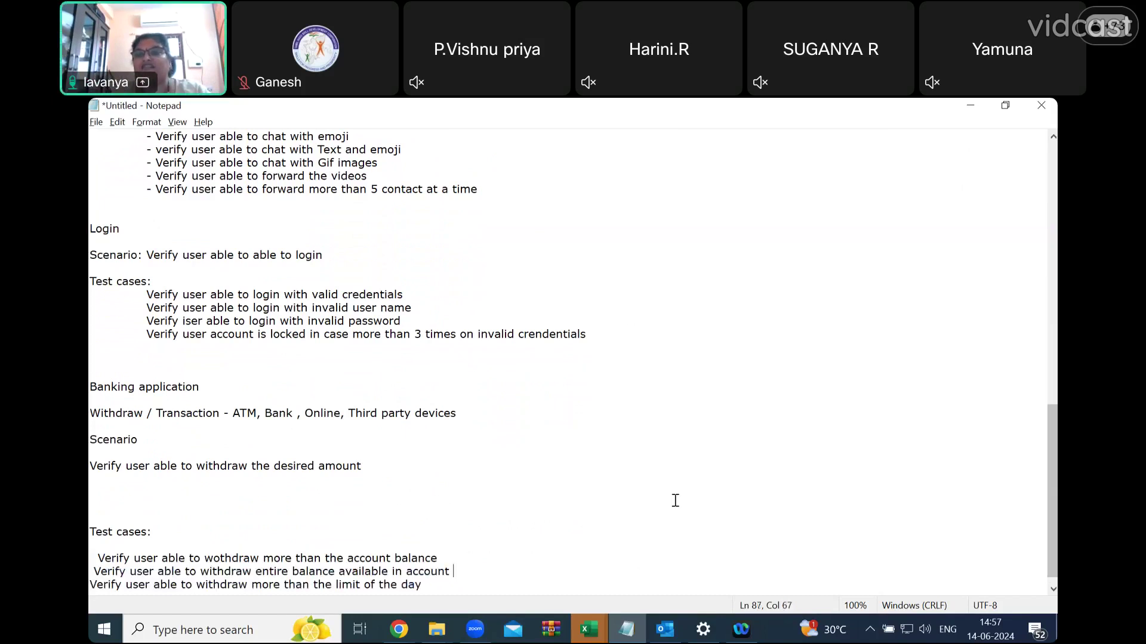
pyautogui.click(673, 113)
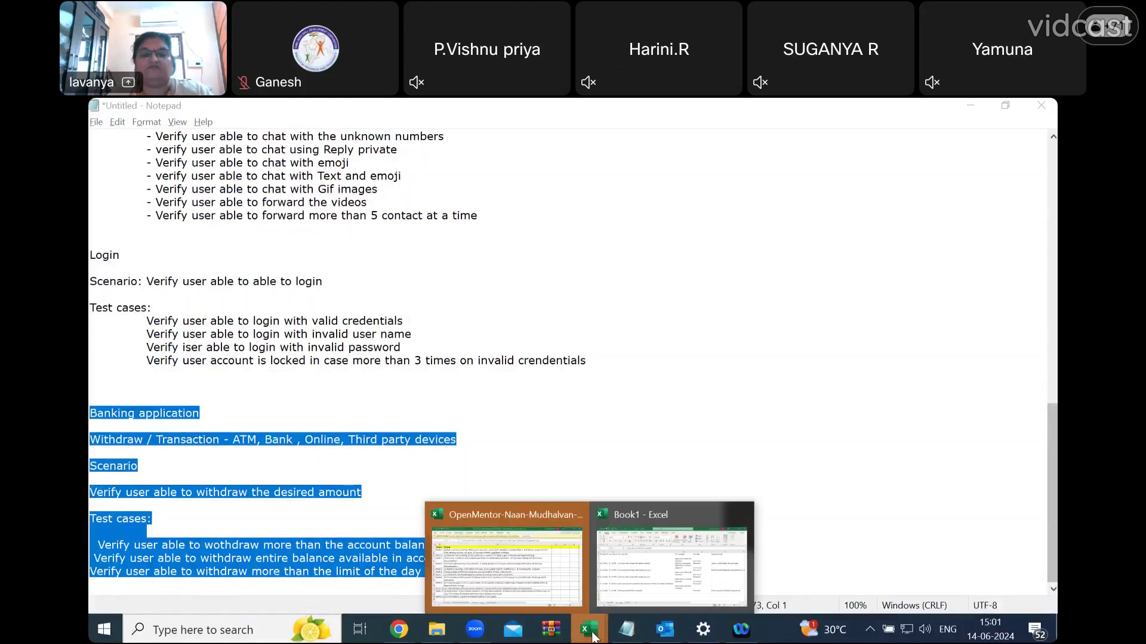
# - Switch to the OpenMentor-Naan-Mudhalvan-03-Apr-2024 workbook and select the Week 3 topics in B4
pyautogui.click(496, 571)
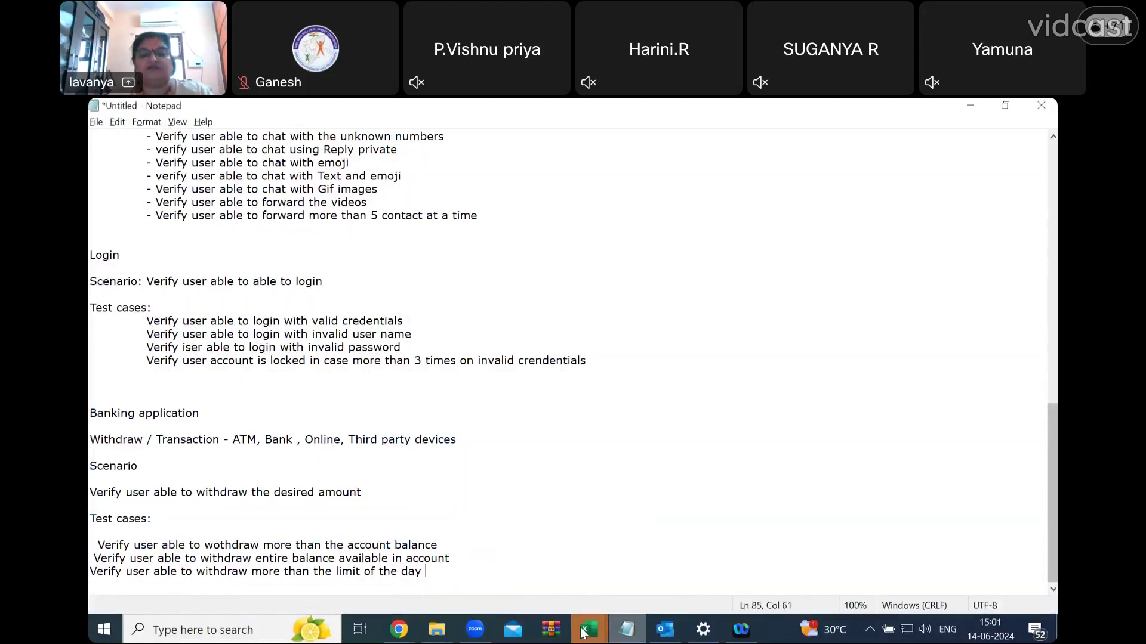
pyautogui.moveTo(583, 631)
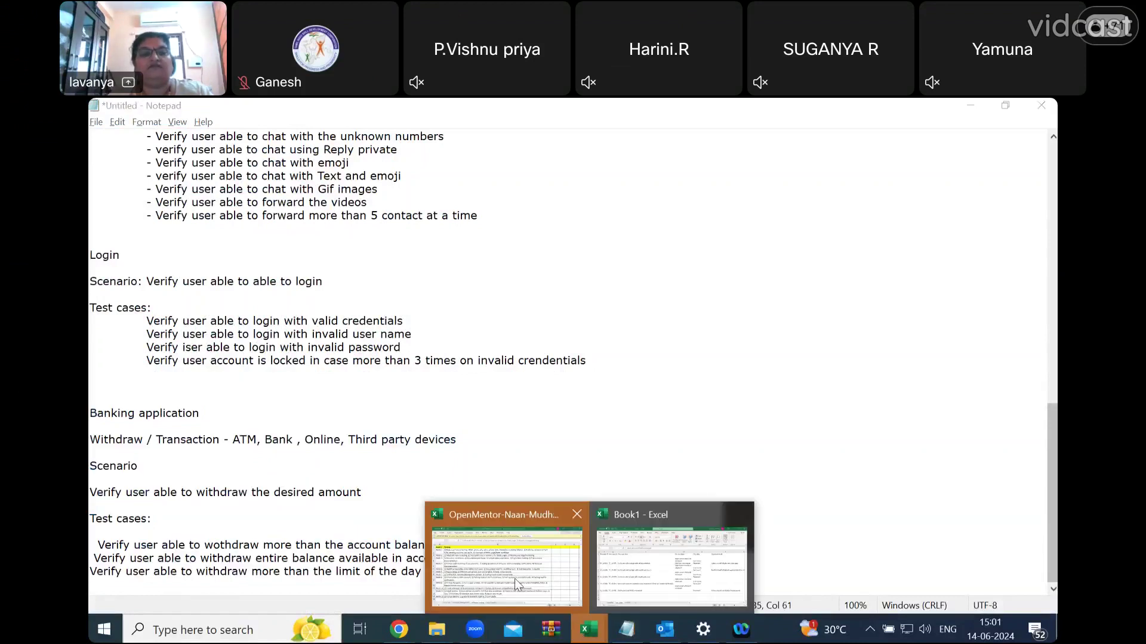
pyautogui.click(515, 578)
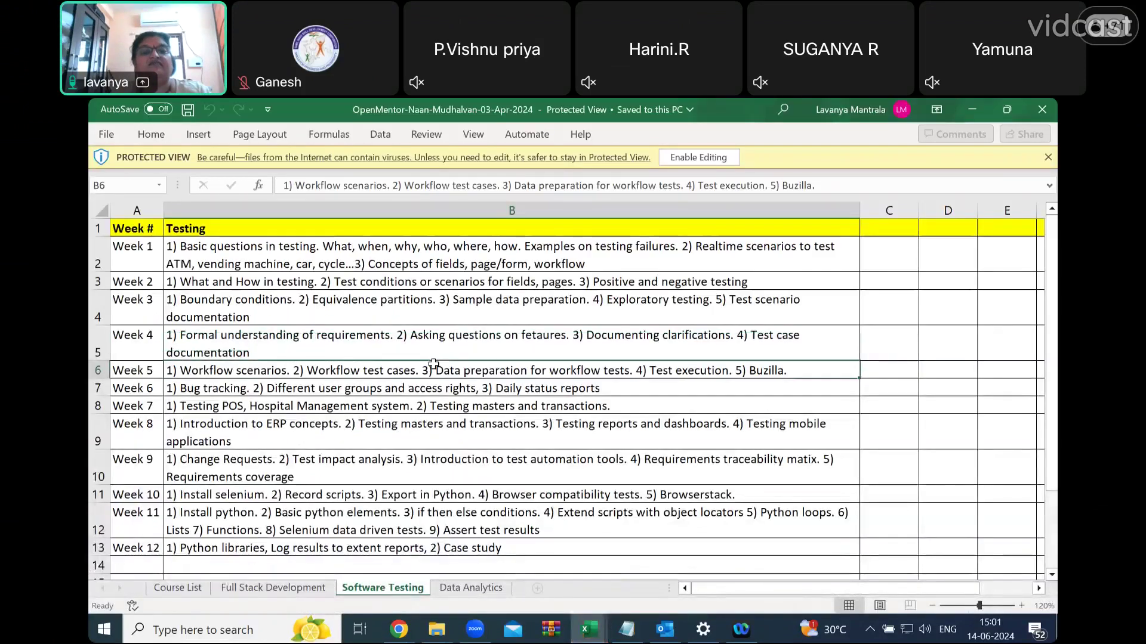
pyautogui.click(465, 305)
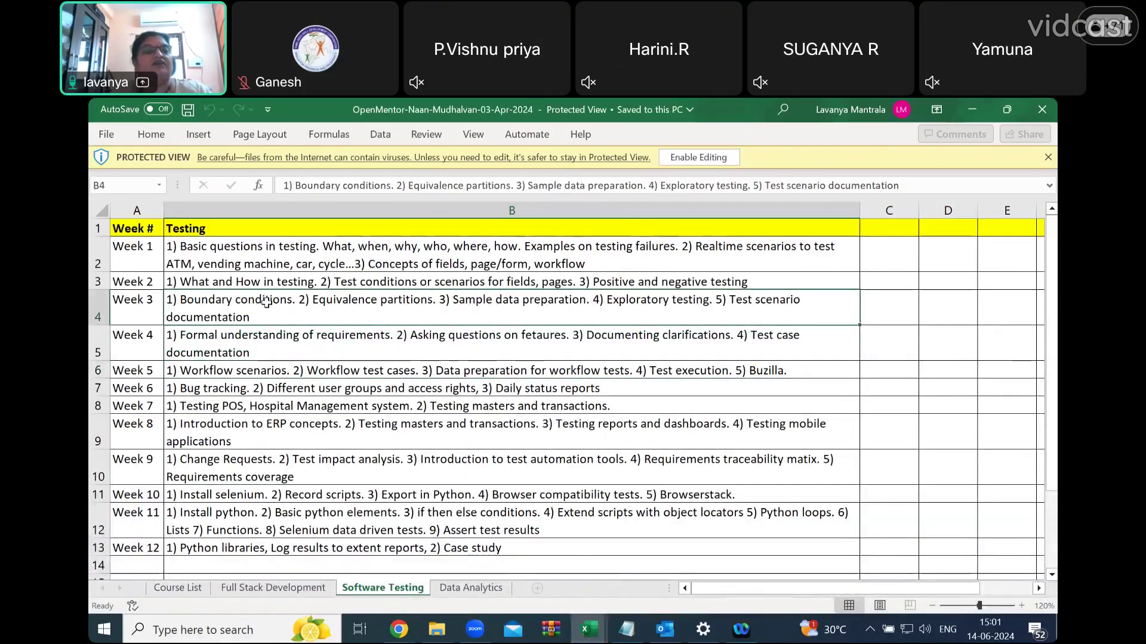